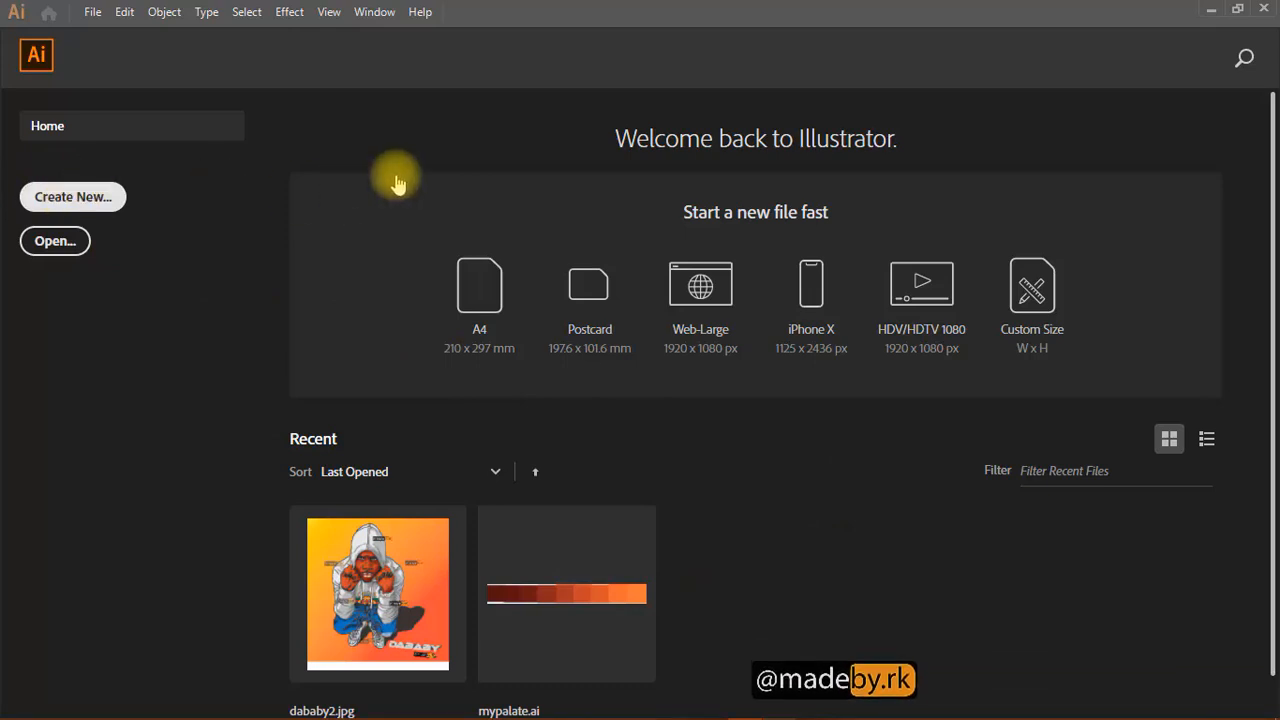
- Create a new 600 x 600 mm document from the recent custom presets
key("ctrl+n")
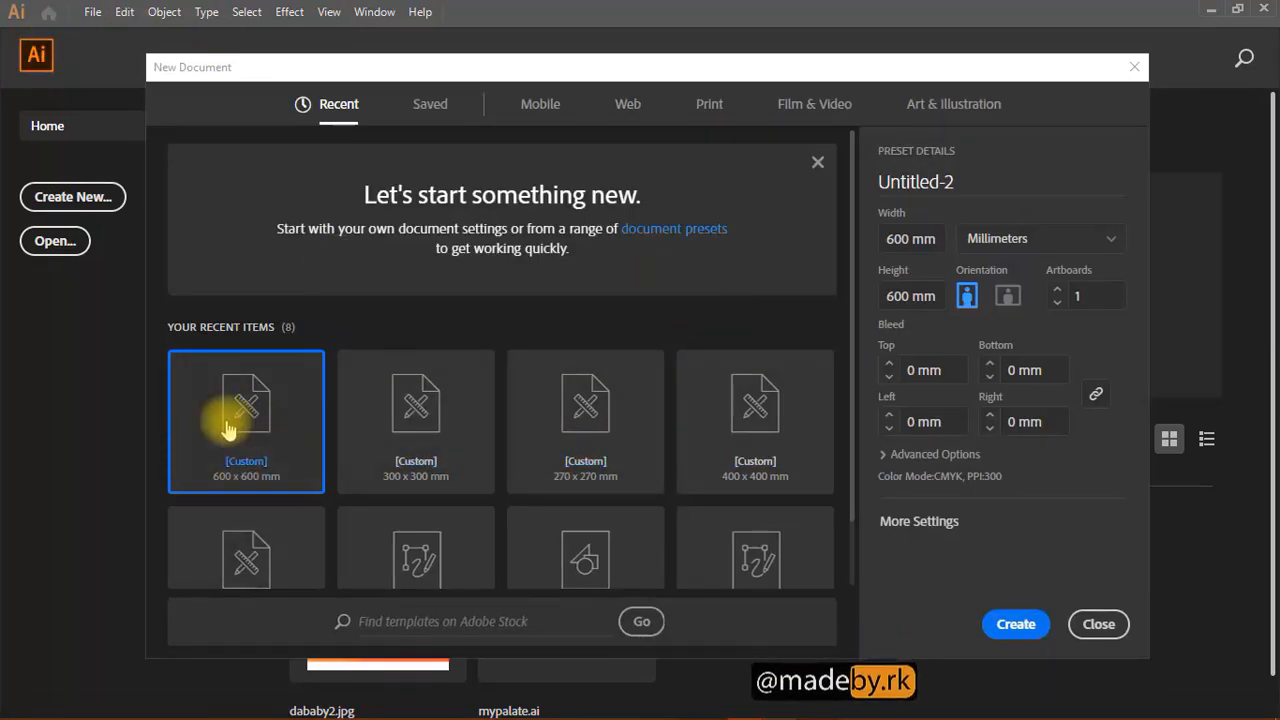
left_click(469, 406)
left_click(279, 428)
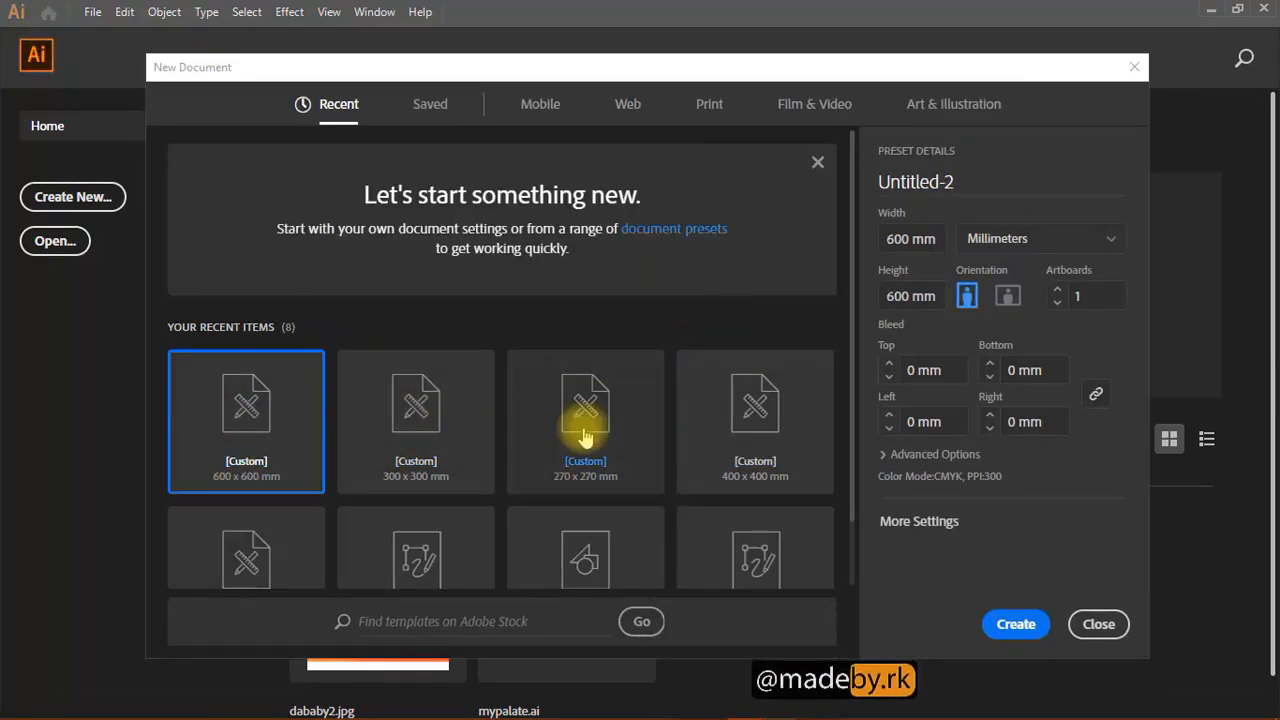
left_click(585, 432)
left_click(468, 452)
left_click(246, 449)
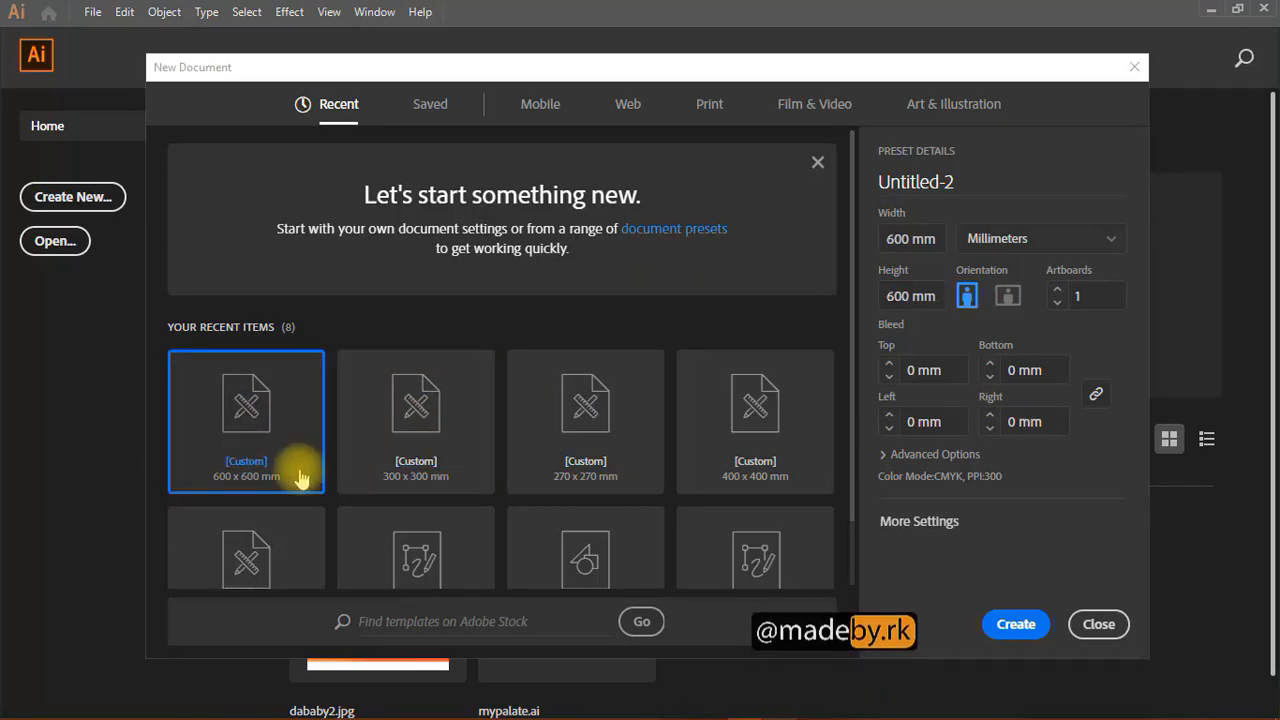
left_click(310, 523)
left_click(306, 440)
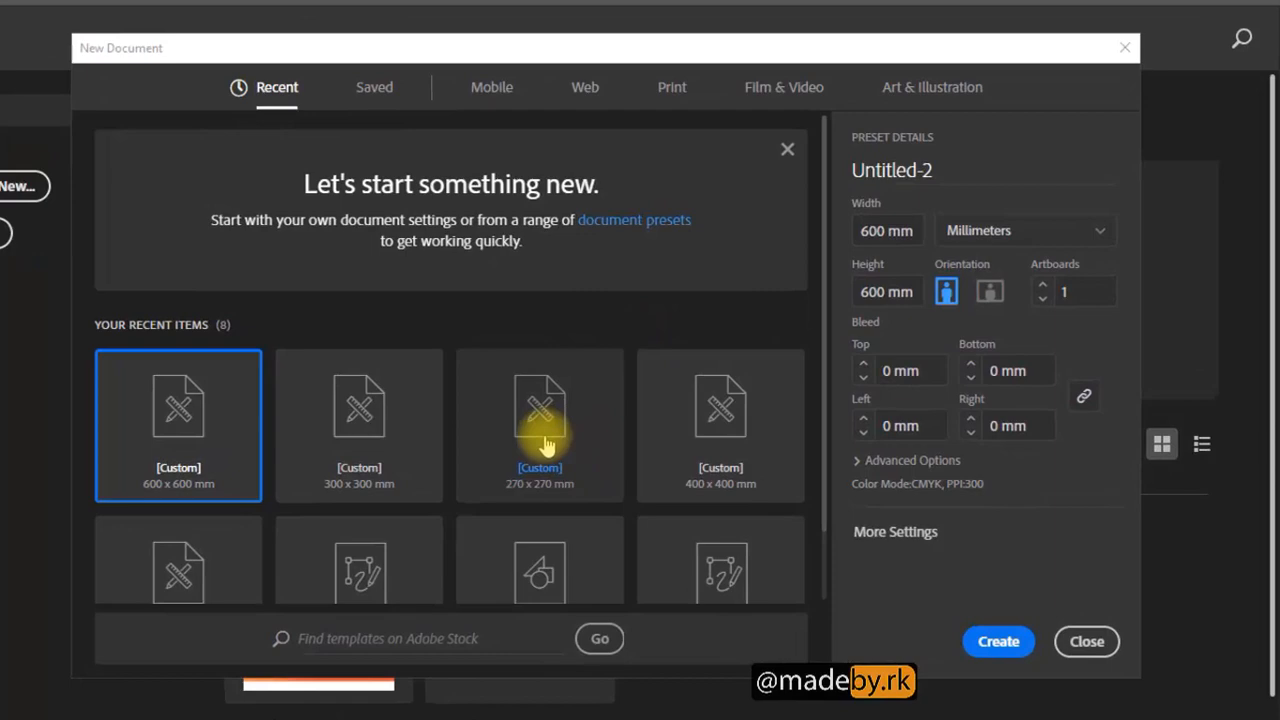
left_click(312, 473)
left_click(248, 482)
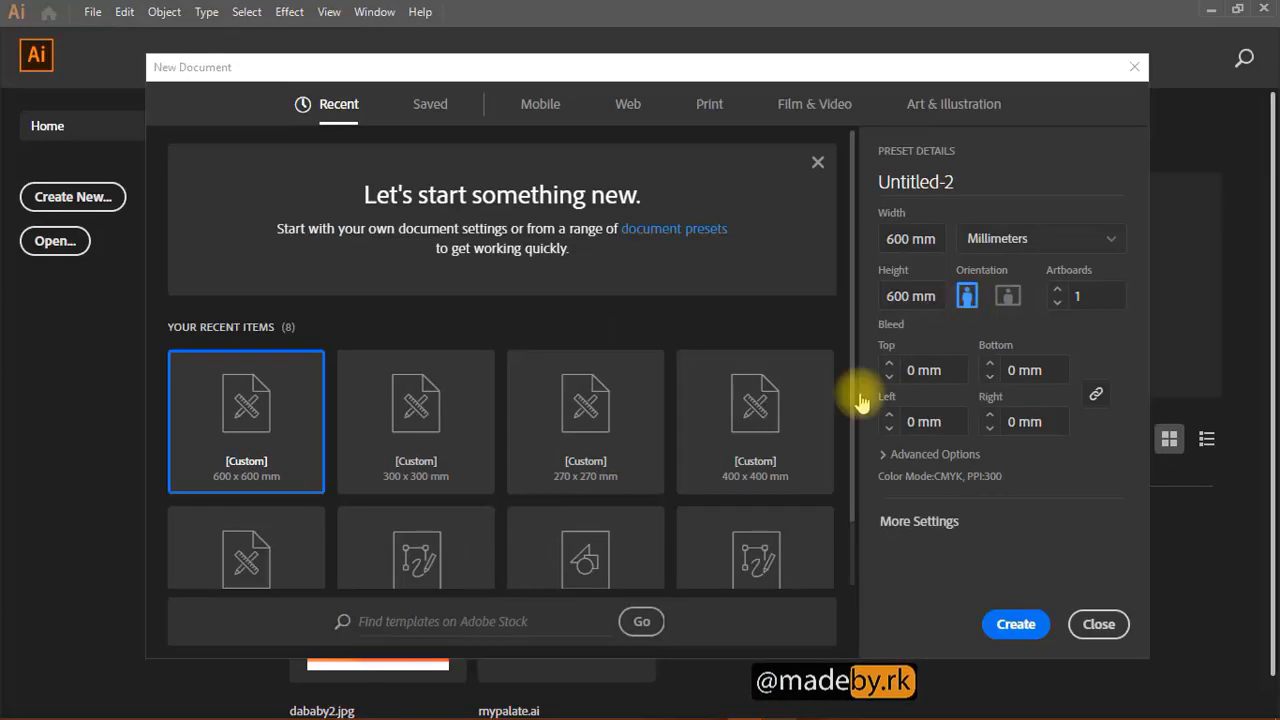
left_click(378, 430)
left_click(282, 452)
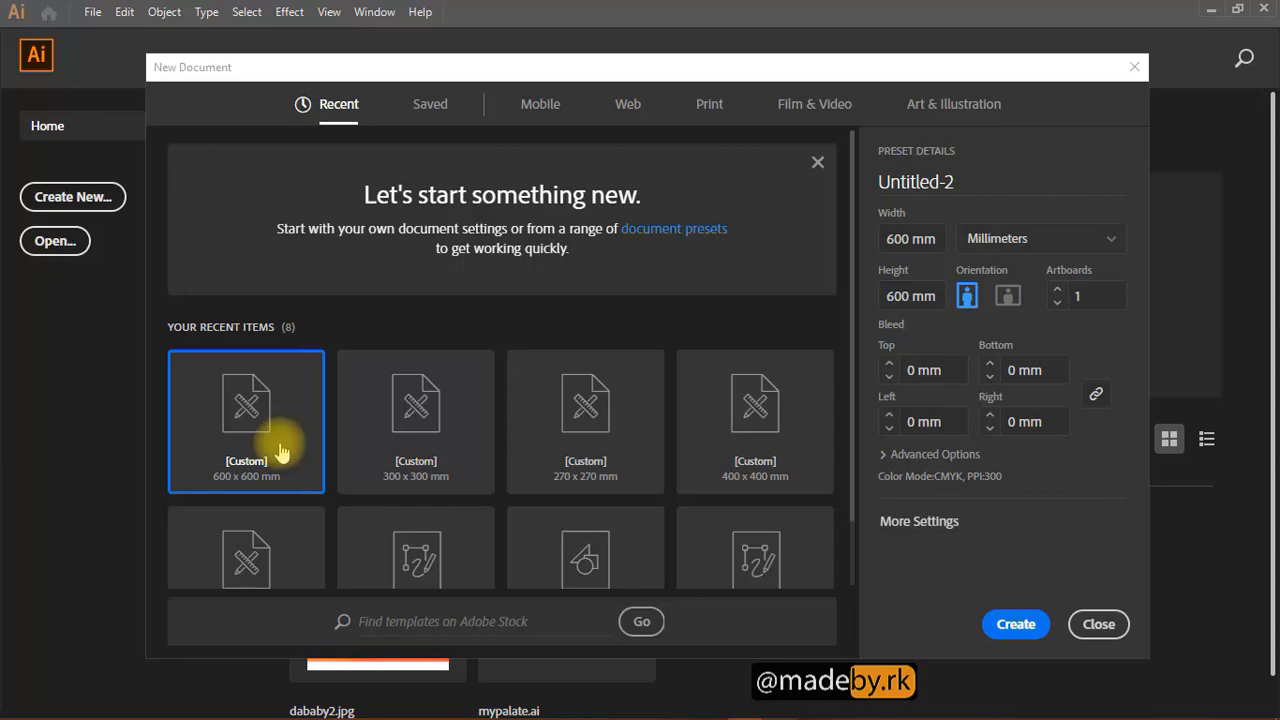
left_click(445, 443)
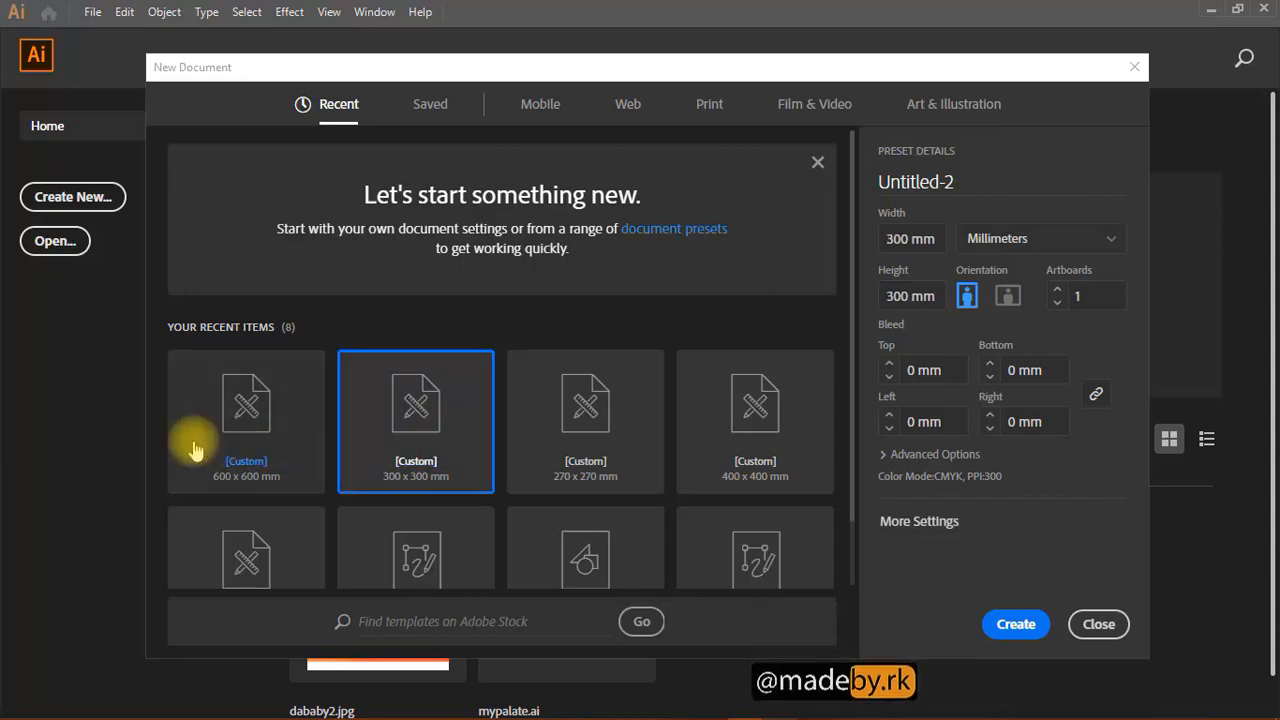
left_click(195, 443)
left_click(1014, 623)
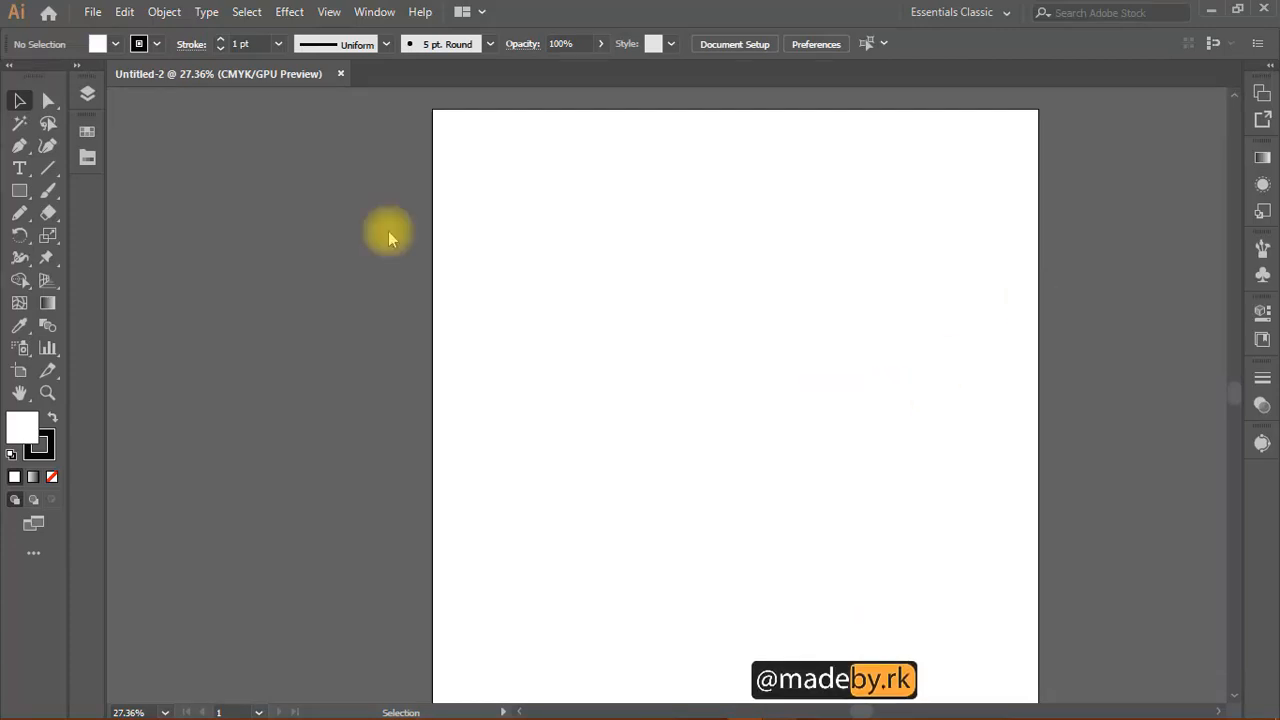
- Set the fill to none and make the black stroke the active colour
left_click(53, 478)
left_click(45, 450)
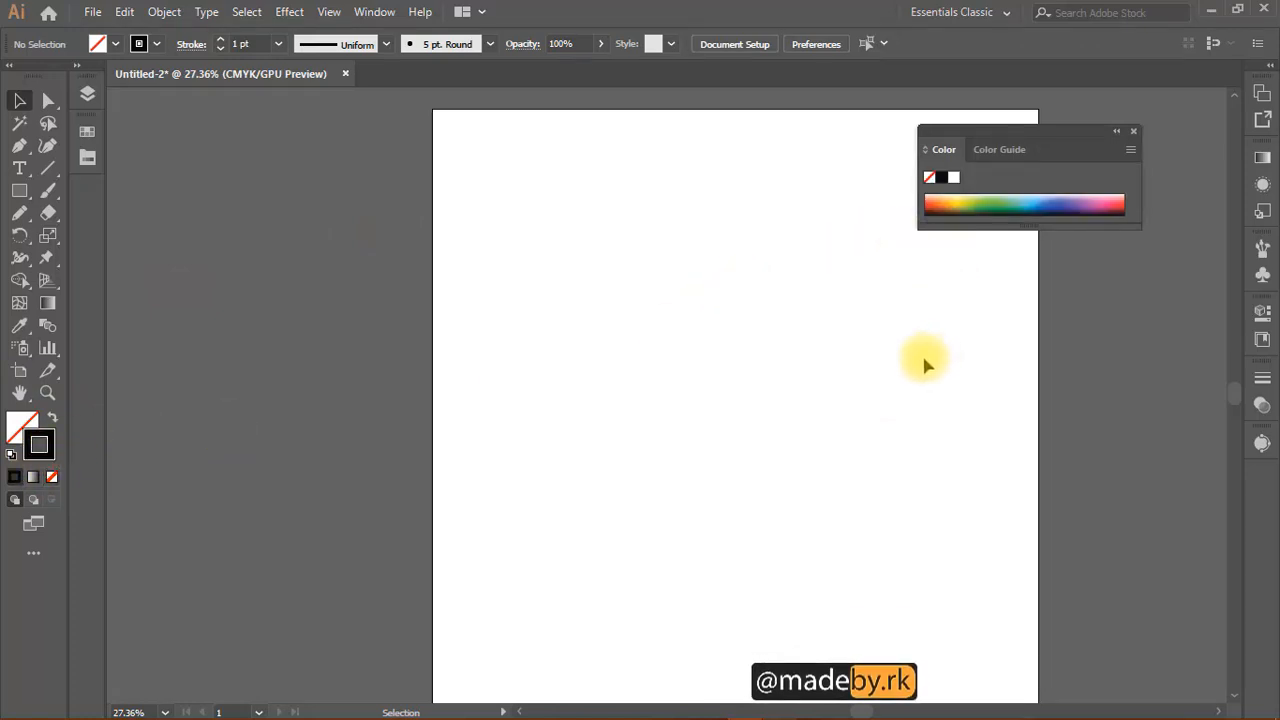
scroll(922, 353, "down", 1)
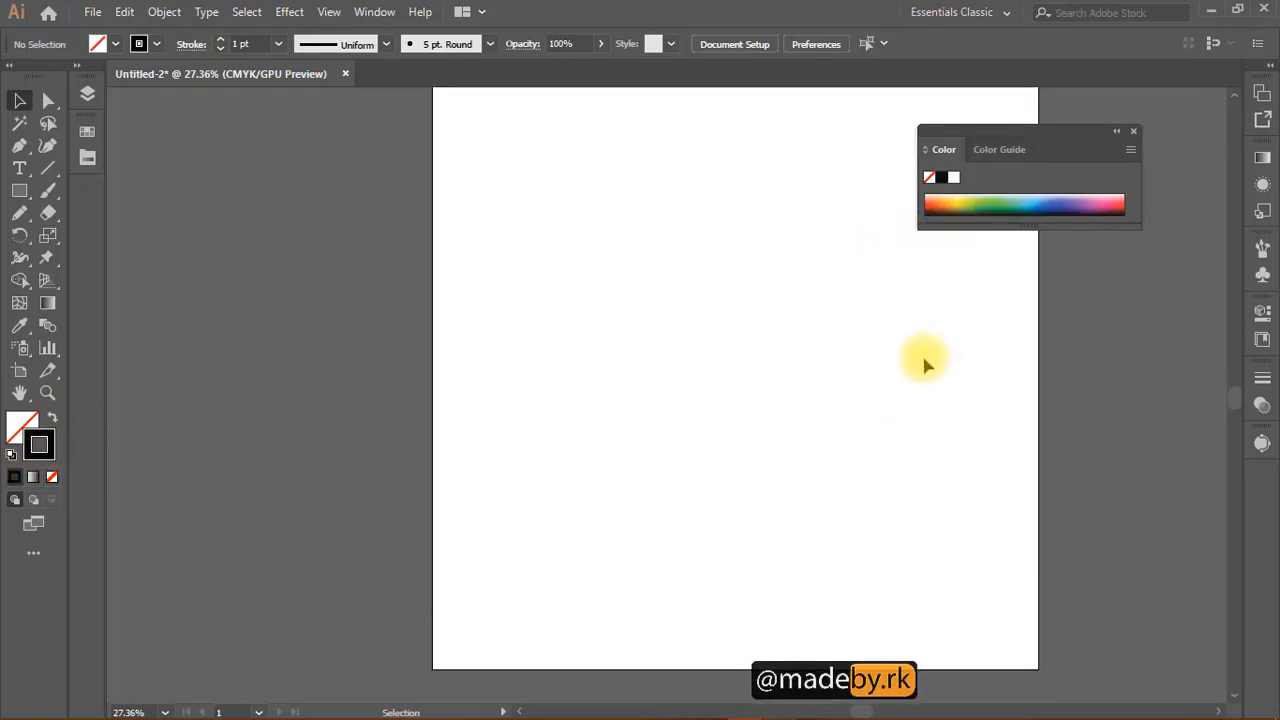
scroll(925, 362, "right", 3)
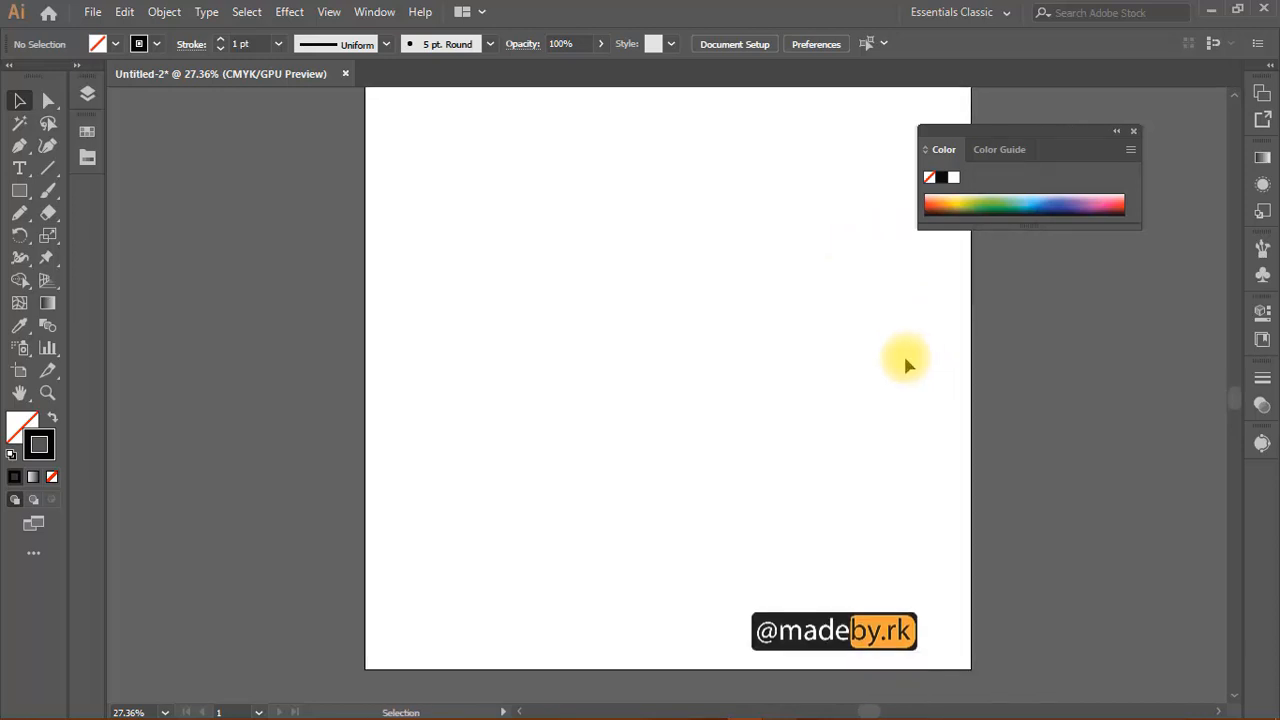
scroll(905, 365, "down", 3)
scroll(905, 365, "up", 2)
scroll(908, 366, "down", 2)
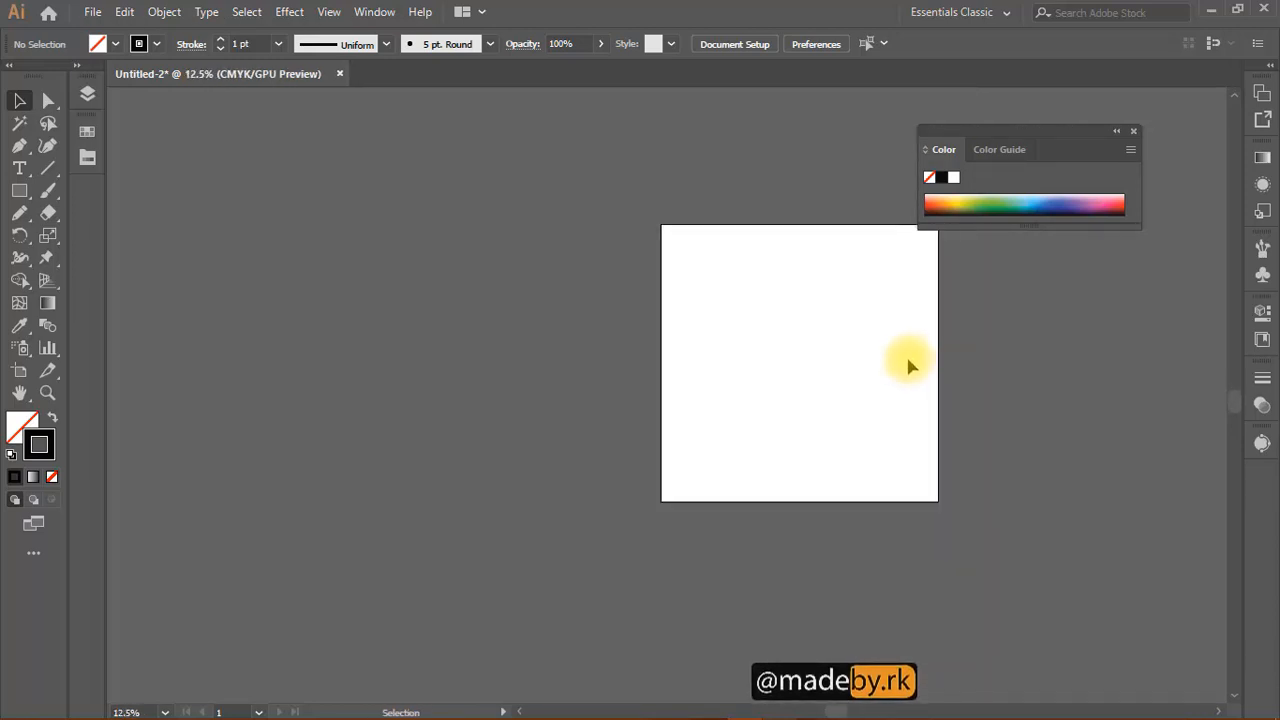
key("space")
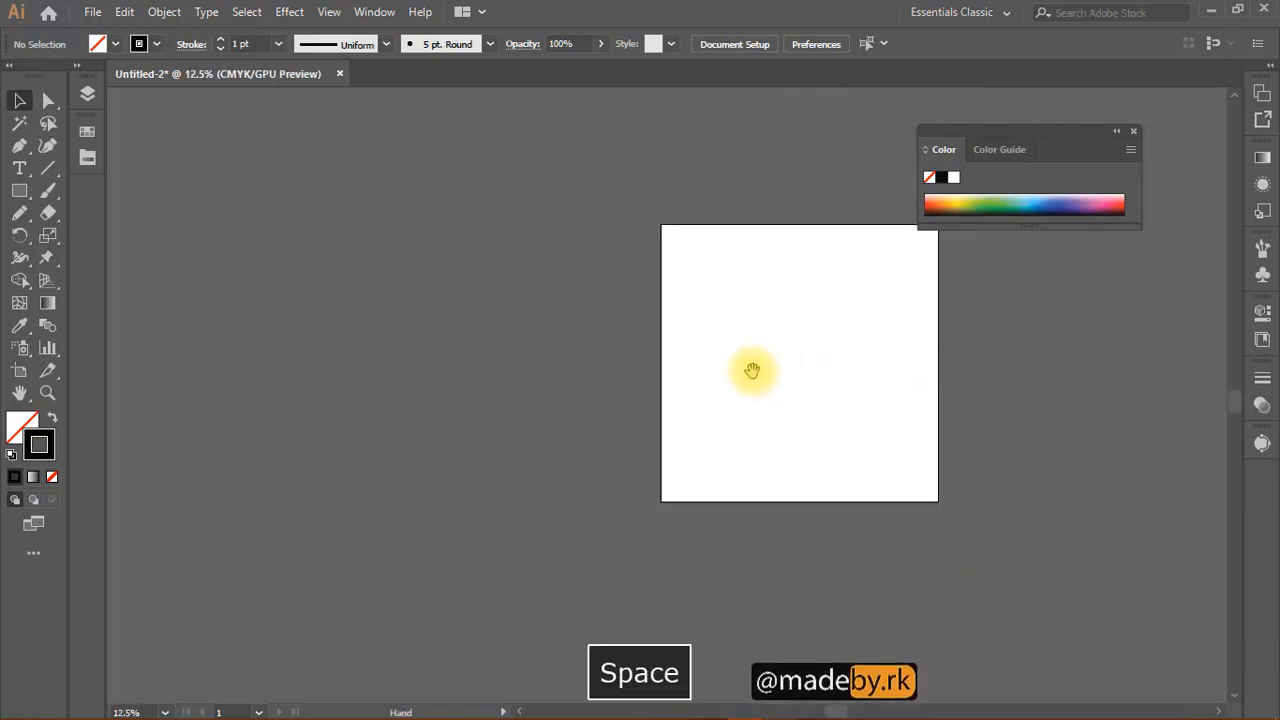
left_click_drag(812, 315, 764, 363)
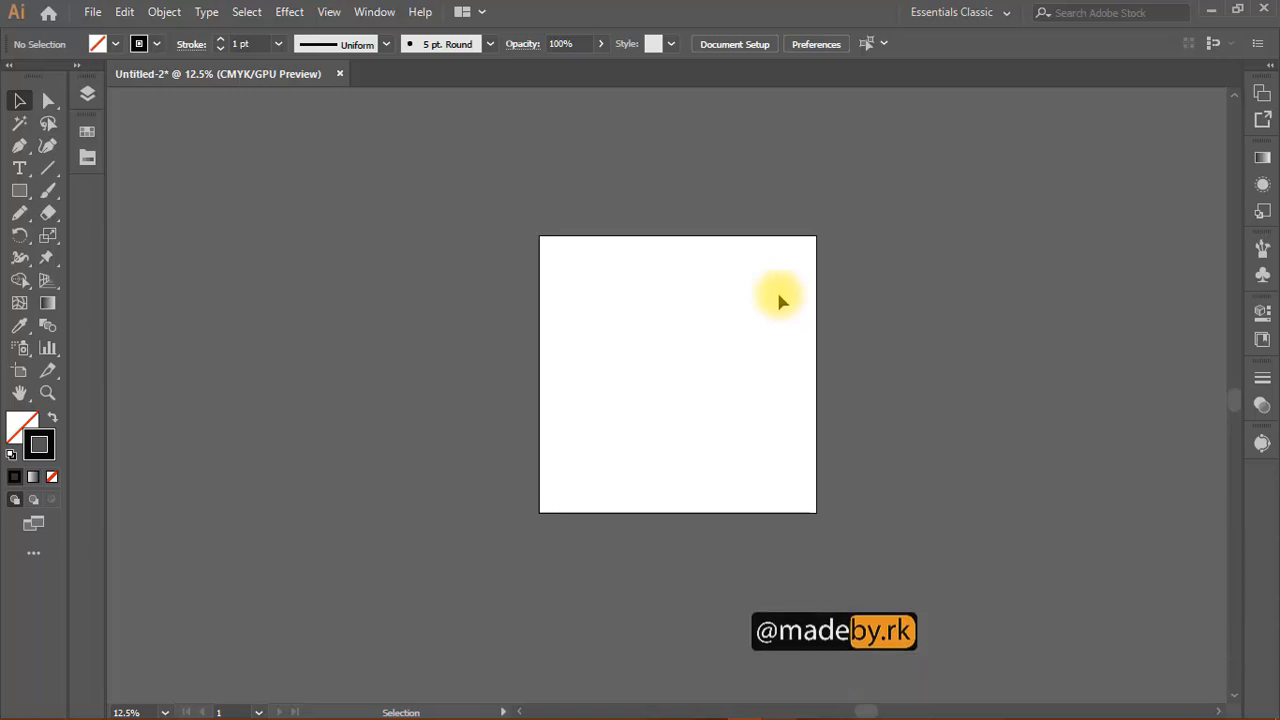
key("space")
left_click_drag(733, 395, 785, 438)
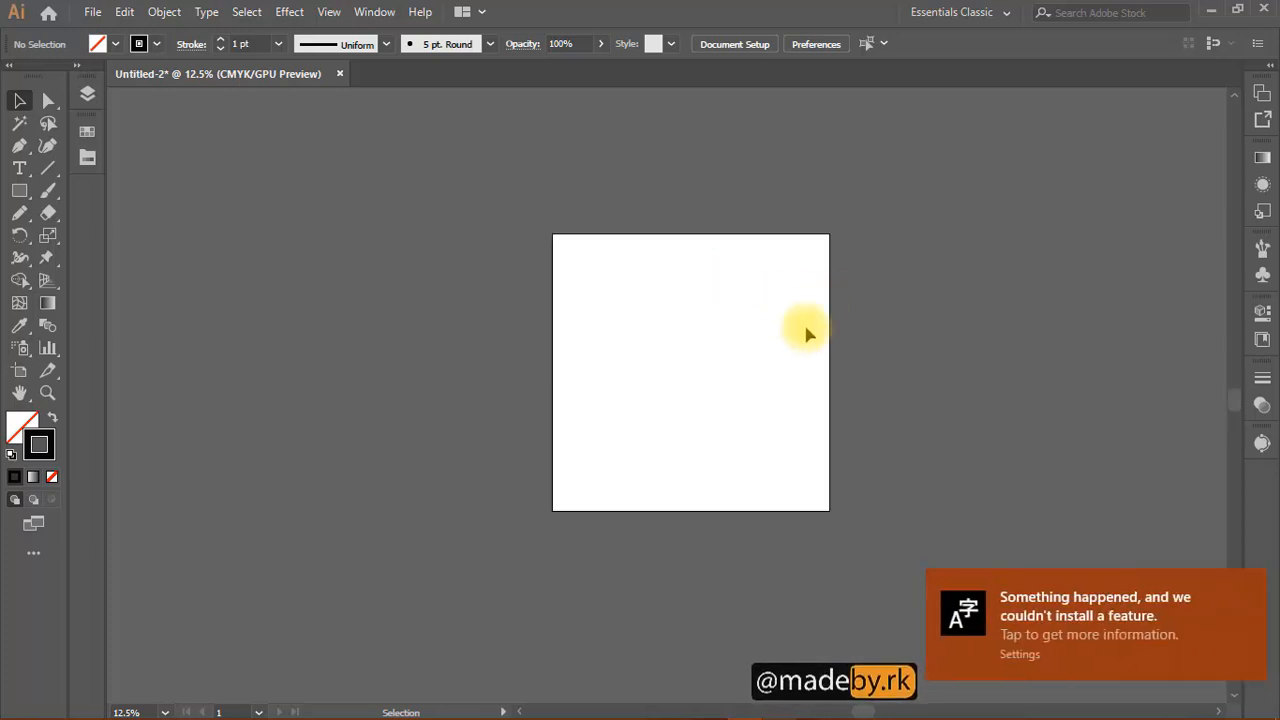
scroll(793, 325, "up", 2)
scroll(789, 326, "down", 2)
scroll(775, 328, "up", 1)
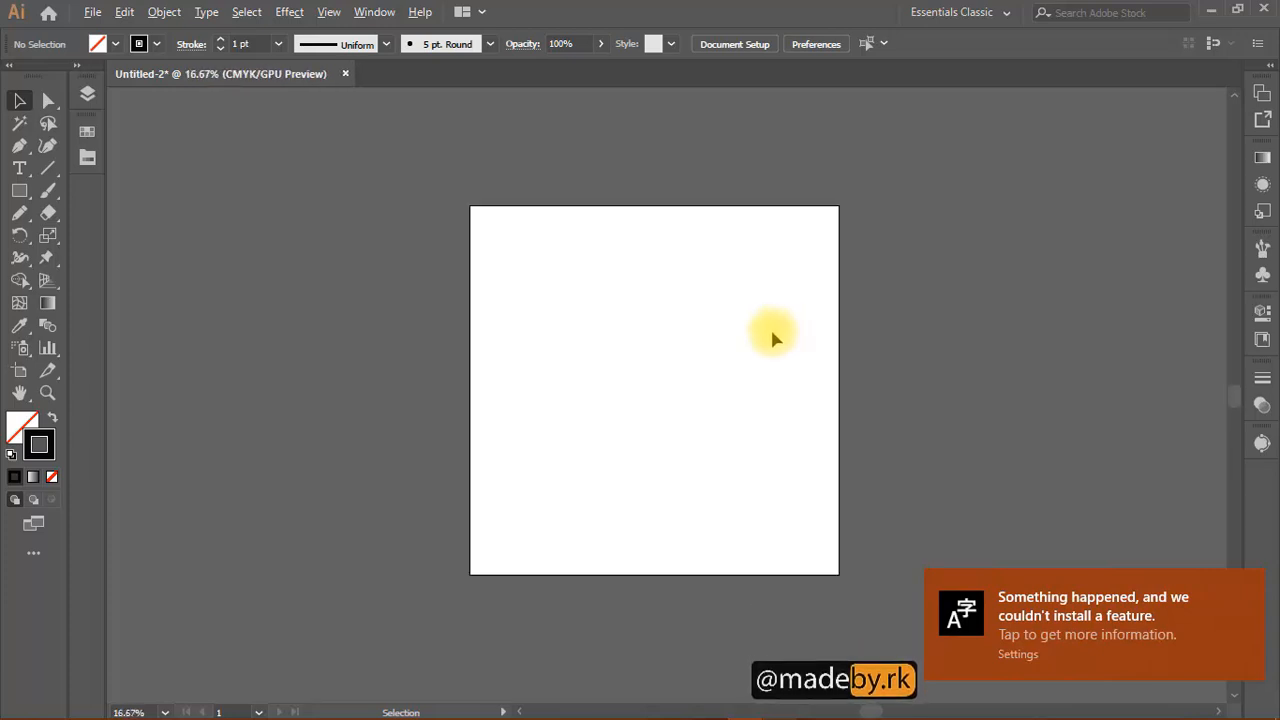
key("space")
left_click_drag(697, 266, 757, 266)
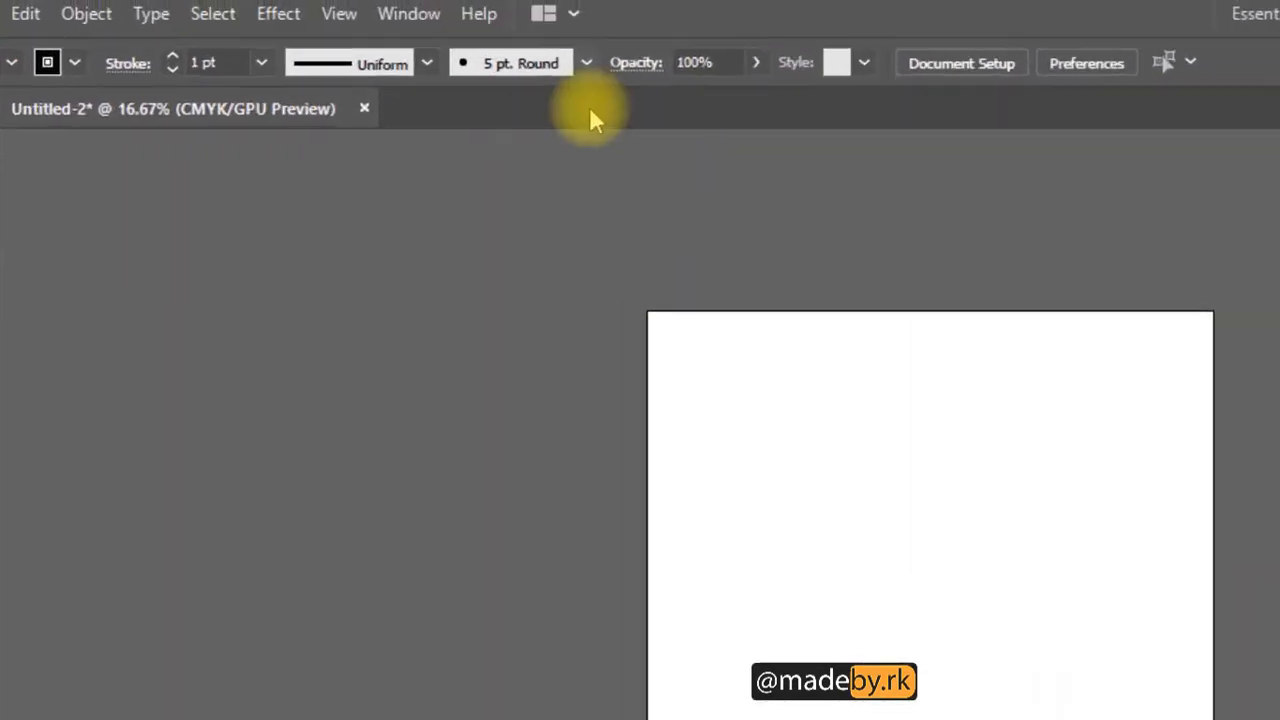
- Create a calligraphic brush with a size of 3 pt, controlled by Pressure, with a 3 pt variation
left_click(490, 45)
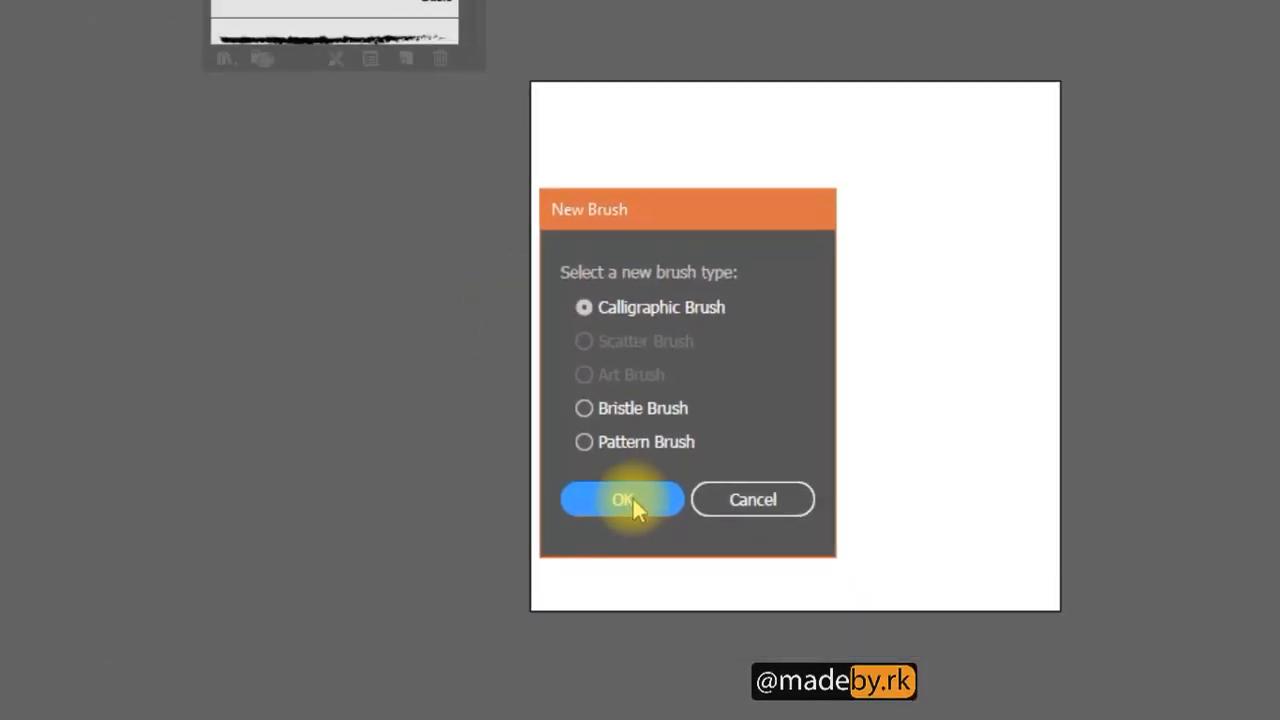
left_click(632, 505)
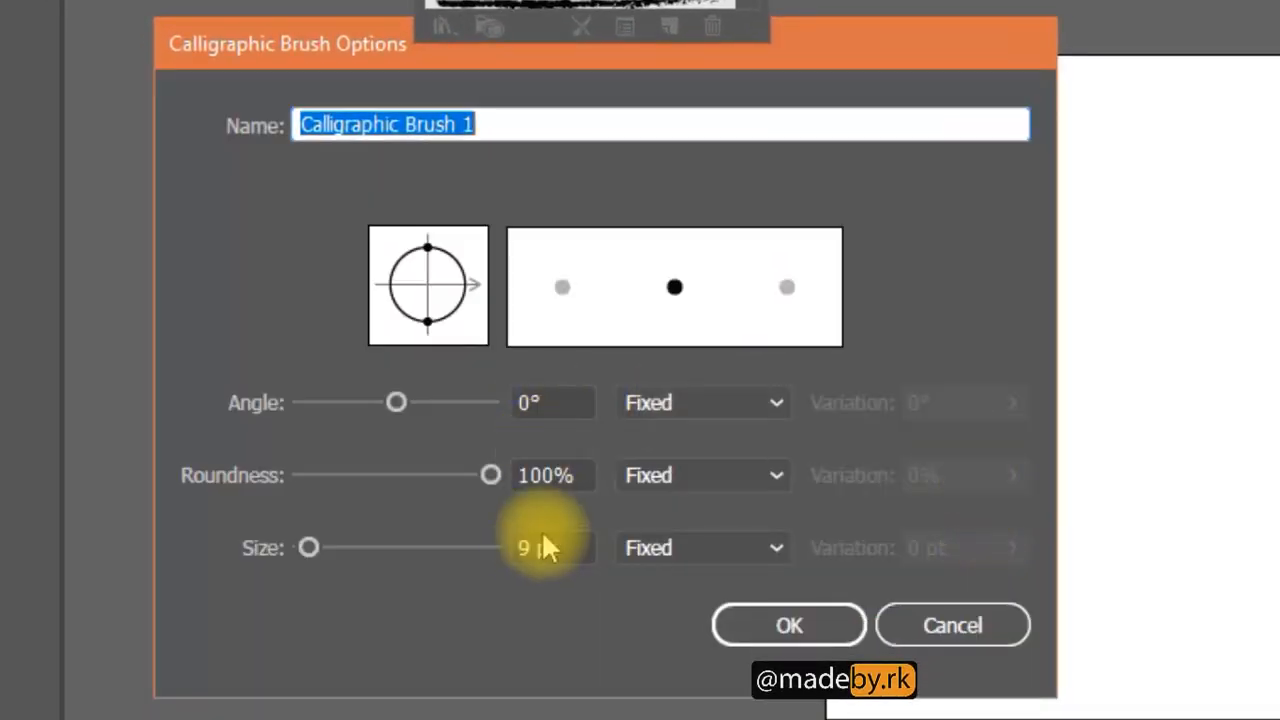
double_click(541, 547)
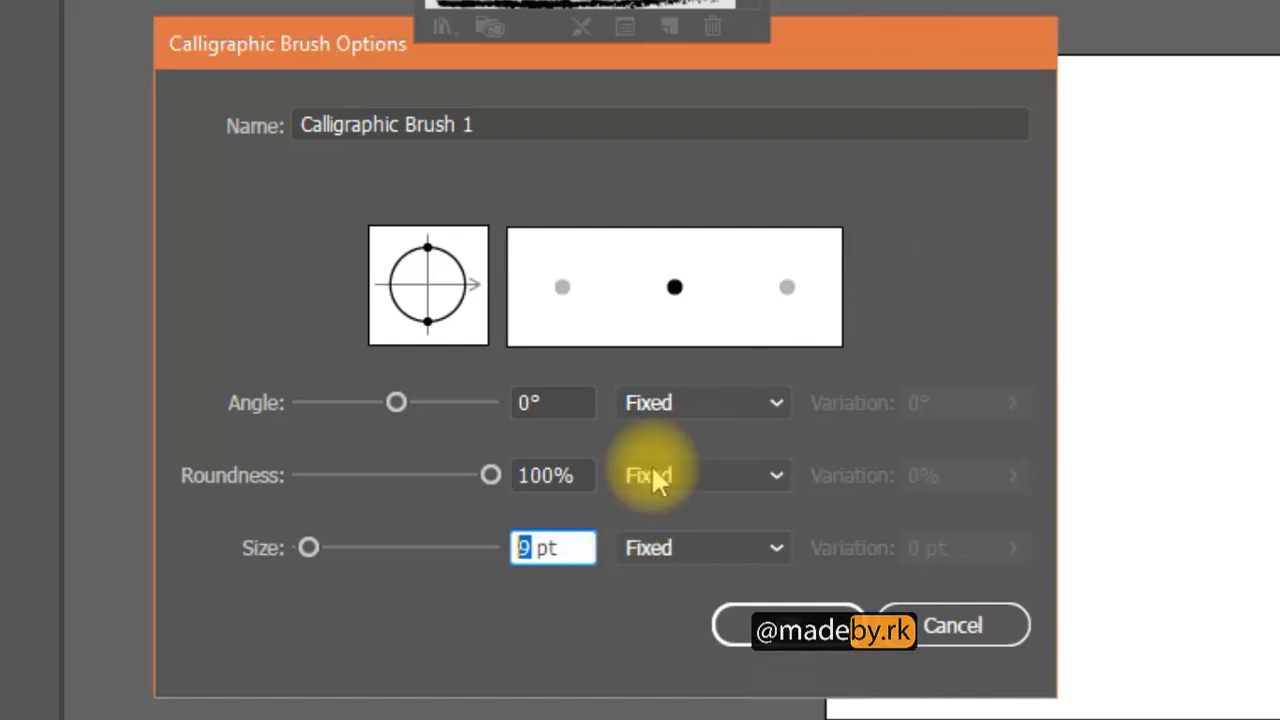
type("3")
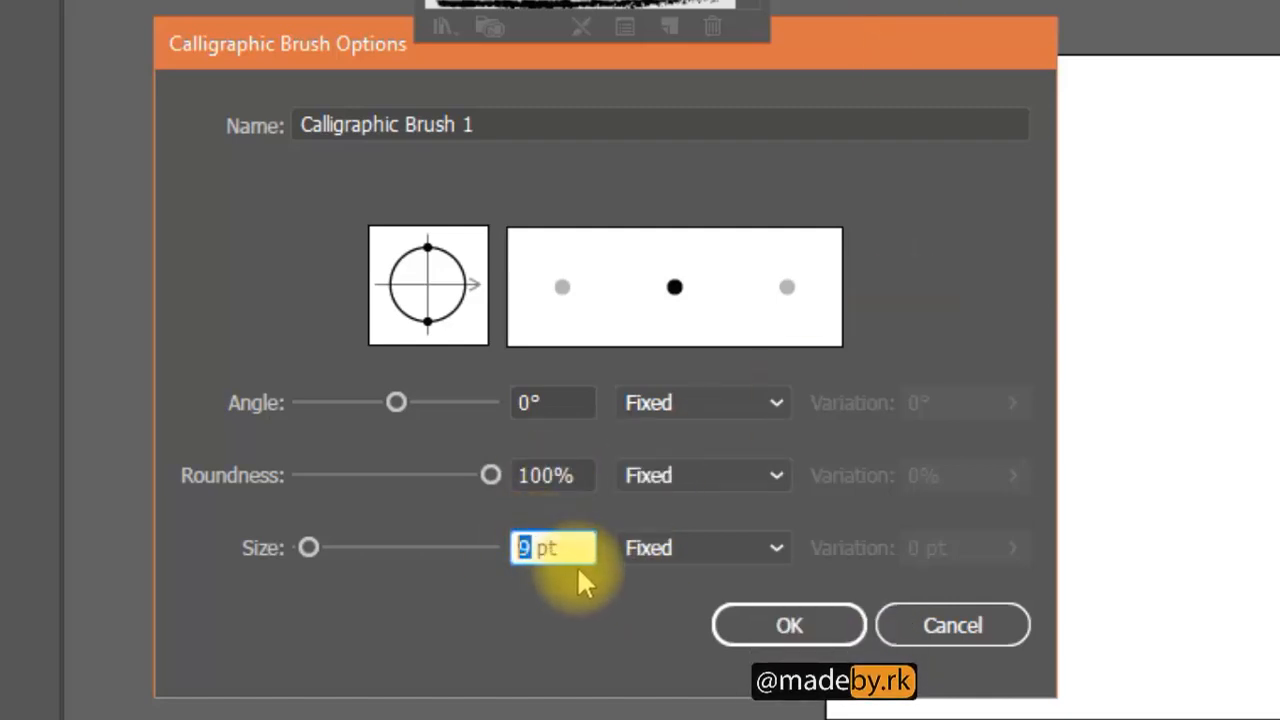
left_click(690, 552)
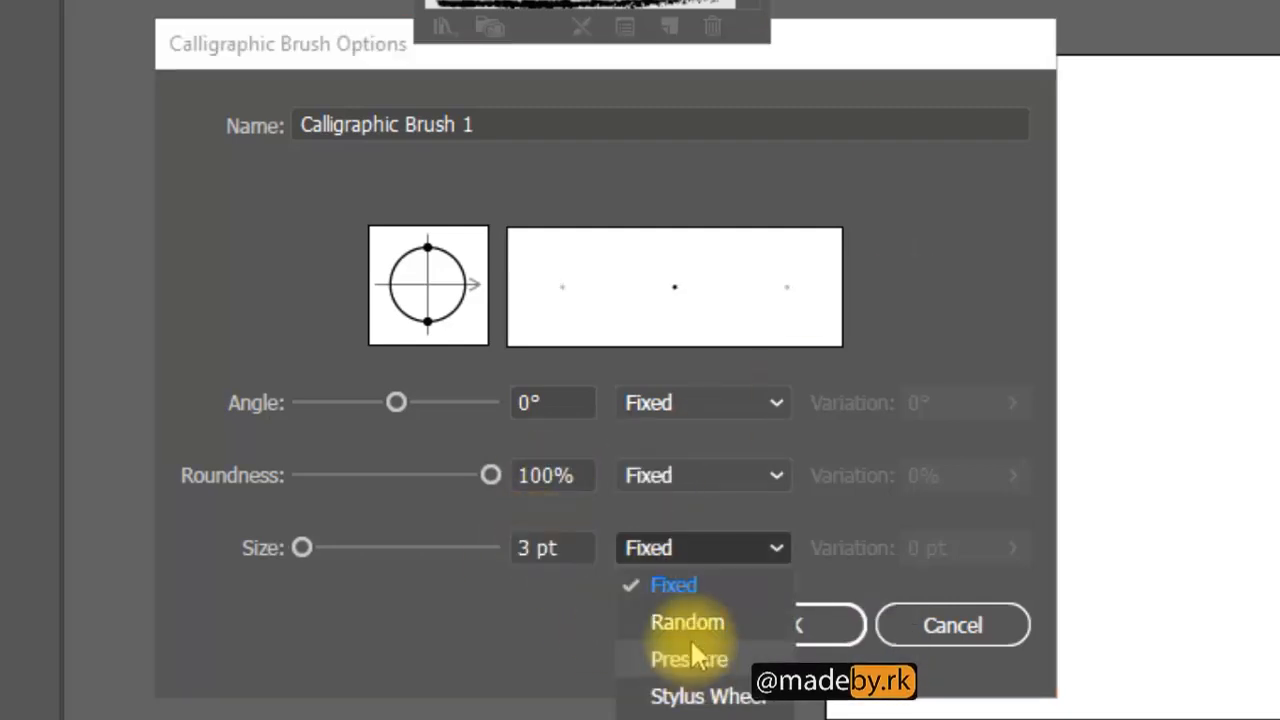
left_click(686, 651)
left_click(926, 548)
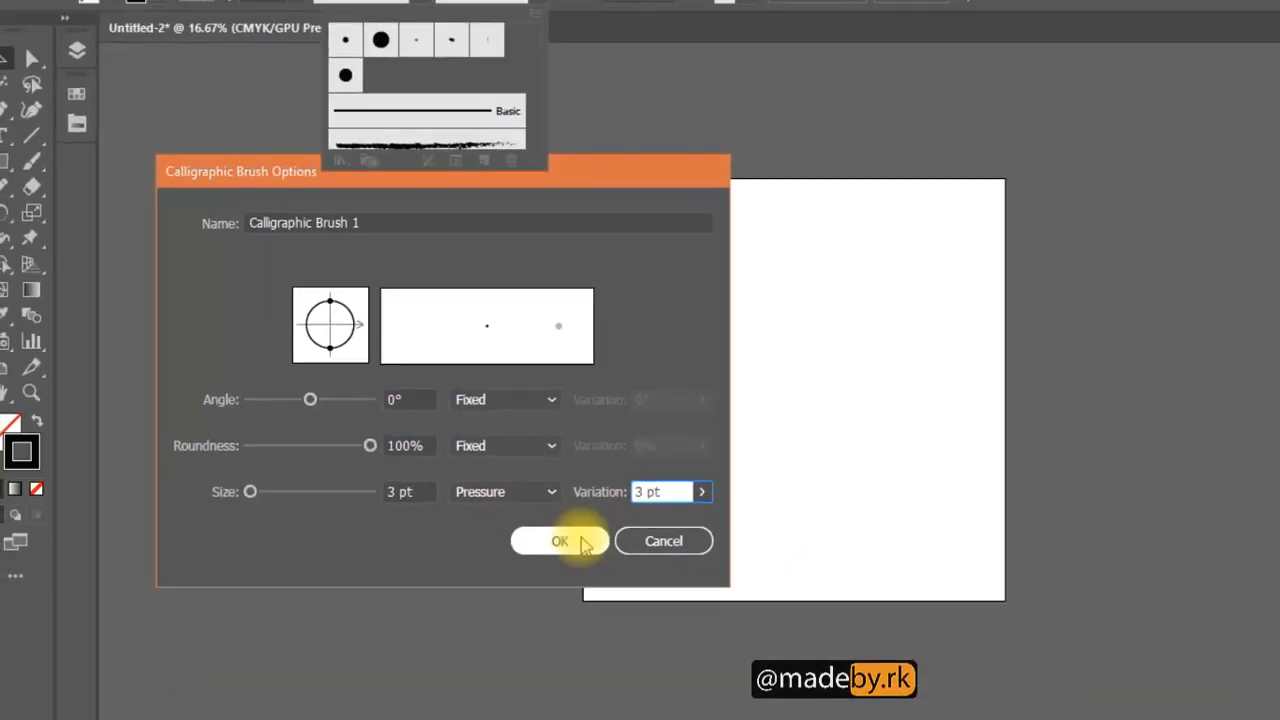
left_click(795, 624)
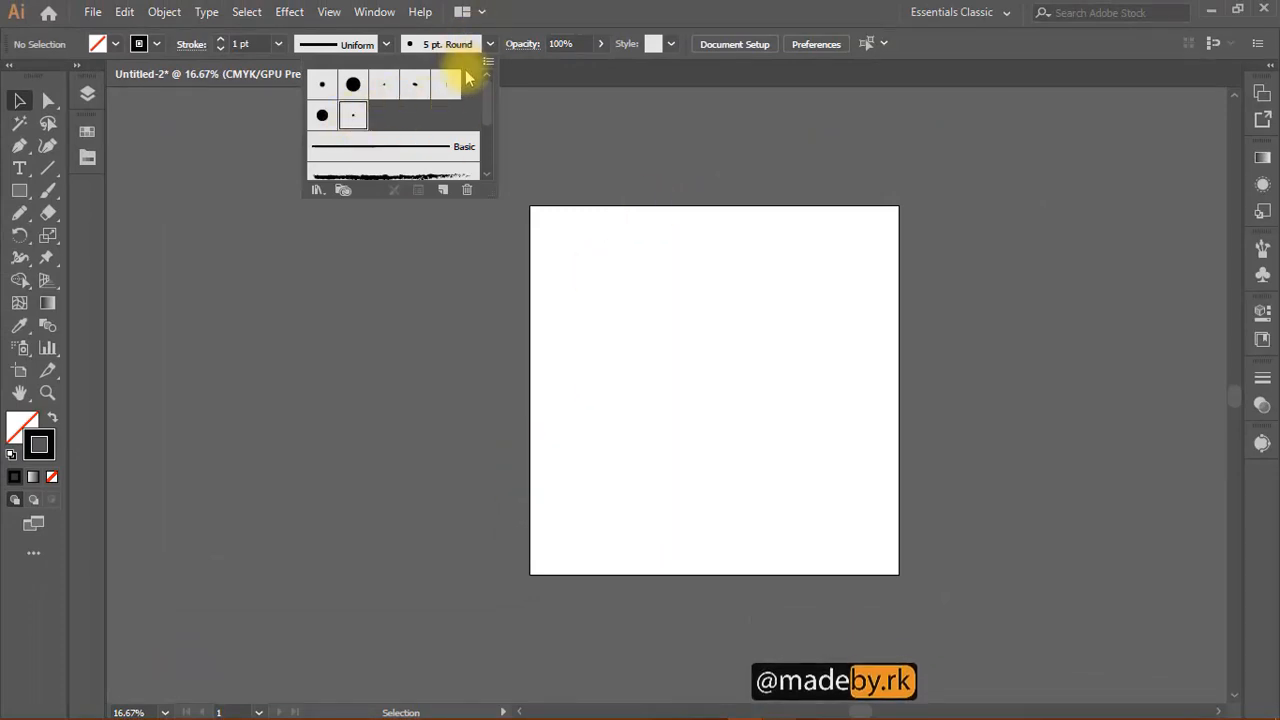
- Choose the new 3 pt calligraphic brush for painting with the Paintbrush tool
left_click(357, 112)
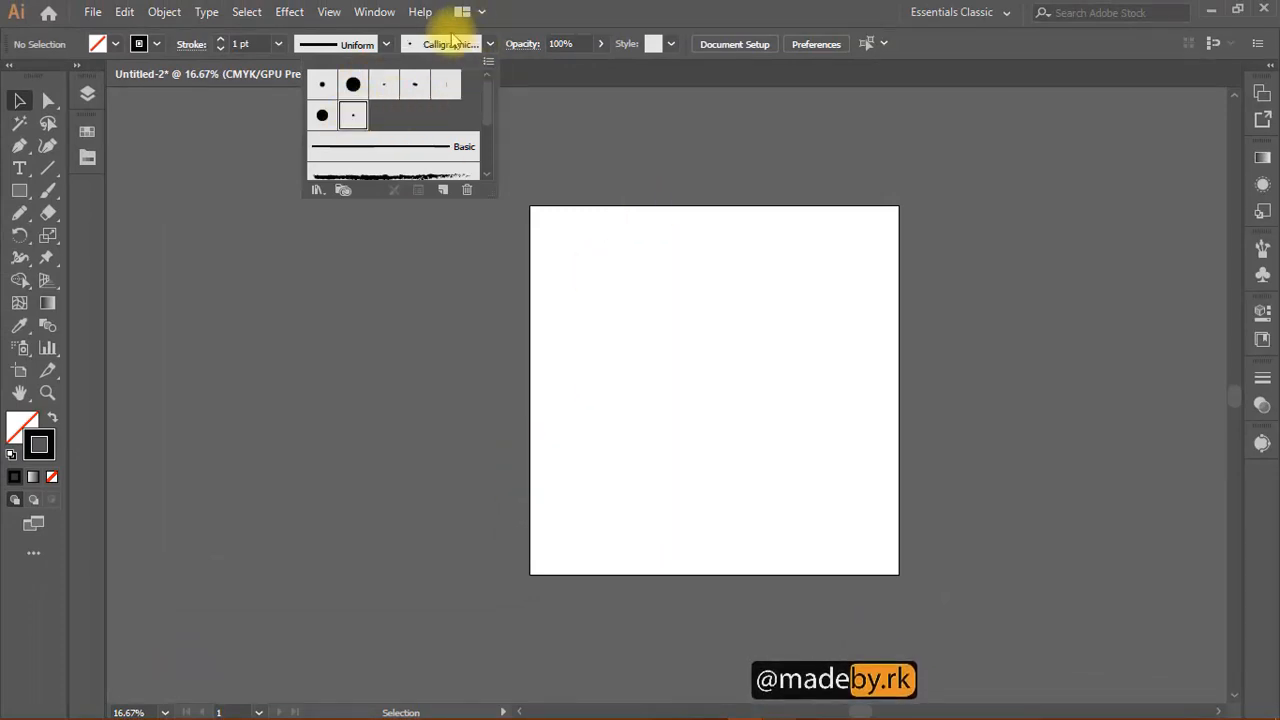
left_click(488, 43)
left_click(48, 190)
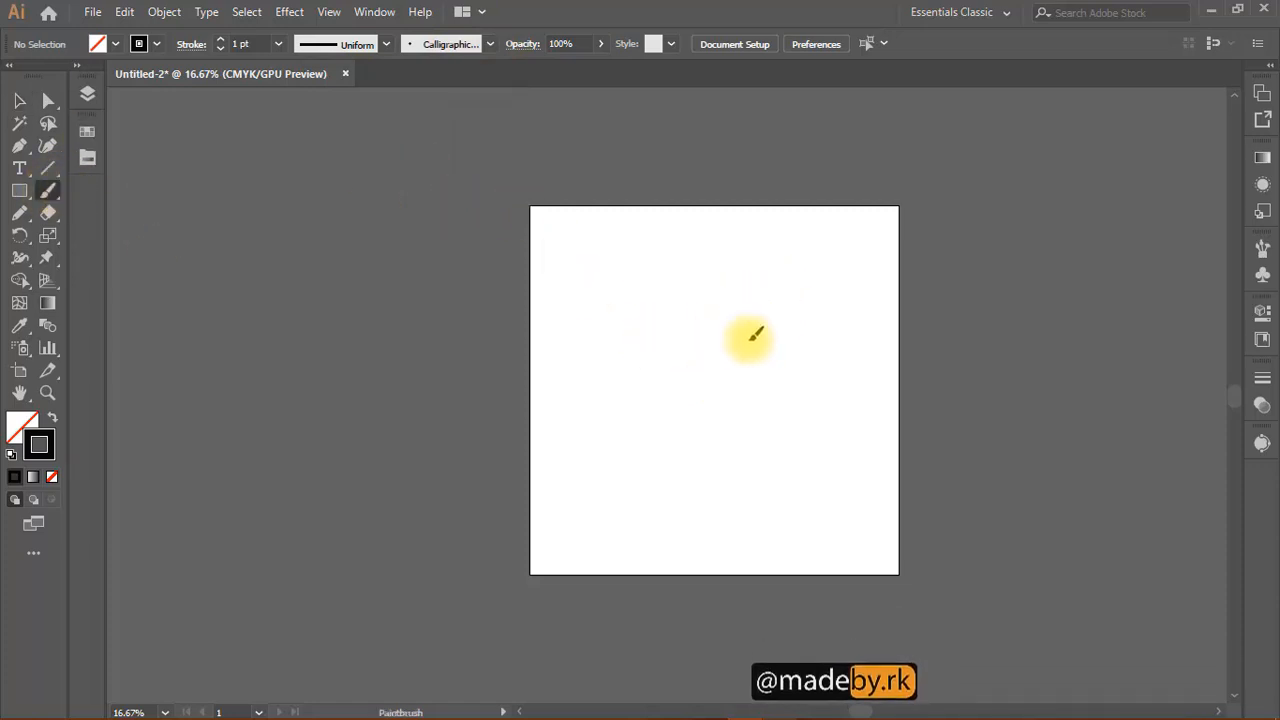
- Paint several freehand test strokes and lettering on the artboard with the calligraphic brush, and delete them all
scroll(821, 391, "down", 3)
scroll(800, 290, "up", 2)
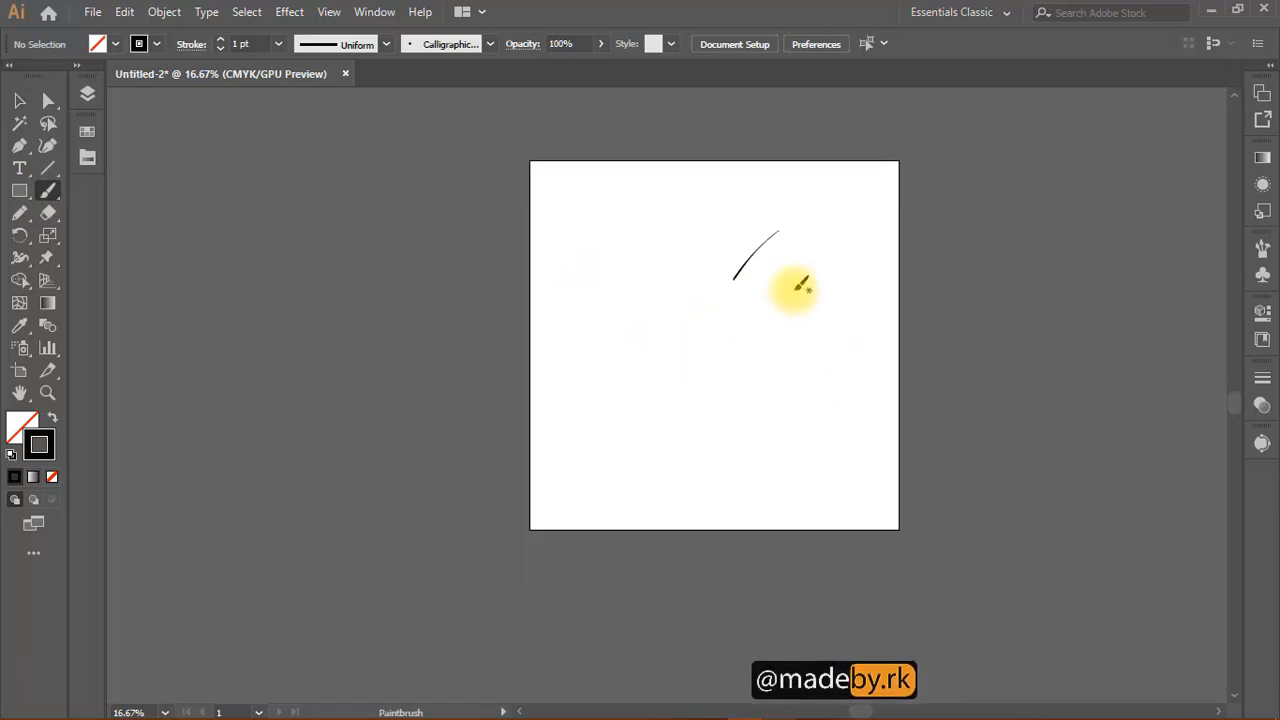
scroll(769, 311, "up", 2)
key("space")
left_click_drag(945, 378, 942, 298)
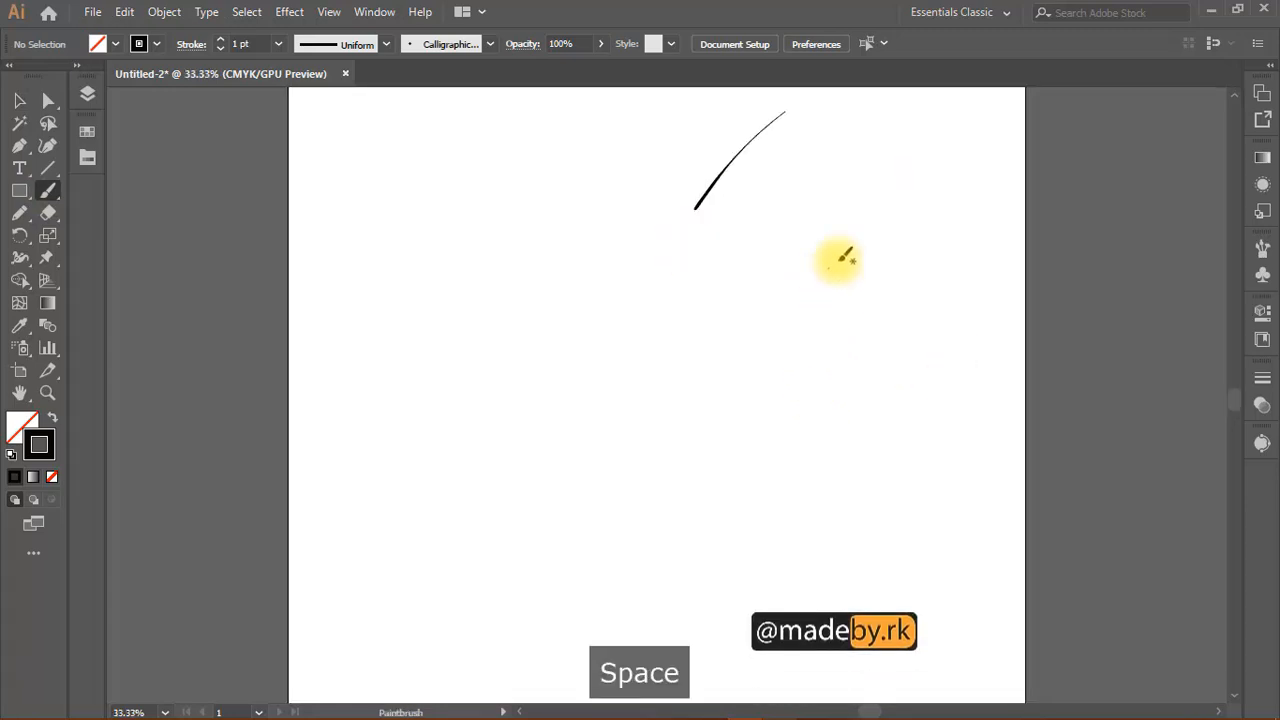
mouse_move(840, 261)
left_mouse_down()
mouse_move(741, 368)
mouse_move(621, 457)
left_mouse_up()
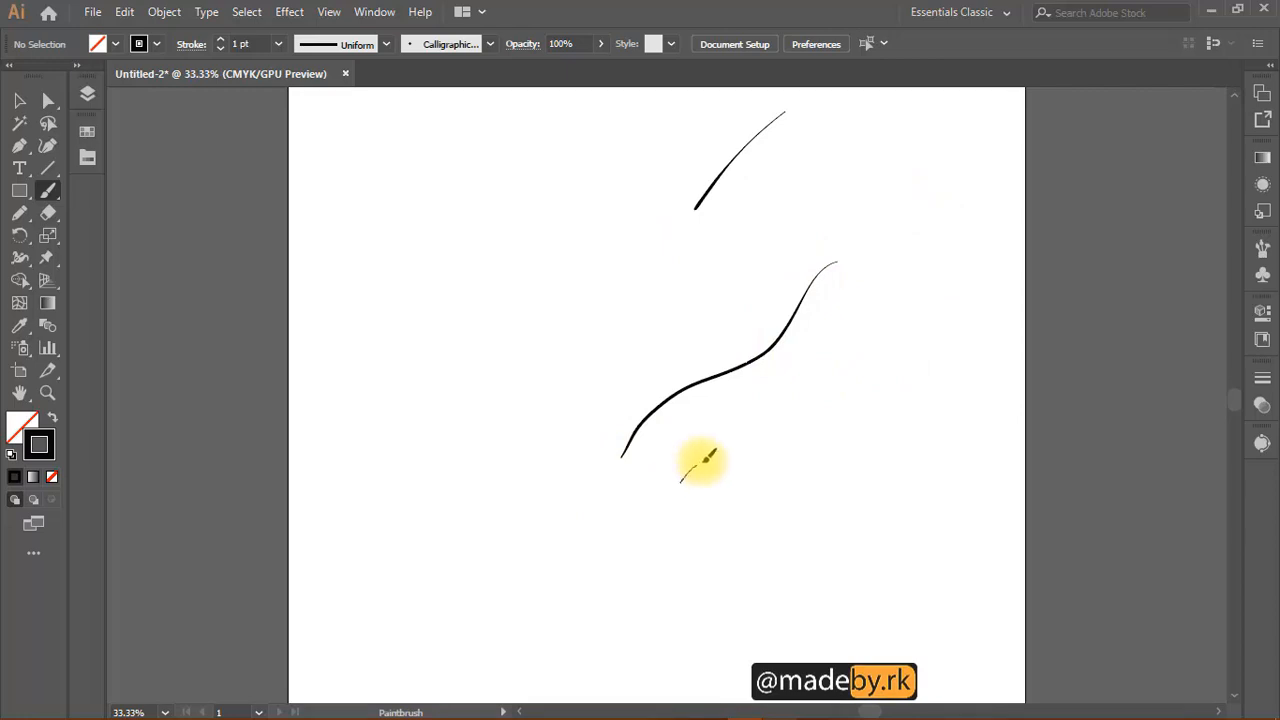
mouse_move(700, 463)
left_mouse_down()
mouse_move(757, 425)
mouse_move(888, 287)
left_mouse_up()
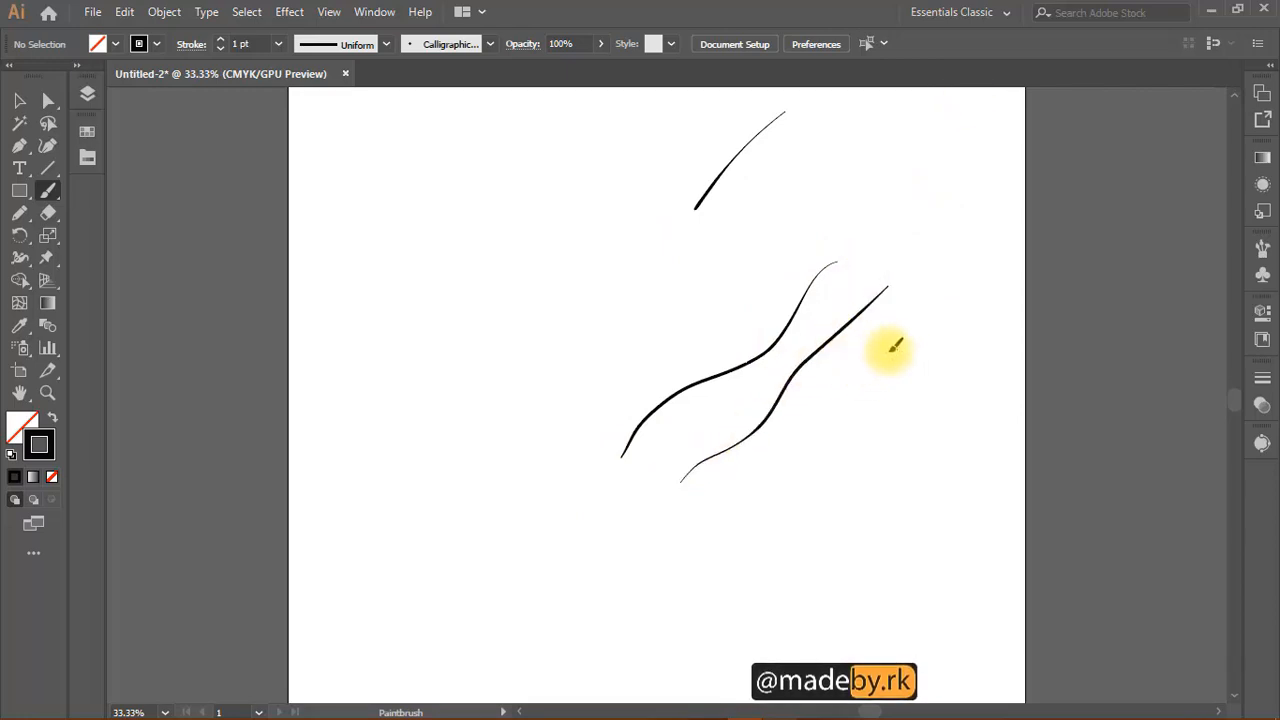
mouse_move(895, 347)
left_mouse_down()
mouse_move(820, 443)
mouse_move(768, 461)
left_mouse_up()
mouse_move(463, 274)
left_mouse_down()
mouse_move(399, 288)
mouse_move(552, 300)
mouse_move(601, 286)
mouse_move(719, 347)
left_mouse_up()
mouse_move(521, 240)
left_mouse_down()
mouse_move(491, 371)
mouse_move(652, 548)
left_mouse_up()
key("ctrl+a")
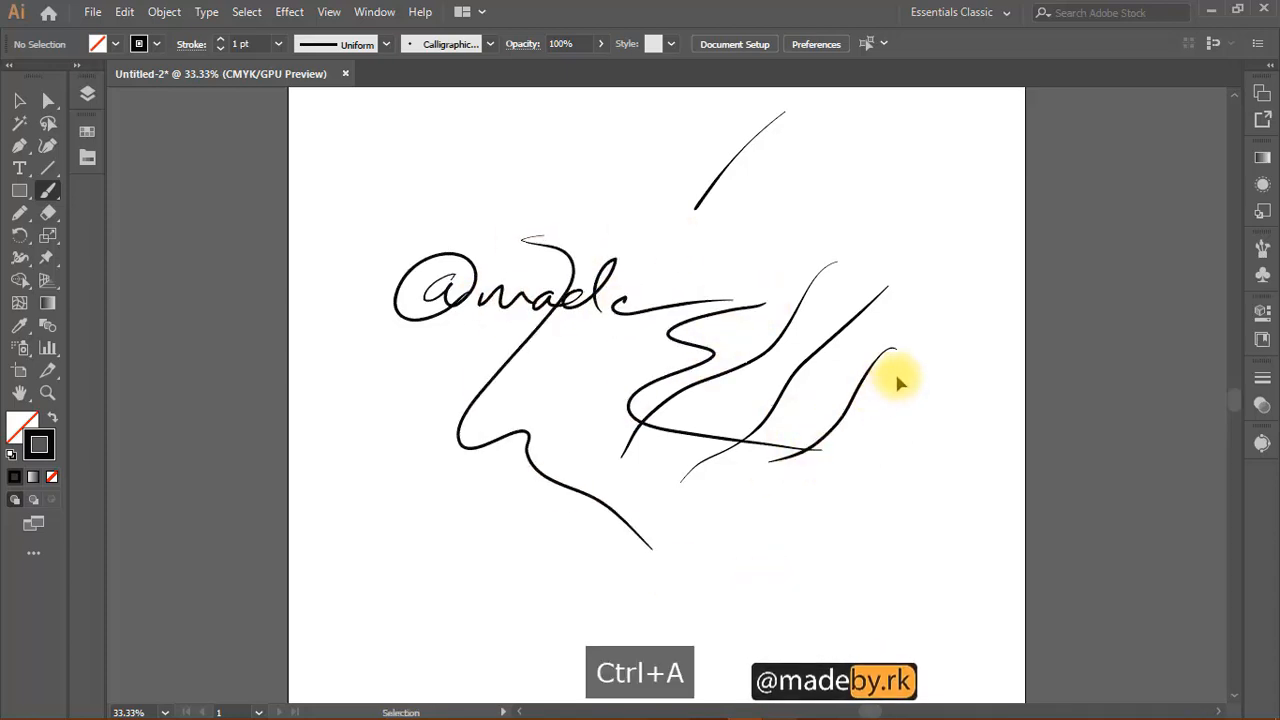
key("Delete")
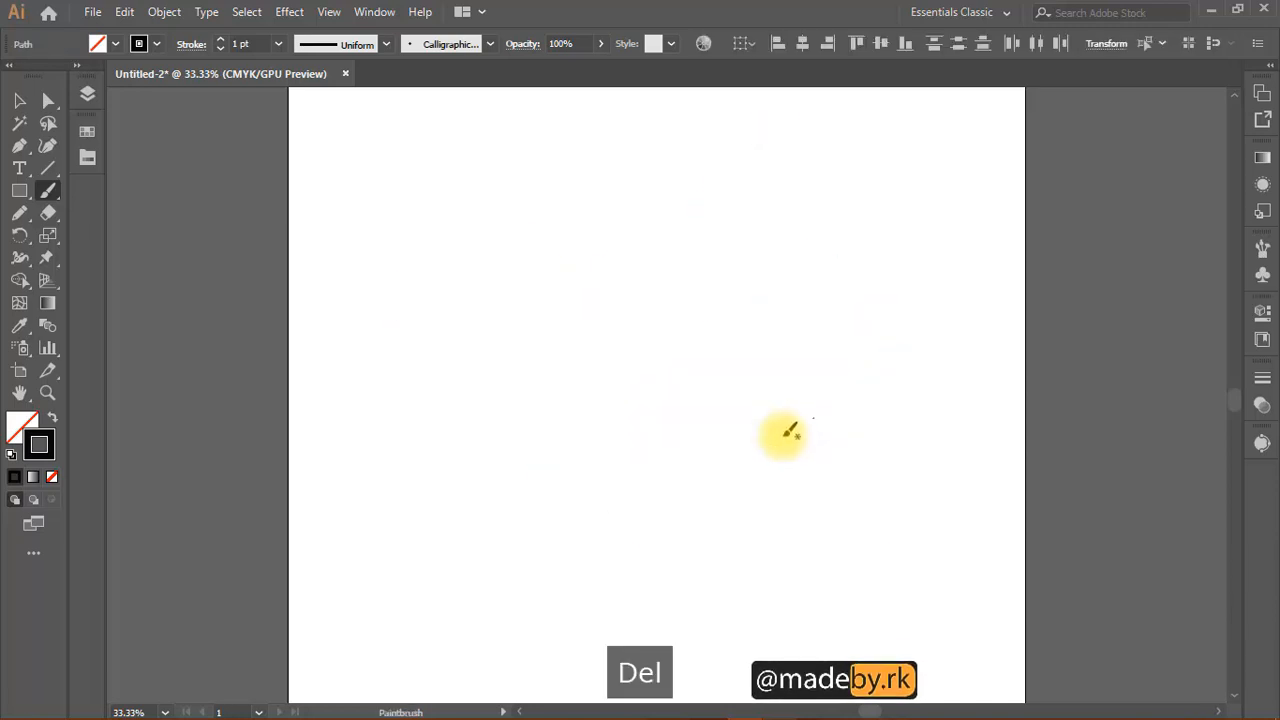
- Display the document's layer list together with the mypalate colour swatches
scroll(776, 390, "down", 2)
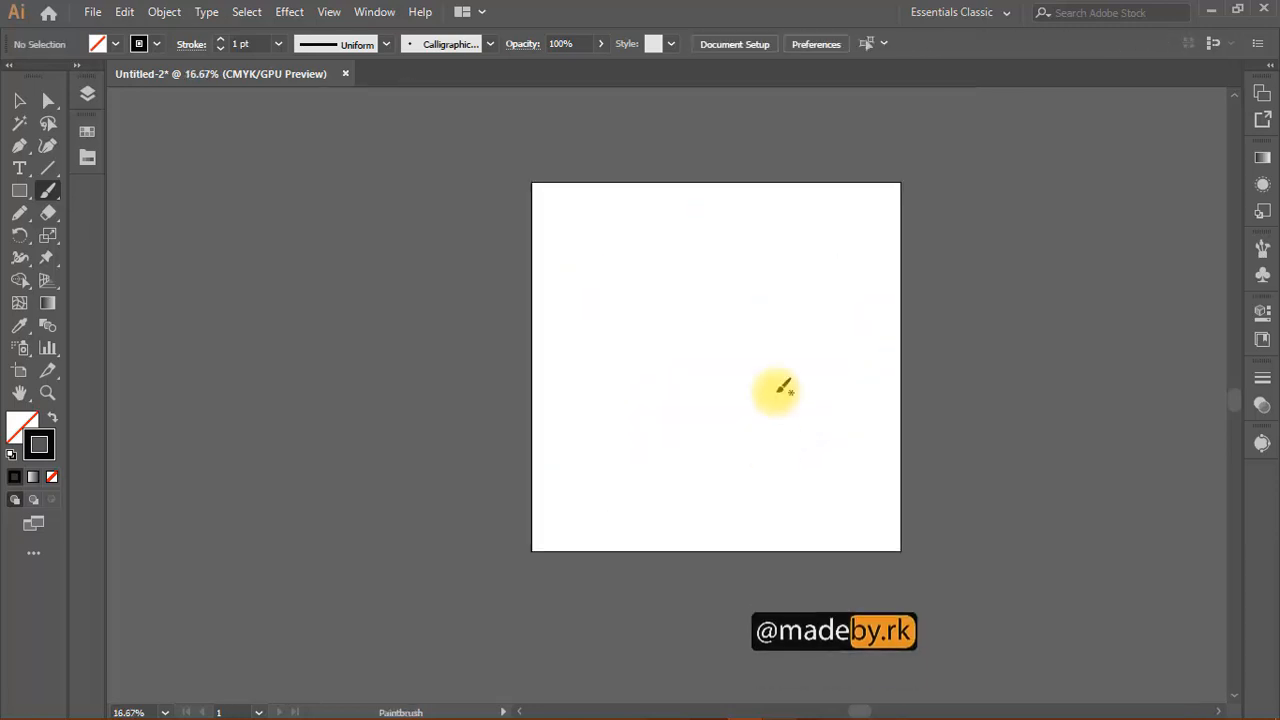
scroll(770, 370, "up", 1)
key("space")
left_click_drag(586, 272, 607, 319)
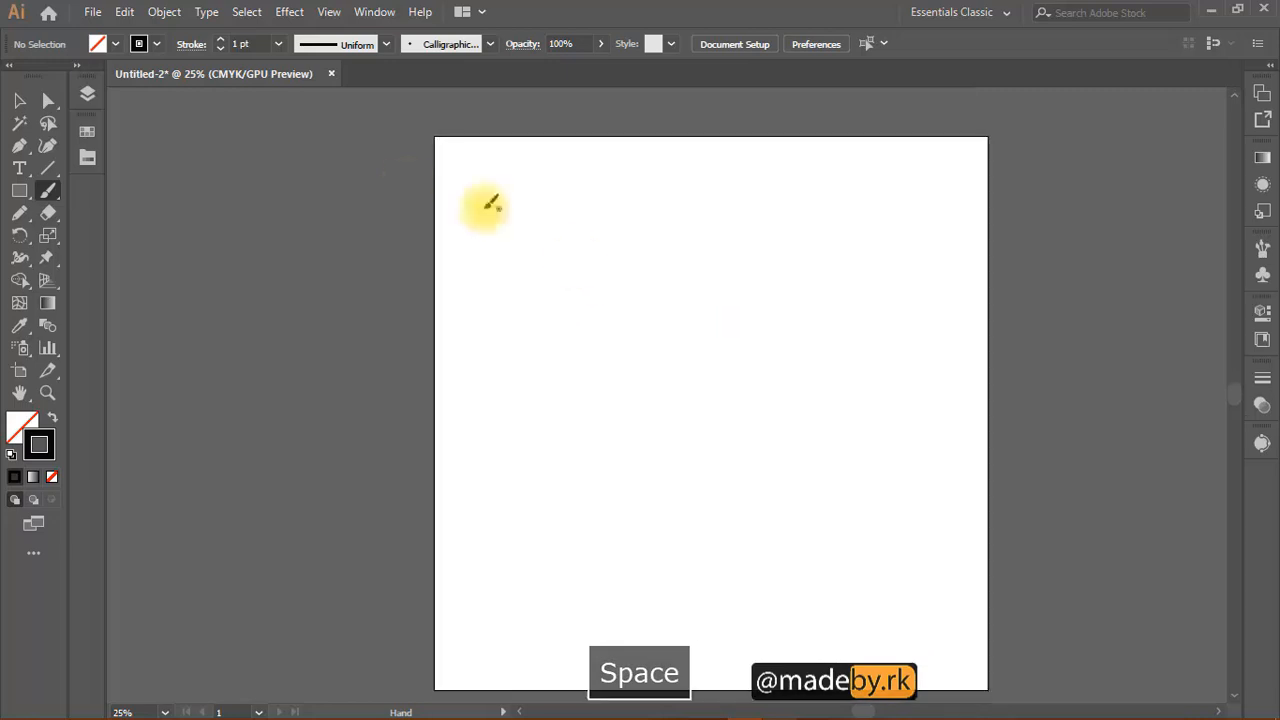
left_click(97, 118)
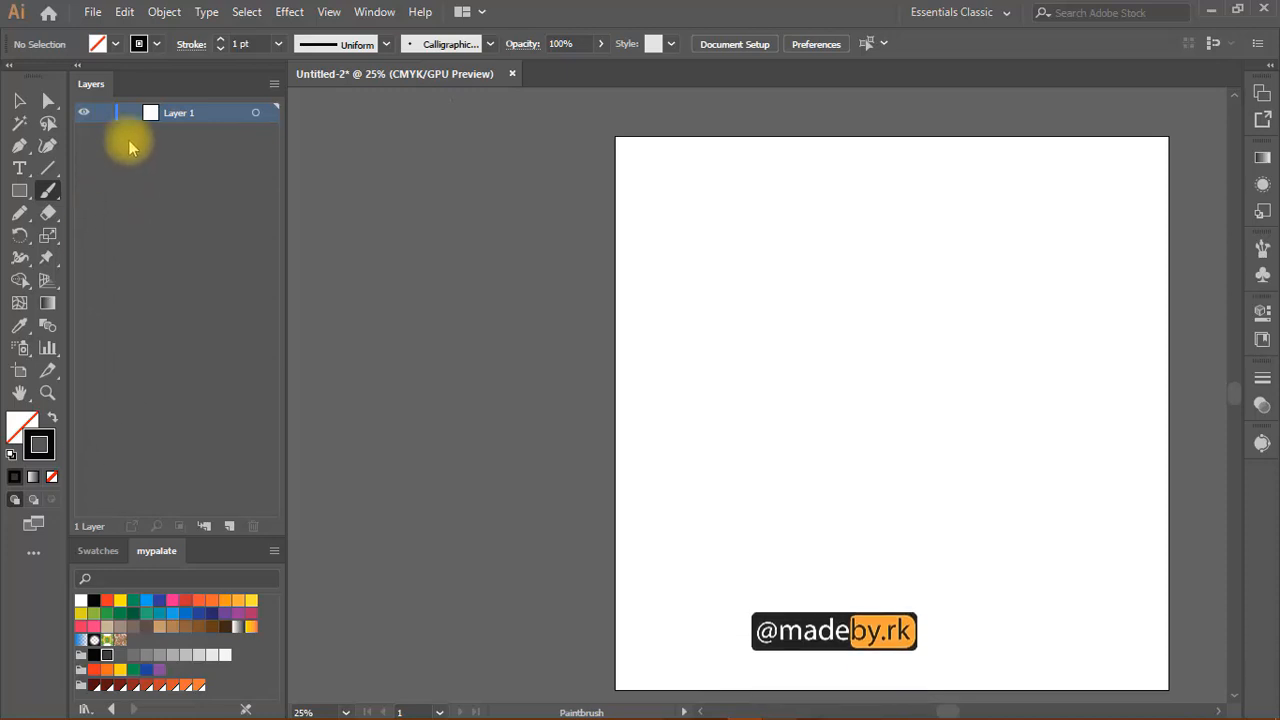
- Choose the orange-red stroke colour and sketch an almond-shaped eye outline with a pointed inner corner near the middle of the artboard
key("space")
left_click_drag(820, 457, 743, 433)
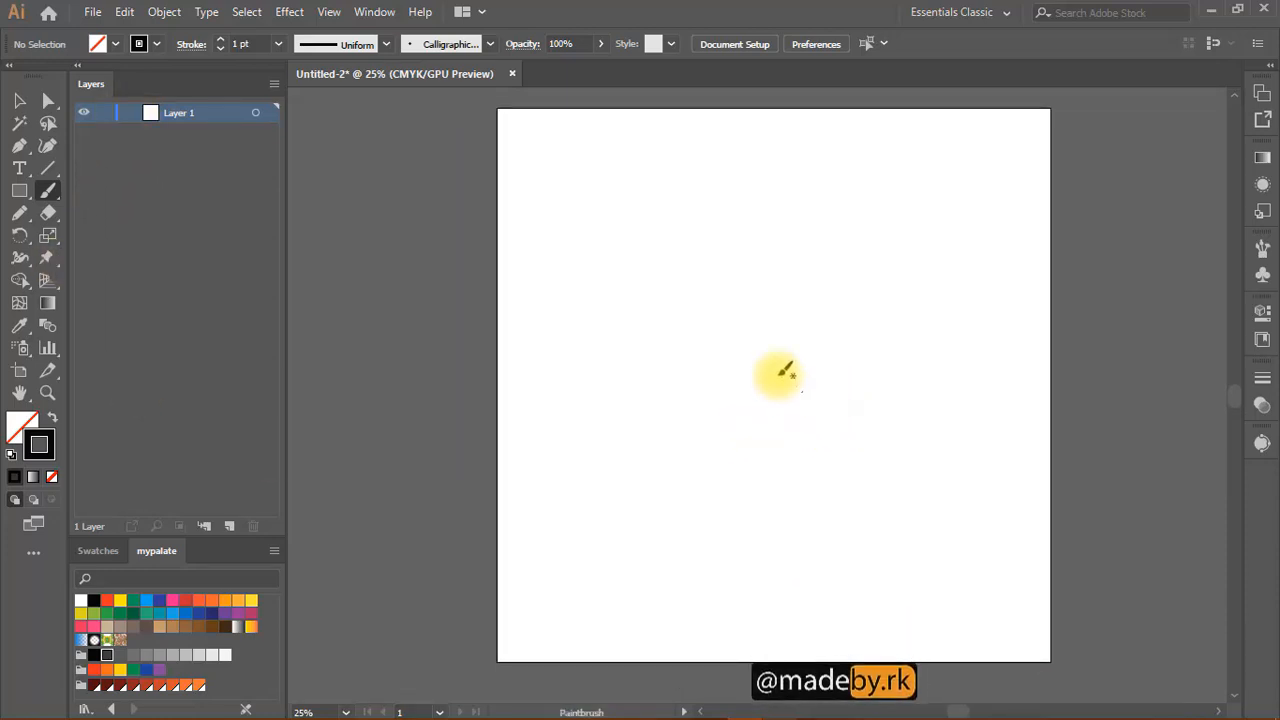
left_click(108, 599)
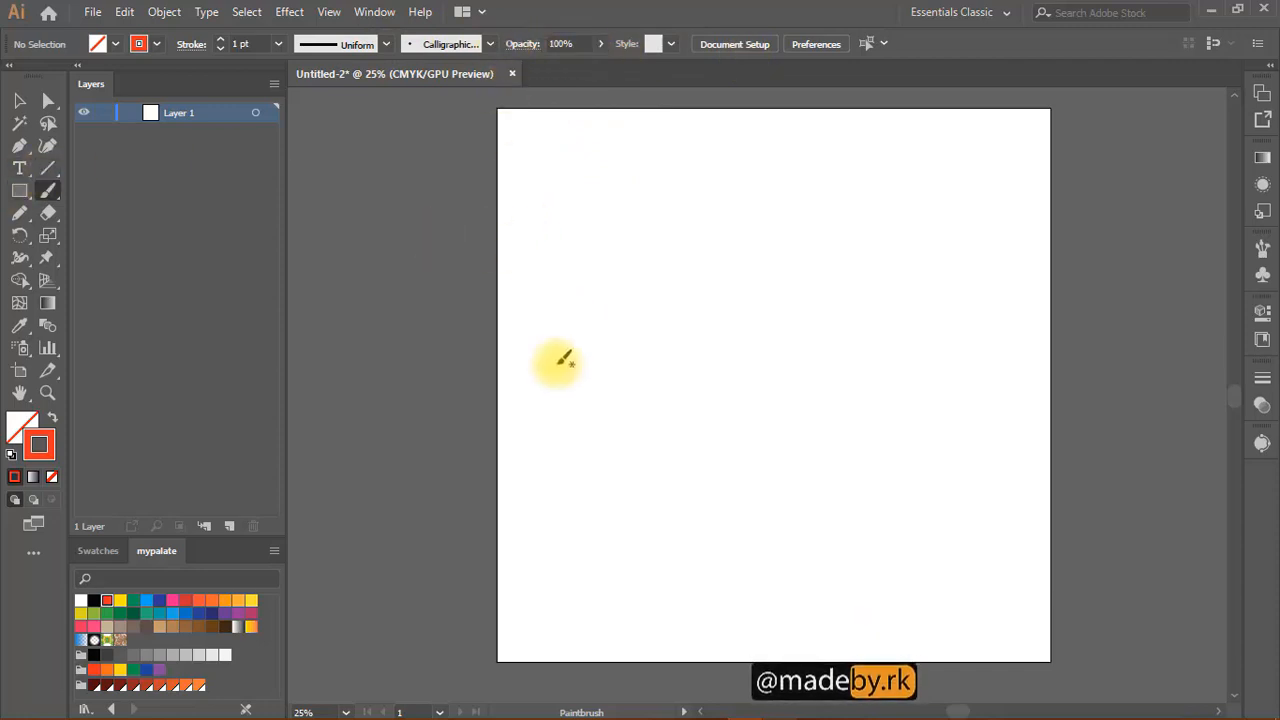
key("ctrl+=")
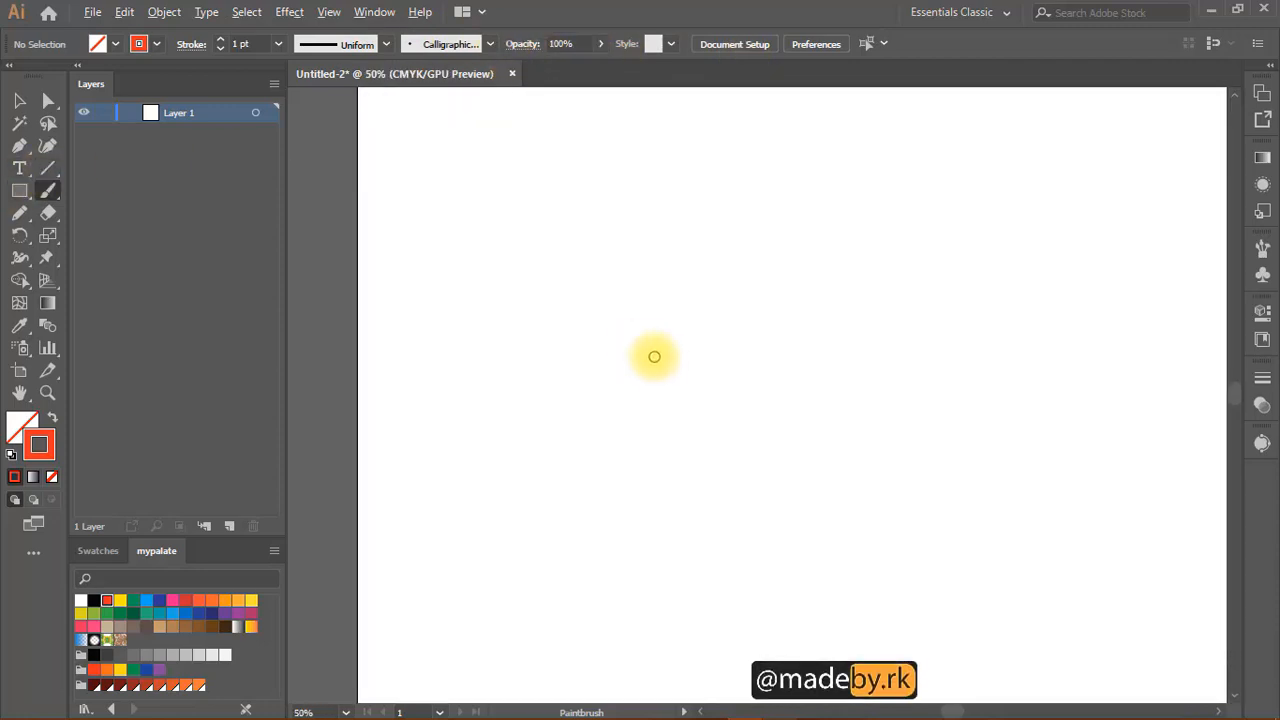
key("ctrl+minus")
key("space")
left_click_drag(710, 326, 634, 277)
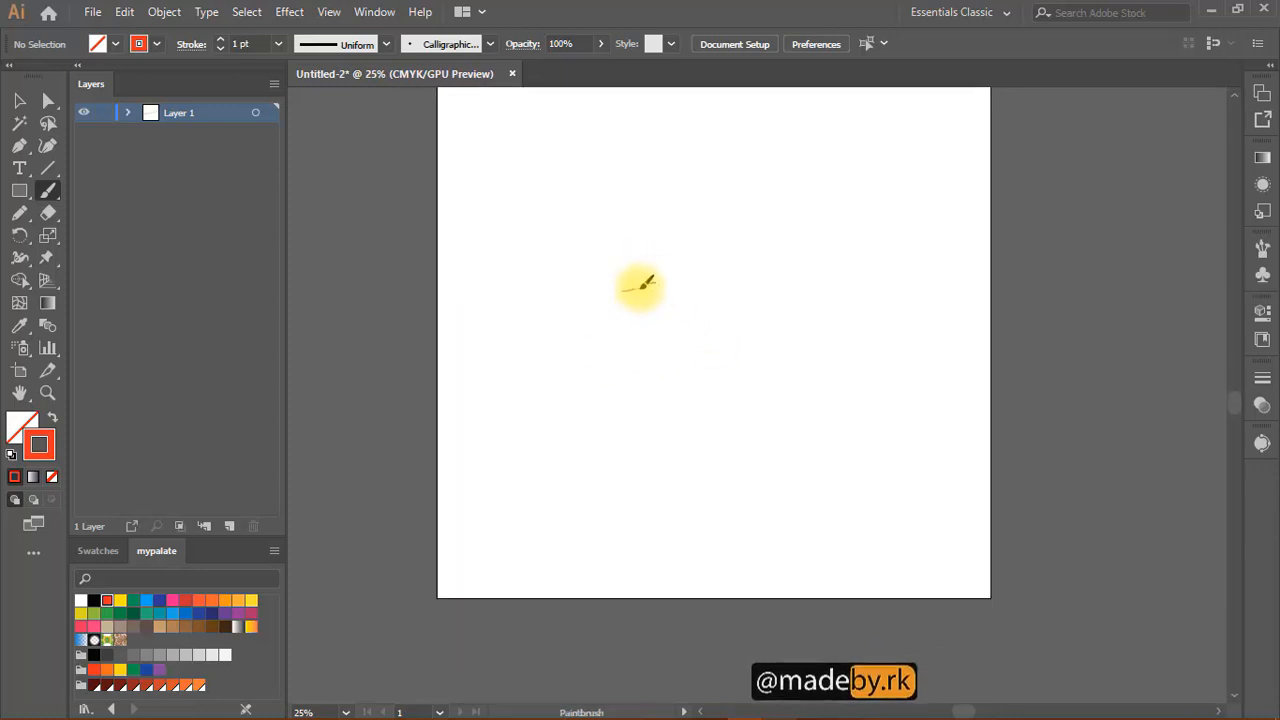
mouse_move(667, 275)
left_mouse_down()
mouse_move(735, 289)
mouse_move(747, 304)
mouse_move(715, 274)
mouse_move(762, 319)
mouse_move(745, 299)
mouse_move(758, 313)
mouse_move(642, 281)
mouse_move(669, 281)
mouse_move(618, 300)
left_mouse_up()
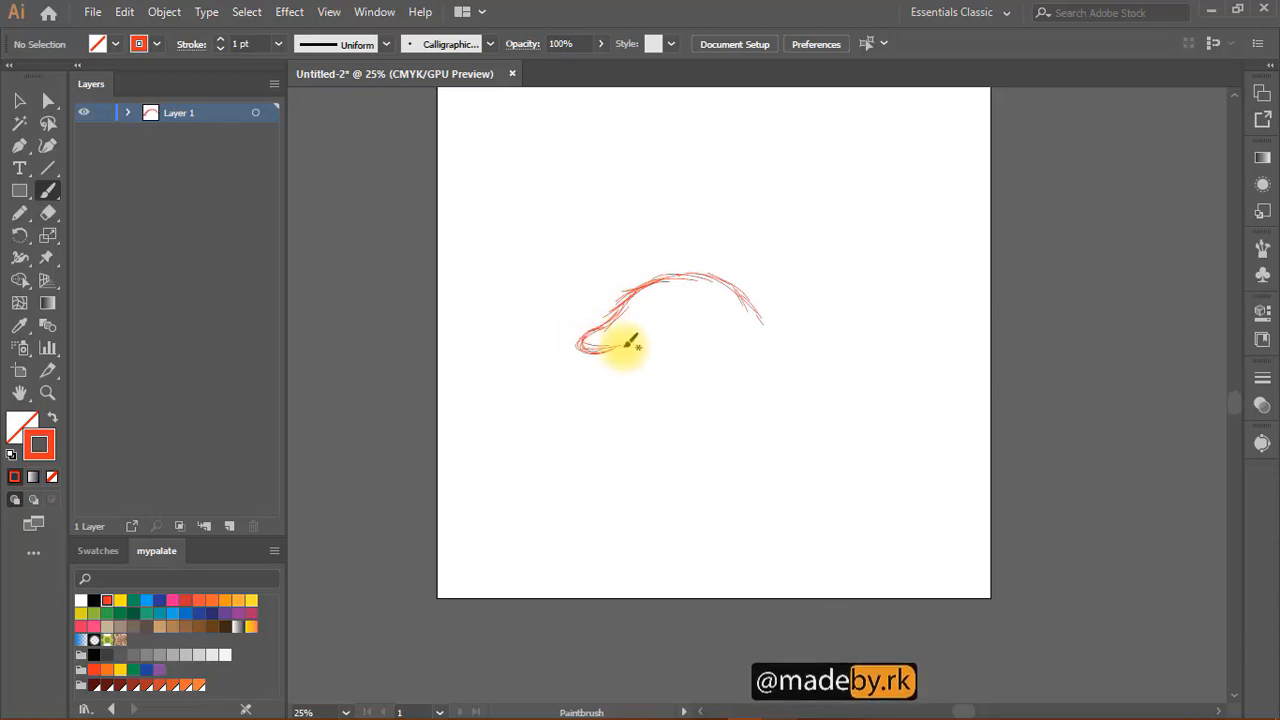
mouse_move(643, 345)
left_mouse_down()
mouse_move(684, 356)
mouse_move(751, 346)
mouse_move(646, 346)
left_mouse_up()
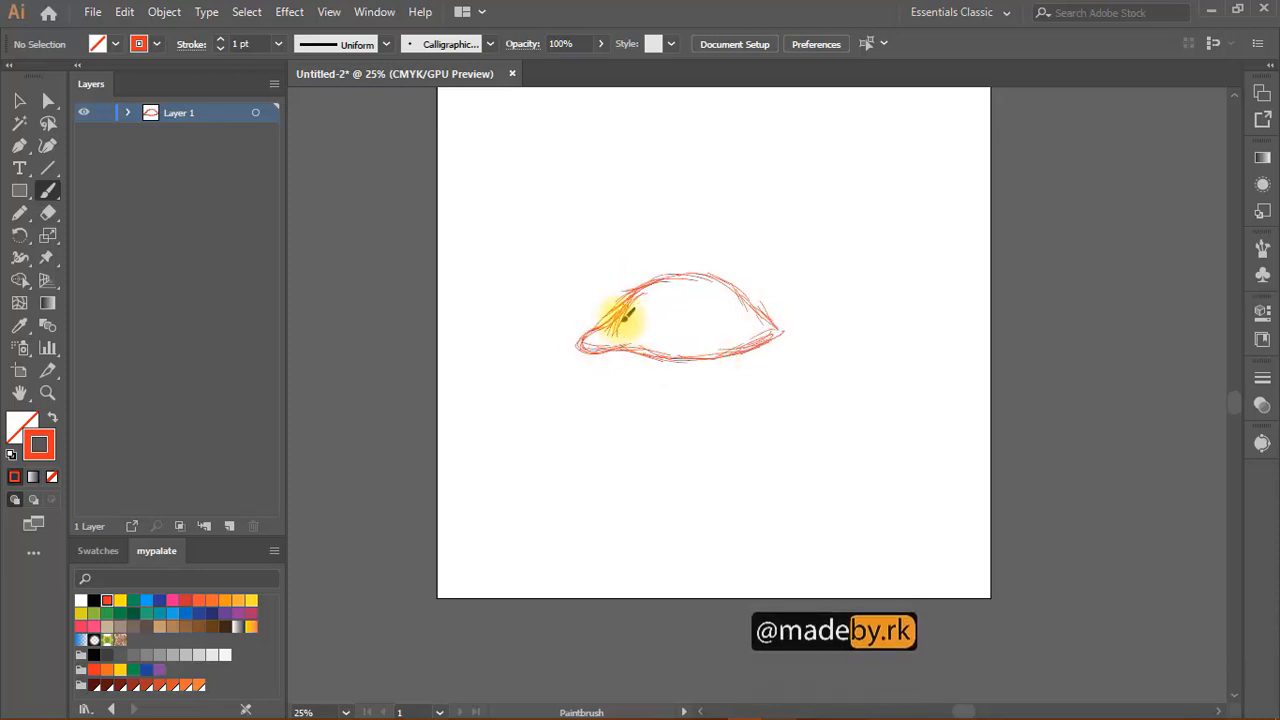
- Sketch the curved line inside the eye's inner corner and add curved lashes all along the upper lid
key("space")
left_click_drag(647, 333, 777, 318)
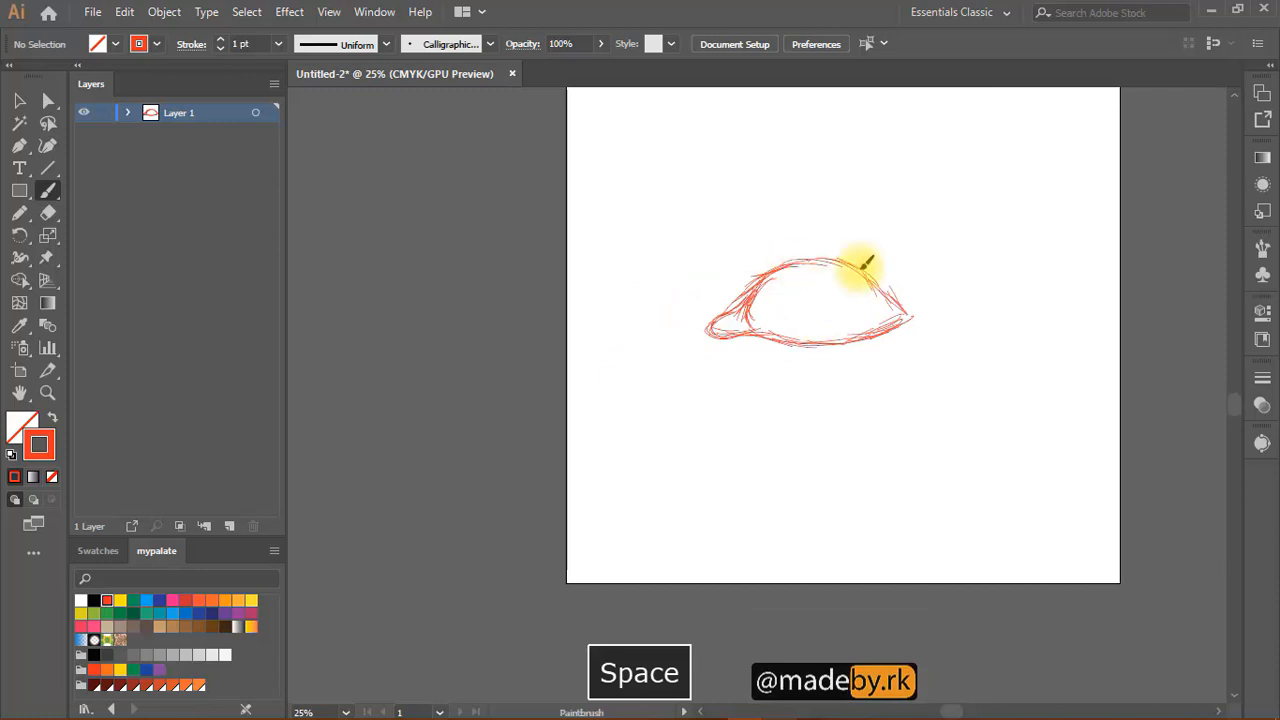
mouse_move(857, 258)
left_mouse_down()
mouse_move(894, 277)
mouse_move(914, 314)
mouse_move(857, 334)
mouse_move(816, 323)
left_mouse_up()
key("space")
mouse_move(724, 293)
left_mouse_down()
mouse_move(767, 283)
mouse_move(757, 303)
left_mouse_up()
key("space")
mouse_move(938, 264)
left_mouse_down()
mouse_move(874, 291)
mouse_move(913, 290)
mouse_move(880, 306)
mouse_move(885, 278)
mouse_move(803, 263)
mouse_move(741, 293)
left_mouse_up()
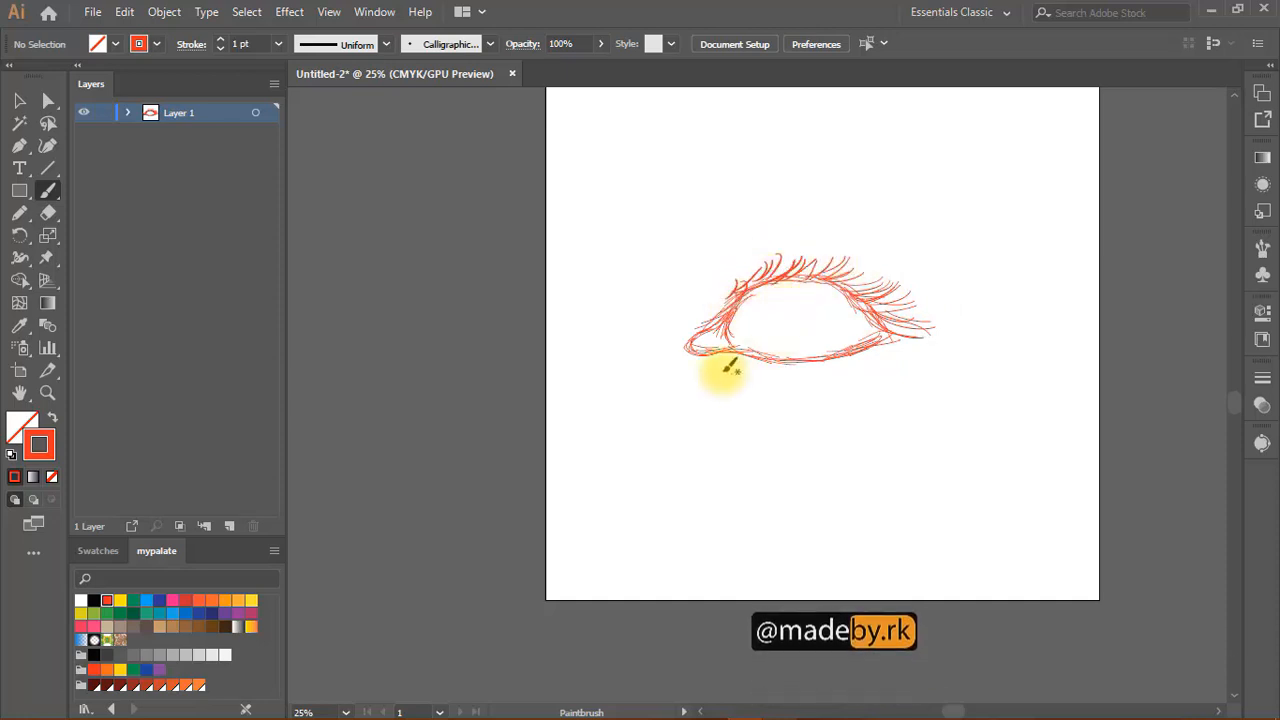
- Sketch short lashes below the lower lid and go over the eyelid outline again with darker strokes
left_click_drag(733, 374, 743, 362)
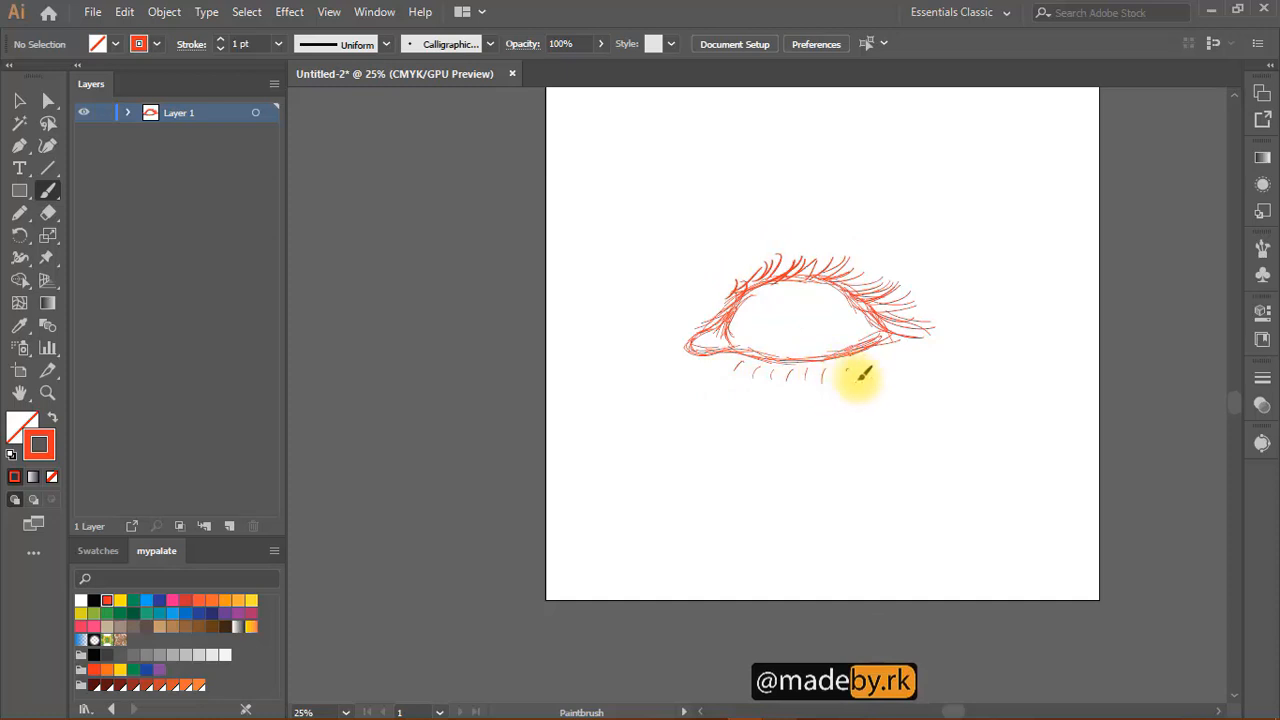
left_click_drag(905, 353, 925, 358)
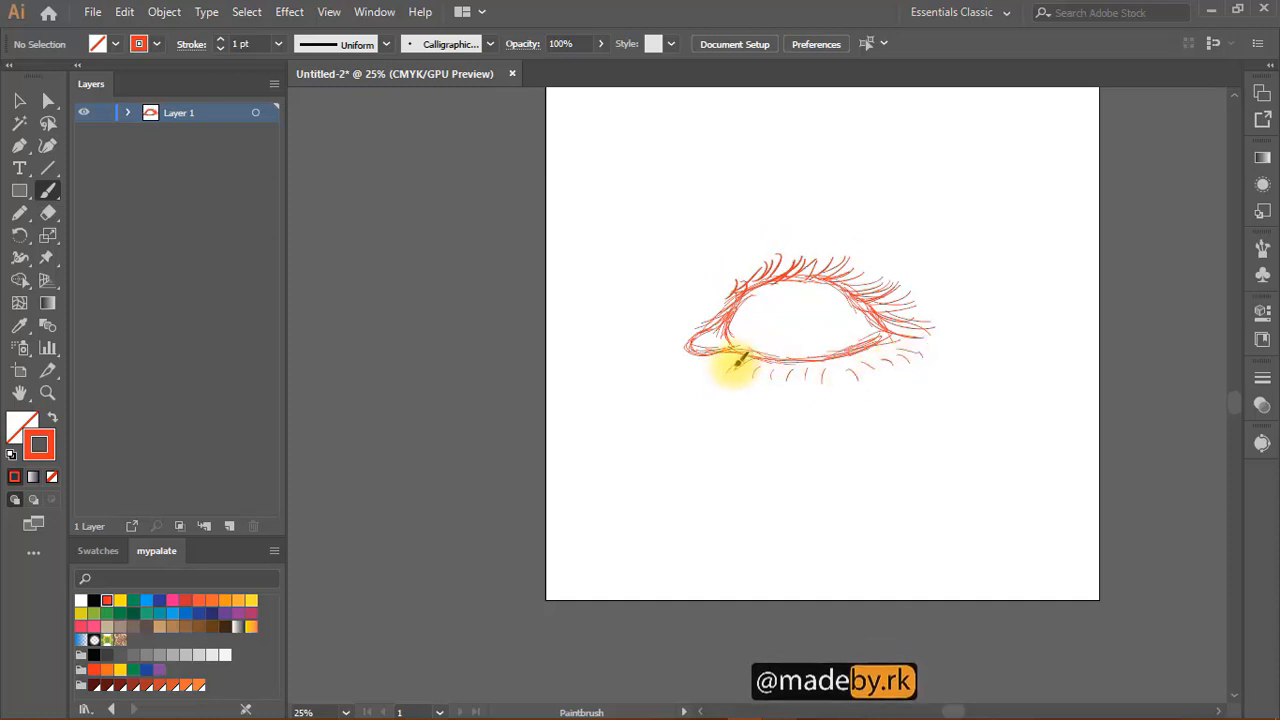
left_click_drag(812, 372, 918, 380)
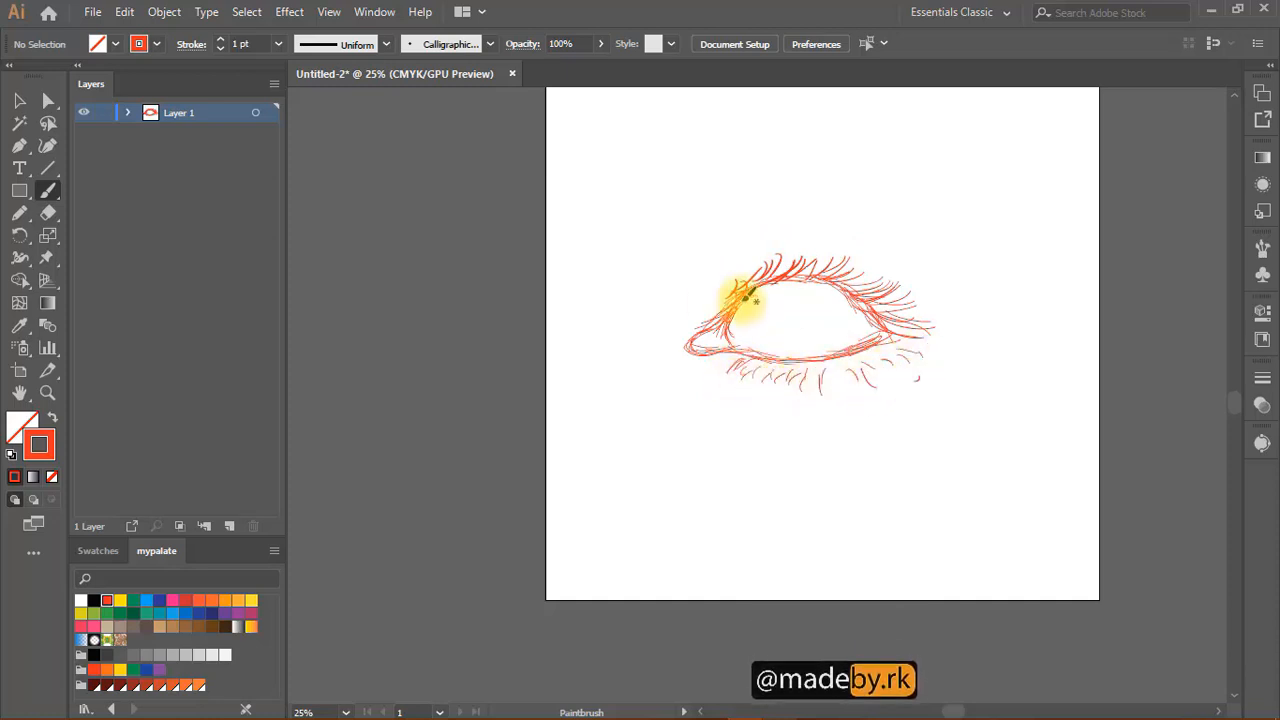
mouse_move(812, 265)
left_mouse_down()
mouse_move(844, 288)
mouse_move(884, 338)
mouse_move(890, 328)
mouse_move(826, 356)
mouse_move(758, 348)
left_mouse_up()
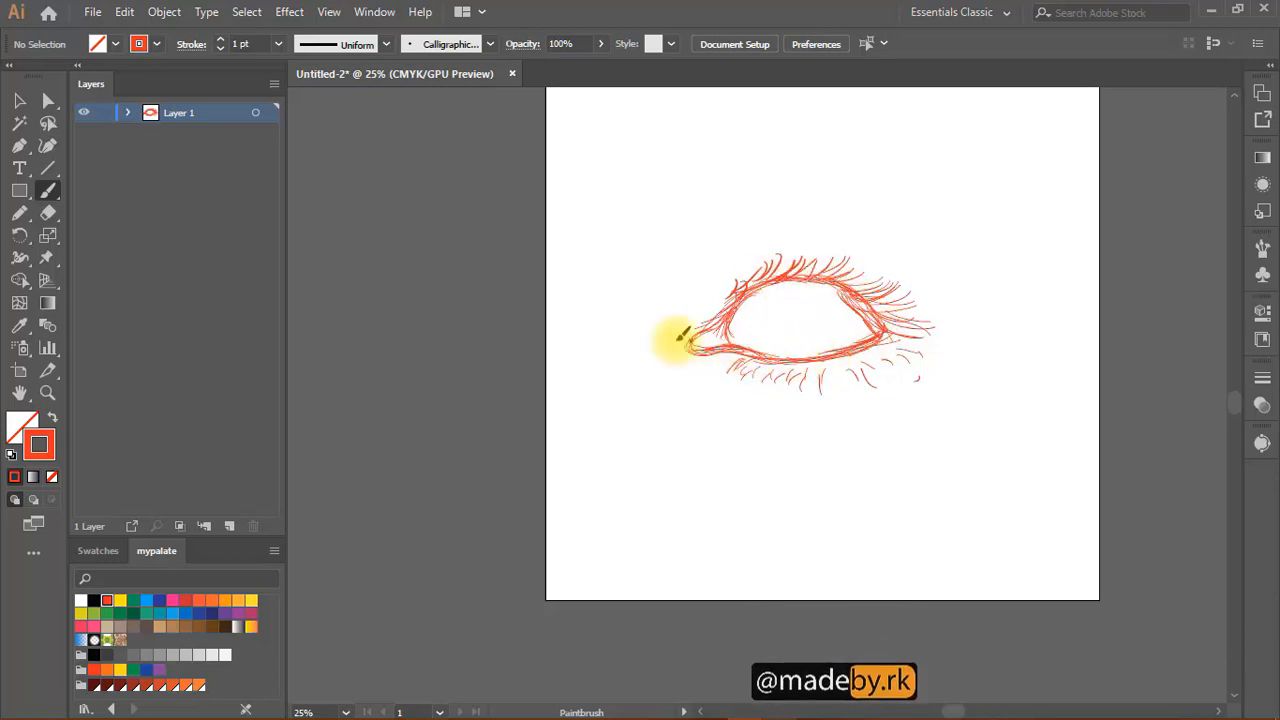
- Sketch the iris beneath the upper lid with diagonal hatching, and shade the areas between the iris and both eye corners
key("space")
left_click_drag(761, 281, 720, 290)
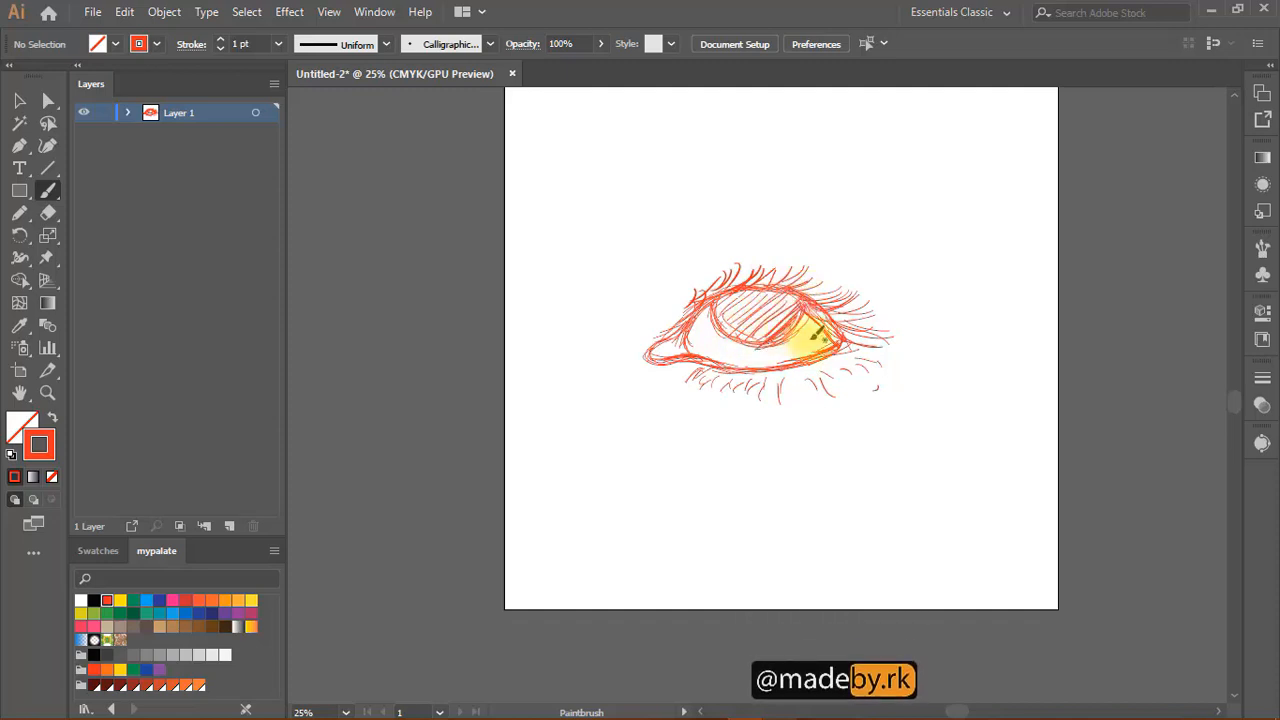
key("space")
mouse_move(814, 334)
left_mouse_down()
mouse_move(757, 420)
mouse_move(652, 355)
left_mouse_up()
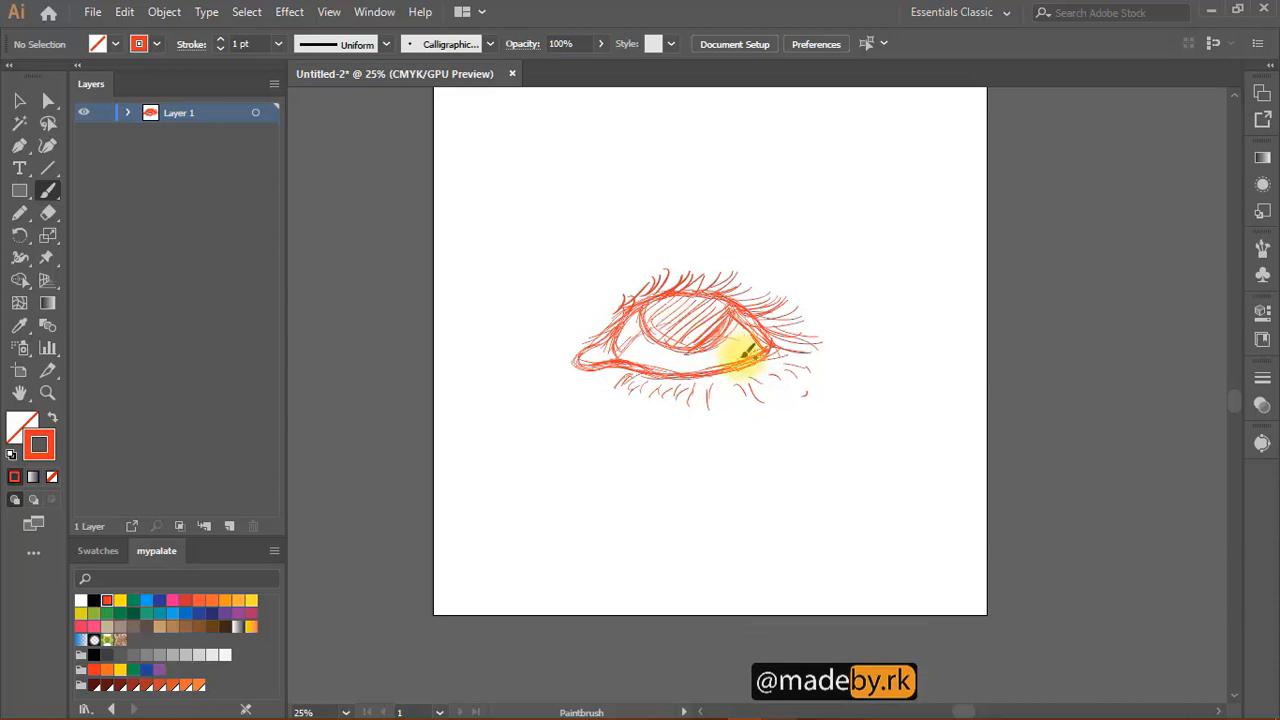
key("space")
mouse_move(766, 357)
left_mouse_down()
mouse_move(814, 414)
mouse_move(772, 340)
left_mouse_up()
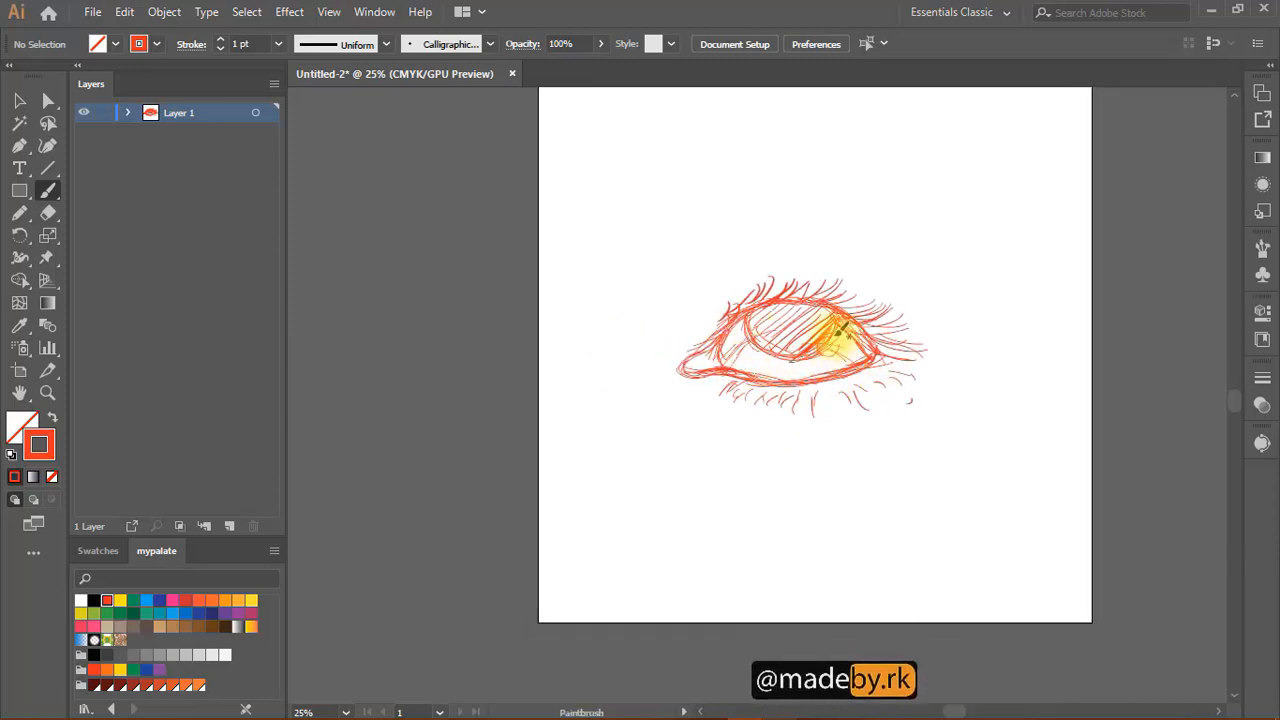
key("space")
mouse_move(826, 330)
left_mouse_down()
mouse_move(780, 350)
mouse_move(709, 323)
left_mouse_up()
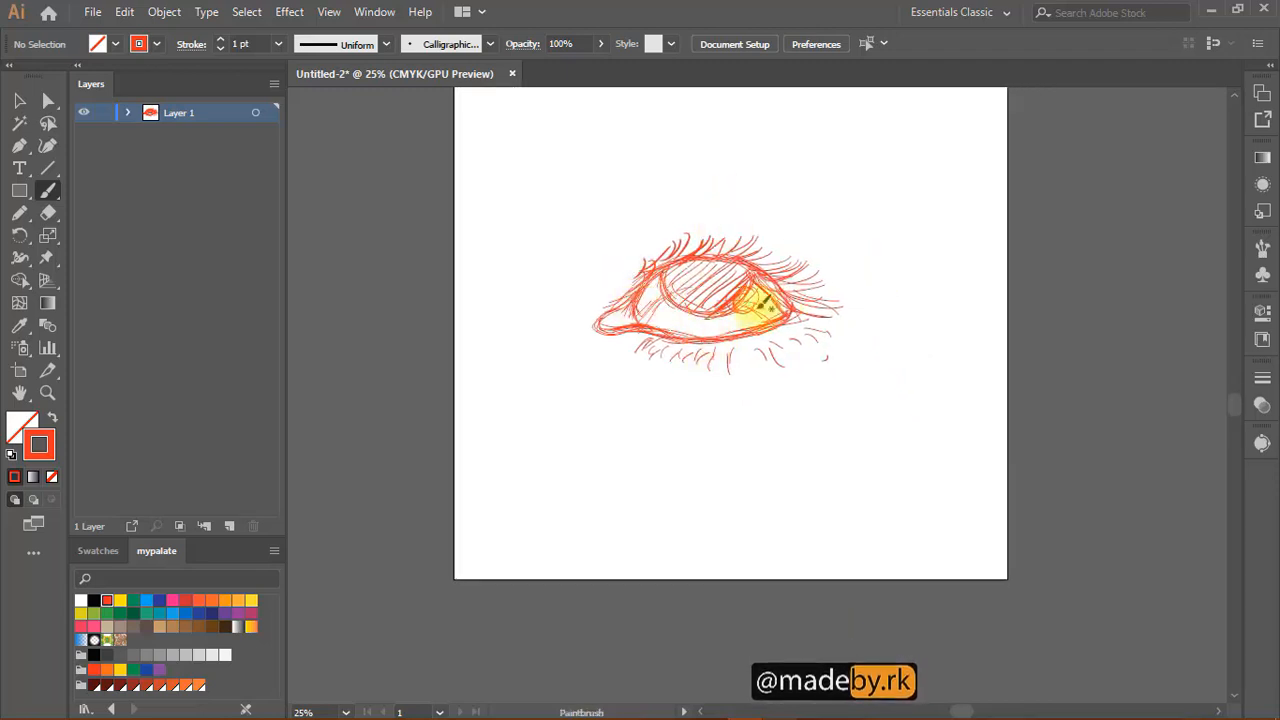
key("space")
left_click_drag(727, 320, 727, 340)
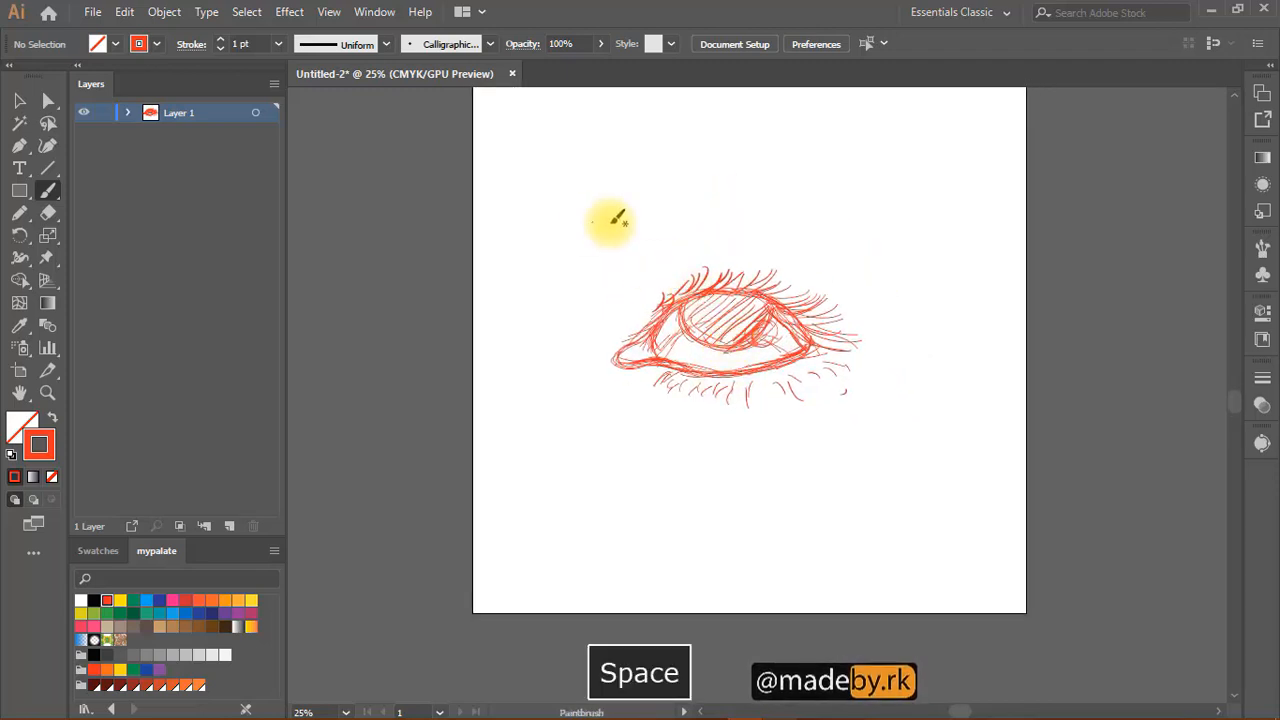
- Select the whole eye sketch, enlarge it slightly on the artboard, and deselect it
key("ctrl")
mouse_move(595, 200)
left_mouse_down()
mouse_move(919, 461)
mouse_move(925, 450)
left_mouse_up()
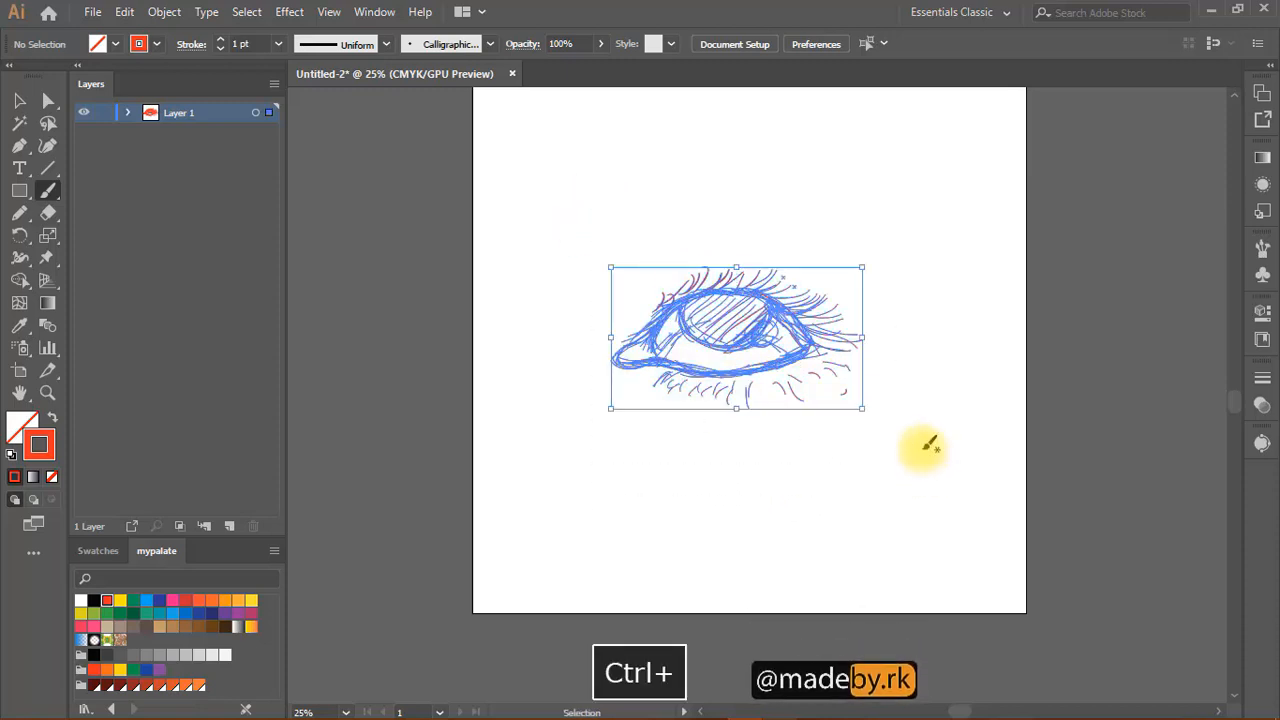
mouse_move(863, 408)
left_mouse_down()
mouse_move(851, 409)
mouse_move(899, 415)
left_mouse_up()
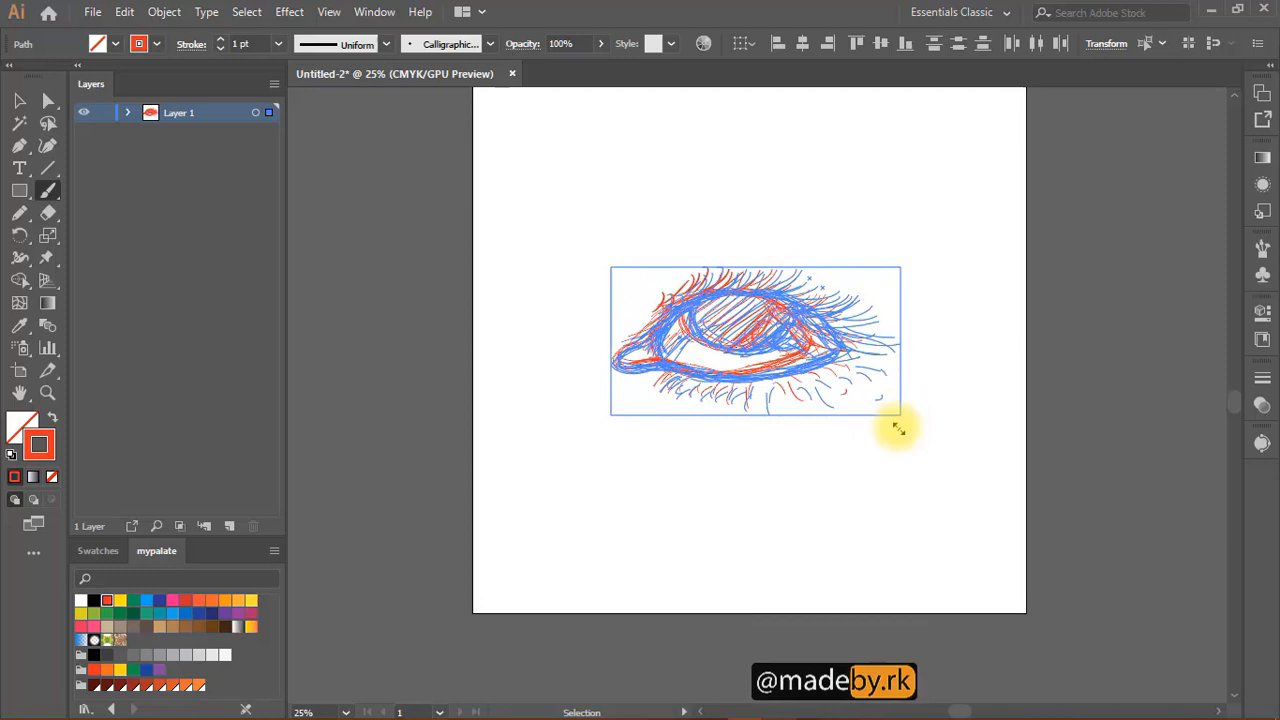
left_click(830, 465, "ctrl")
key("space")
mouse_move(787, 455)
left_mouse_down()
mouse_move(793, 468)
mouse_move(776, 475)
left_mouse_up()
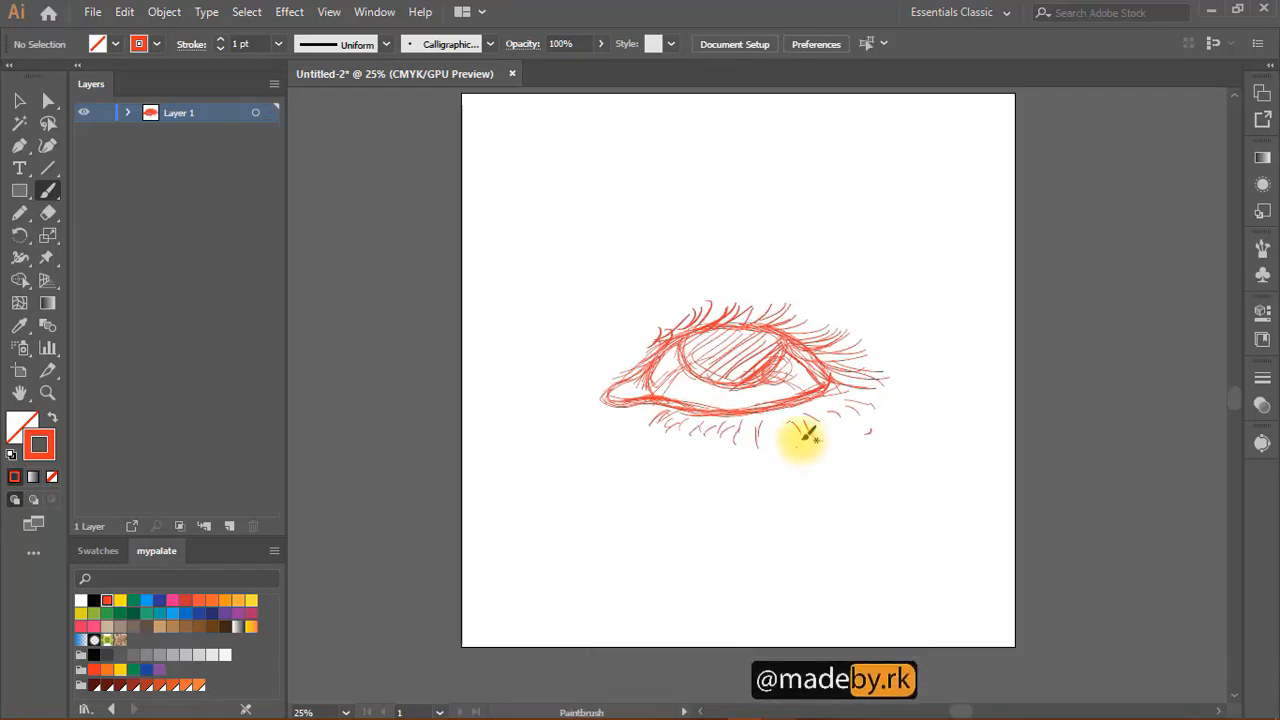
- Reduce the opacity of all the sketch strokes to 52% and deselect them
key("ctrl+a")
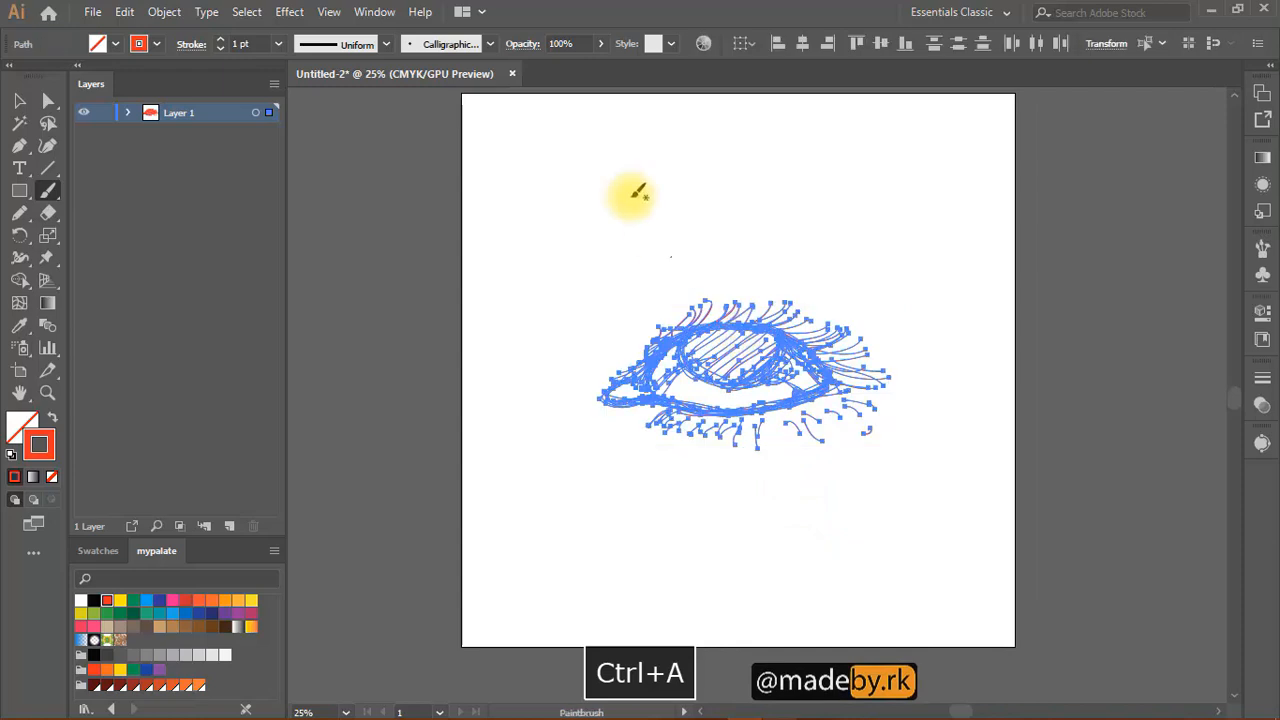
left_click(600, 43)
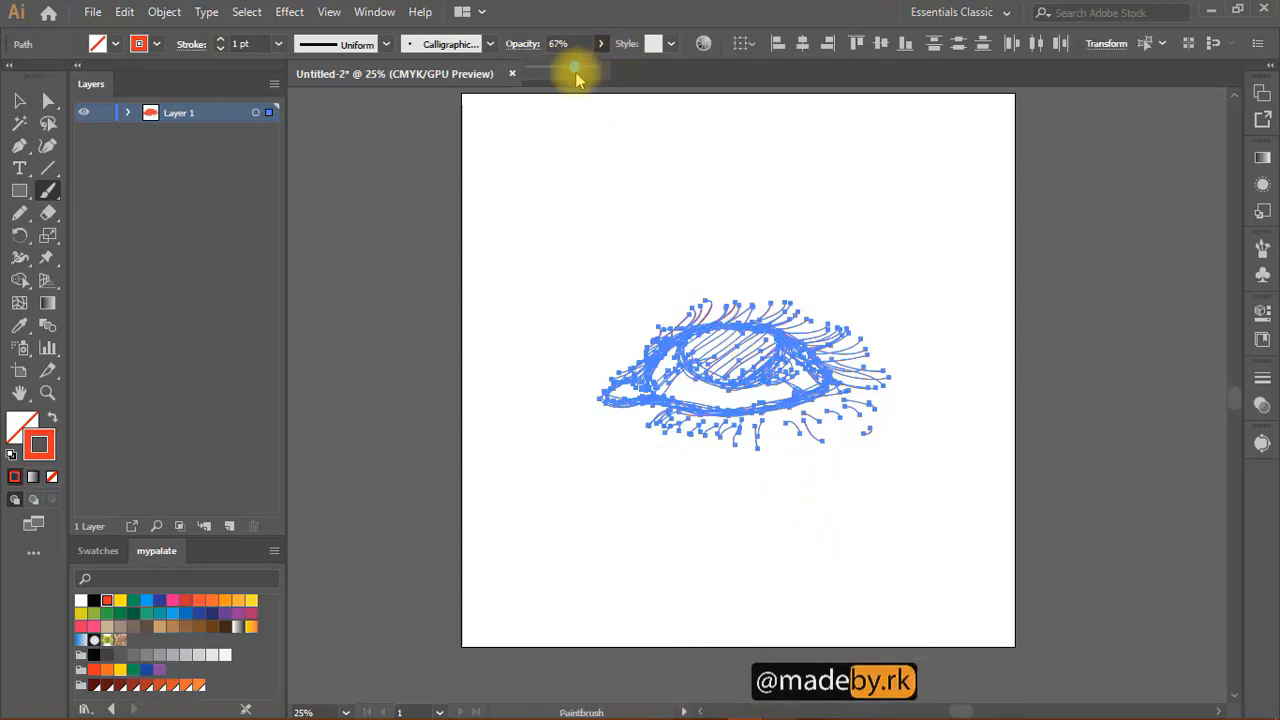
left_click_drag(572, 80, 564, 69)
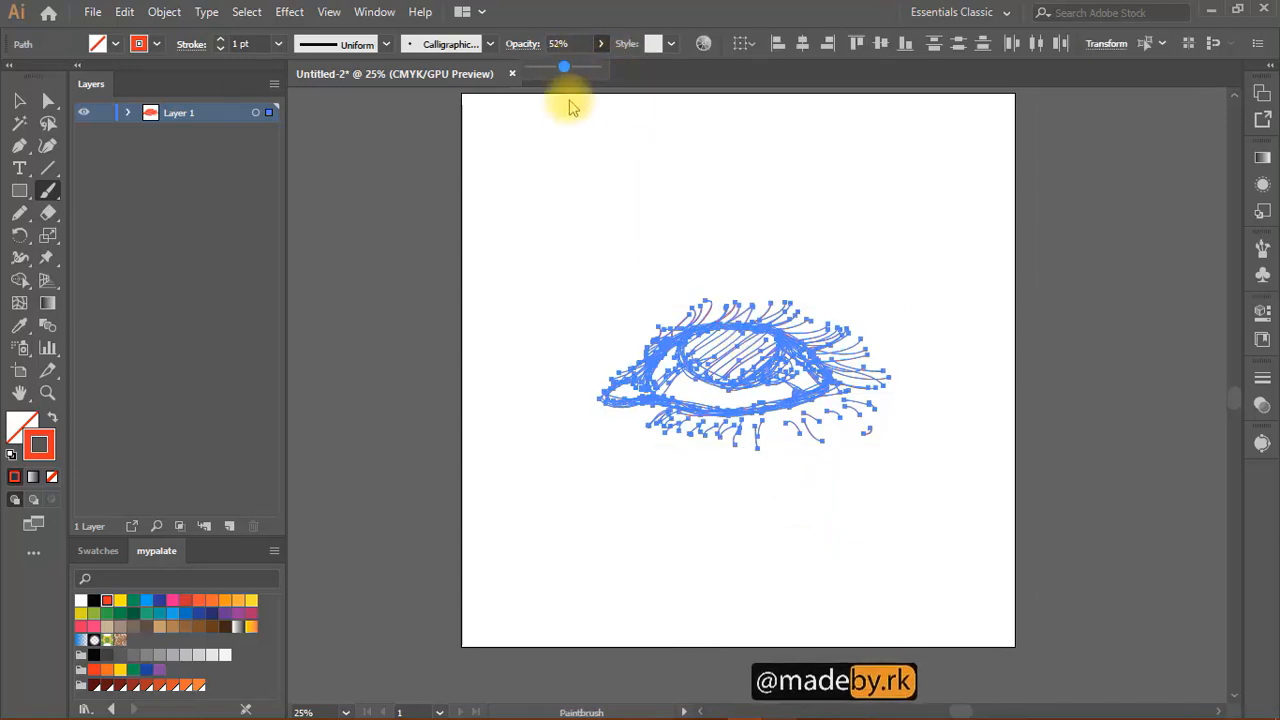
key("ctrl+shift+a")
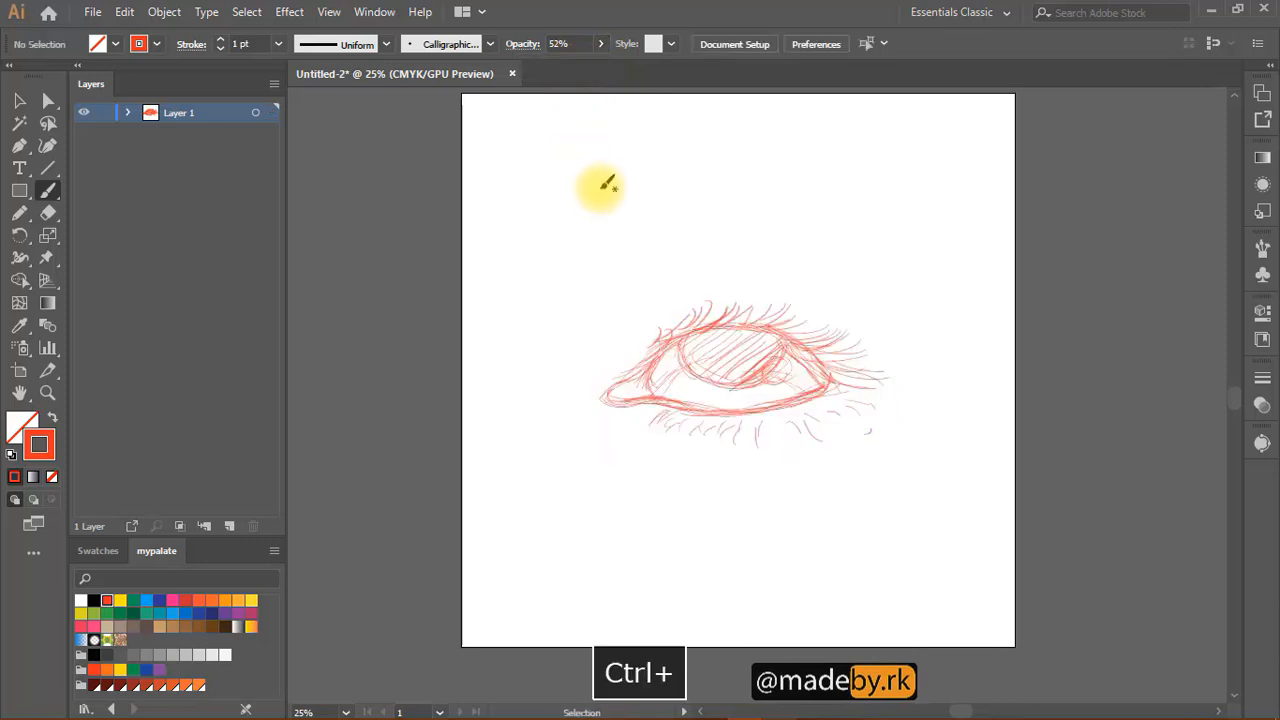
- Add Layer 2 above the locked sketch layer and set its painting stroke to black at 100% opacity
left_click(103, 112)
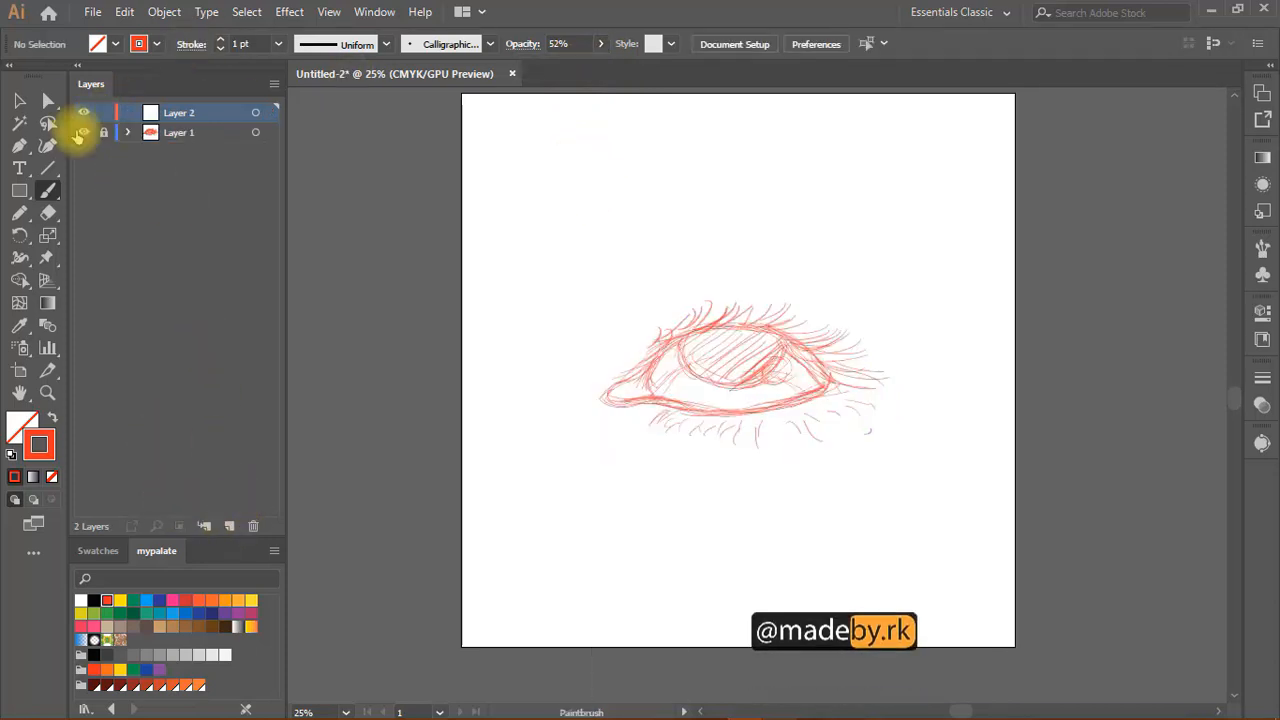
left_click(602, 46)
left_click_drag(572, 69, 645, 69)
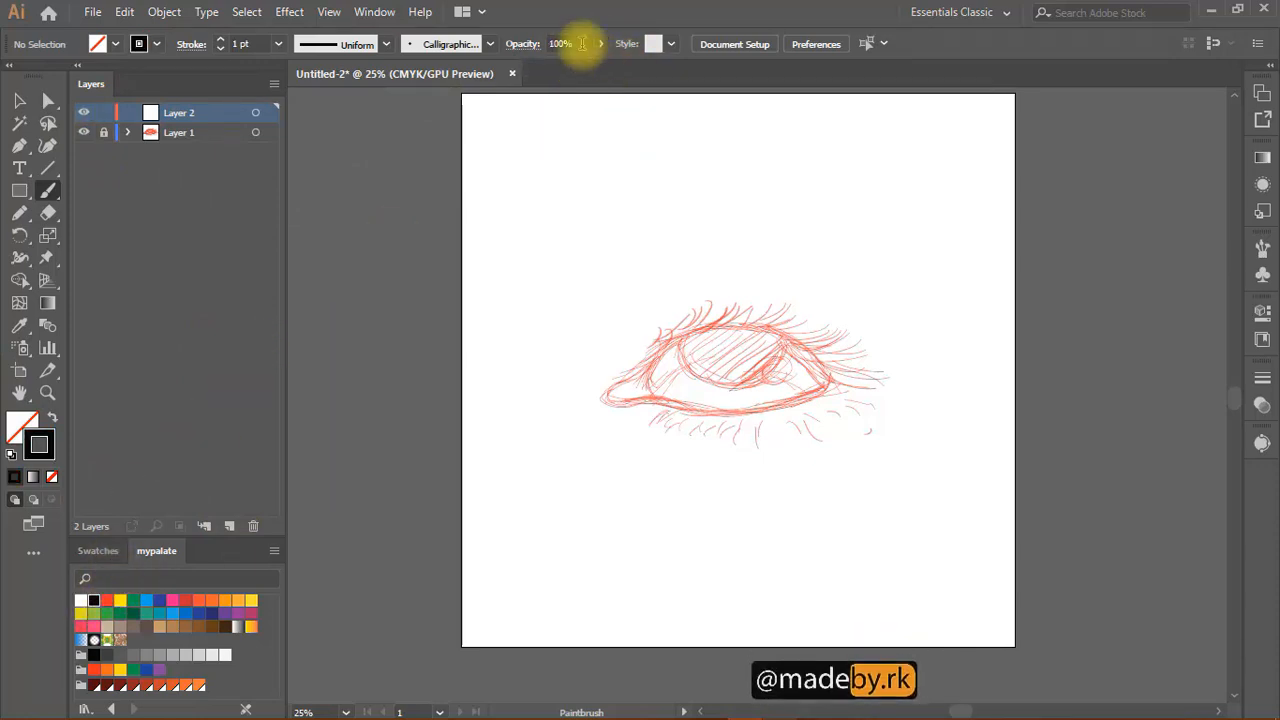
left_click(37, 442)
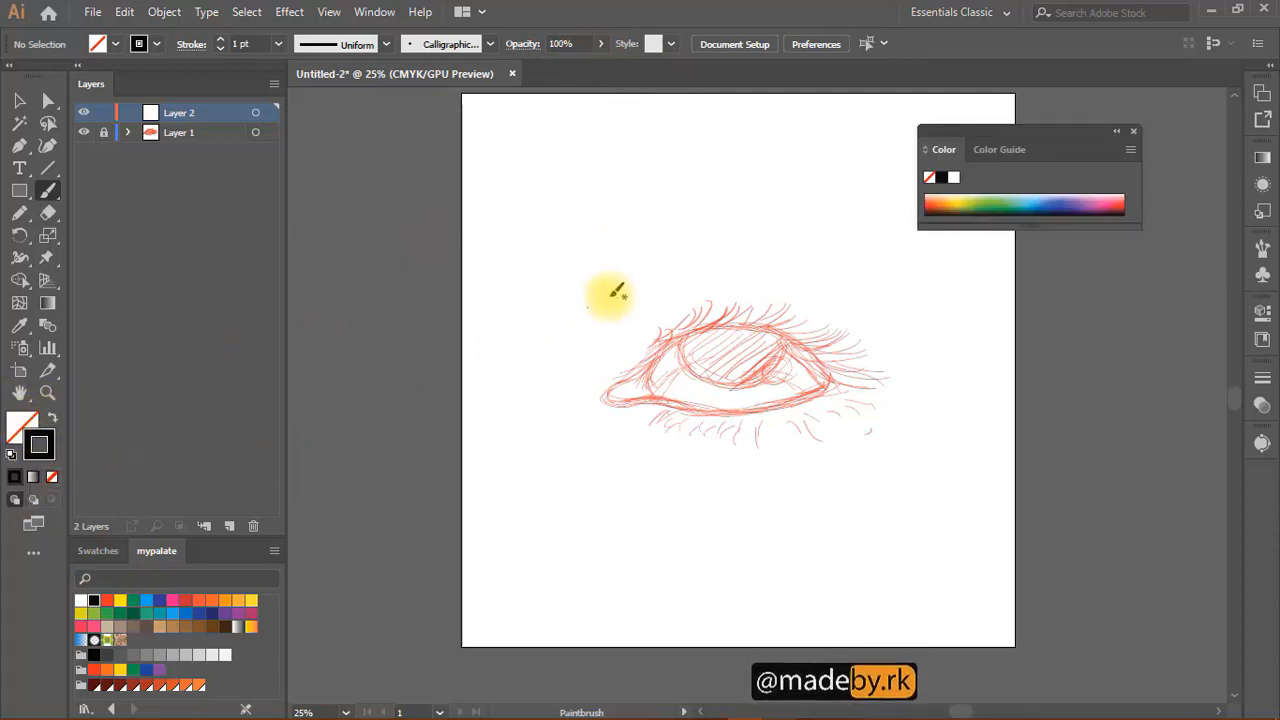
mouse_move(678, 230)
left_mouse_down()
mouse_move(621, 290)
mouse_move(541, 345)
left_mouse_up()
left_click_drag(547, 390, 714, 284)
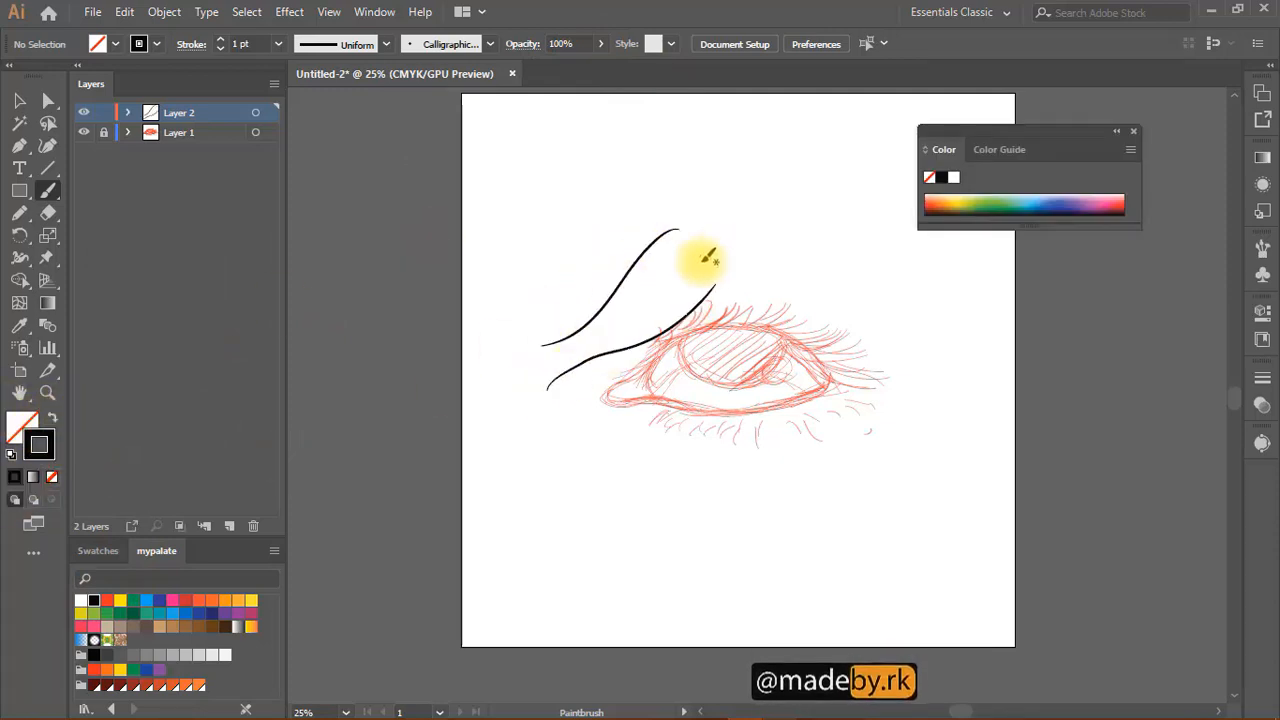
key("ctrl+z")
key("ctrl+z")
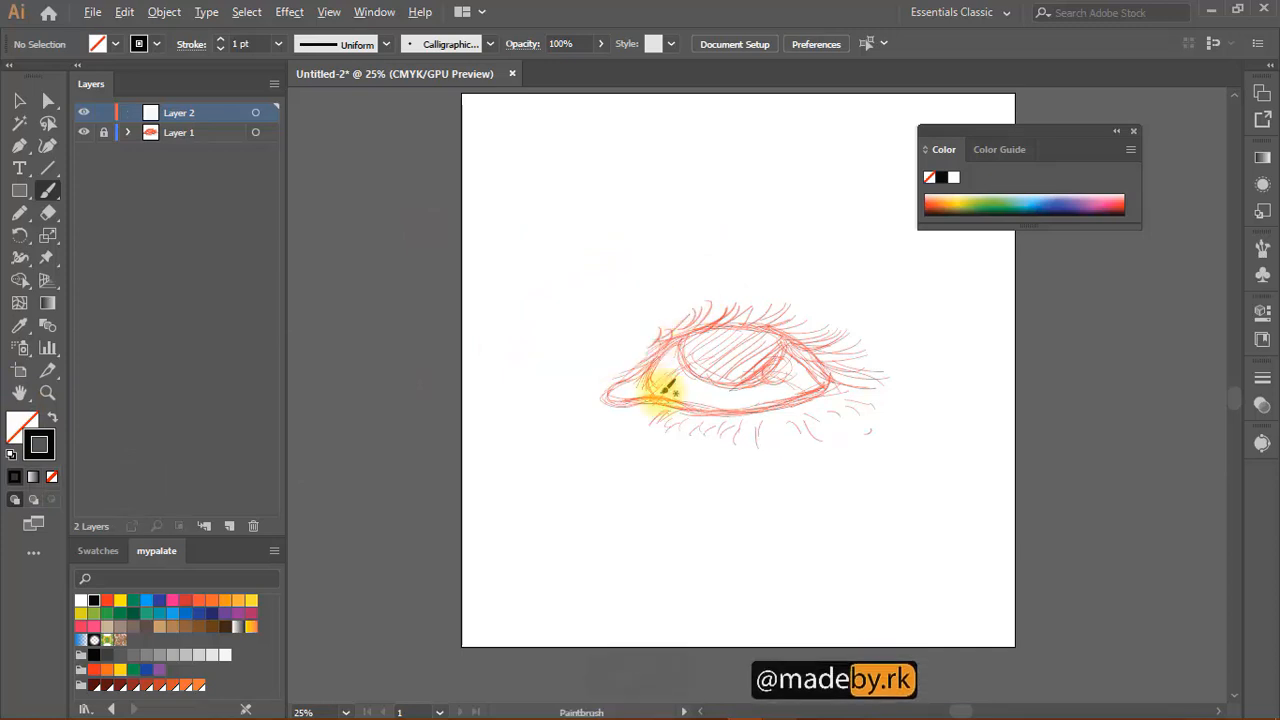
- Ink the upper eyelid on Layer 2 with one black brush stroke from the inner corner to beyond the outer corner
scroll(701, 403, "up", 2)
scroll(705, 398, "up", 1)
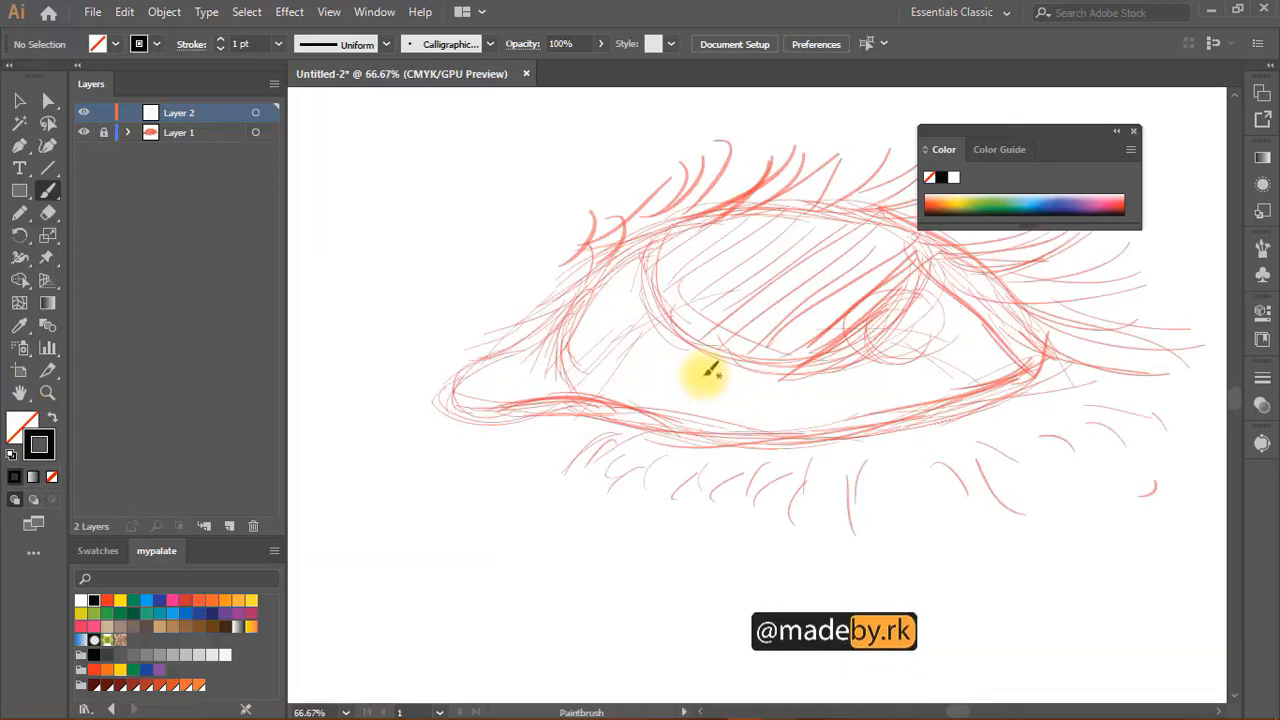
key("space")
mouse_move(506, 220)
left_mouse_down()
mouse_move(508, 320)
mouse_move(580, 254)
left_mouse_up()
left_click_drag(545, 352, 447, 400)
left_click(1132, 132)
key("space")
left_click_drag(448, 326, 523, 263)
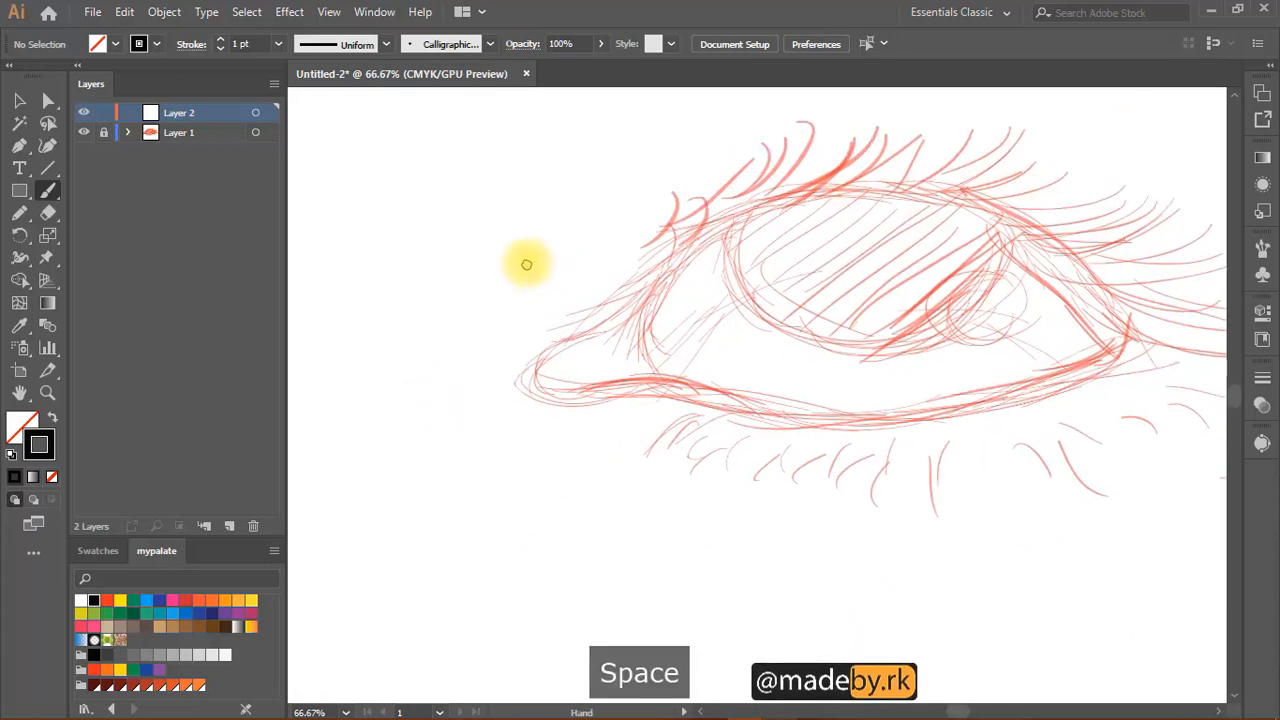
mouse_move(524, 393)
left_mouse_down()
mouse_move(535, 360)
mouse_move(605, 324)
left_mouse_up()
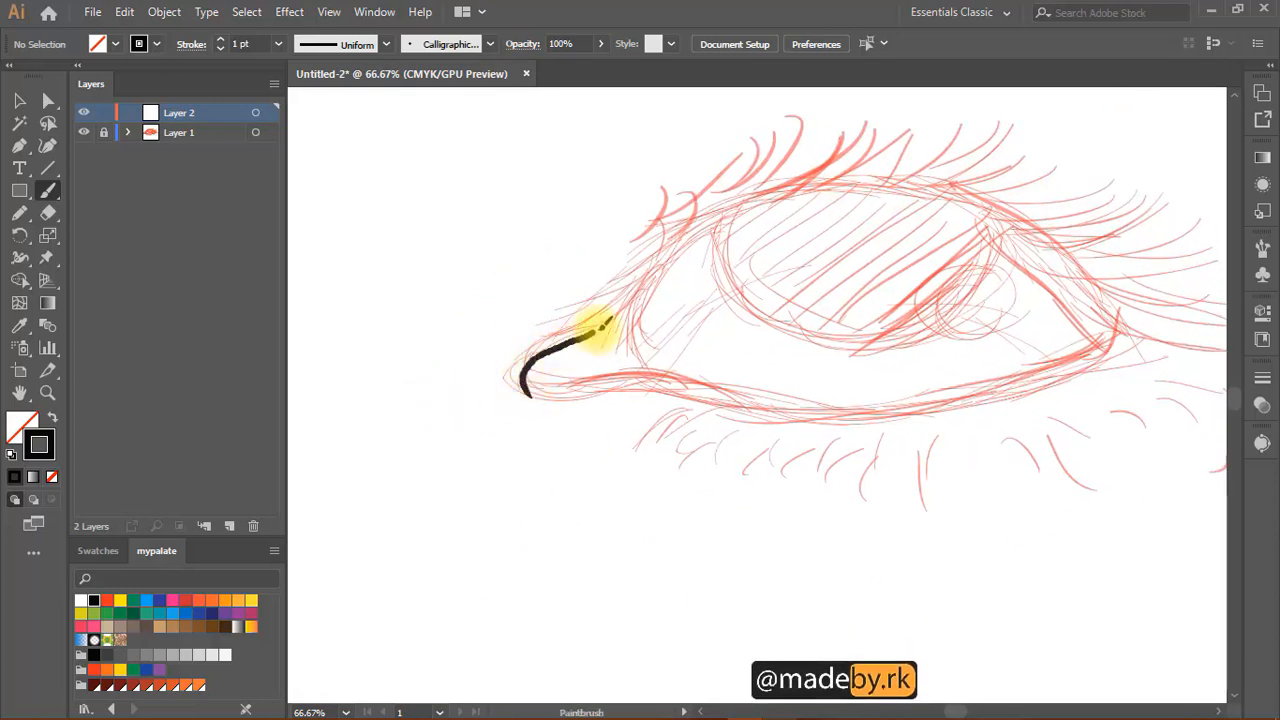
mouse_move(748, 212)
left_mouse_down()
mouse_move(808, 190)
mouse_move(885, 190)
mouse_move(962, 212)
left_mouse_up()
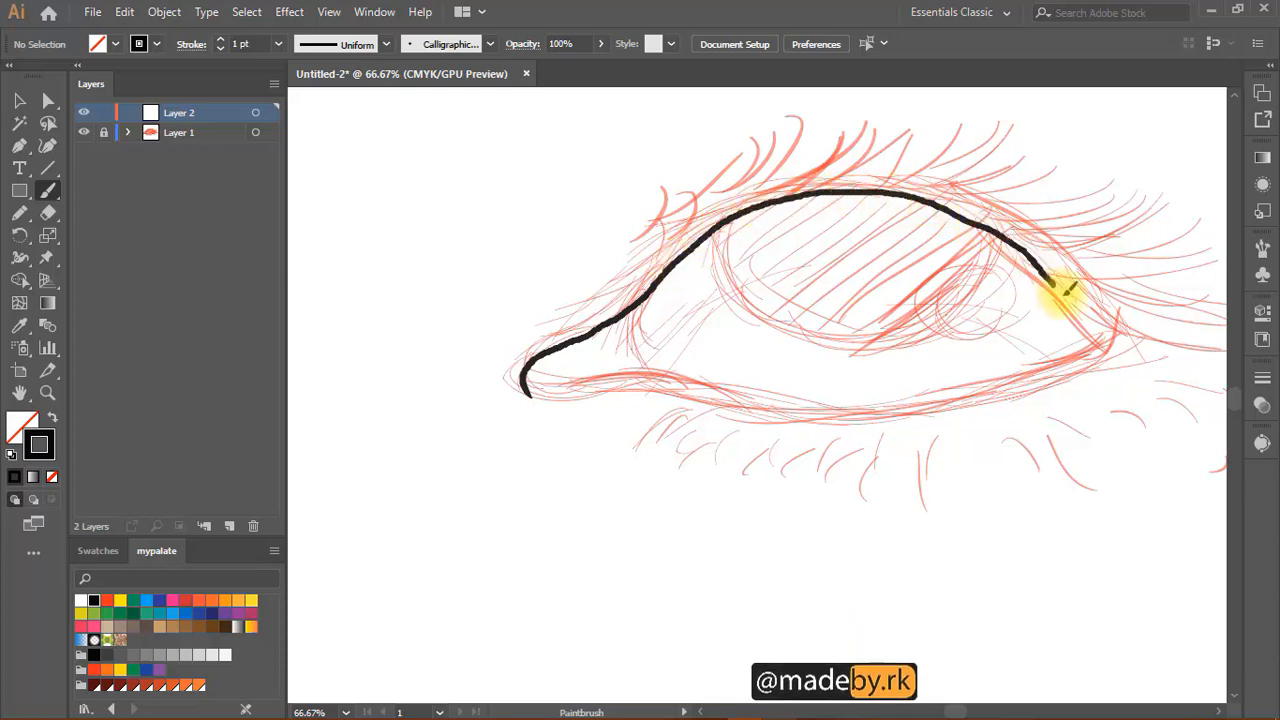
left_click_drag(1155, 347, 1184, 354)
- Ink the lower eyelid with one black brush stroke from the inner corner to the outer corner
key("space")
mouse_move(1018, 289)
left_mouse_down()
mouse_move(949, 266)
mouse_move(953, 196)
left_mouse_up()
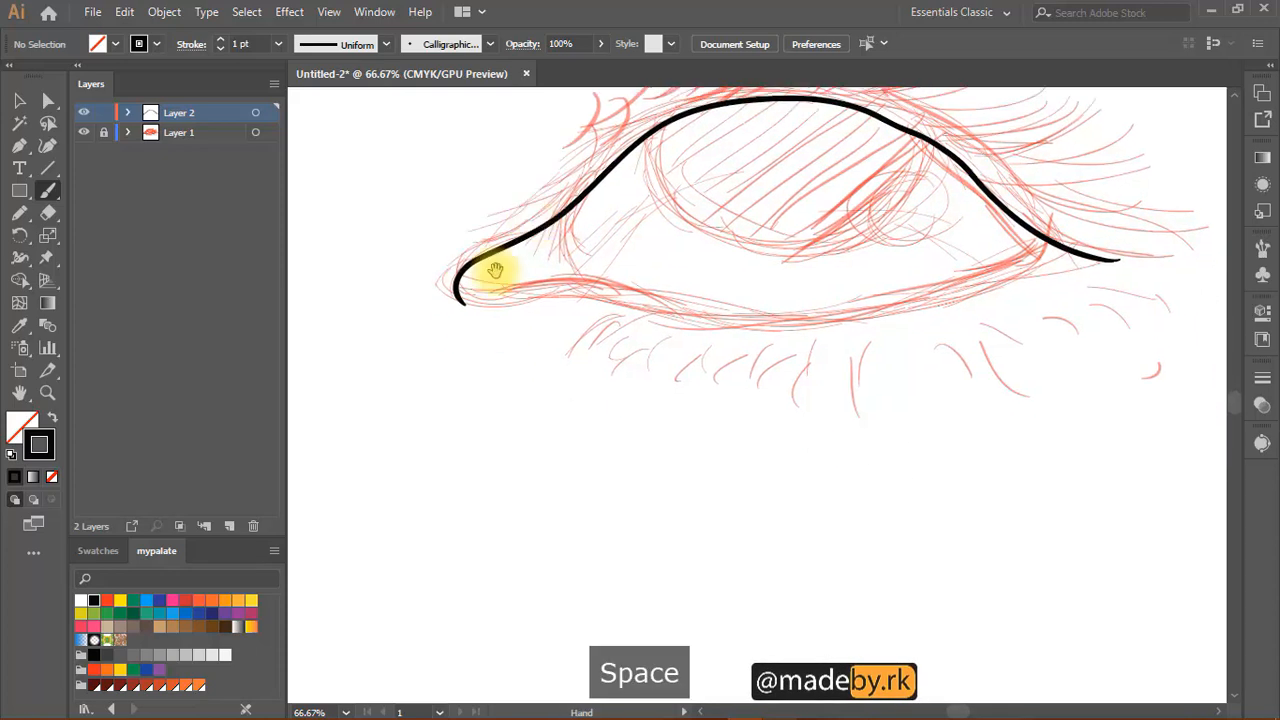
left_click_drag(458, 287, 592, 283)
mouse_move(705, 312)
left_mouse_down()
mouse_move(797, 321)
mouse_move(908, 312)
left_mouse_up()
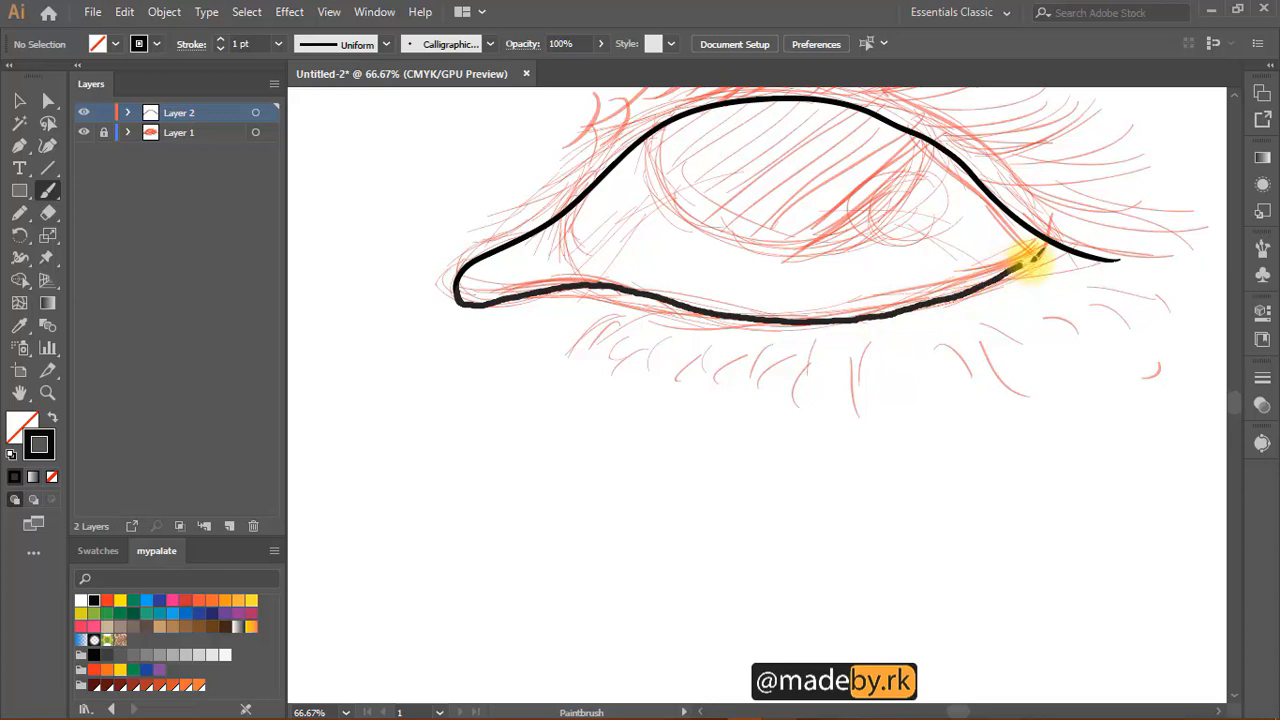
- Smooth the bumpy outer half of the upper eyelid line by adjusting its anchor points with Direct Selection, and deselect it
key("space")
left_click_drag(863, 246, 772, 392)
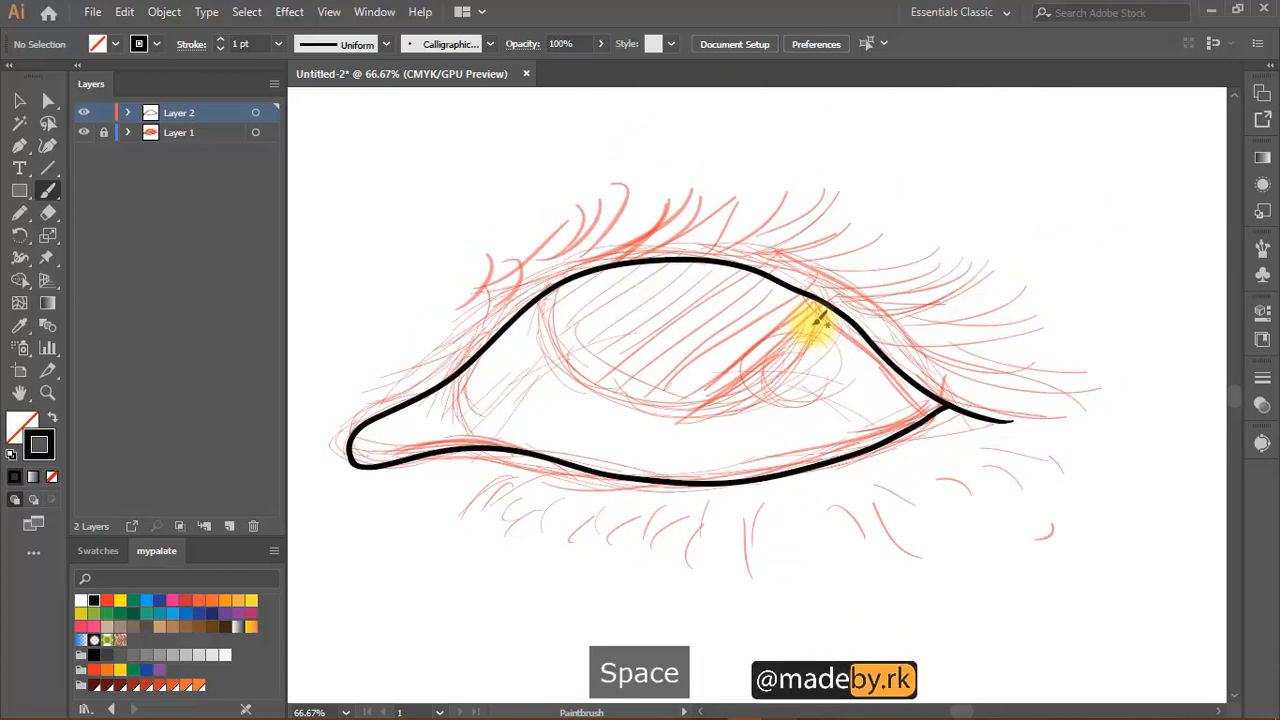
key("a")
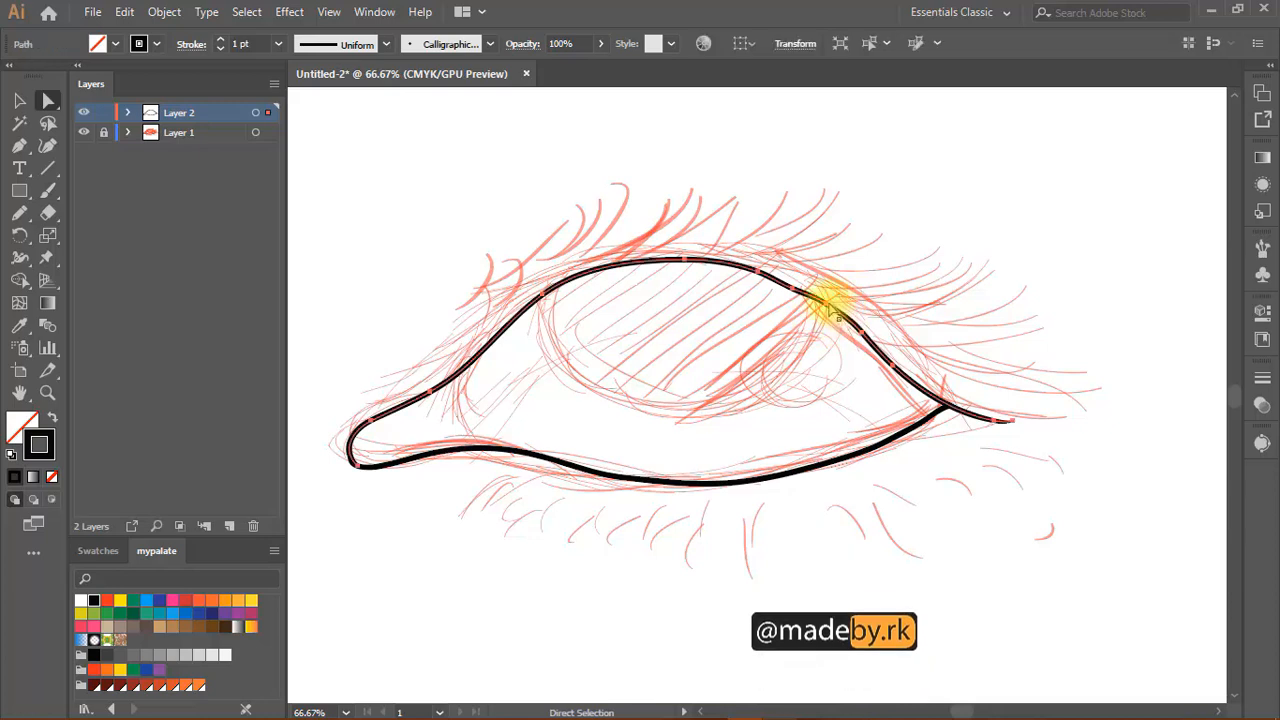
left_click(836, 314)
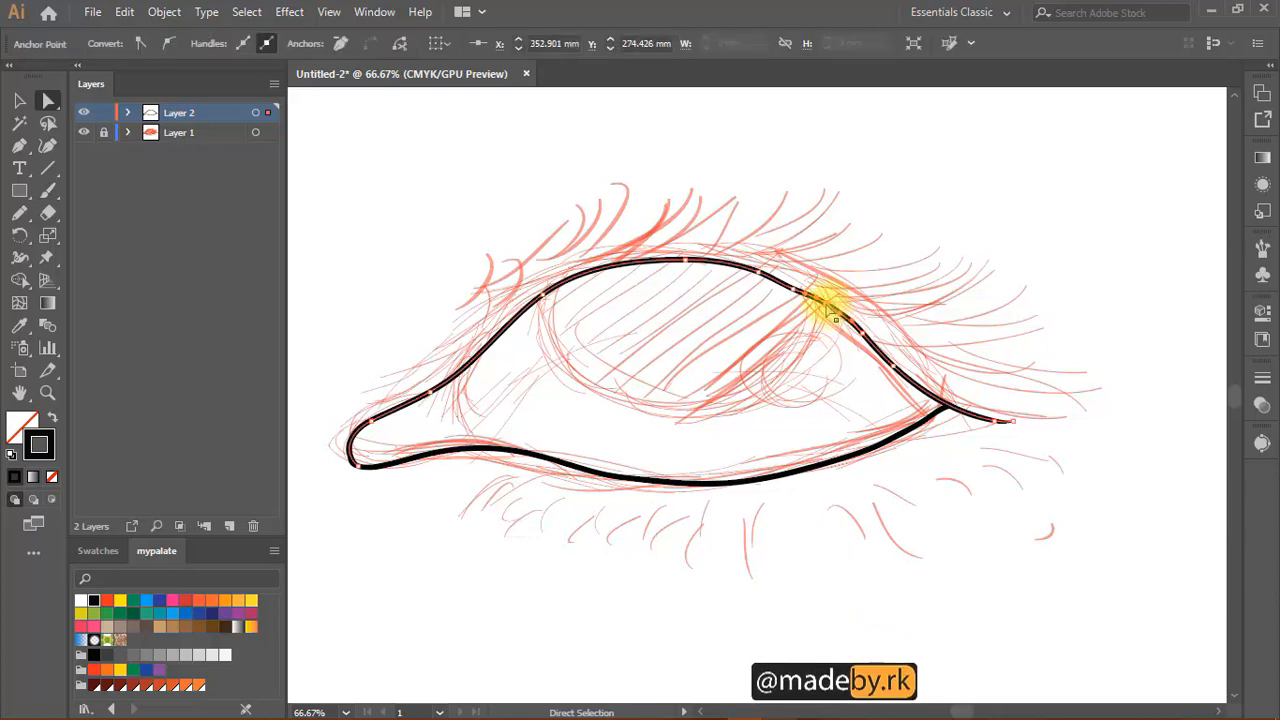
left_click_drag(828, 303, 798, 287)
left_click(795, 289)
left_click(828, 287)
left_click(852, 324)
left_click_drag(852, 326, 914, 357)
left_click(918, 355)
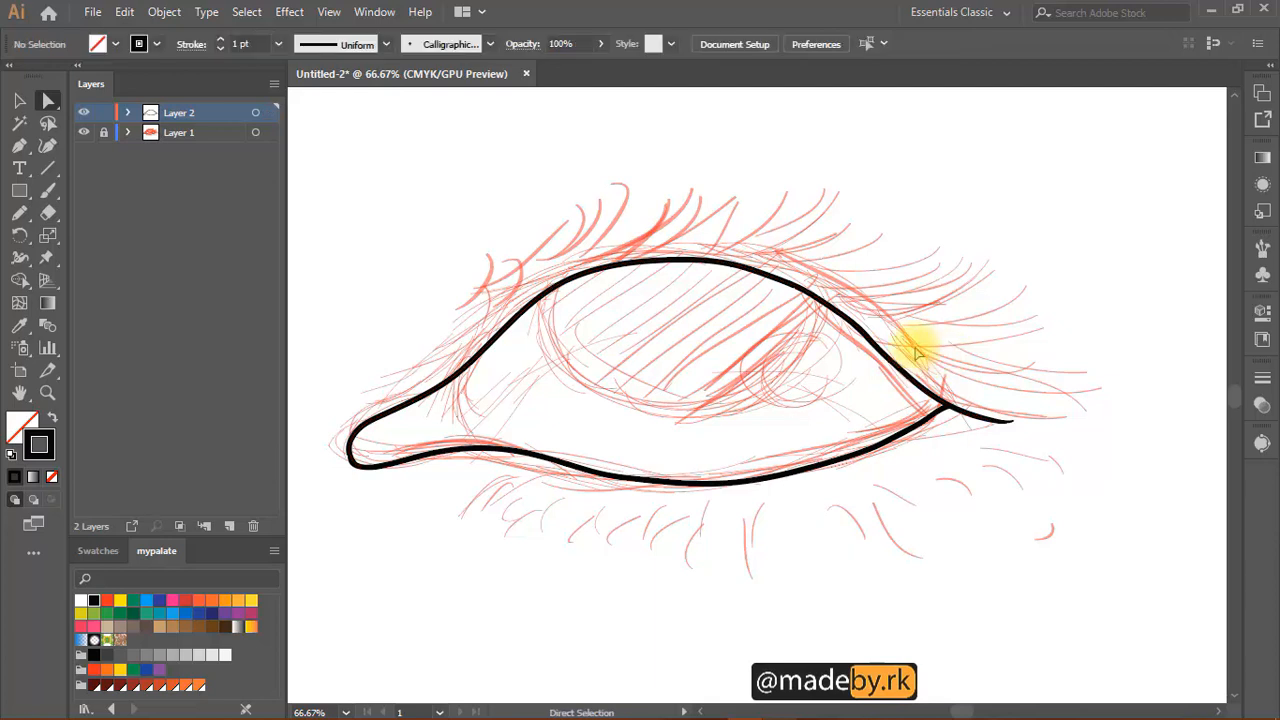
- Ink the curved tear-duct line near the inner corner with the Paintbrush, joining the upper and lower eyelids and redoing the stroke once
key("b")
key("space")
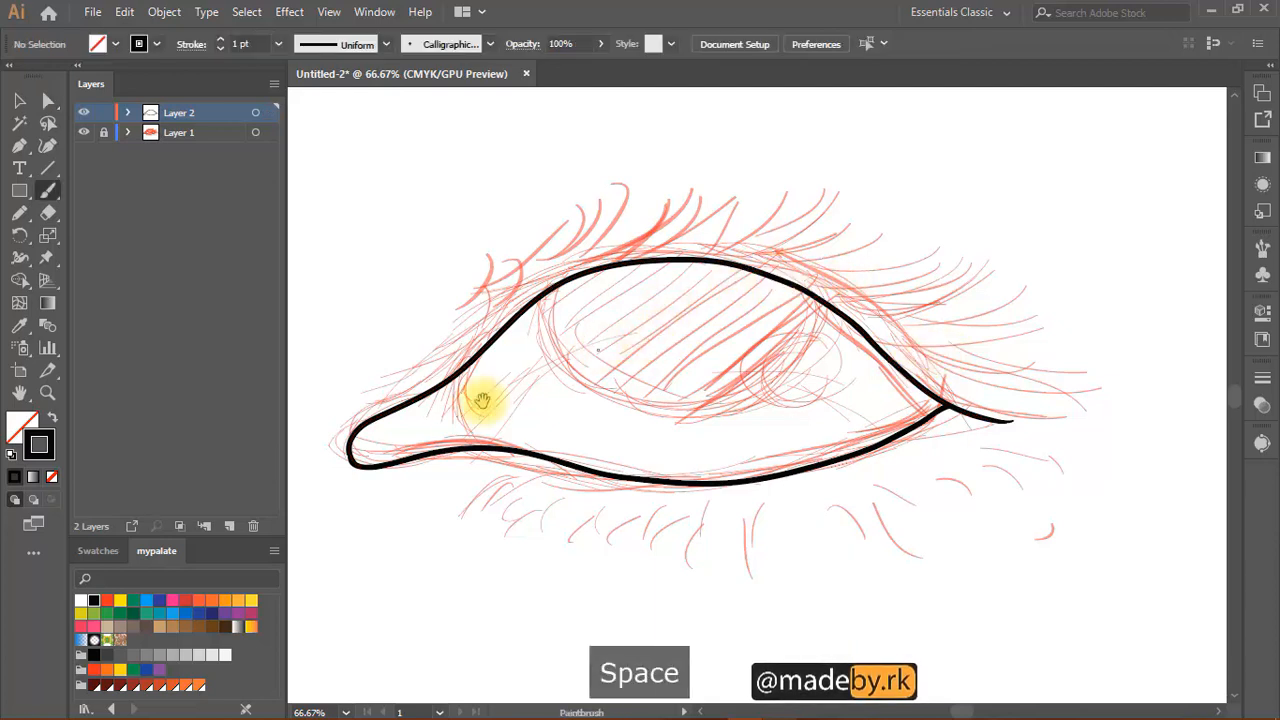
left_click_drag(484, 401, 595, 215)
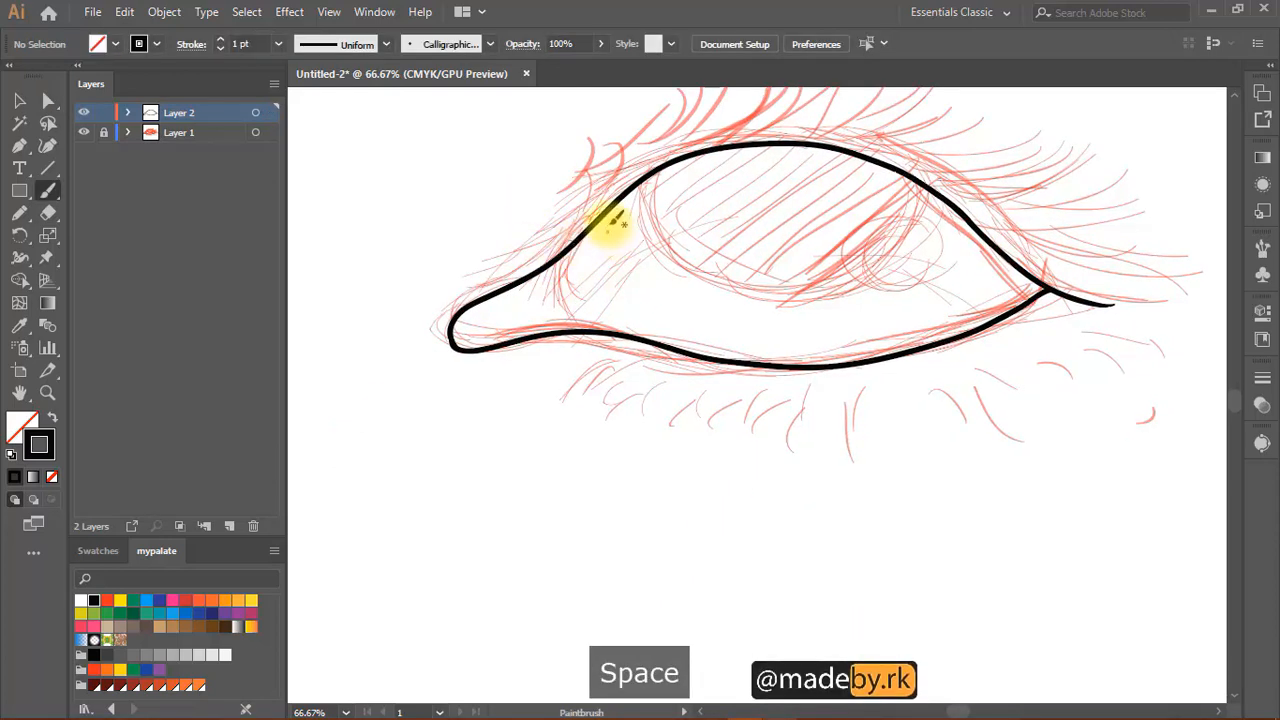
key("space")
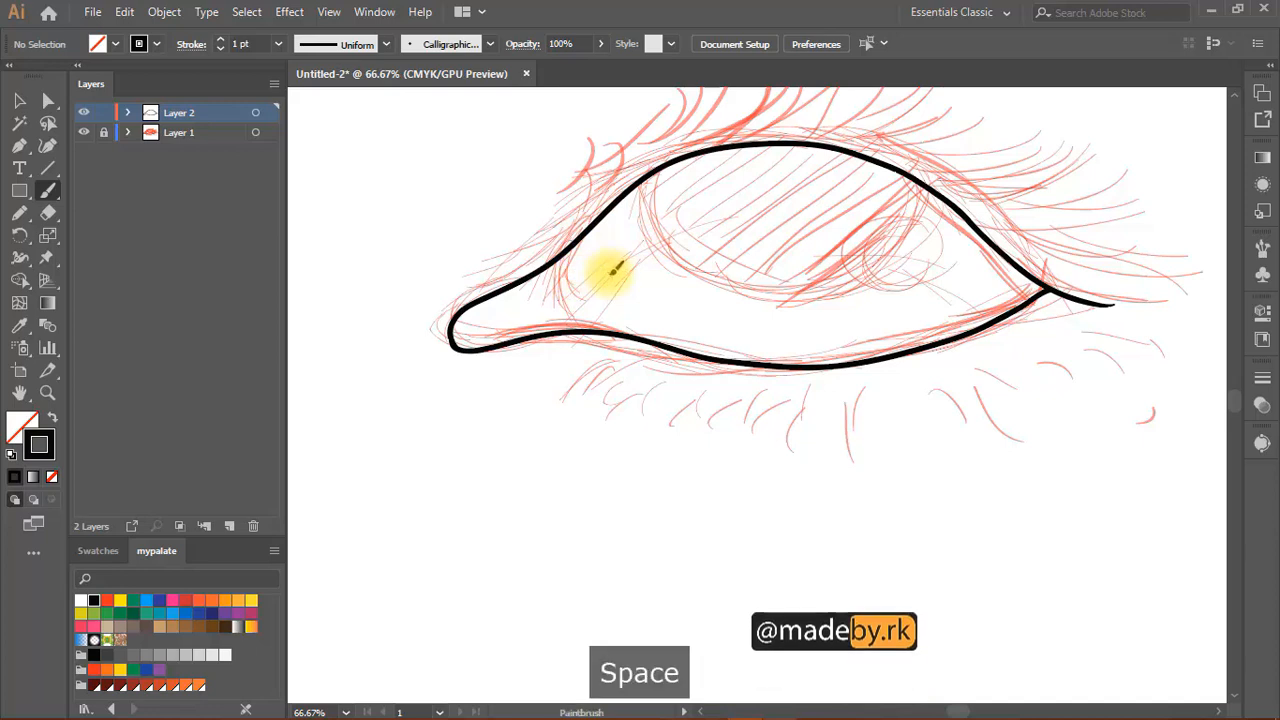
key("space")
mouse_move(533, 282)
left_mouse_down()
mouse_move(551, 351)
mouse_move(547, 317)
left_mouse_up()
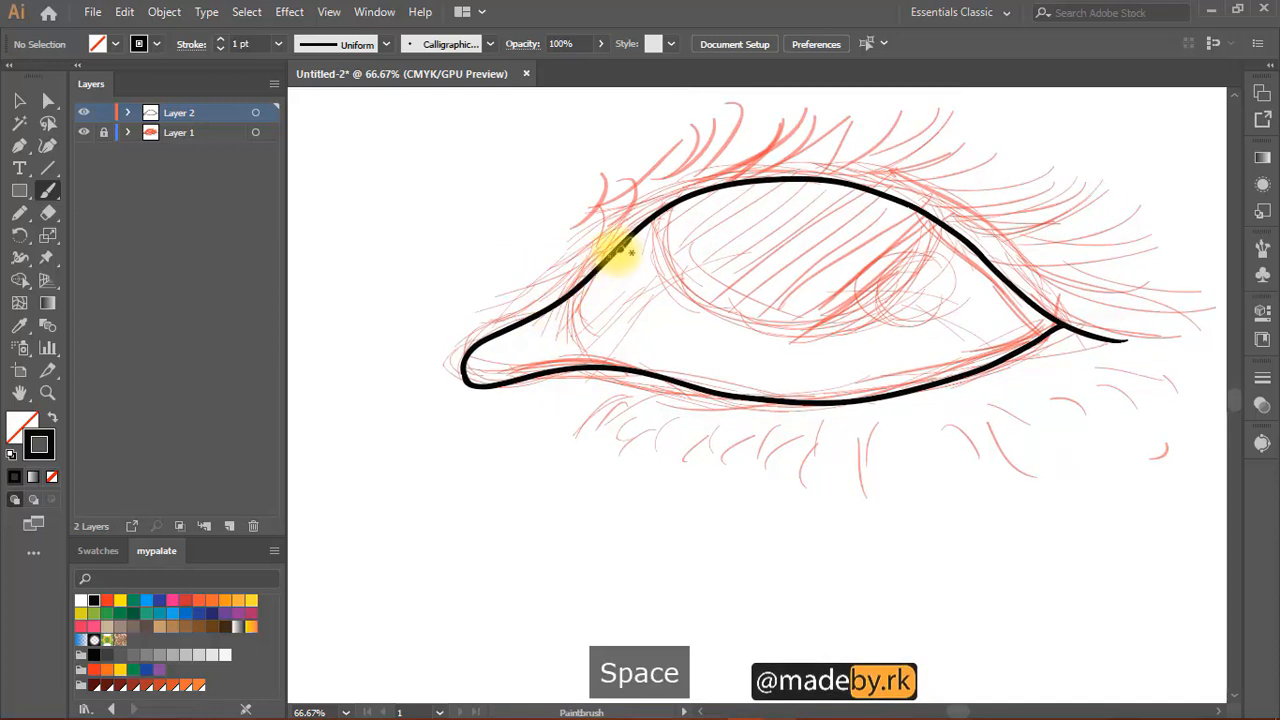
mouse_move(597, 266)
left_mouse_down()
mouse_move(563, 323)
mouse_move(568, 340)
left_mouse_up()
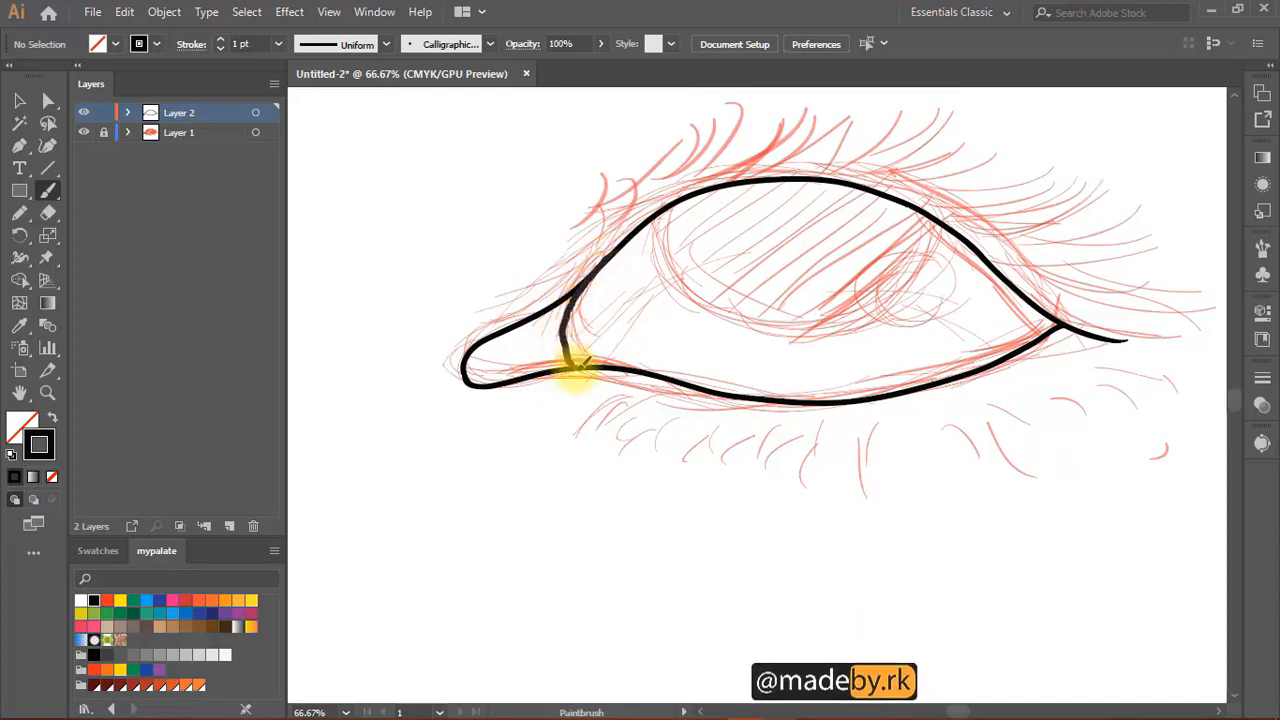
key("ctrl+z")
mouse_move(600, 262)
left_mouse_down()
mouse_move(584, 292)
mouse_move(590, 335)
left_mouse_up()
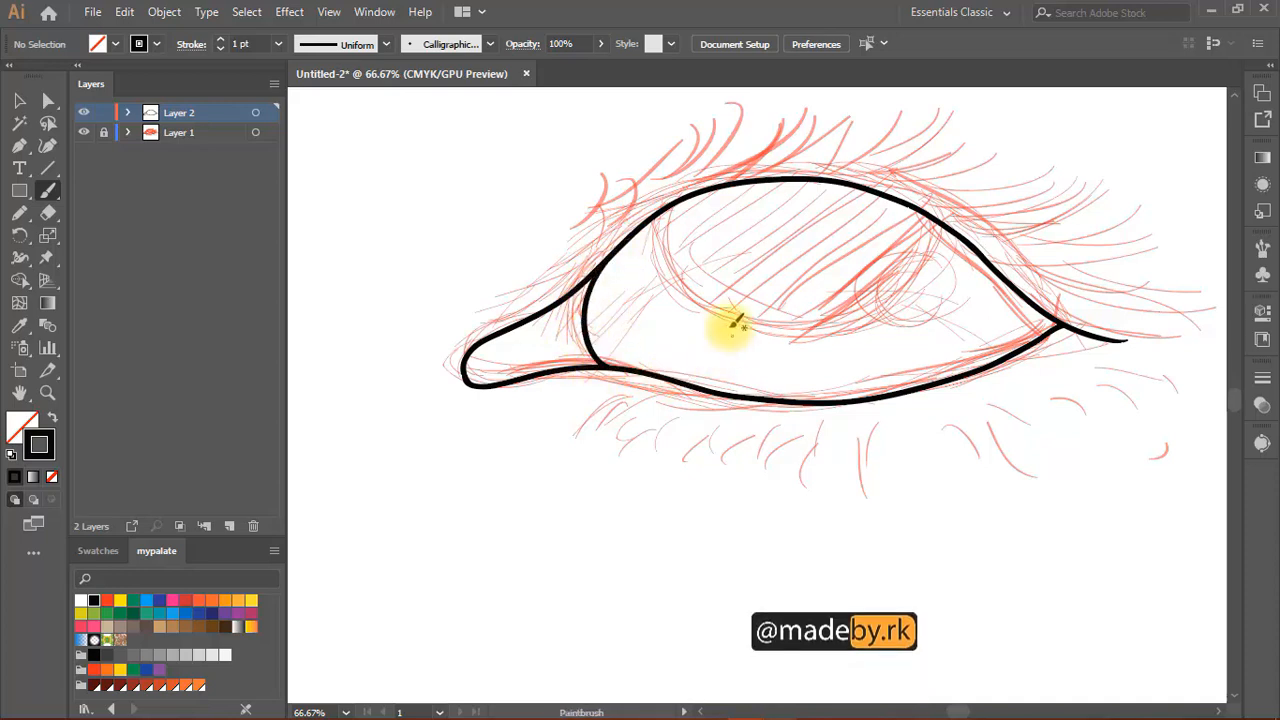
- Ink the iris outline with the Paintbrush as one curve hanging from both sides of the upper eyelid
key("space")
mouse_move(728, 323)
left_mouse_down()
mouse_move(663, 394)
mouse_move(653, 371)
left_mouse_up()
mouse_move(694, 357)
left_mouse_down()
mouse_move(697, 394)
mouse_move(686, 308)
mouse_move(780, 317)
mouse_move(729, 243)
mouse_move(605, 172)
mouse_move(586, 189)
mouse_move(597, 240)
left_mouse_up()
mouse_move(638, 278)
left_mouse_down()
mouse_move(750, 307)
mouse_move(810, 296)
left_mouse_up()
key("ctrl+z")
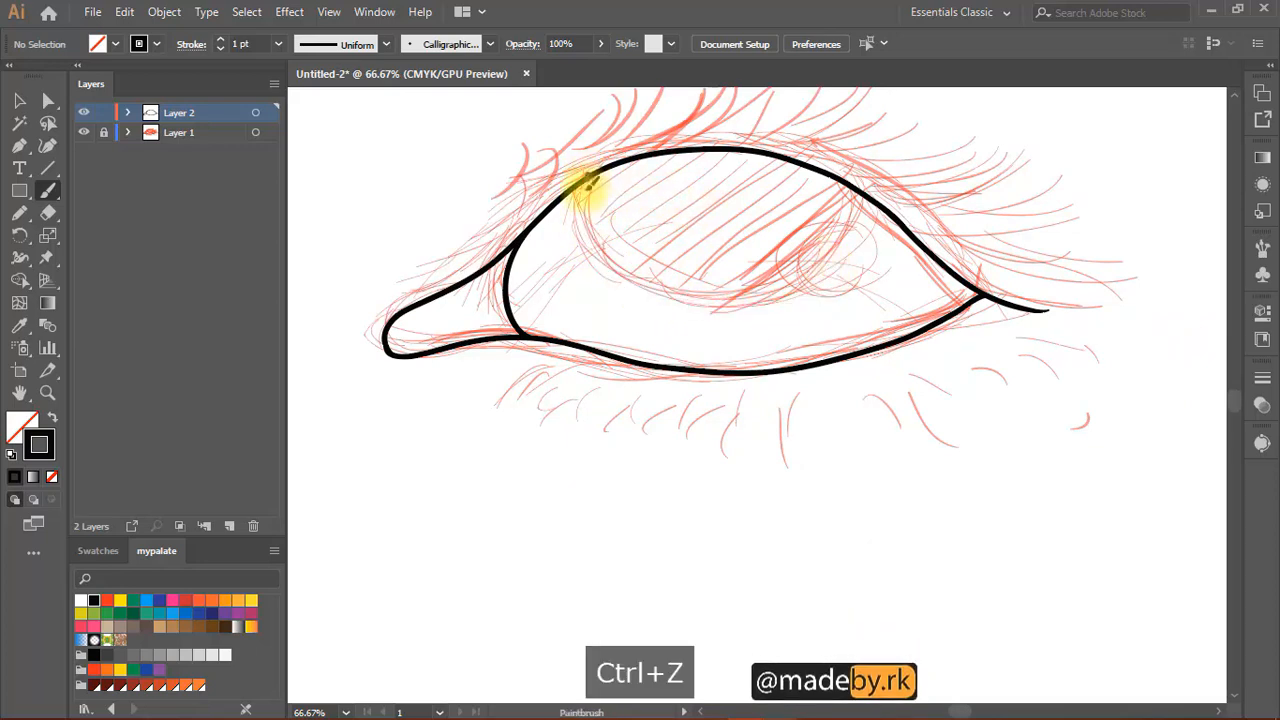
mouse_move(590, 183)
left_mouse_down()
mouse_move(594, 251)
mouse_move(634, 289)
mouse_move(716, 304)
left_mouse_up()
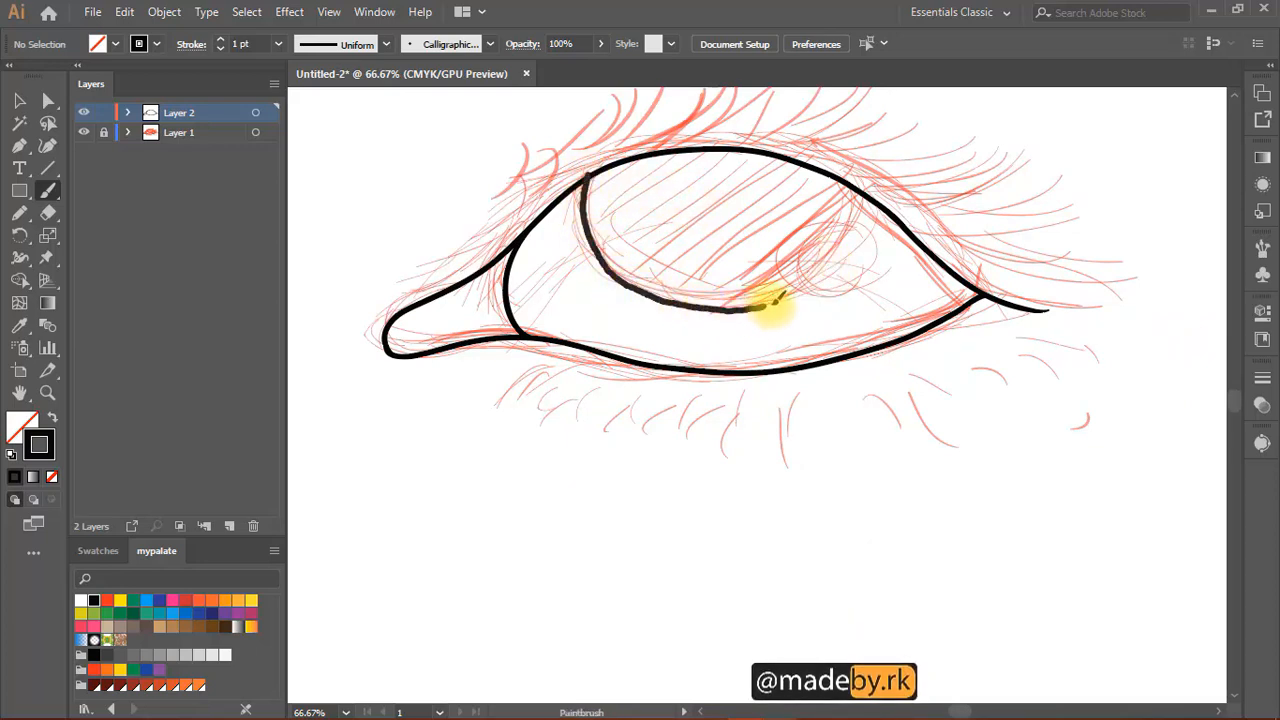
left_click_drag(876, 230, 871, 206)
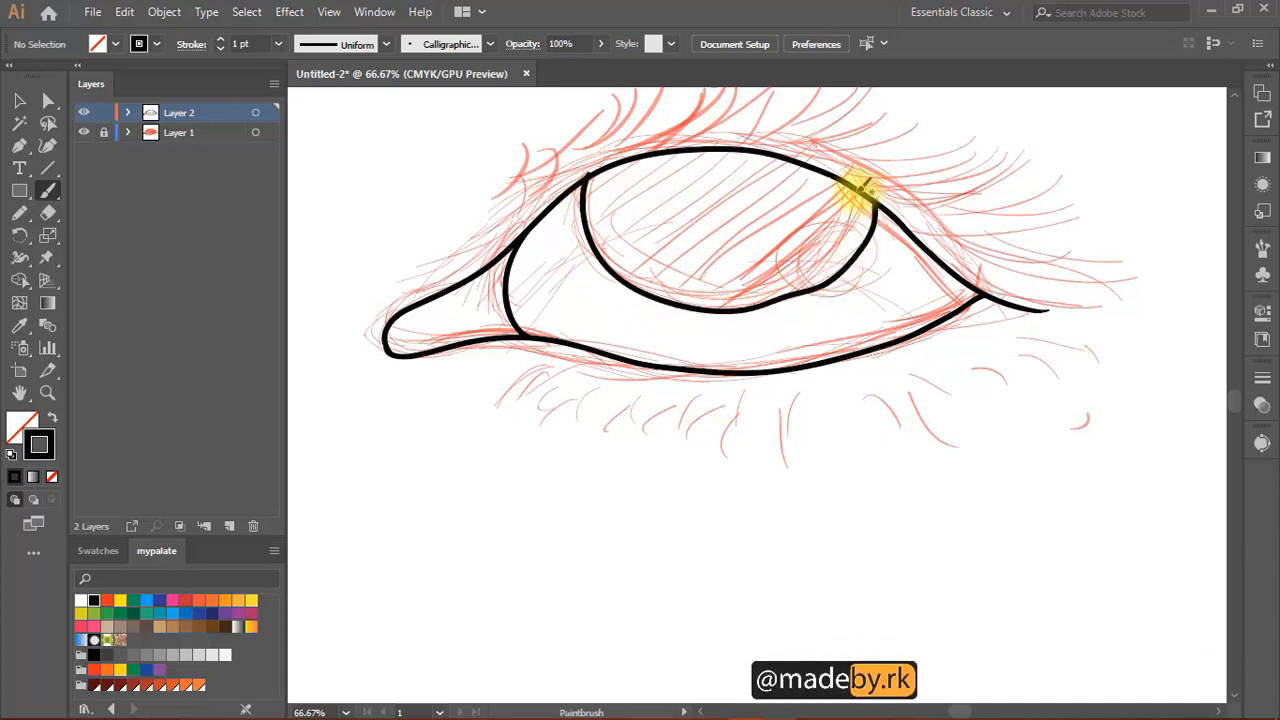
- Thicken the iris outline along its lower outer edge with extra black brush strokes
key("space")
left_click_drag(658, 216, 660, 289)
left_click_drag(777, 380, 834, 349)
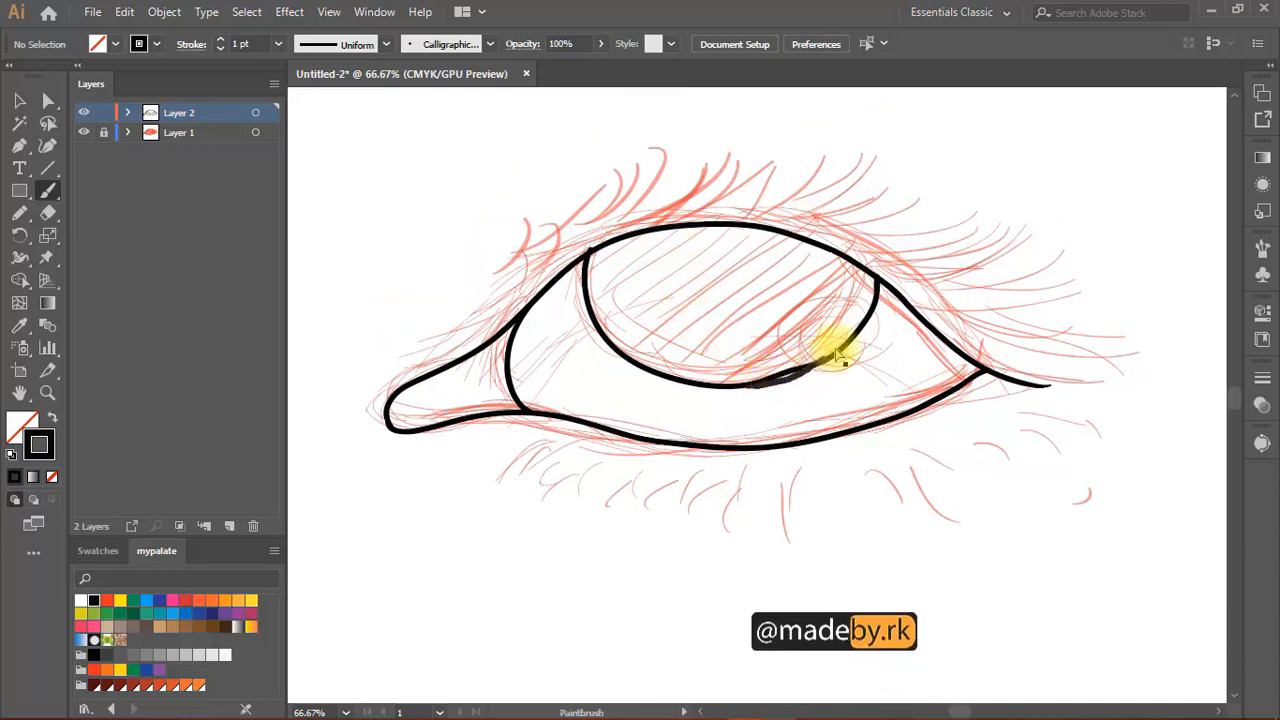
key("ctrl+z")
left_click_drag(758, 385, 797, 372)
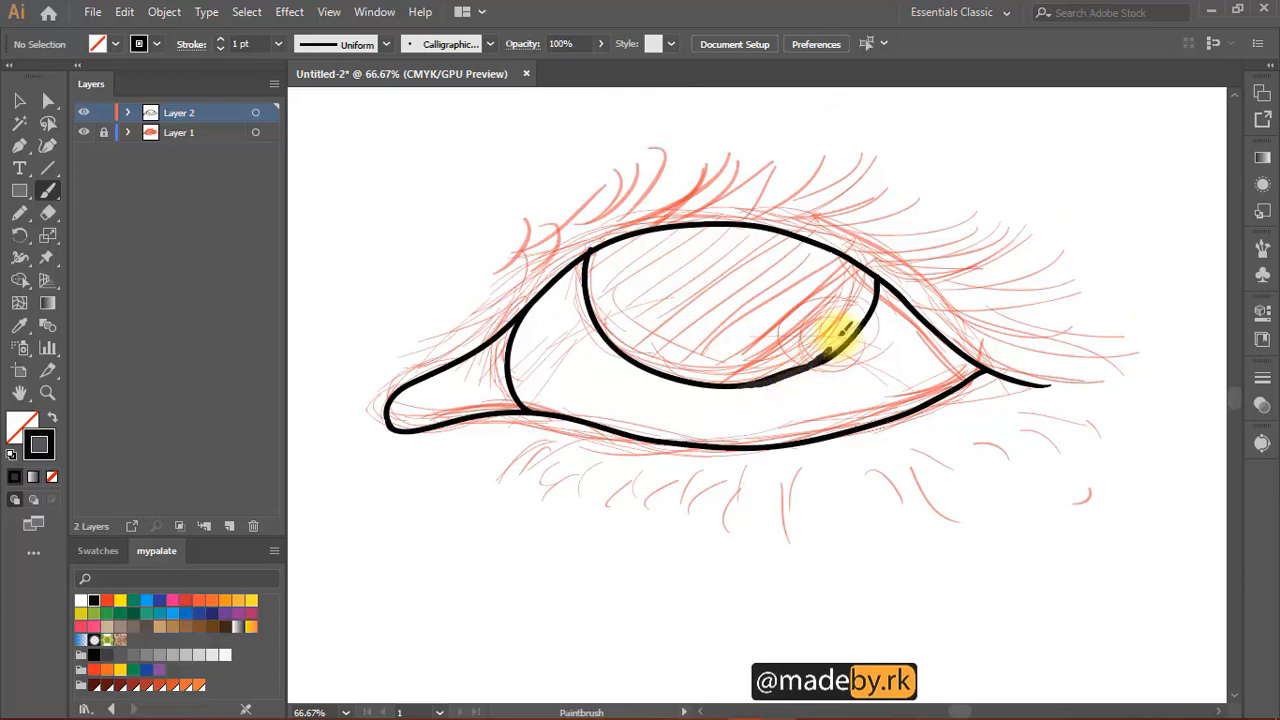
mouse_move(878, 314)
left_mouse_down()
mouse_move(840, 340)
mouse_move(729, 329)
mouse_move(800, 277)
mouse_move(771, 280)
mouse_move(773, 252)
mouse_move(766, 294)
mouse_move(700, 251)
mouse_move(614, 323)
mouse_move(669, 210)
left_mouse_up()
- Ink a row of short, tapered lower lashes beneath the lower eyelid from the inner corner to the outer corner
key("space")
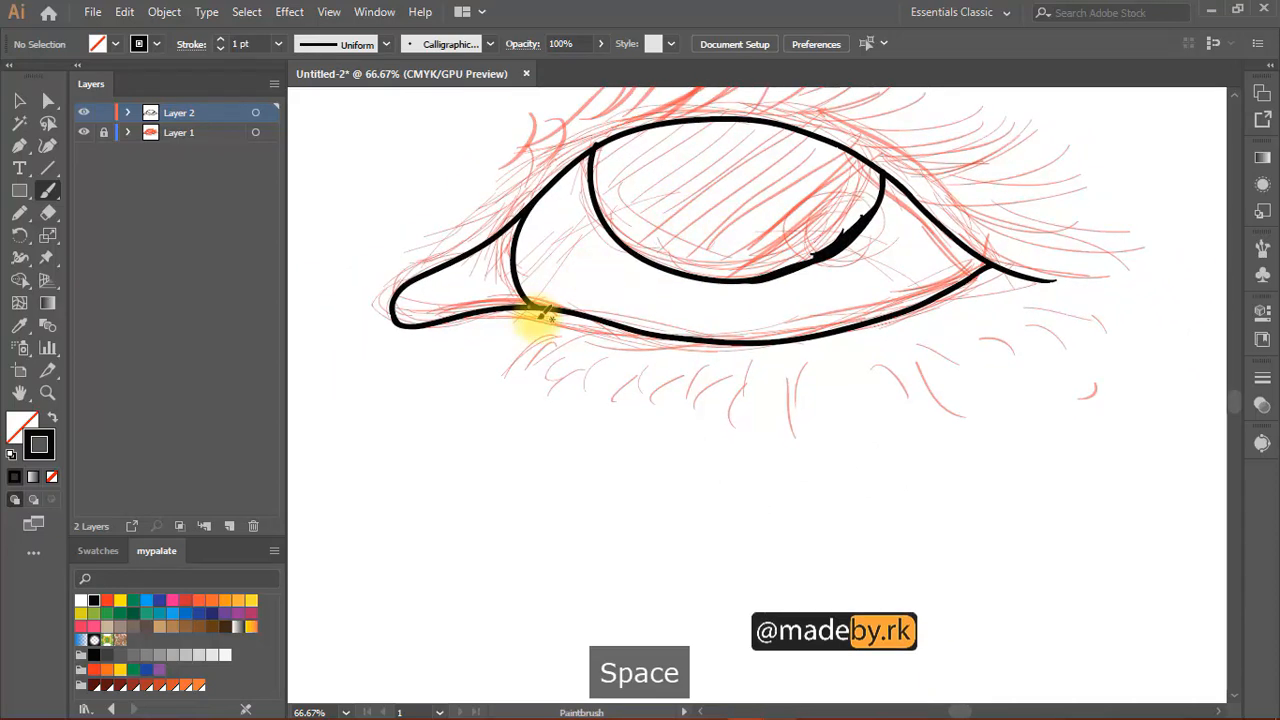
left_click_drag(550, 344, 505, 376)
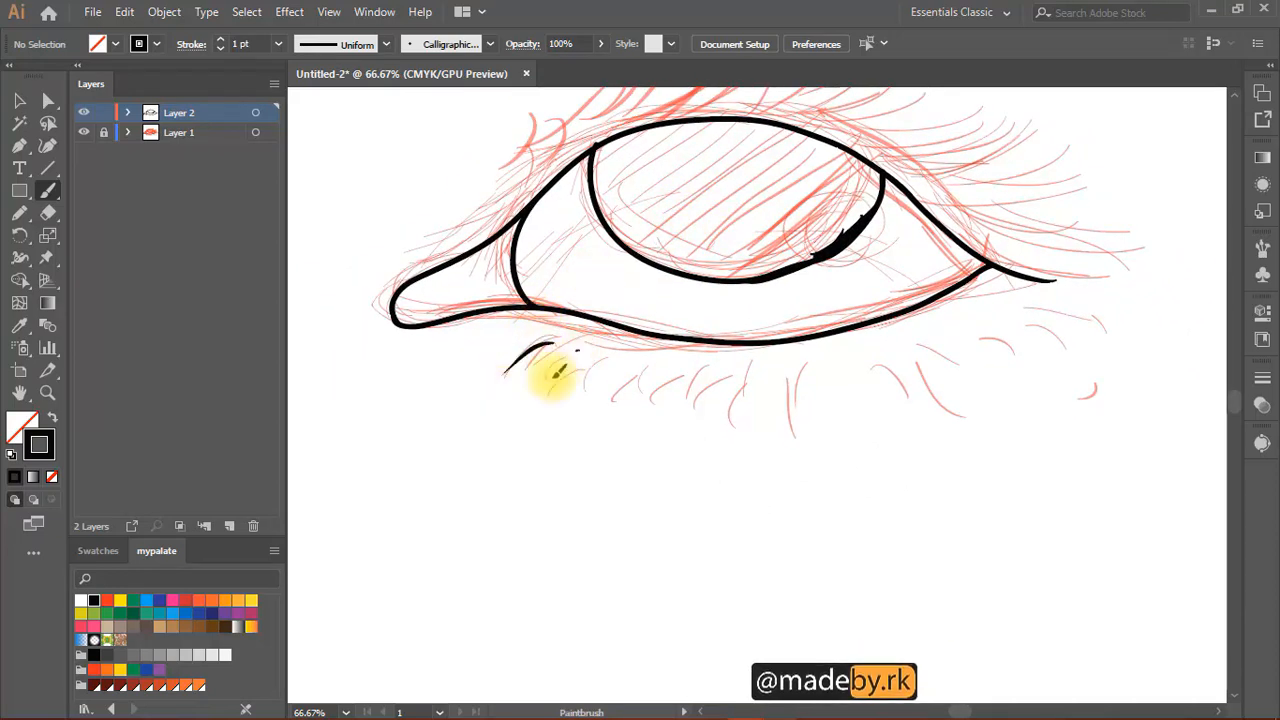
mouse_move(575, 351)
left_mouse_down()
mouse_move(548, 381)
mouse_move(580, 406)
left_mouse_up()
mouse_move(636, 368)
left_mouse_down()
mouse_move(626, 386)
mouse_move(637, 428)
left_mouse_up()
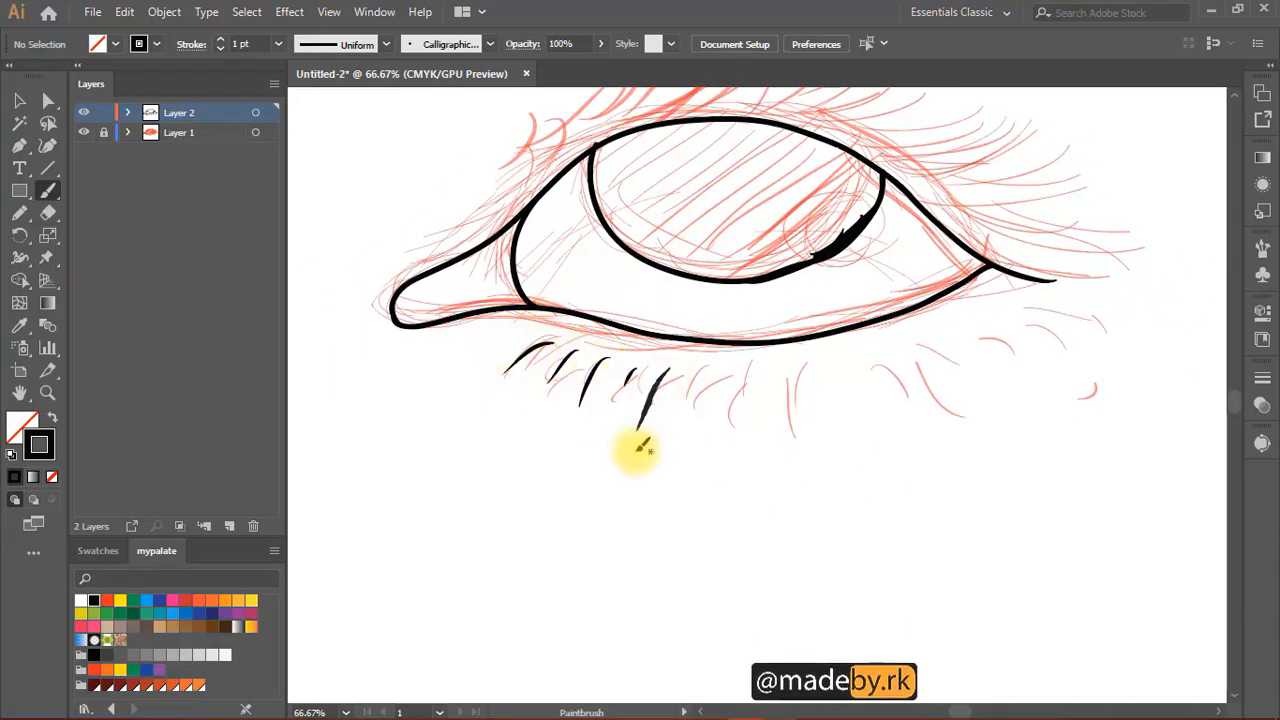
mouse_move(697, 369)
left_mouse_down()
mouse_move(691, 402)
mouse_move(727, 432)
left_mouse_up()
mouse_move(761, 378)
left_mouse_down()
mouse_move(795, 408)
mouse_move(857, 425)
left_mouse_up()
mouse_move(855, 365)
left_mouse_down()
mouse_move(900, 415)
mouse_move(943, 368)
mouse_move(965, 392)
left_mouse_up()
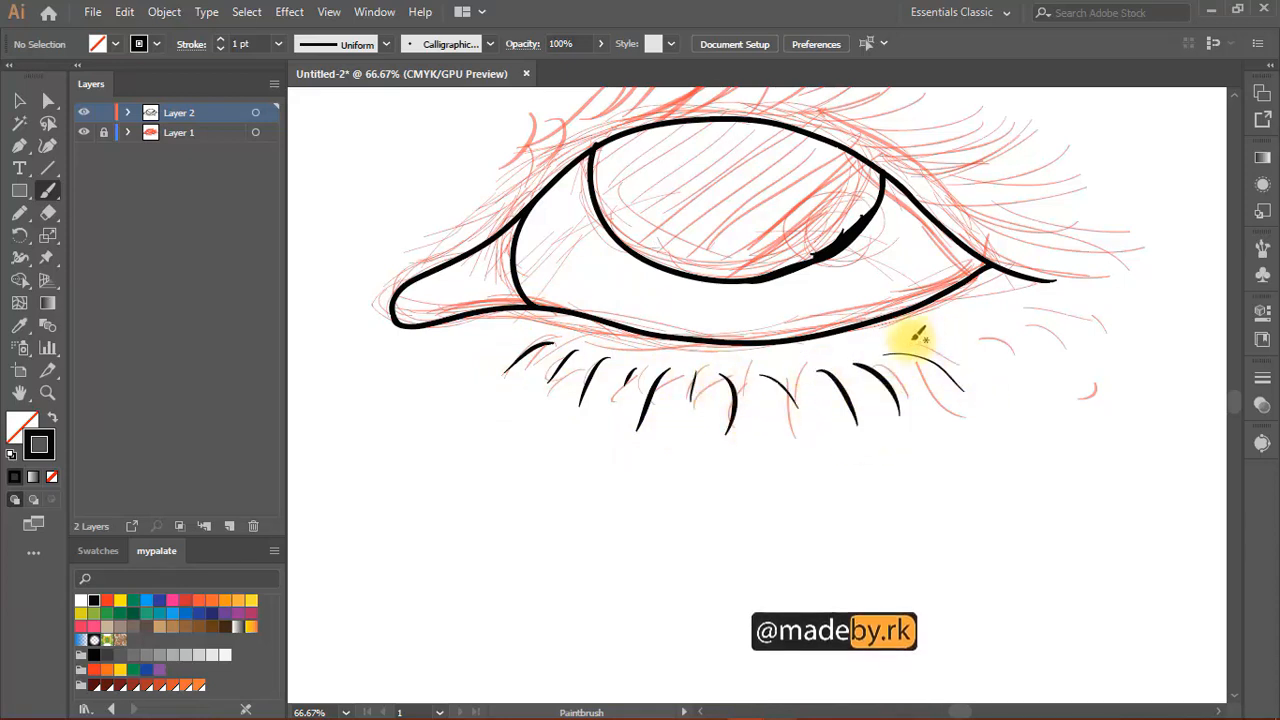
left_click_drag(918, 335, 998, 358)
mouse_move(958, 305)
left_mouse_down()
mouse_move(1045, 328)
mouse_move(858, 400)
mouse_move(814, 386)
mouse_move(886, 366)
left_mouse_up()
- Draw solid lashes on the outer upper eyelid with the Pencil tool, using black fill and no stroke, and fill the gap at their base
key("space")
key("n")
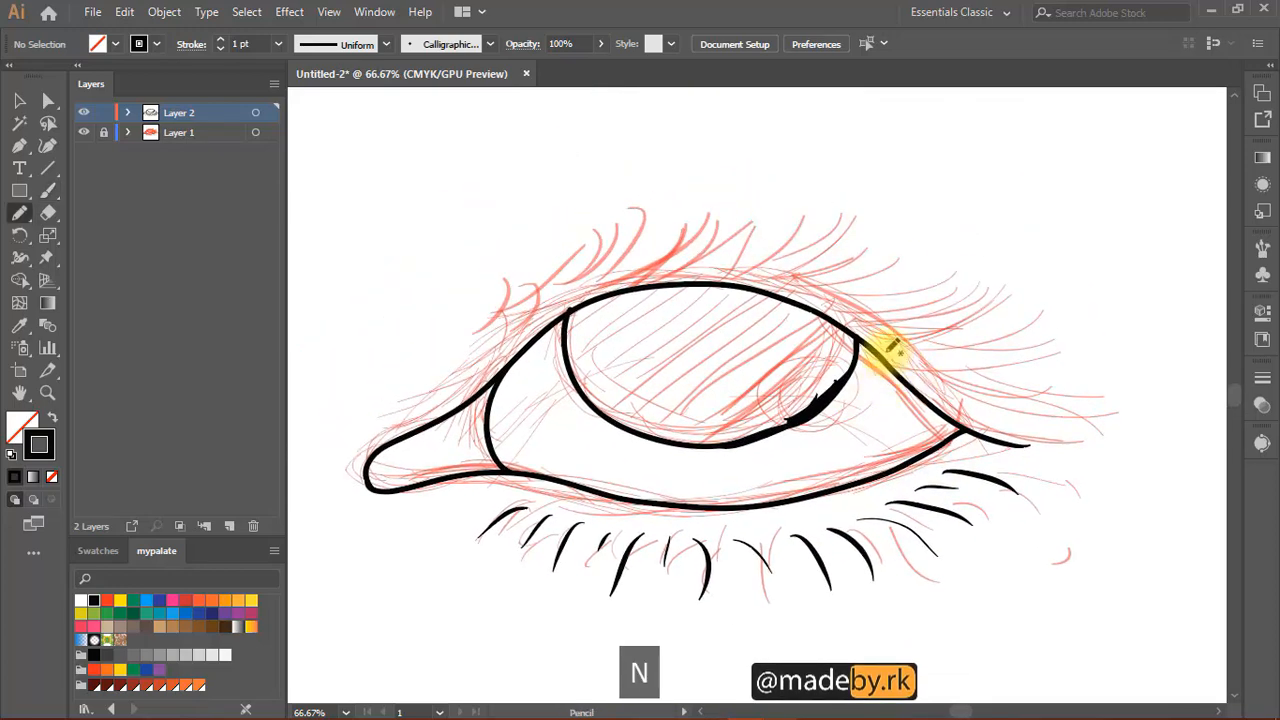
key("shift+x")
key("space")
left_click_drag(714, 331, 749, 286)
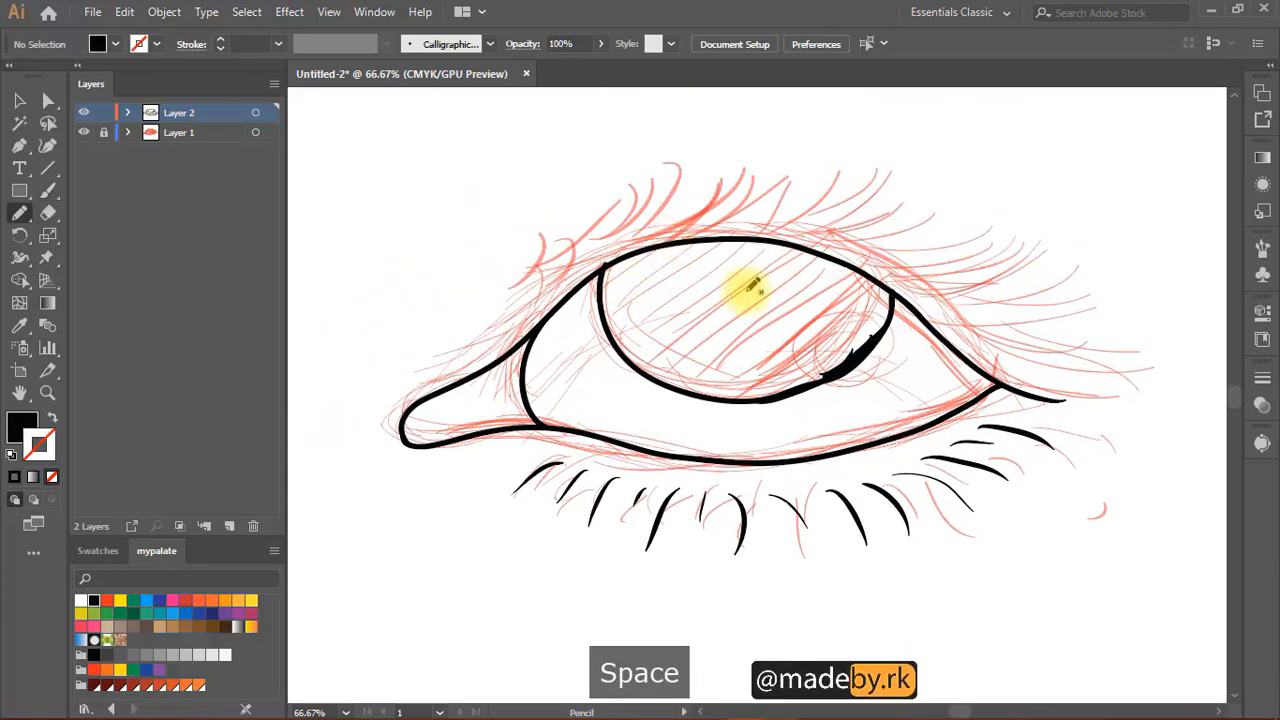
mouse_move(800, 218)
left_mouse_down()
mouse_move(752, 310)
mouse_move(689, 249)
mouse_move(687, 213)
left_mouse_up()
left_click_drag(863, 343, 767, 299)
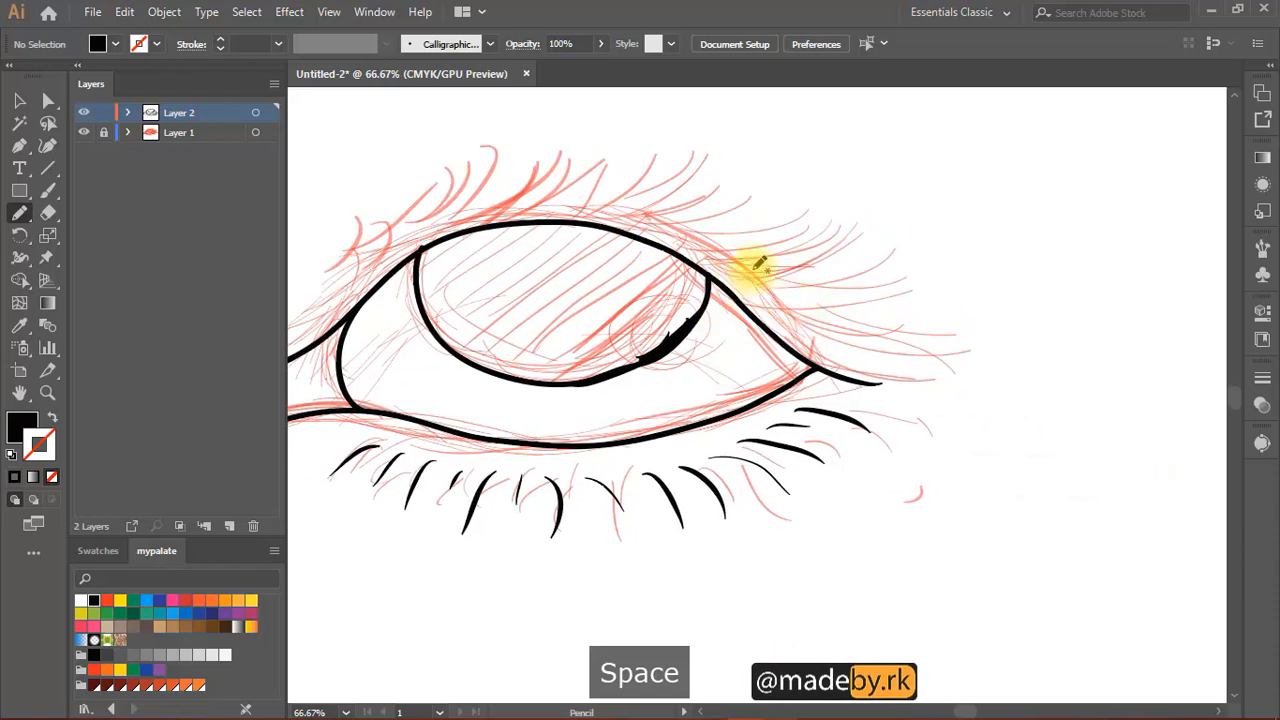
mouse_move(914, 260)
left_mouse_down()
mouse_move(831, 308)
mouse_move(775, 316)
mouse_move(749, 318)
mouse_move(726, 301)
mouse_move(740, 279)
mouse_move(711, 276)
mouse_move(813, 290)
mouse_move(898, 262)
mouse_move(820, 298)
mouse_move(730, 293)
mouse_move(735, 277)
mouse_move(807, 305)
mouse_move(754, 293)
mouse_move(893, 292)
mouse_move(830, 311)
mouse_move(751, 293)
mouse_move(830, 315)
mouse_move(814, 302)
mouse_move(830, 320)
mouse_move(912, 320)
mouse_move(872, 334)
mouse_move(777, 294)
left_mouse_up()
key("ctrl+z")
mouse_move(860, 325)
left_mouse_down()
mouse_move(930, 337)
mouse_move(862, 351)
mouse_move(798, 336)
mouse_move(768, 311)
mouse_move(830, 323)
mouse_move(794, 308)
left_mouse_up()
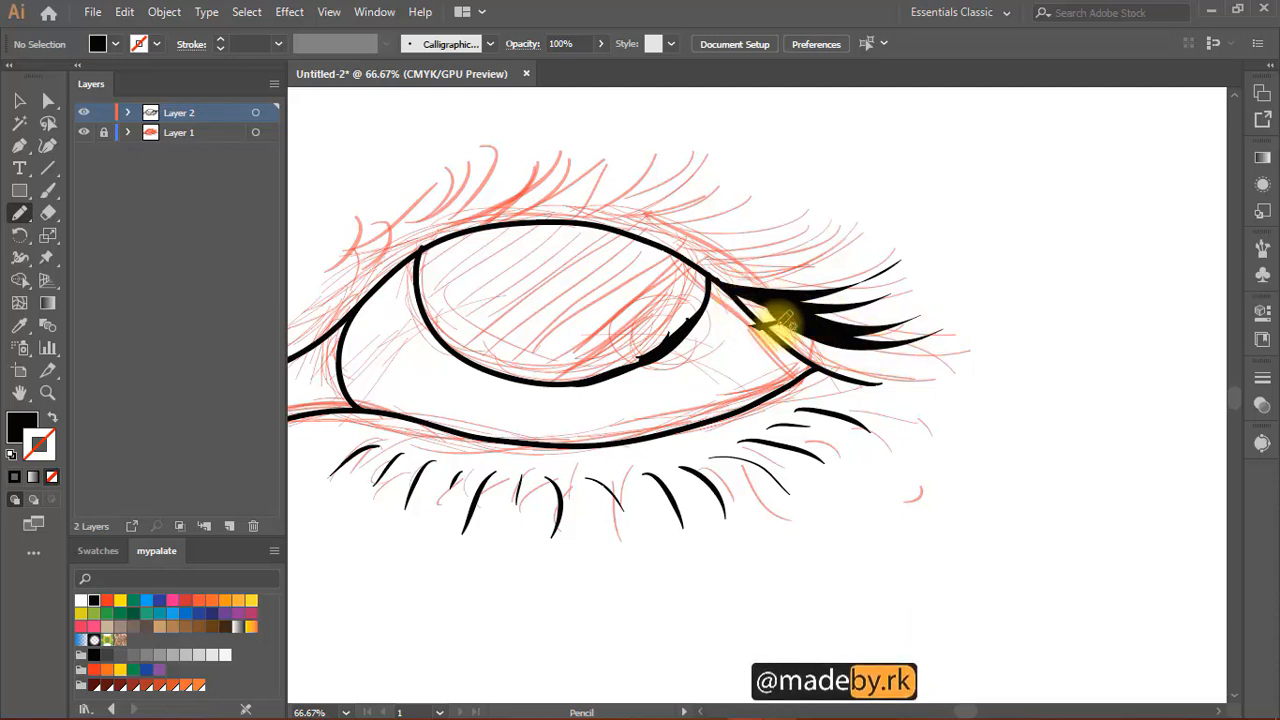
key("ctrl+z")
mouse_move(740, 300)
left_mouse_down()
mouse_move(822, 355)
mouse_move(757, 280)
left_mouse_up()
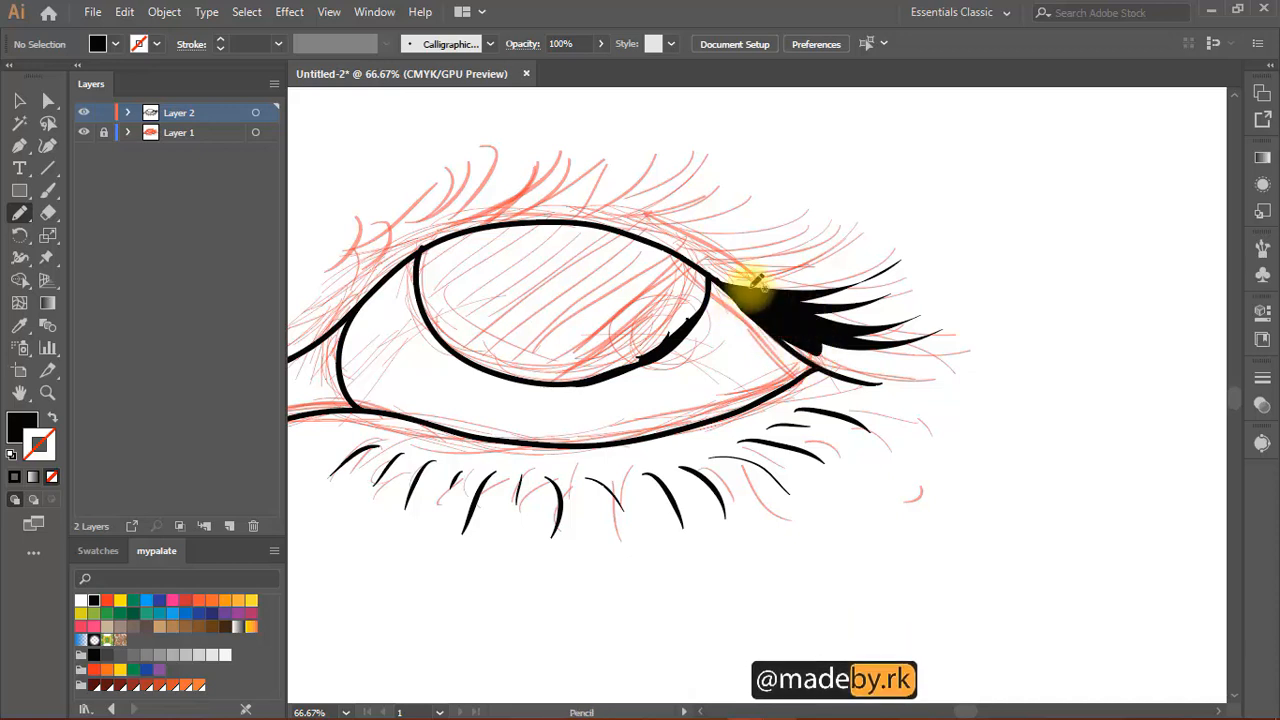
- Add more solid black lashes down to the eye's outer corner with the Pencil tool, closing the gaps at their base
key("space")
left_click_drag(890, 347, 920, 303)
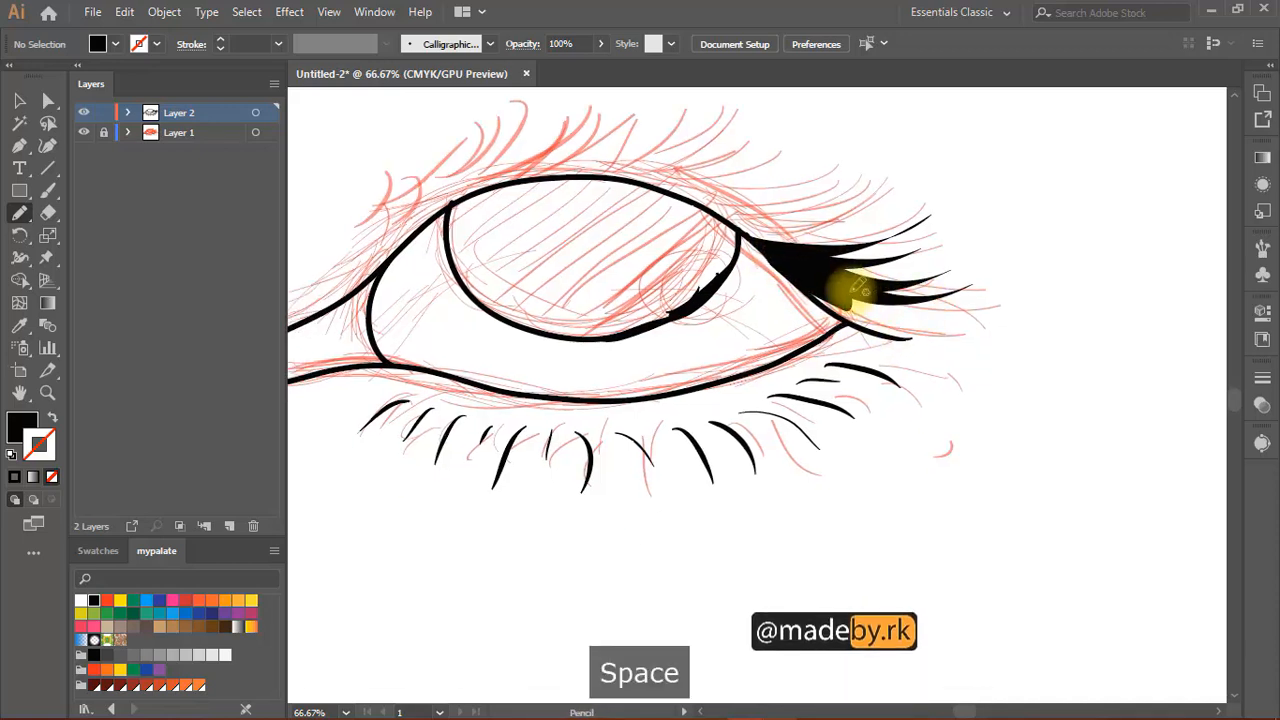
left_click_drag(840, 290, 932, 328)
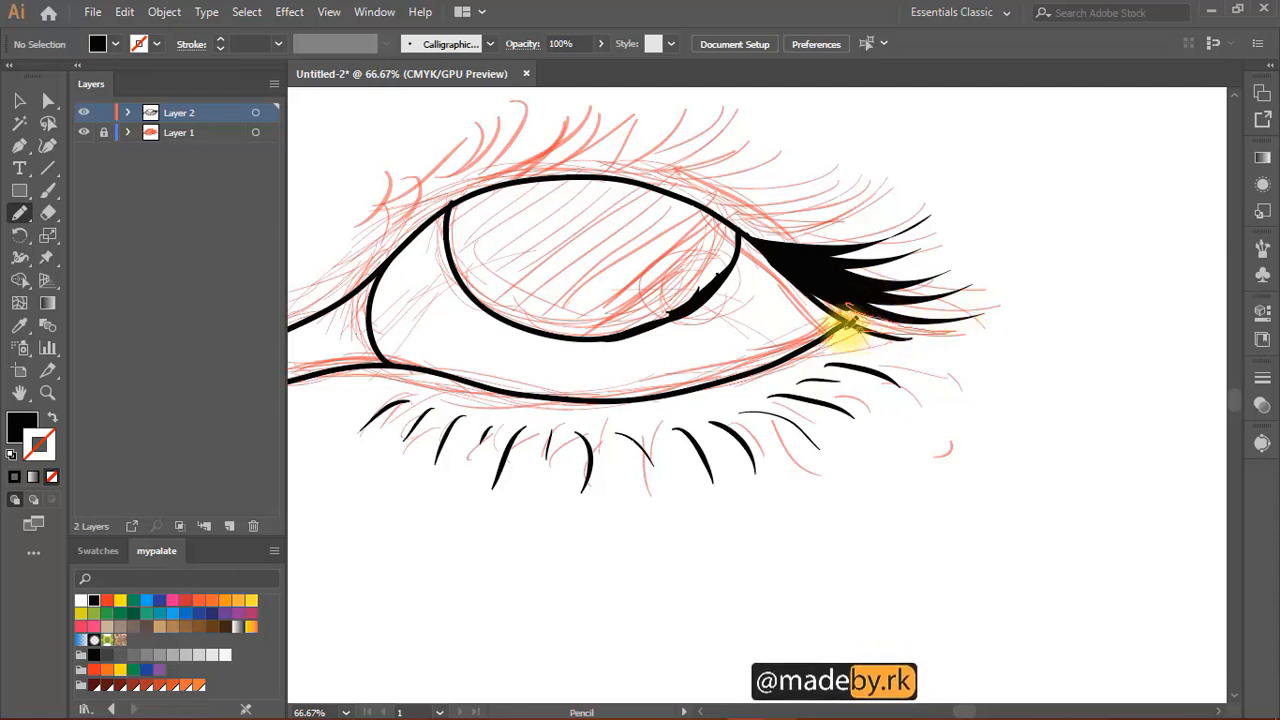
key("ctrl+z")
left_click_drag(850, 307, 946, 331)
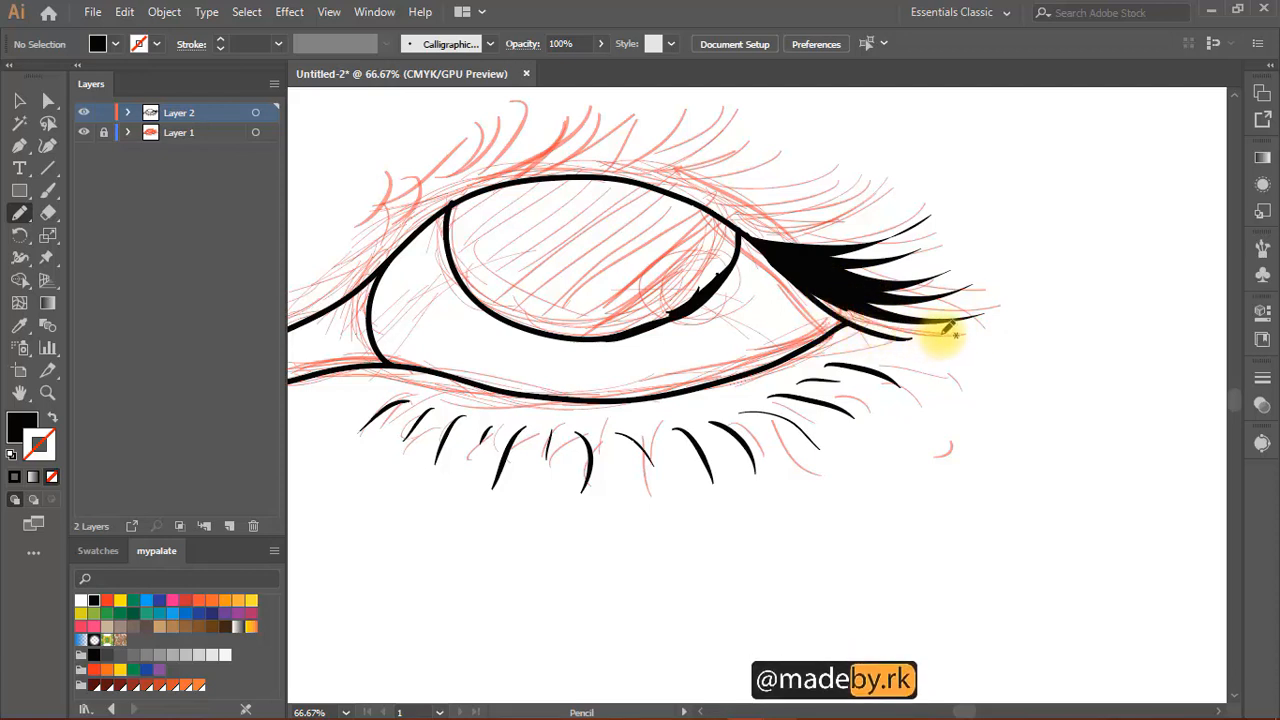
key("ctrl+z")
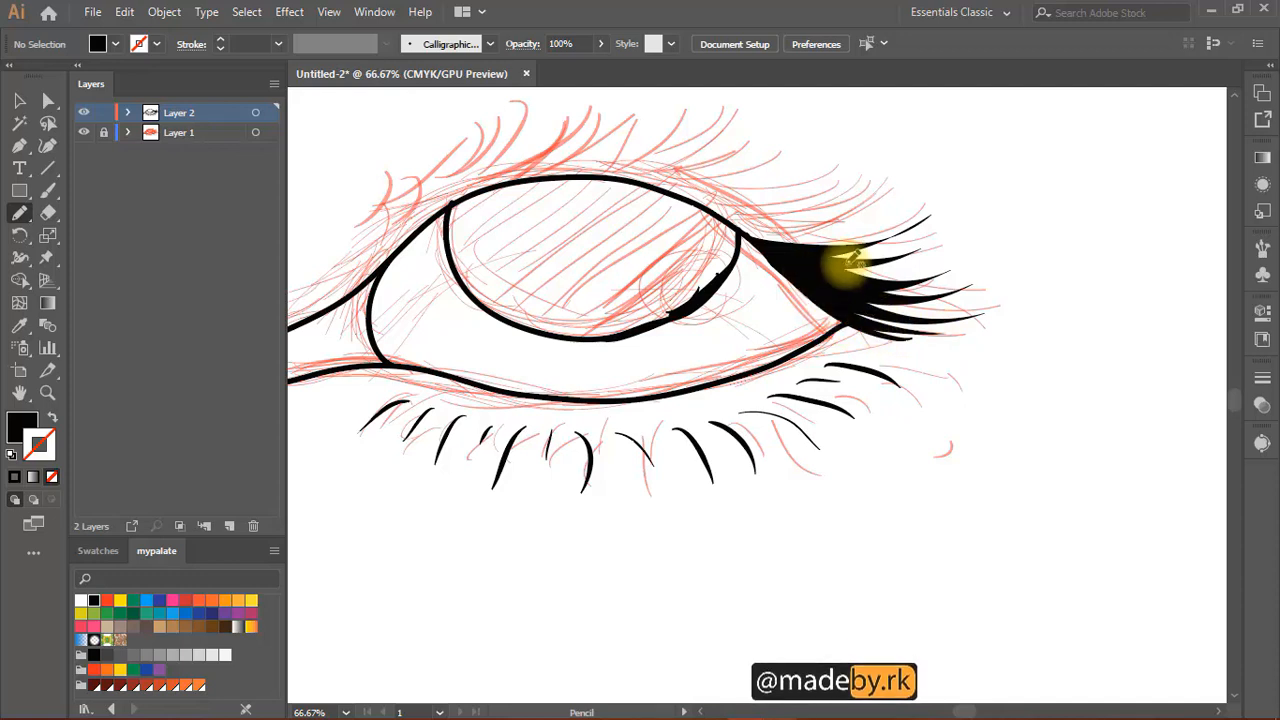
- Extend the solid black lashes with the Pencil tool along the upper eyelid from the outer corner to above the iris's outer edge
left_click_drag(821, 207, 864, 295)
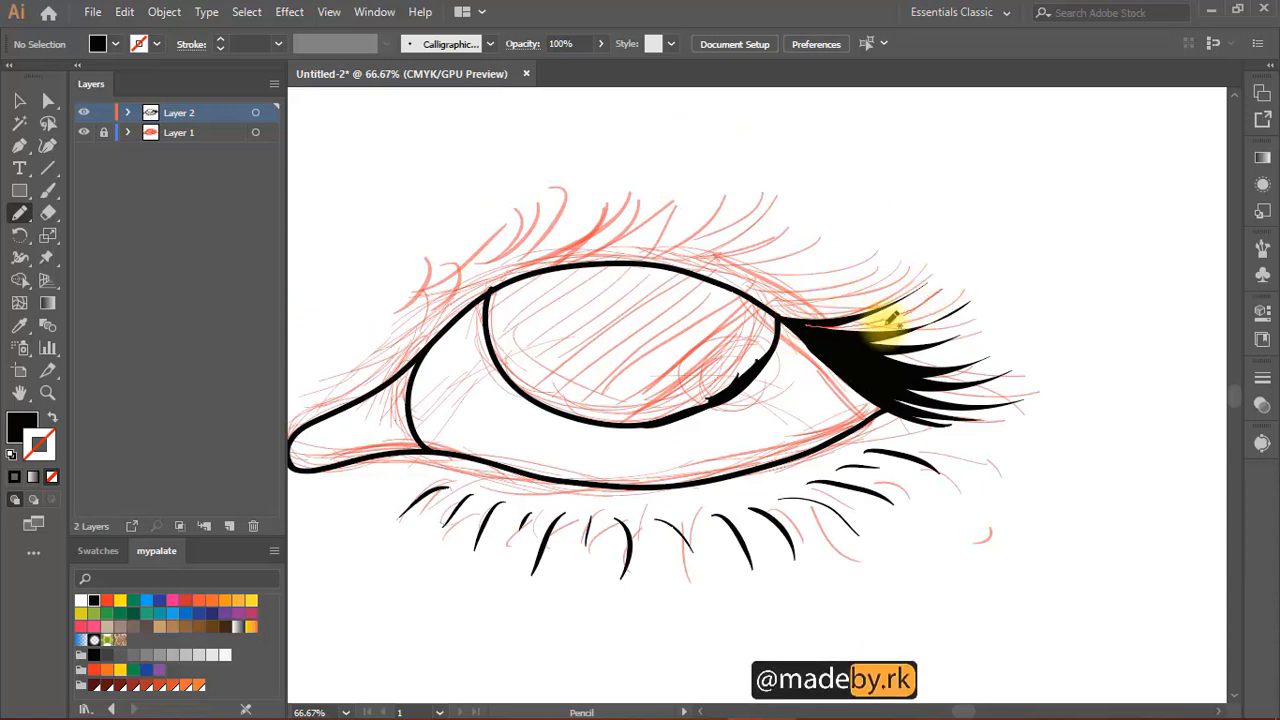
left_click_drag(851, 294, 817, 342)
mouse_move(736, 354)
left_mouse_down()
mouse_move(827, 333)
mouse_move(754, 365)
mouse_move(736, 358)
left_mouse_up()
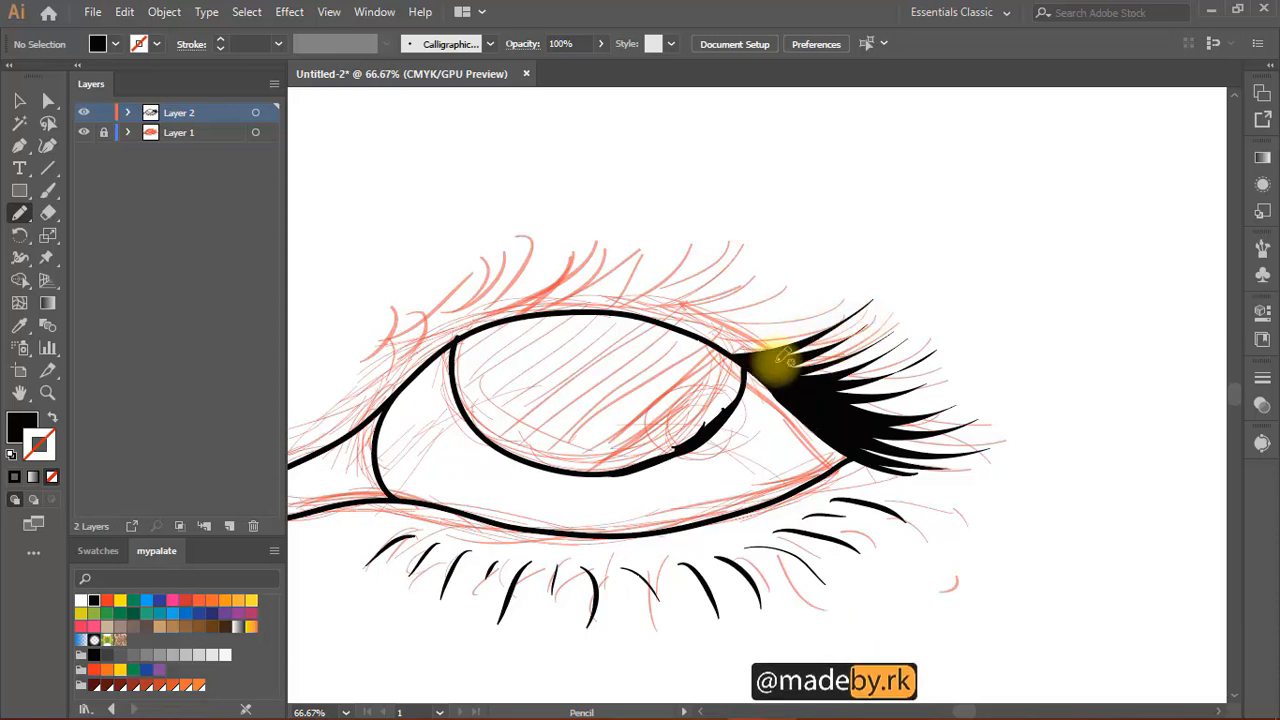
left_click_drag(767, 343, 822, 398)
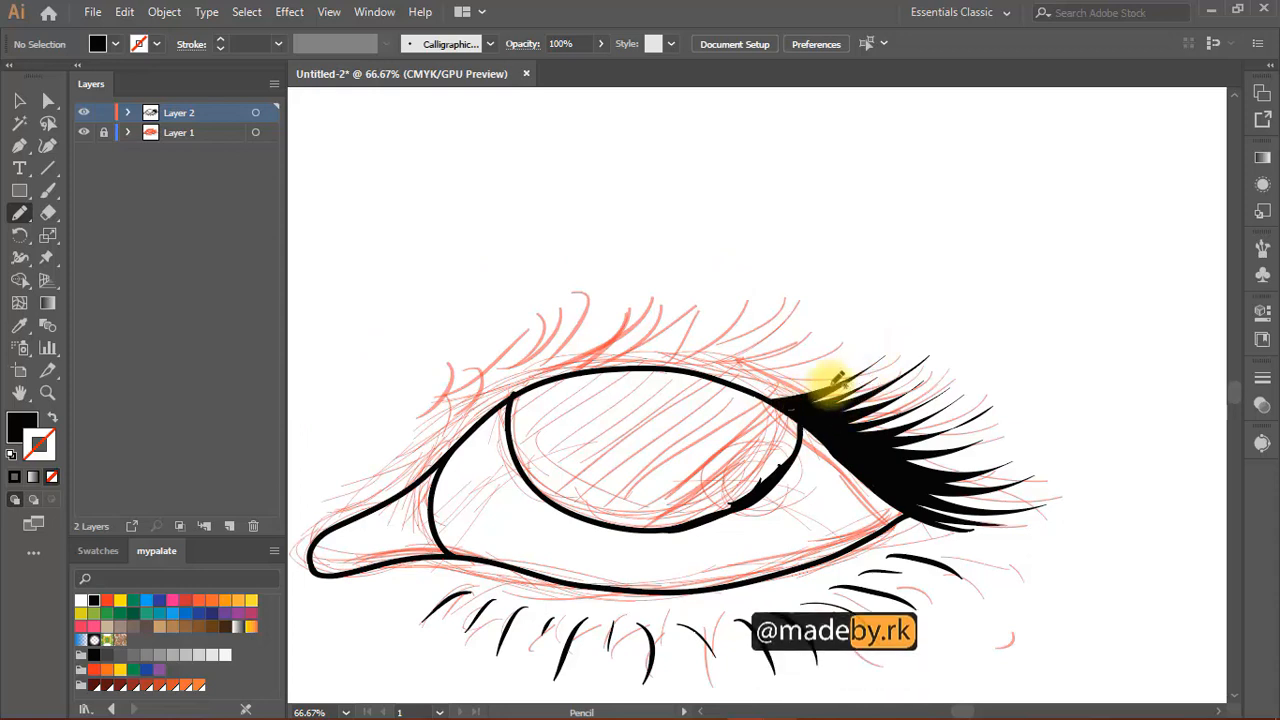
mouse_move(800, 400)
left_mouse_down()
mouse_move(872, 380)
mouse_move(884, 386)
mouse_move(865, 415)
left_mouse_up()
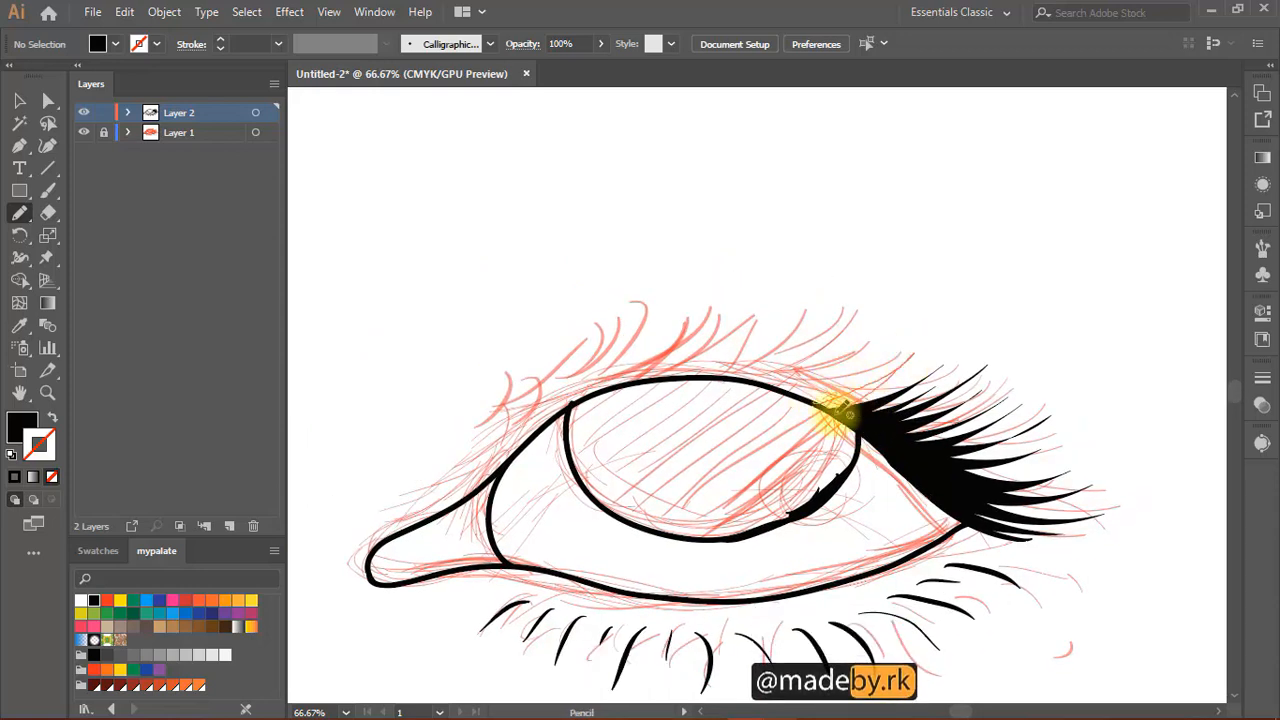
left_click_drag(826, 400, 856, 414)
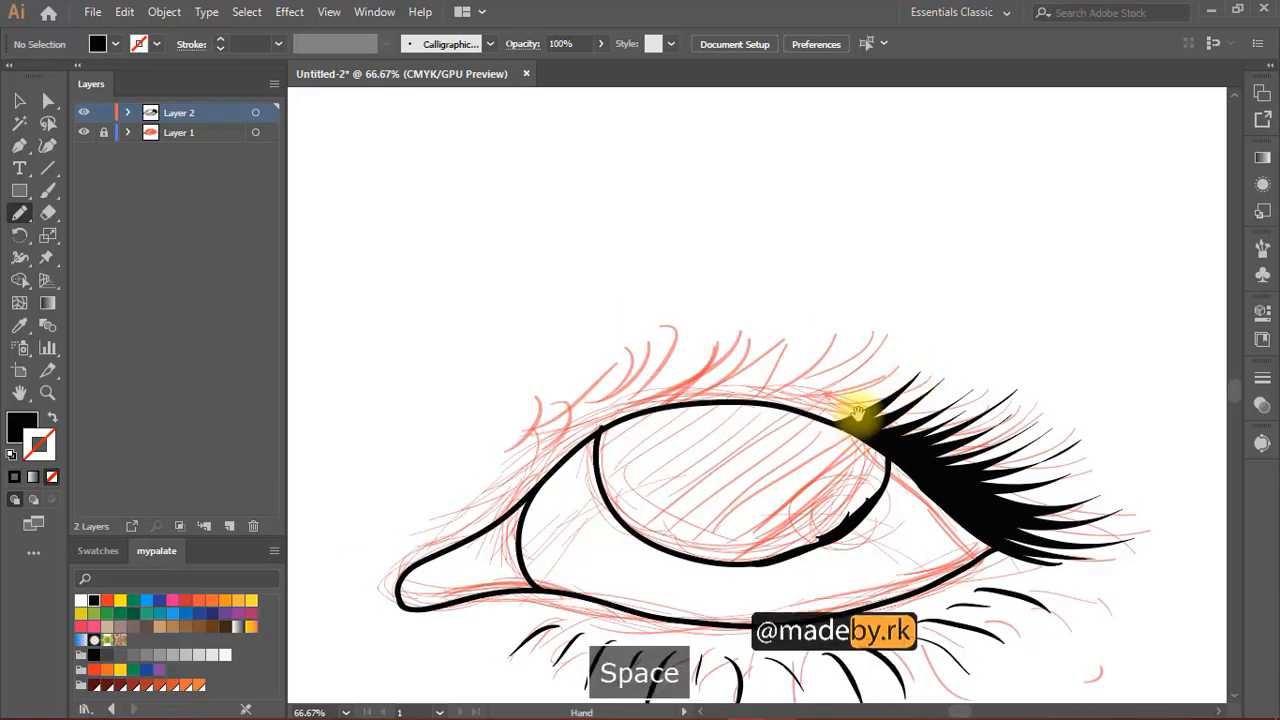
- Extend the solid black upper lashes with the Pencil tool from above the iris's outer edge to above the middle of the iris
left_click_drag(857, 420, 878, 487)
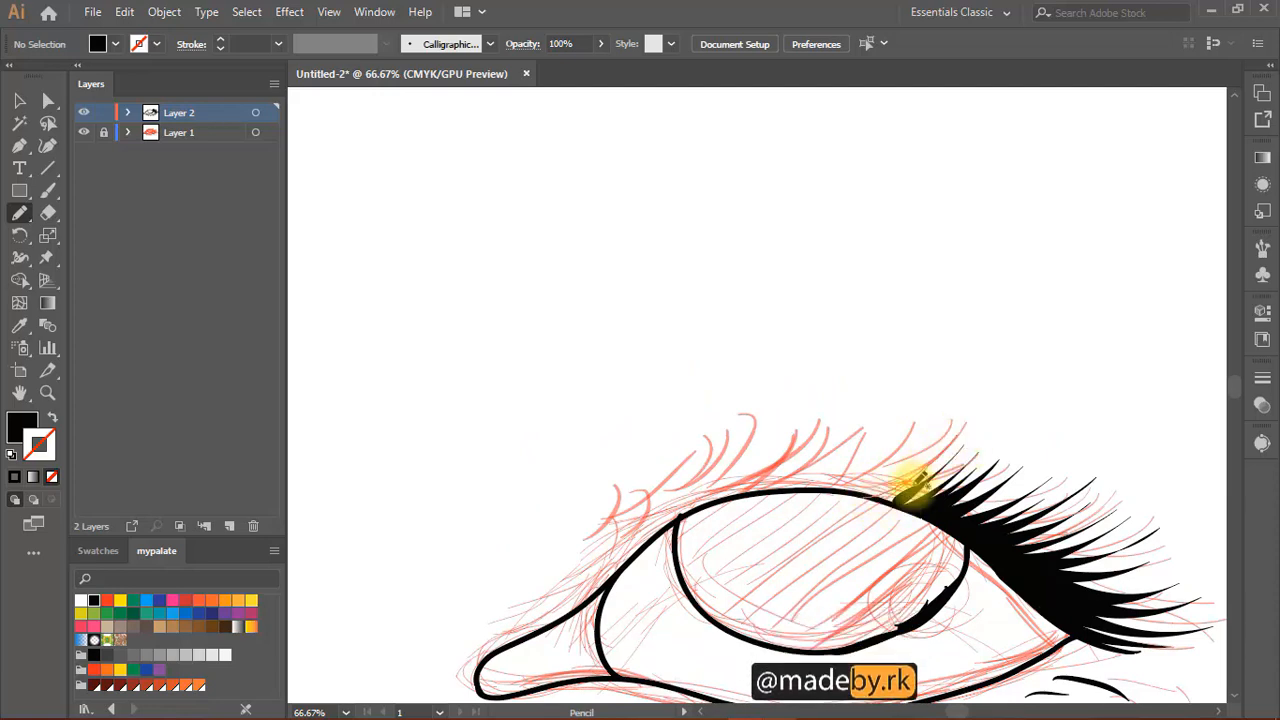
mouse_move(914, 487)
left_mouse_down()
mouse_move(875, 452)
mouse_move(872, 487)
mouse_move(822, 488)
mouse_move(852, 495)
mouse_move(848, 512)
mouse_move(877, 508)
mouse_move(866, 516)
mouse_move(910, 466)
left_mouse_up()
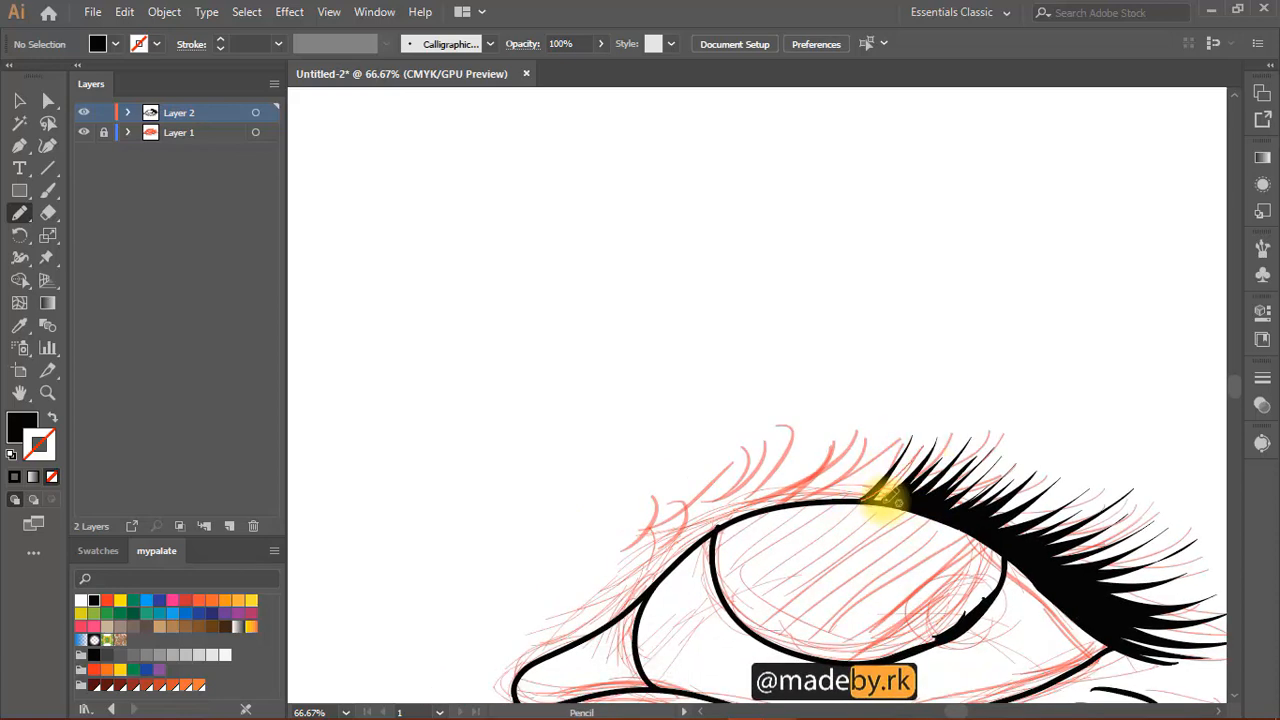
left_click_drag(873, 495, 768, 355)
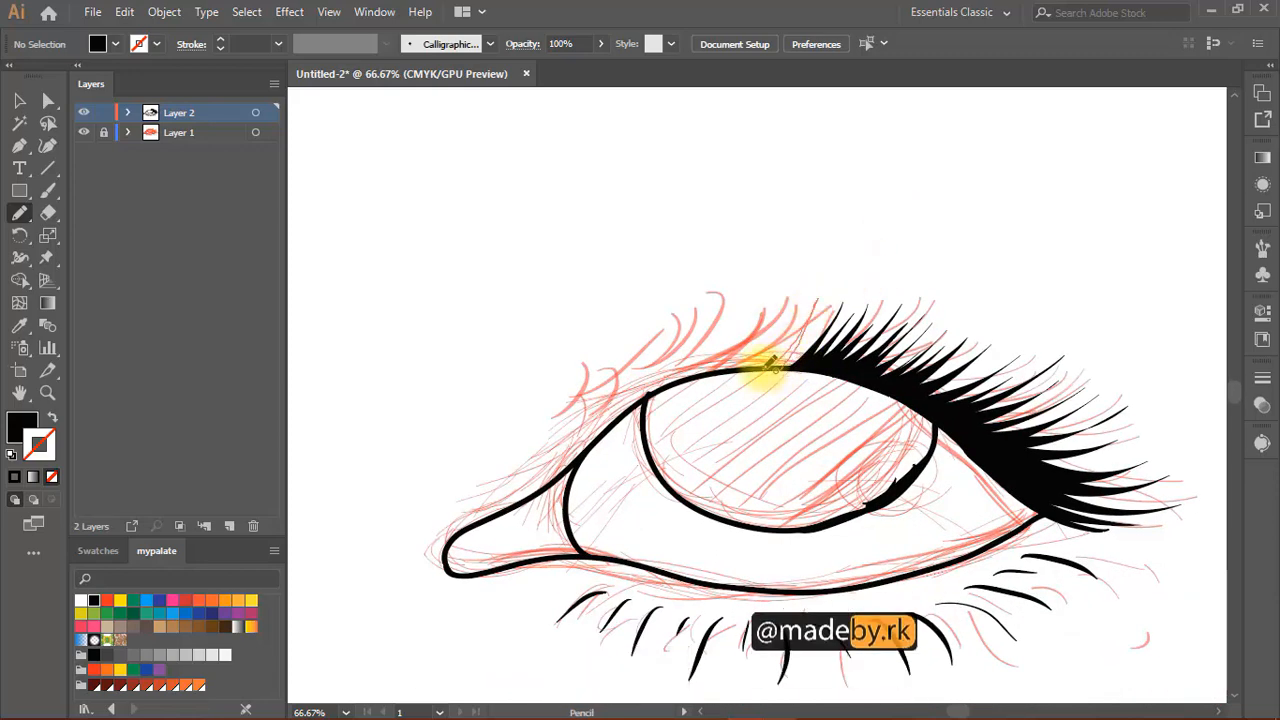
left_click_drag(787, 366, 850, 363)
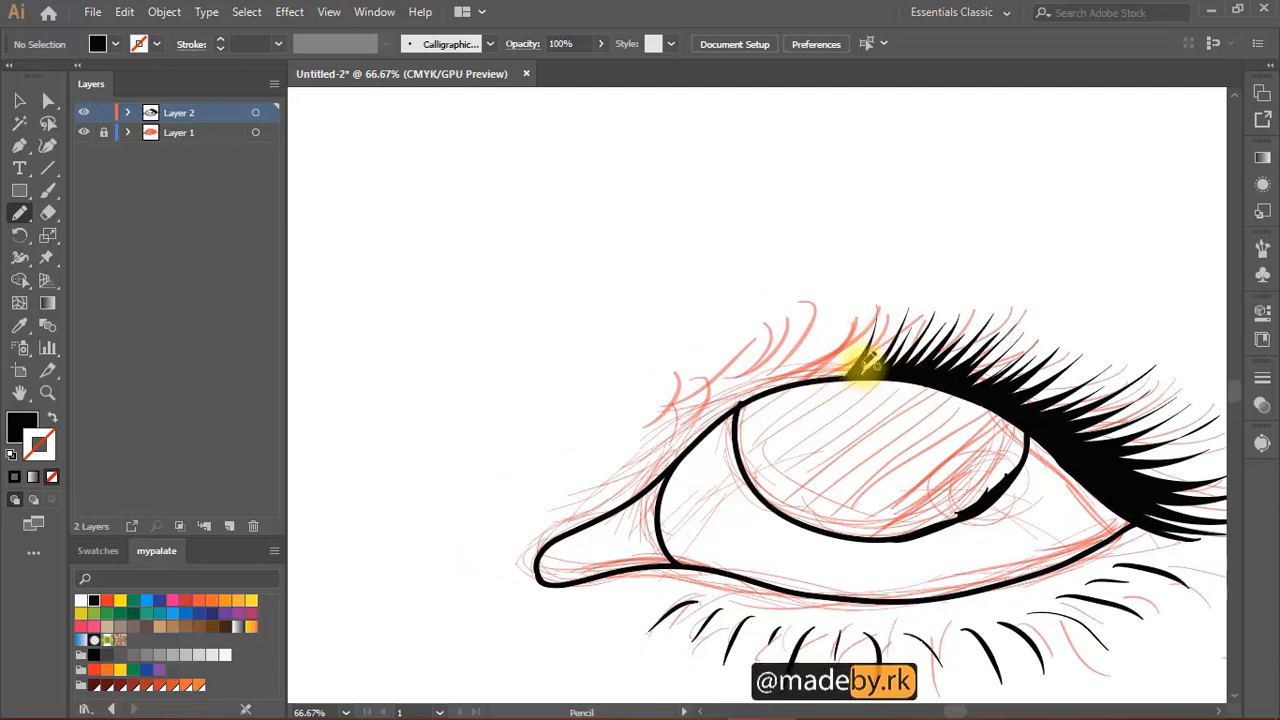
left_click_drag(886, 299, 726, 246)
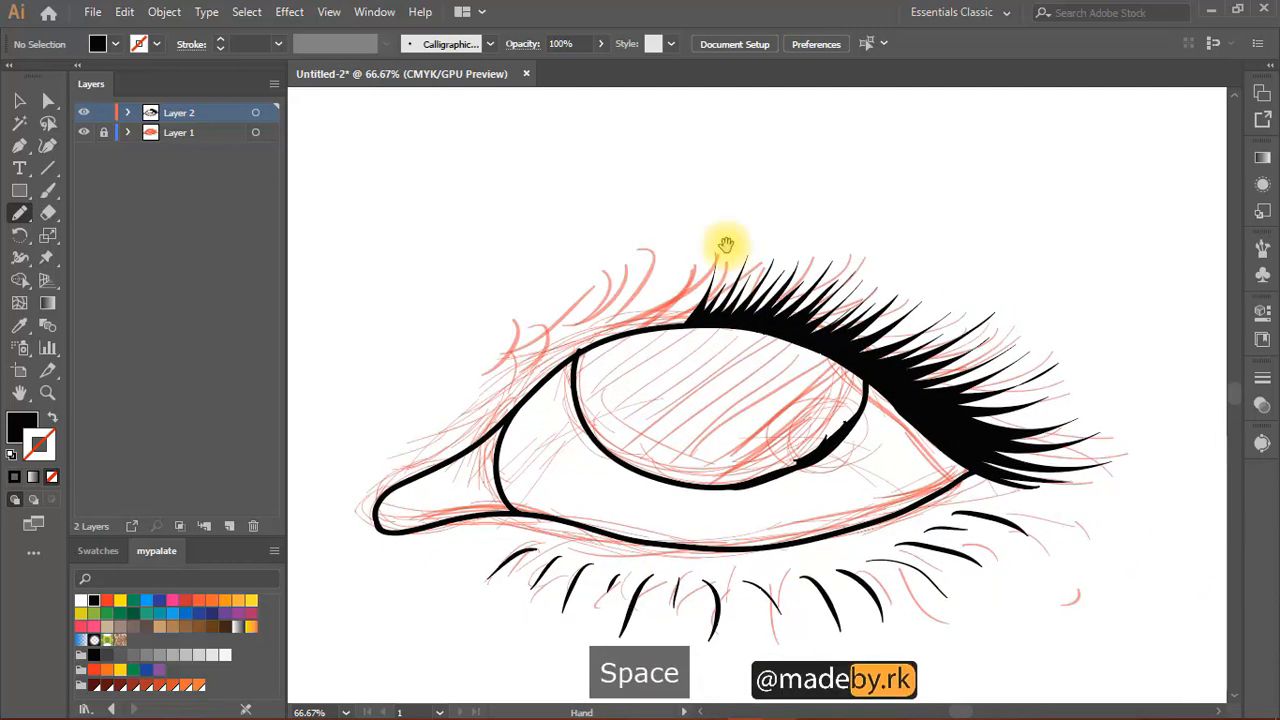
left_click_drag(680, 295, 694, 311)
- Draw short, curved solid black lashes along the inner half of the upper eyelid and join their base to the longer lashes above the iris
left_click_drag(604, 418, 702, 437)
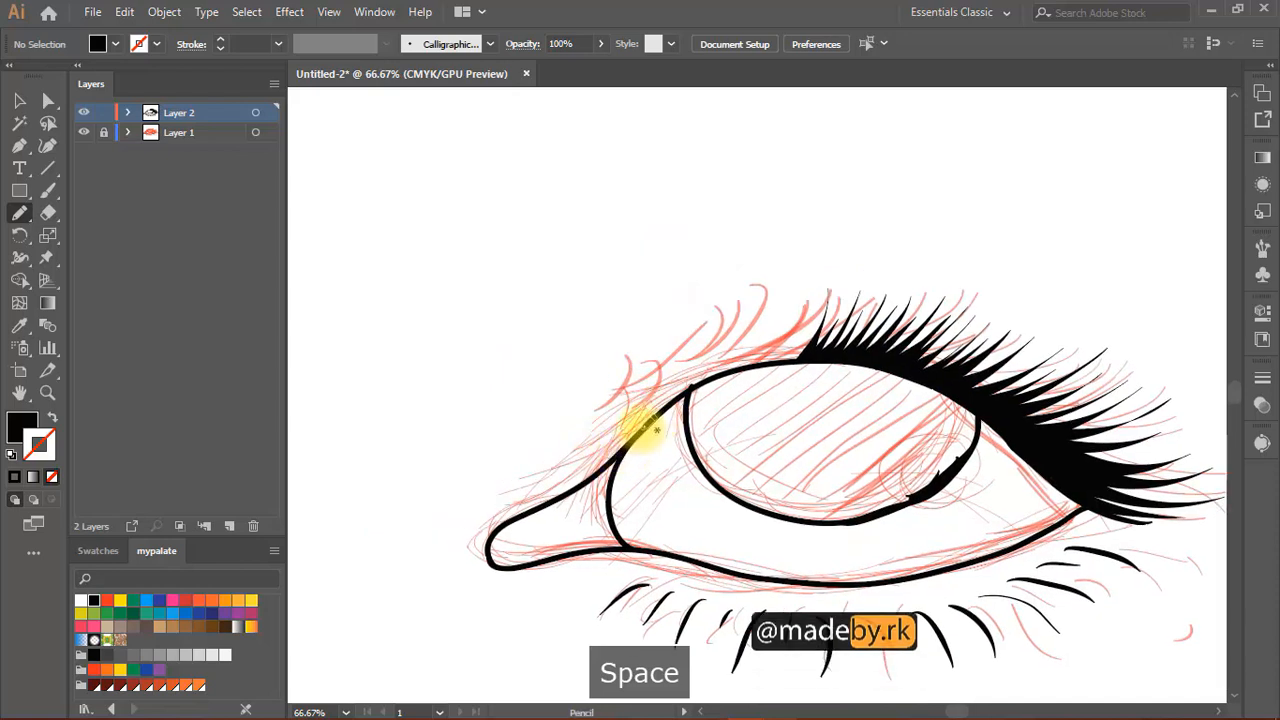
key("ctrl+z")
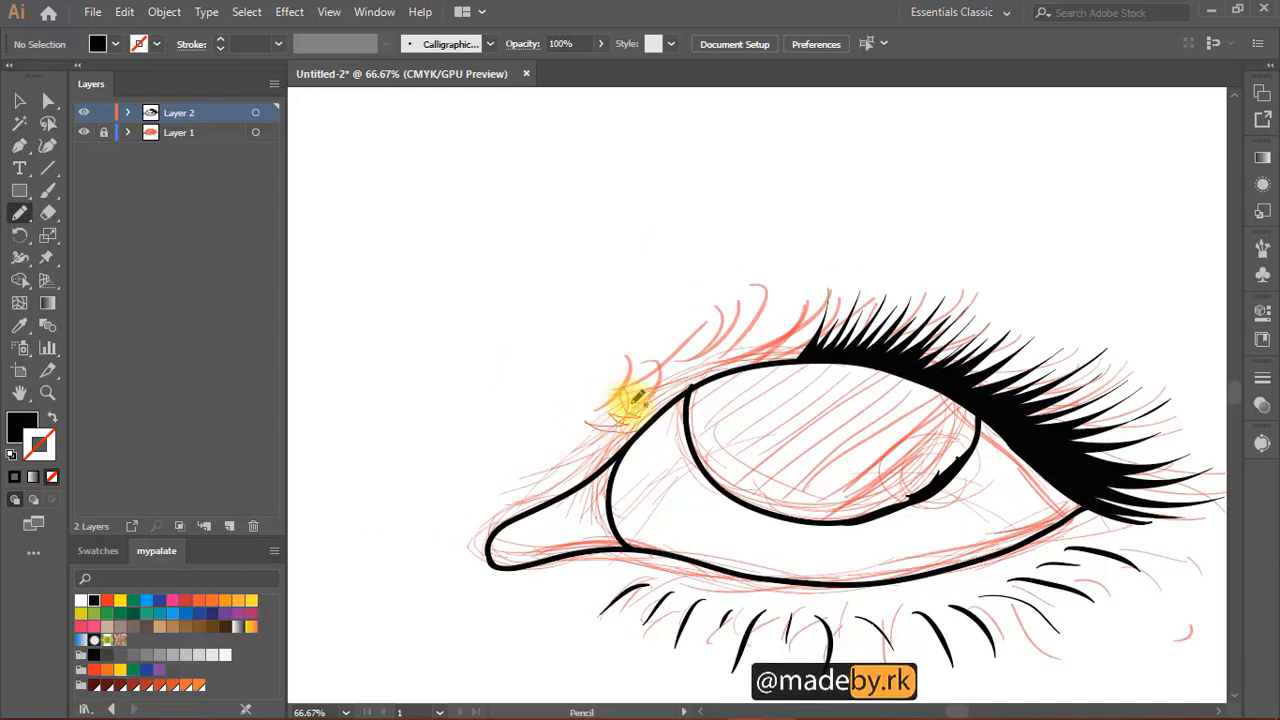
left_click_drag(634, 428, 584, 450)
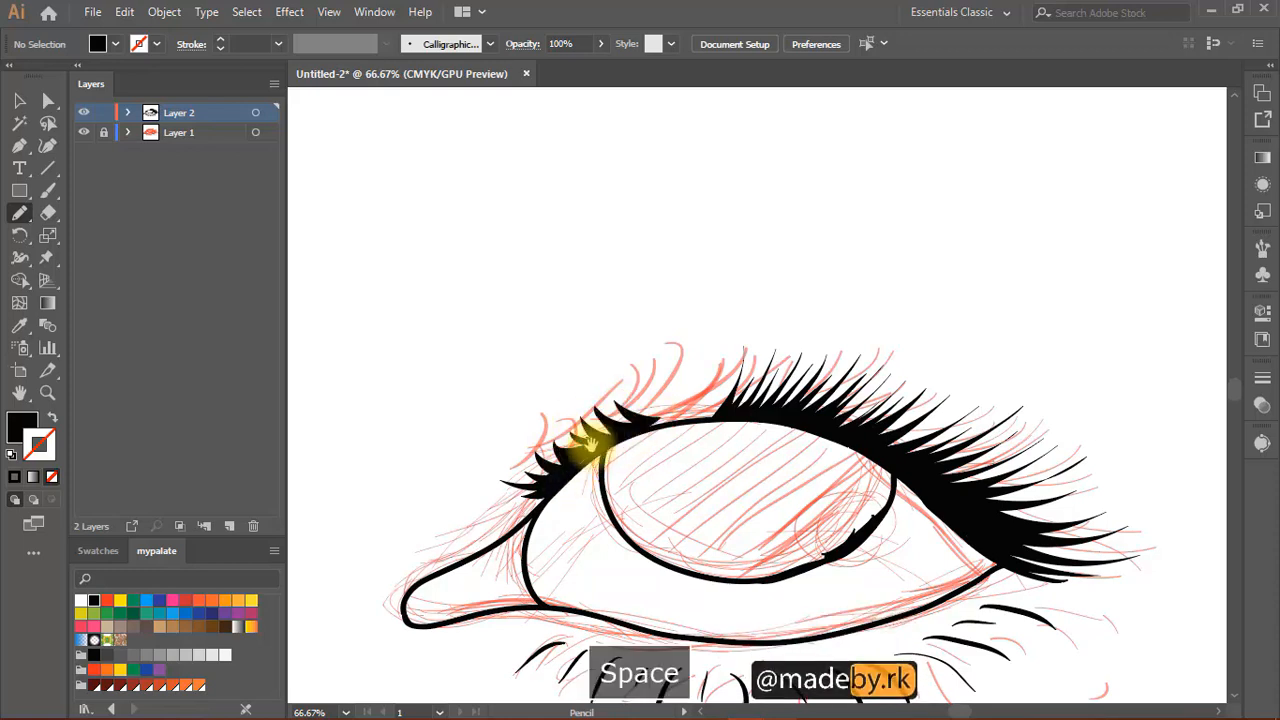
left_click_drag(586, 440, 567, 468)
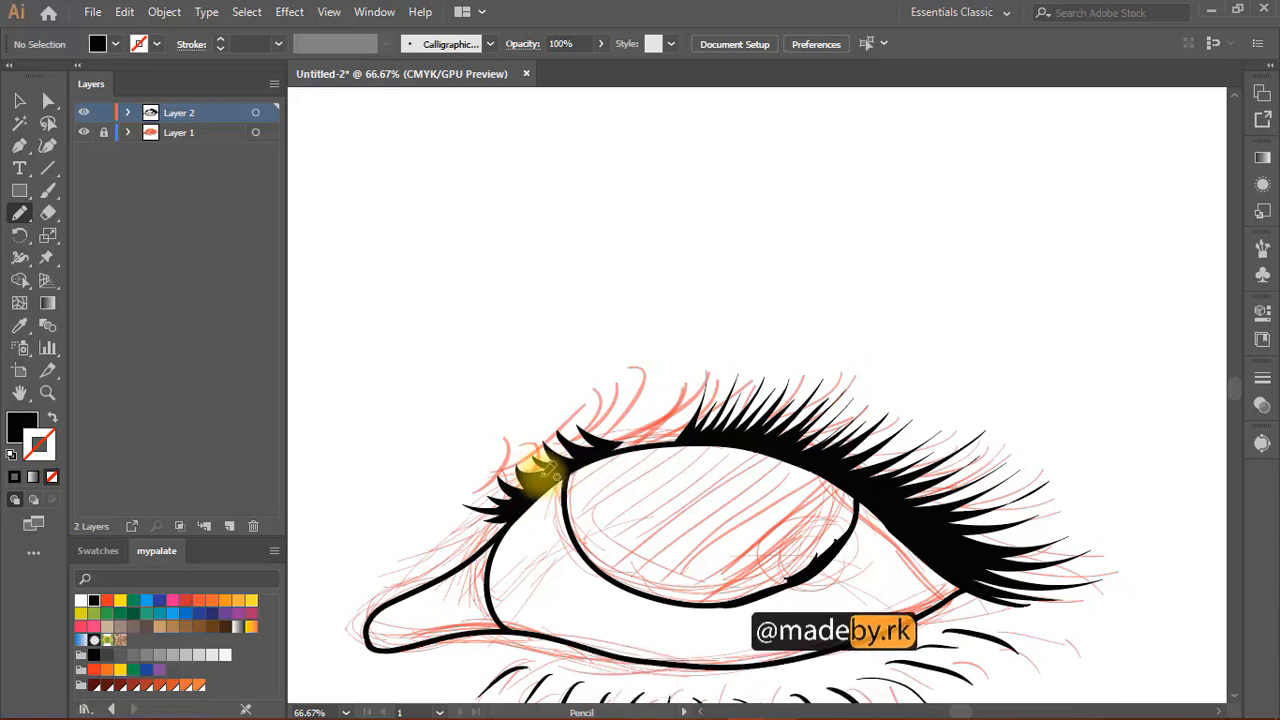
left_click_drag(540, 480, 560, 474)
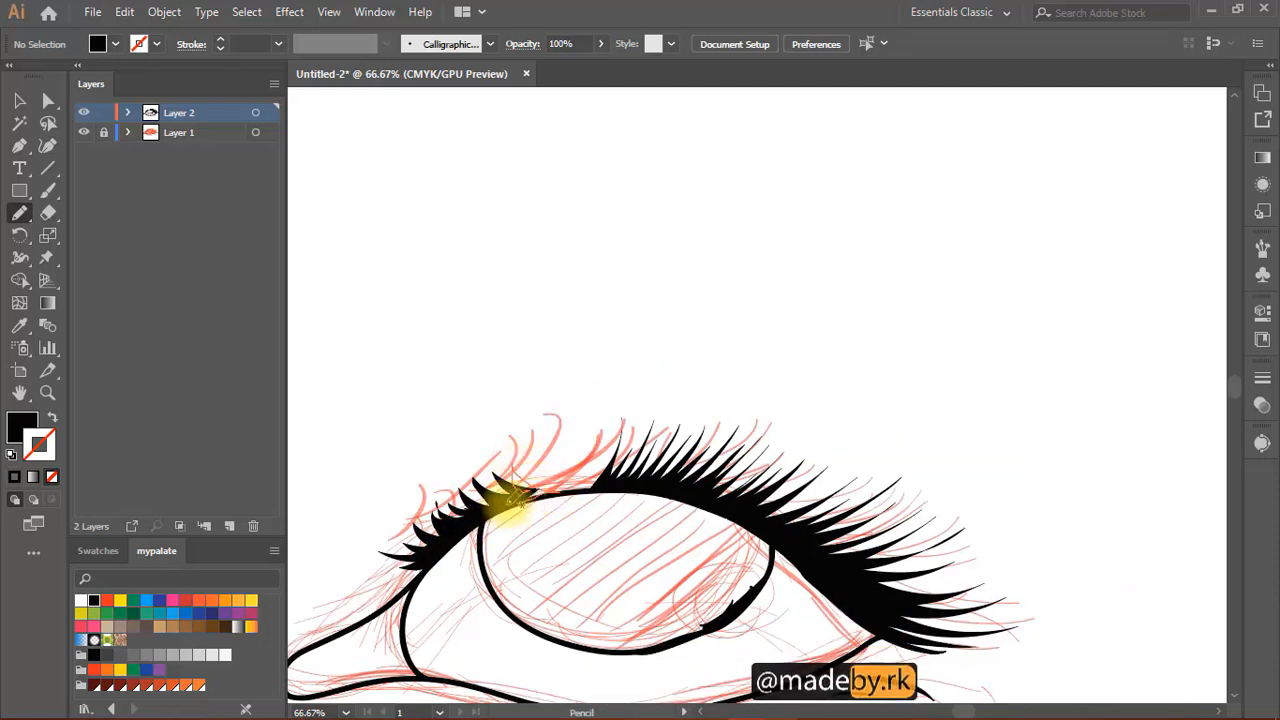
left_click_drag(557, 484, 515, 500)
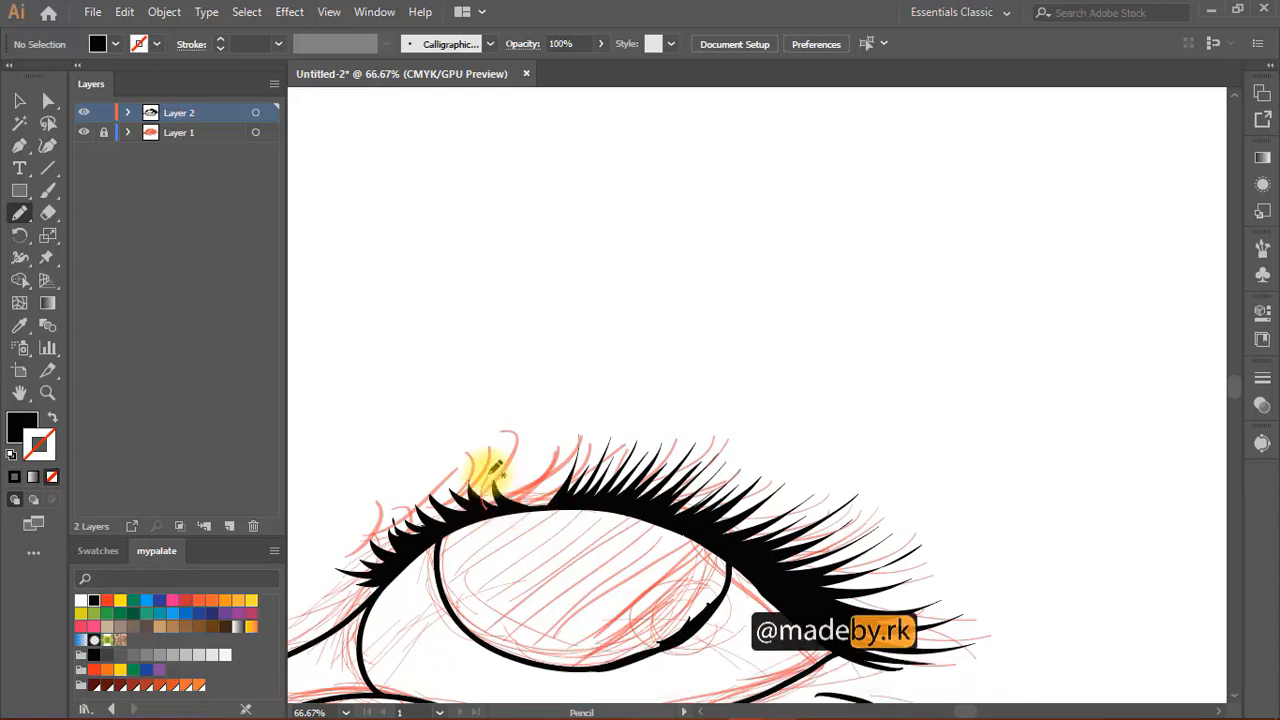
left_click_drag(547, 479, 505, 485)
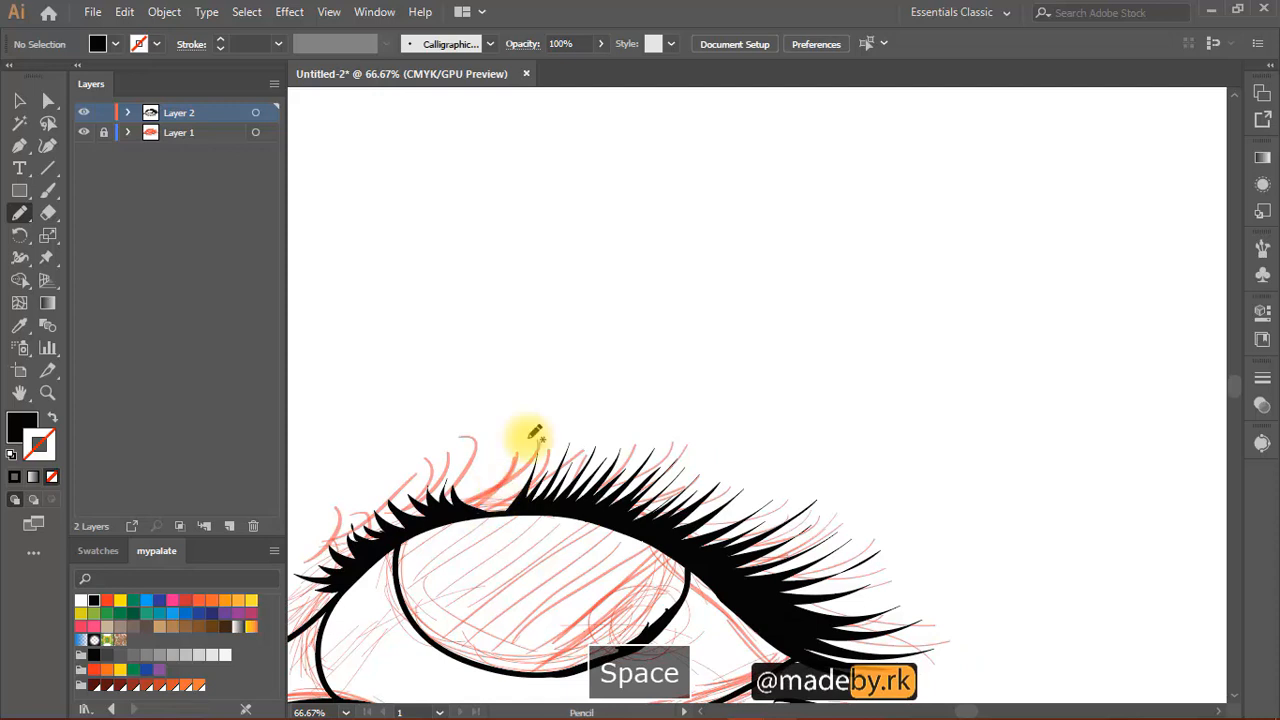
left_click_drag(441, 425, 496, 372)
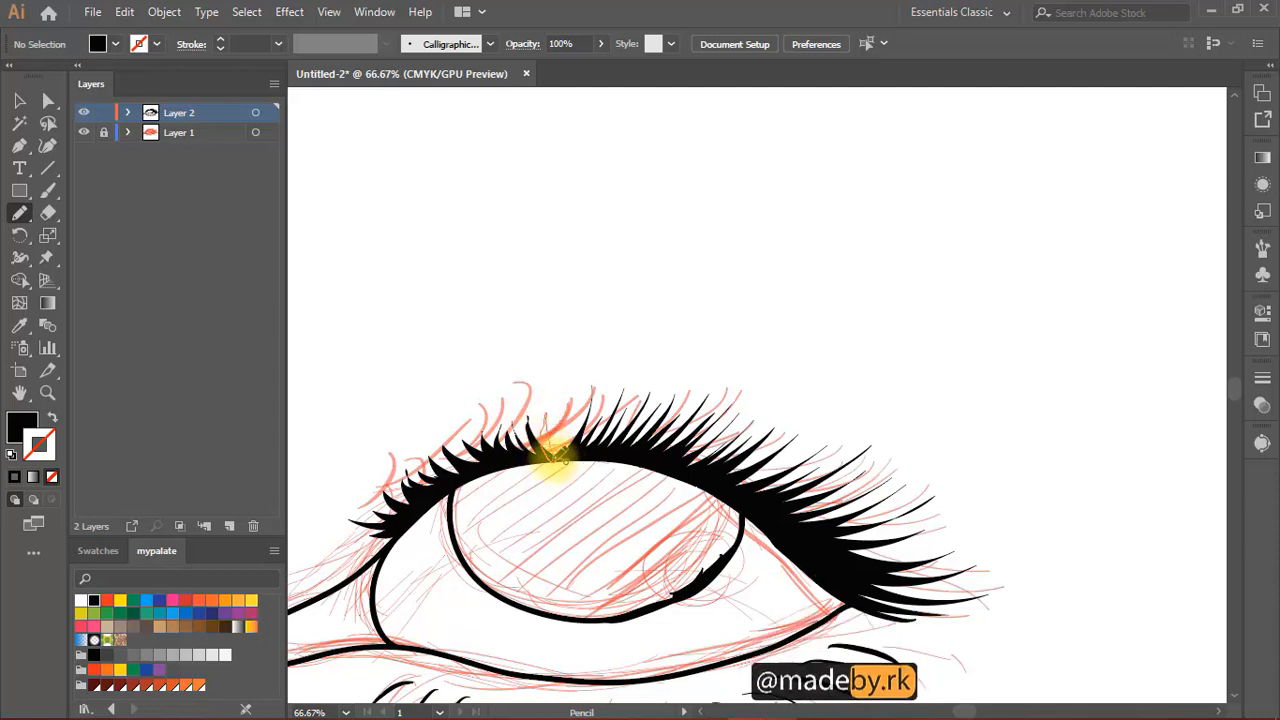
left_click_drag(556, 457, 563, 434)
- Fill the inner and upper parts of the iris with solid black shapes using the Pencil tool, following its outline
key("space")
mouse_move(689, 362)
left_mouse_down()
mouse_move(723, 320)
mouse_move(698, 165)
left_mouse_up()
mouse_move(797, 281)
left_mouse_down()
mouse_move(723, 283)
mouse_move(872, 338)
left_mouse_up()
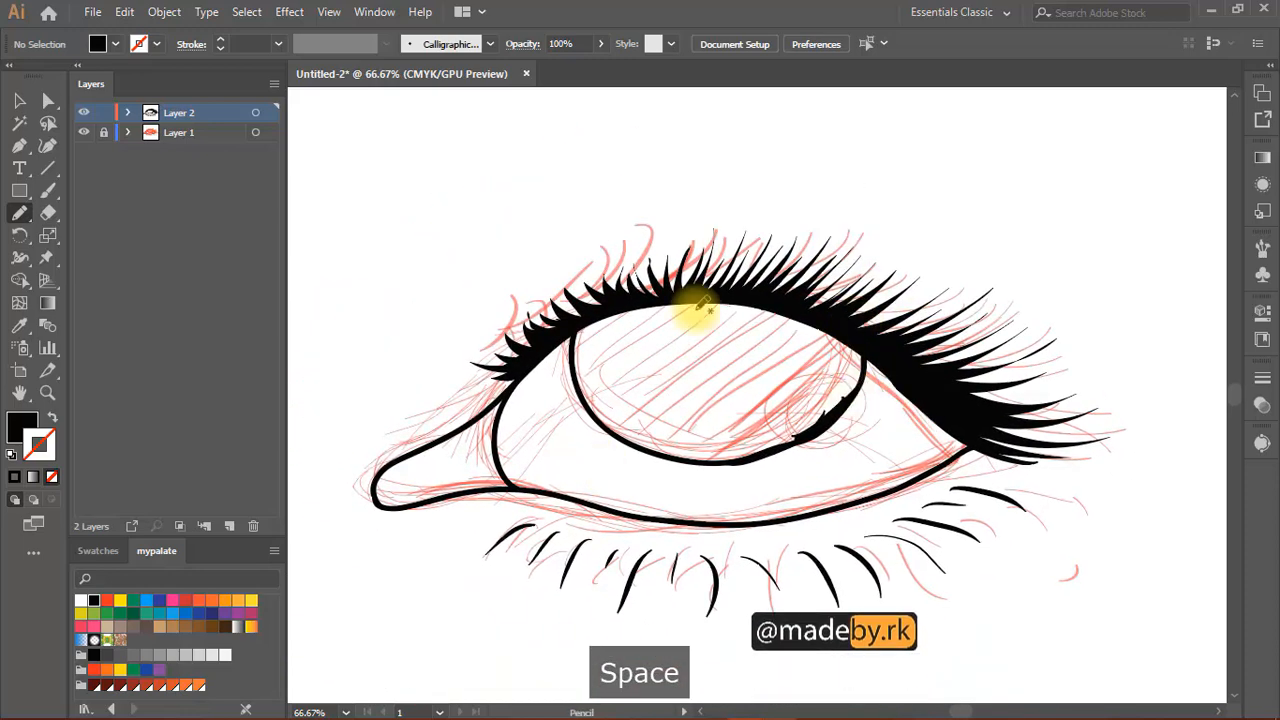
left_click_drag(710, 460, 660, 395)
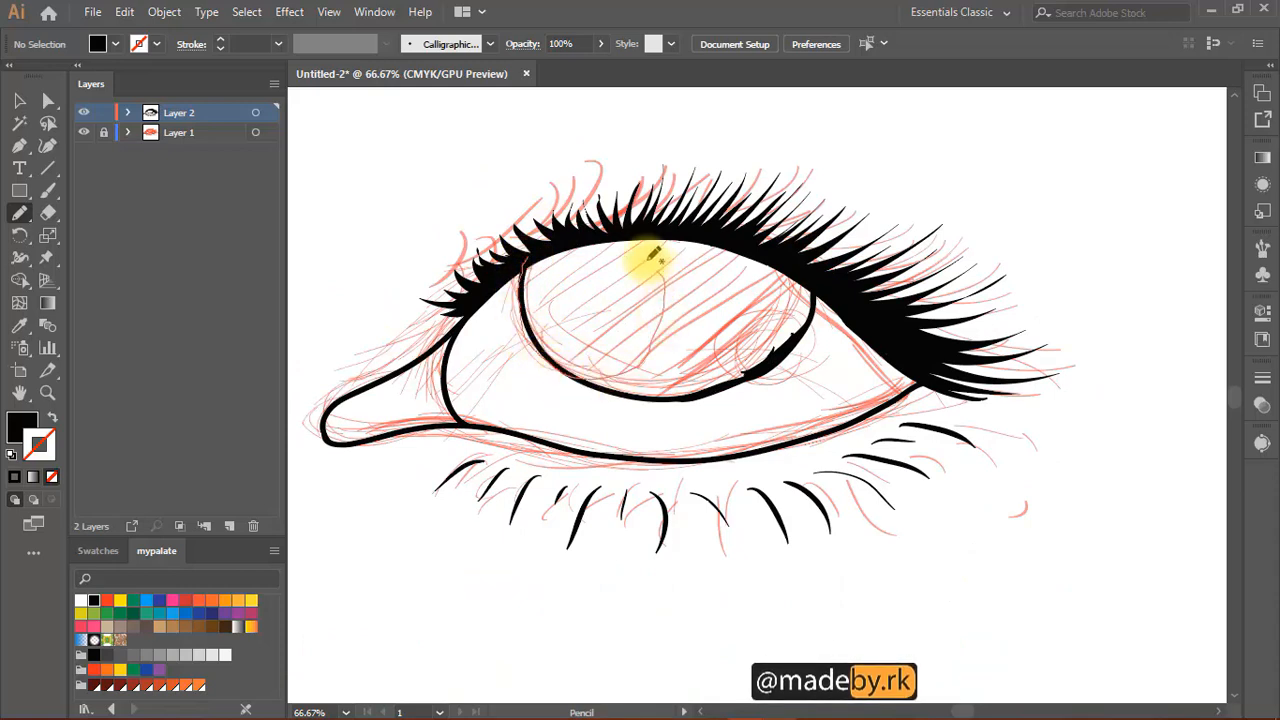
key("space")
mouse_move(588, 238)
left_mouse_down()
mouse_move(720, 234)
mouse_move(723, 300)
mouse_move(674, 306)
mouse_move(638, 250)
left_mouse_up()
key("space")
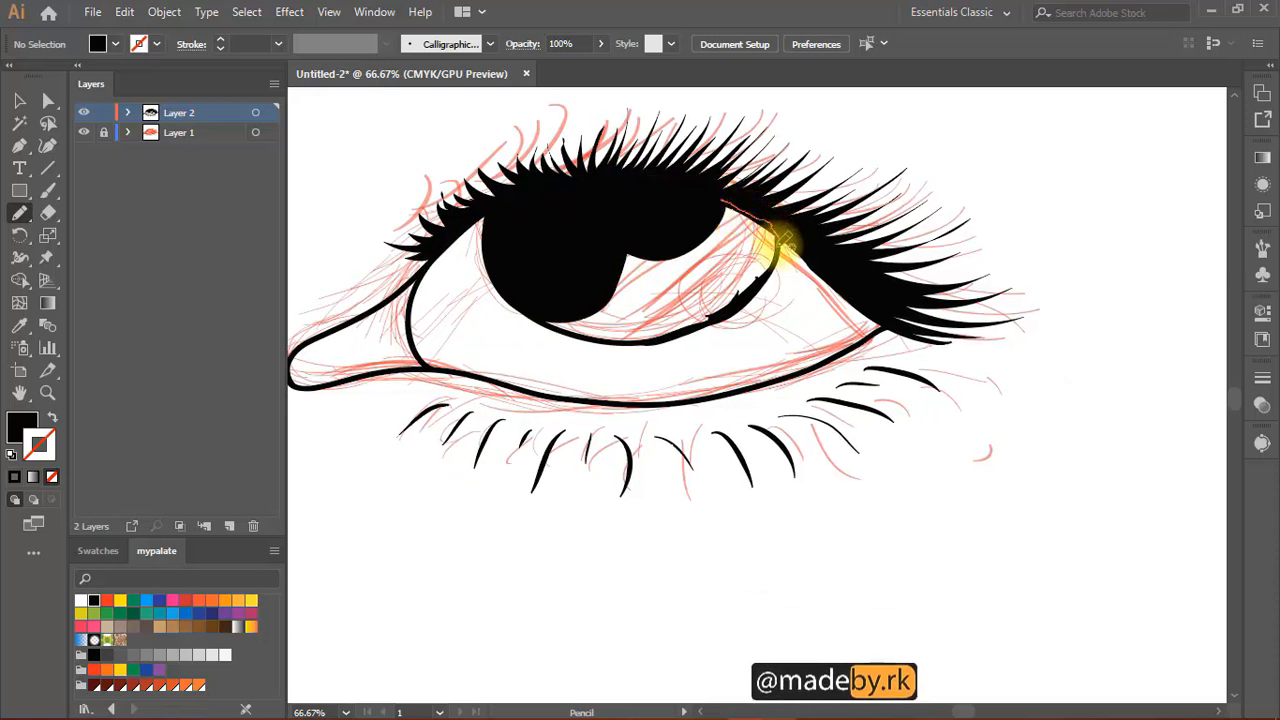
- Fill the iris's remaining outer and lower areas with solid black so the whole shape is covered
mouse_move(771, 265)
left_mouse_down()
mouse_move(660, 237)
mouse_move(732, 215)
mouse_move(766, 267)
mouse_move(737, 244)
mouse_move(754, 280)
mouse_move(694, 325)
mouse_move(738, 243)
left_mouse_up()
key("space")
left_click_drag(650, 253, 763, 266)
mouse_move(830, 301)
left_mouse_down()
mouse_move(847, 287)
mouse_move(822, 303)
left_mouse_up()
key("space")
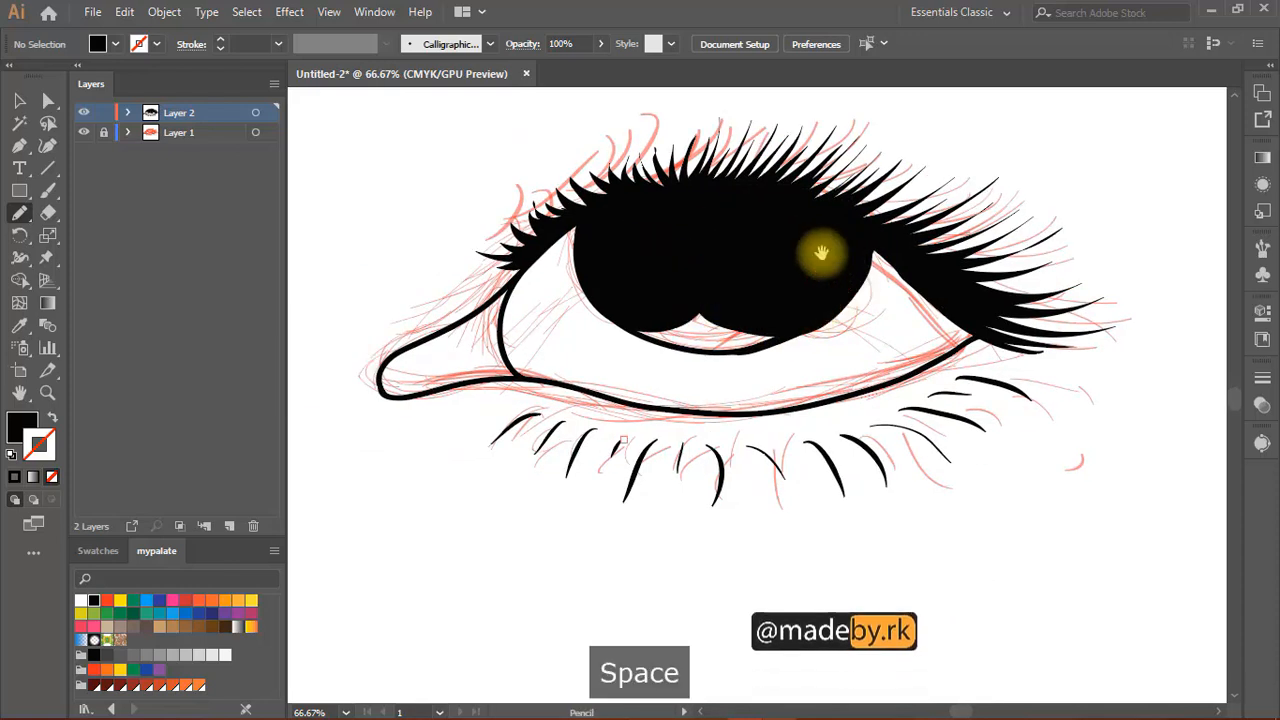
left_click_drag(821, 253, 851, 233)
mouse_move(653, 301)
left_mouse_down()
mouse_move(766, 334)
mouse_move(834, 280)
left_mouse_up()
key("space")
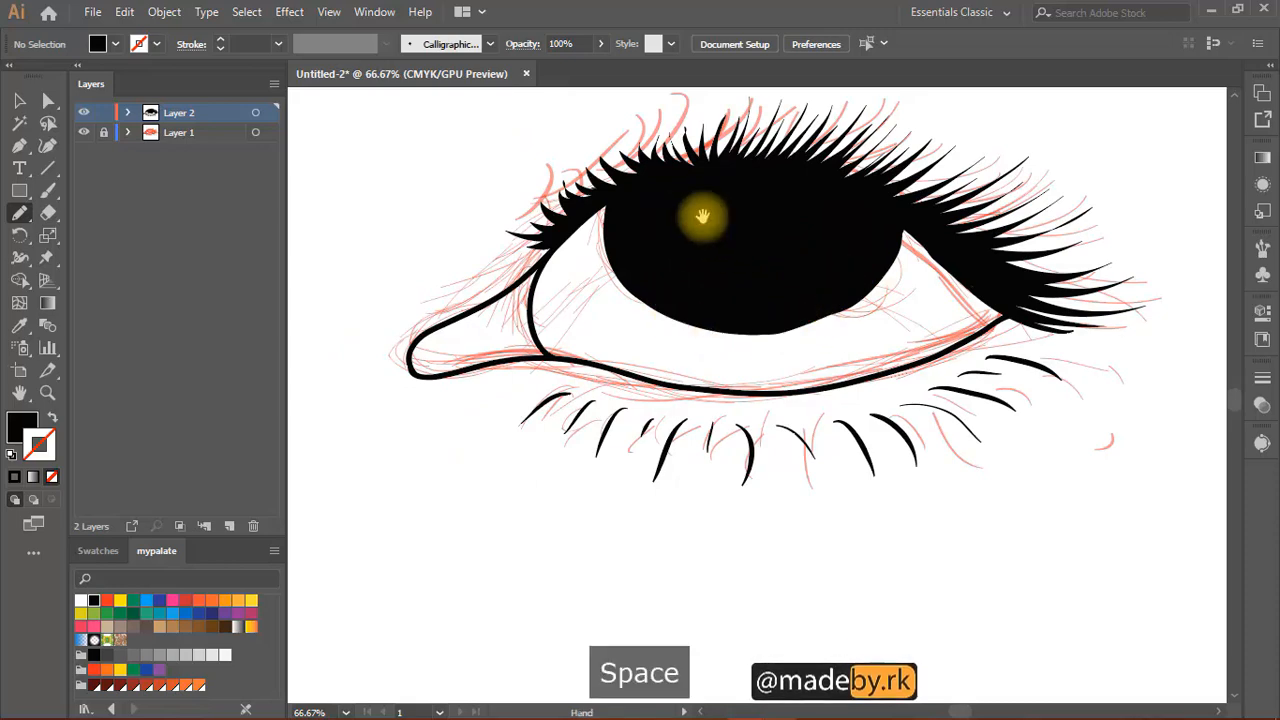
- Thicken the upper edge of the tear duct and the adjoining inner eyelid line with solid black Pencil shapes
mouse_move(700, 214)
left_mouse_down()
mouse_move(677, 386)
mouse_move(869, 349)
mouse_move(903, 249)
mouse_move(865, 283)
mouse_move(805, 278)
left_mouse_up()
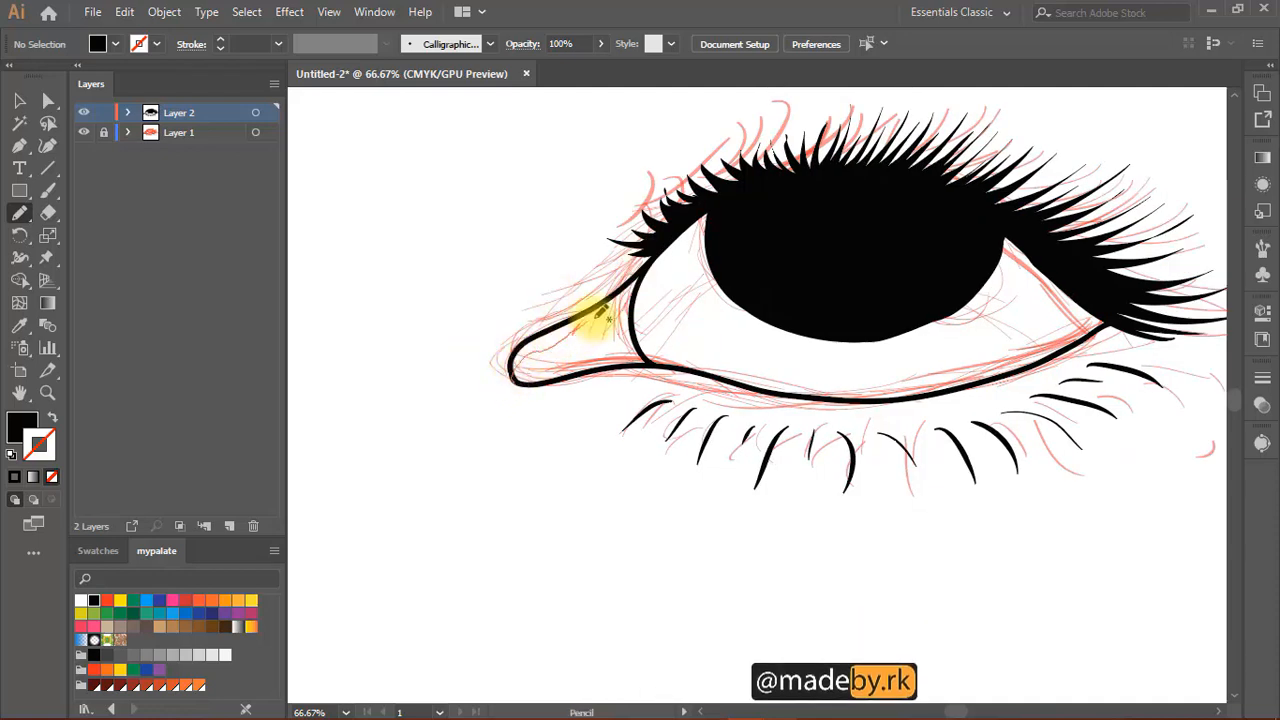
left_click_drag(630, 318, 655, 270)
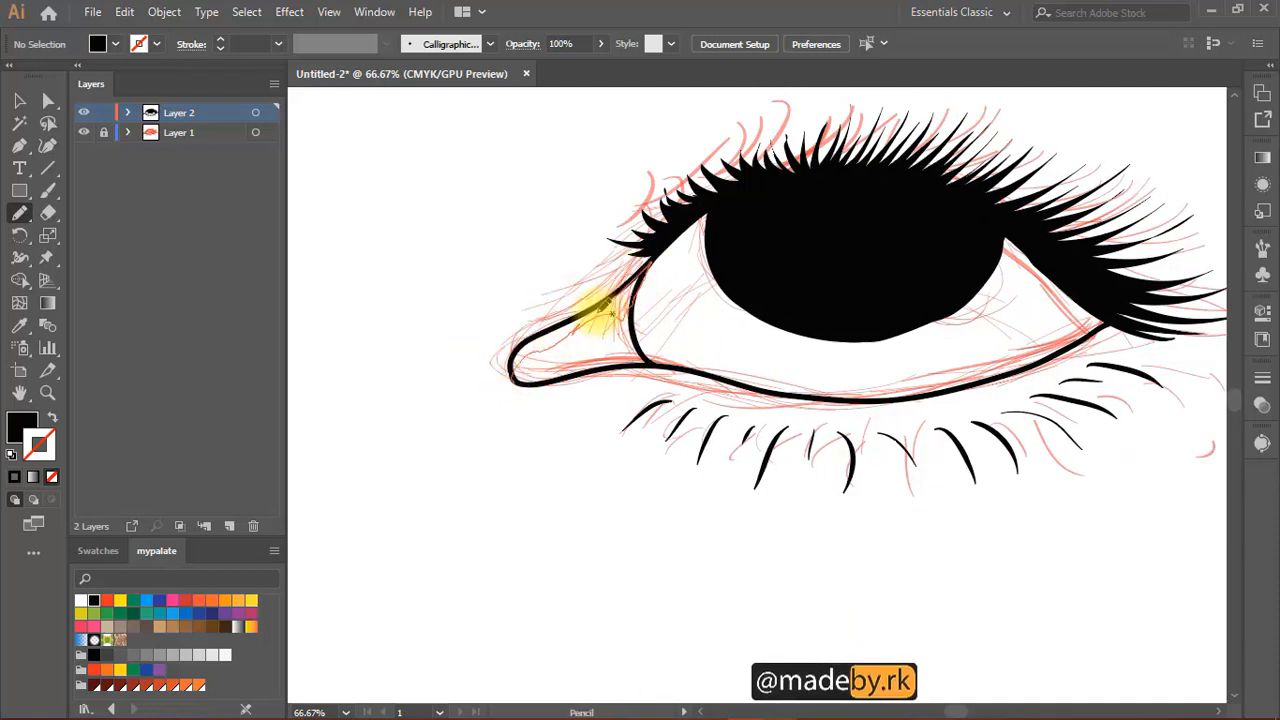
left_click_drag(512, 360, 590, 312)
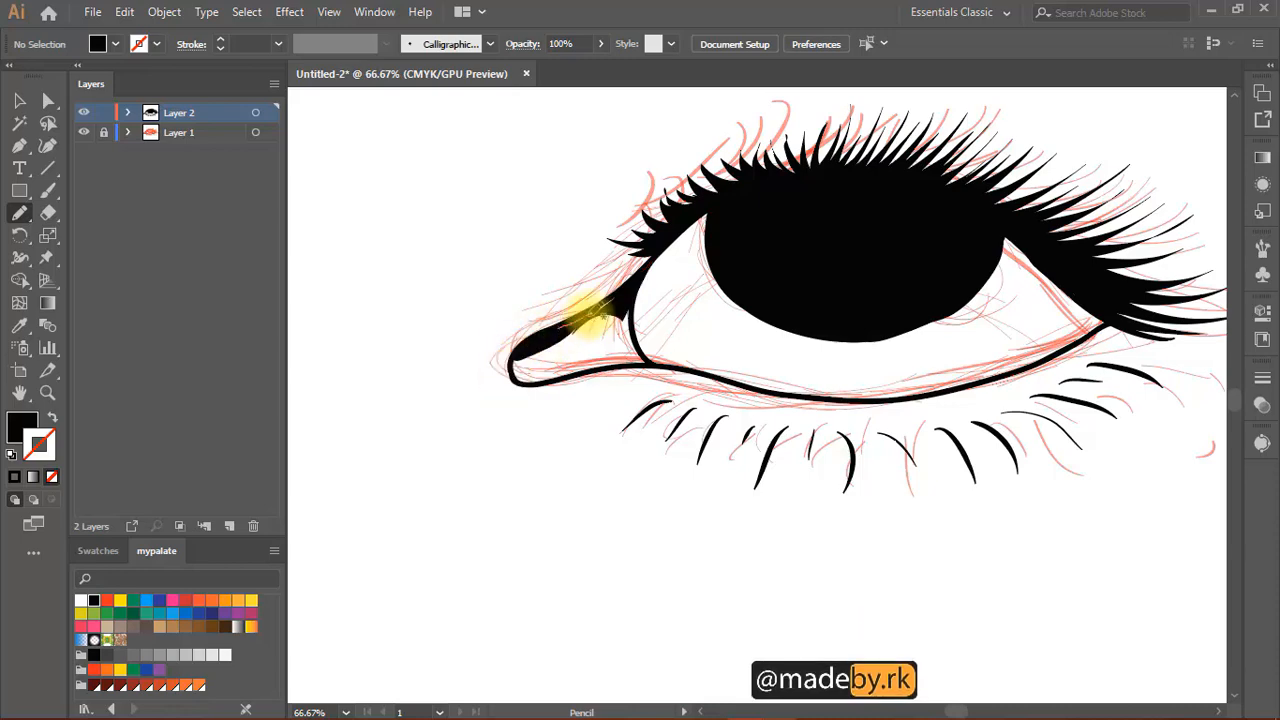
mouse_move(648, 258)
left_mouse_down()
mouse_move(623, 323)
mouse_move(569, 266)
mouse_move(529, 277)
mouse_move(492, 332)
left_mouse_up()
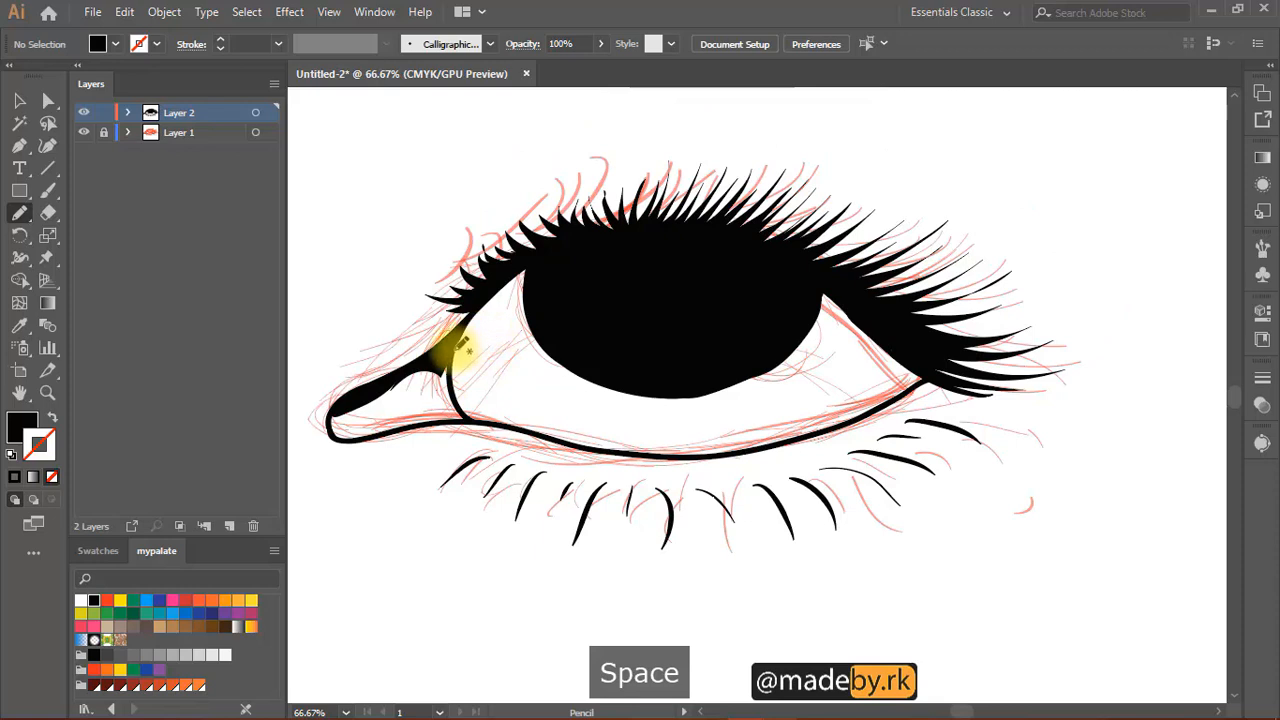
key("ctrl+z")
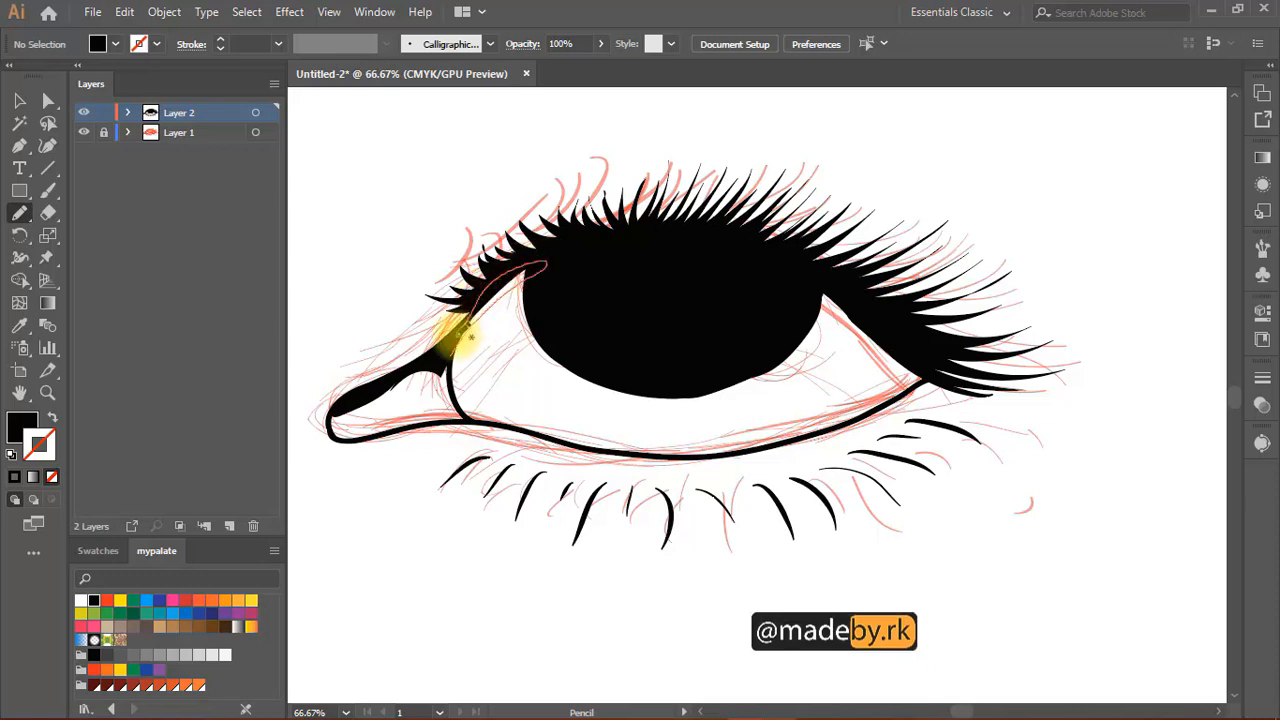
- Fill the small gaps in black where the outer upper eyelid meets the iris's edge and the eye's outer corner
mouse_move(639, 339)
left_mouse_down()
mouse_move(726, 286)
mouse_move(778, 228)
left_mouse_up()
left_click_drag(873, 218, 845, 207)
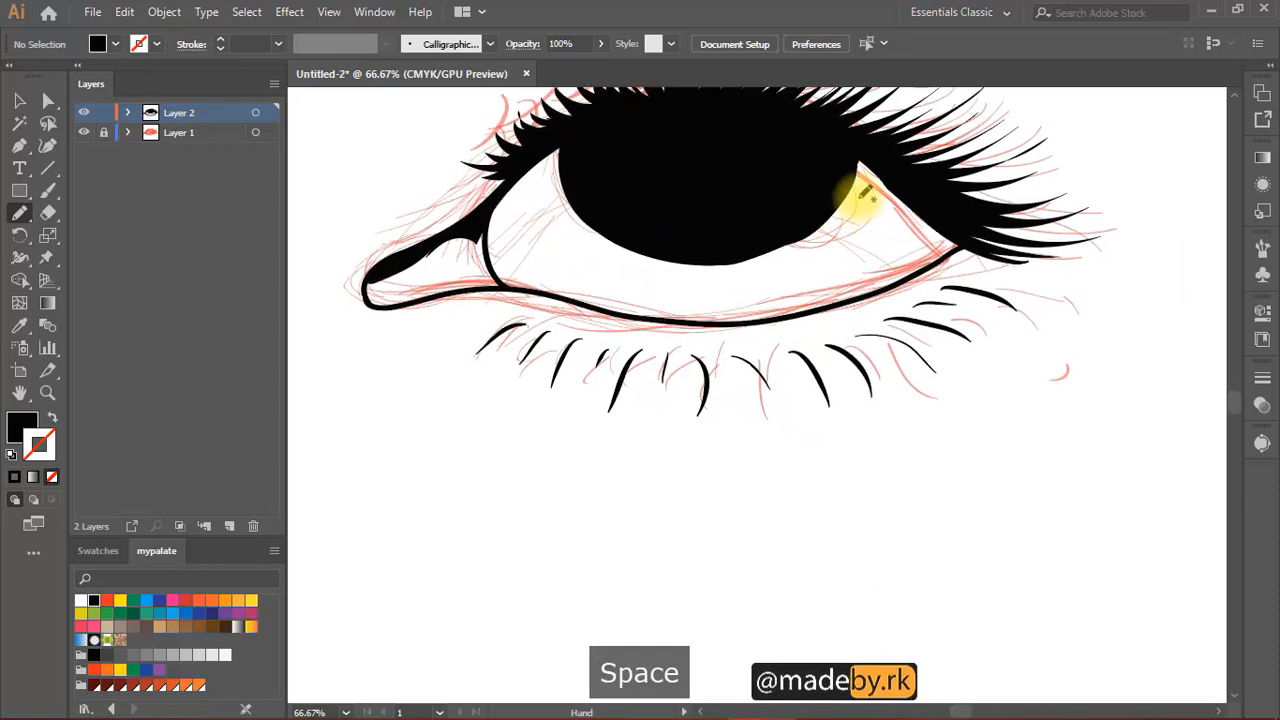
key("ctrl+z")
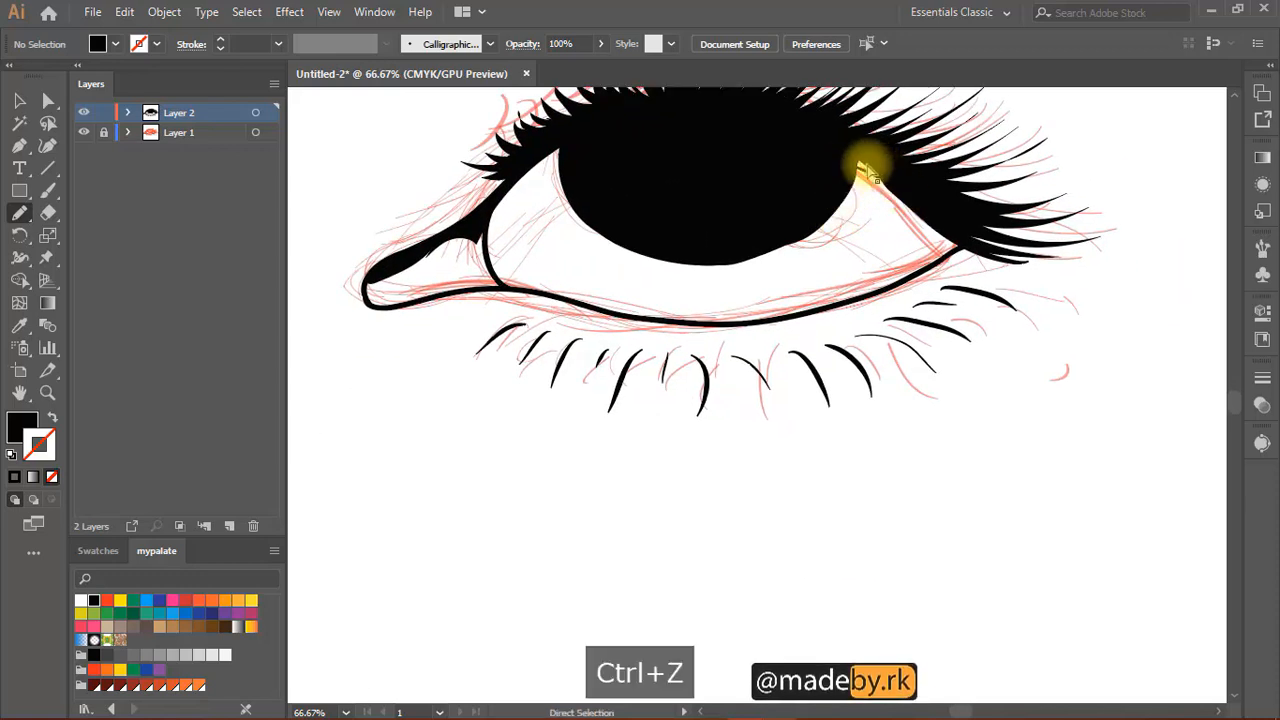
mouse_move(862, 170)
left_mouse_down()
mouse_move(925, 228)
mouse_move(853, 169)
left_mouse_up()
left_click_drag(915, 292, 935, 270)
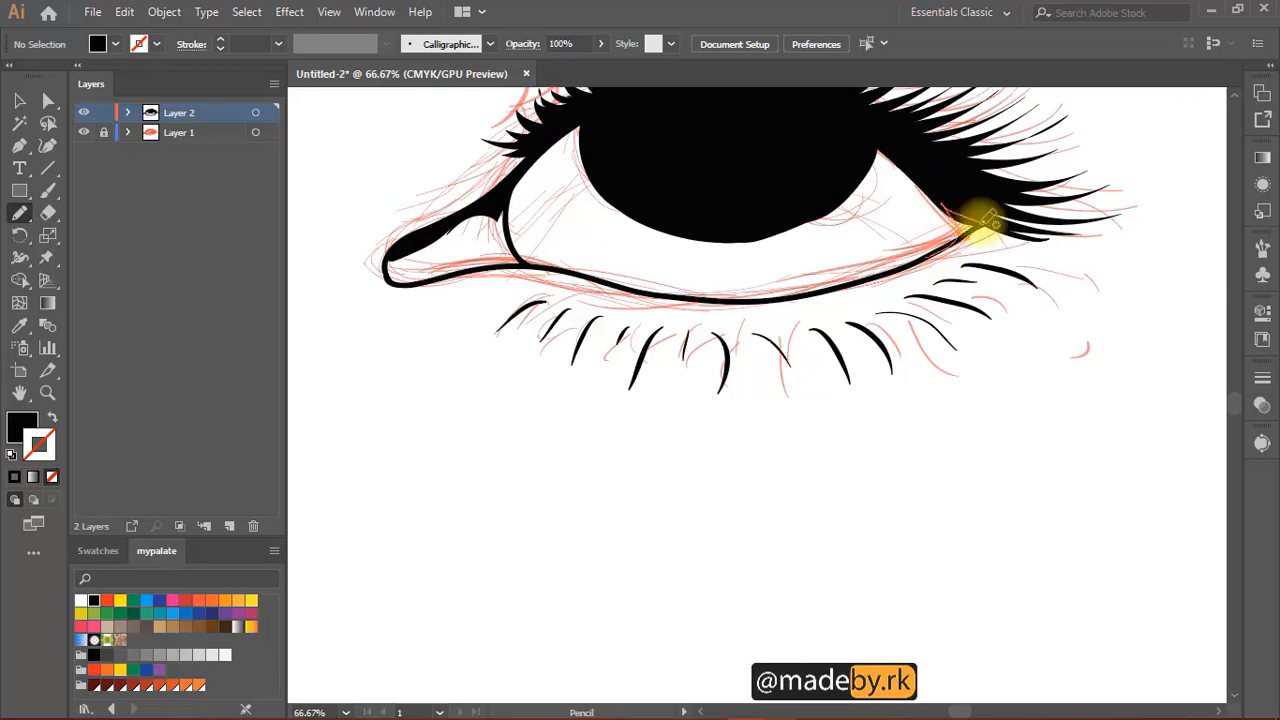
key("space")
mouse_move(920, 237)
left_mouse_down()
mouse_move(934, 380)
mouse_move(943, 366)
mouse_move(852, 436)
left_mouse_up()
left_click_drag(831, 341, 815, 386)
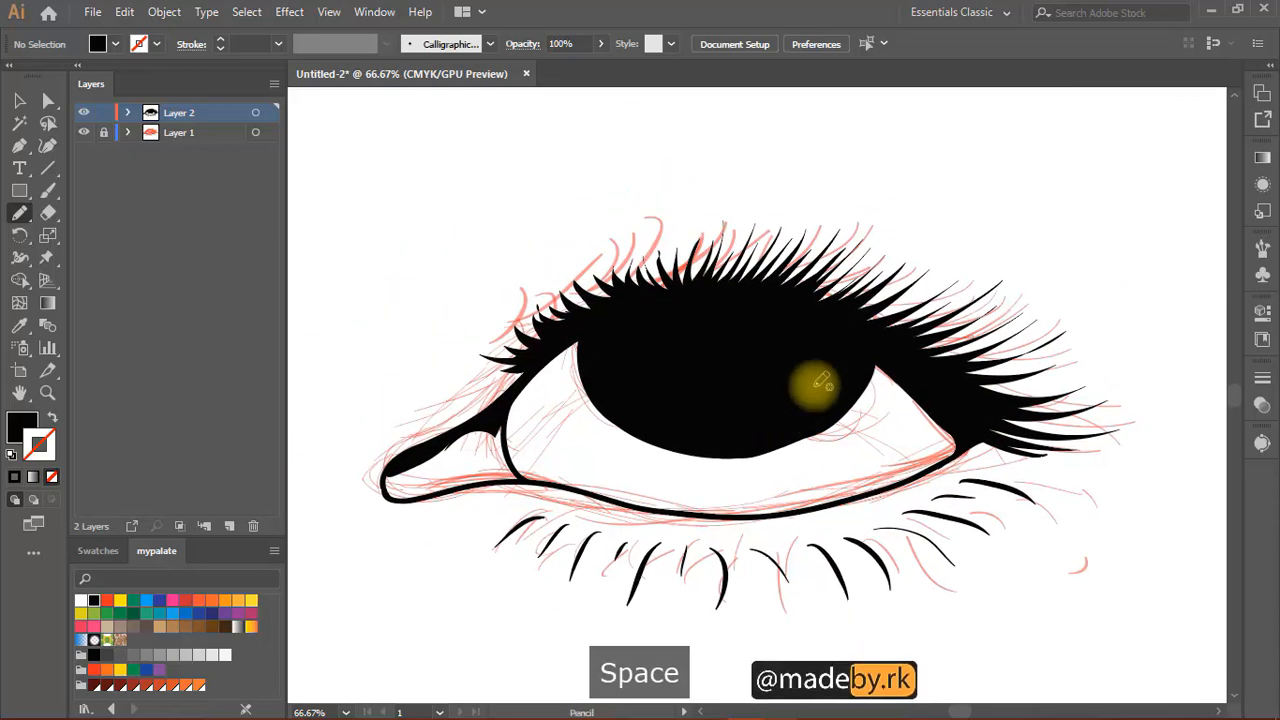
- Thicken the rounded tip of the tear duct with black Pencil shapes that blend into its upper edge, undoing unsatisfactory strokes
scroll(820, 383, "down", 4)
scroll(877, 277, "up", 3)
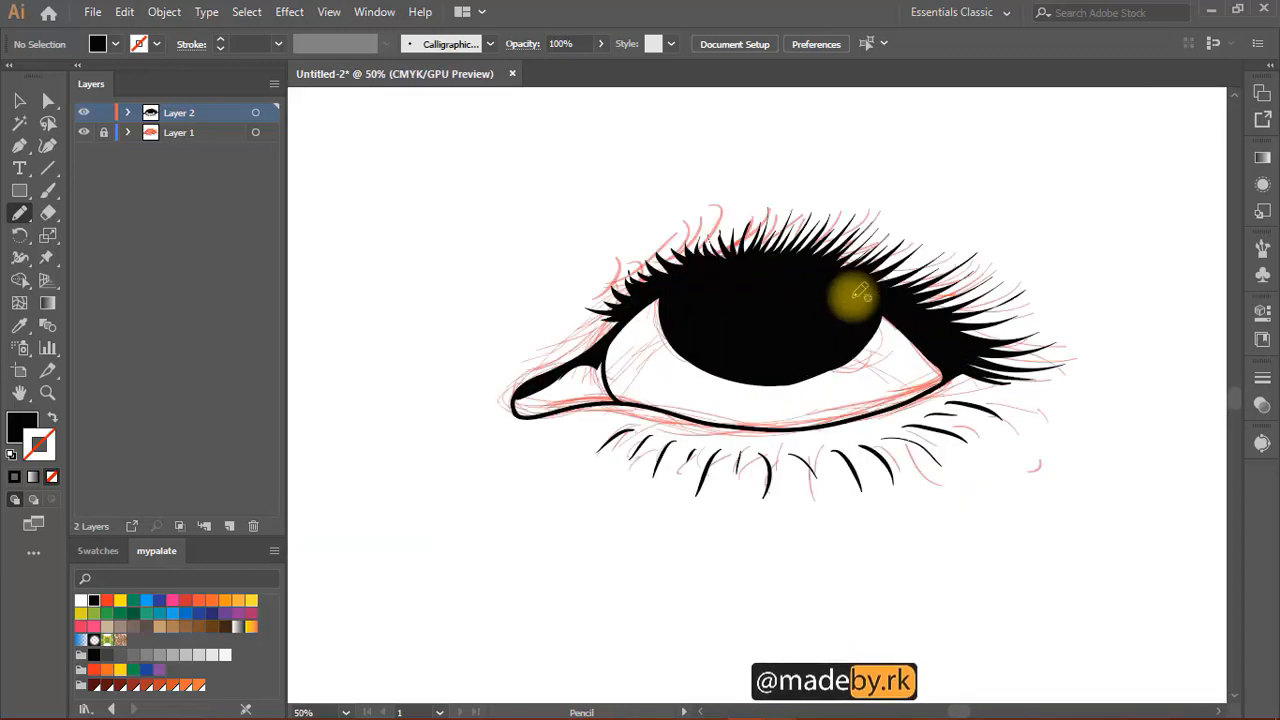
key("space")
mouse_move(814, 354)
left_mouse_down()
mouse_move(766, 314)
mouse_move(800, 350)
left_mouse_up()
scroll(794, 363, "down", 1)
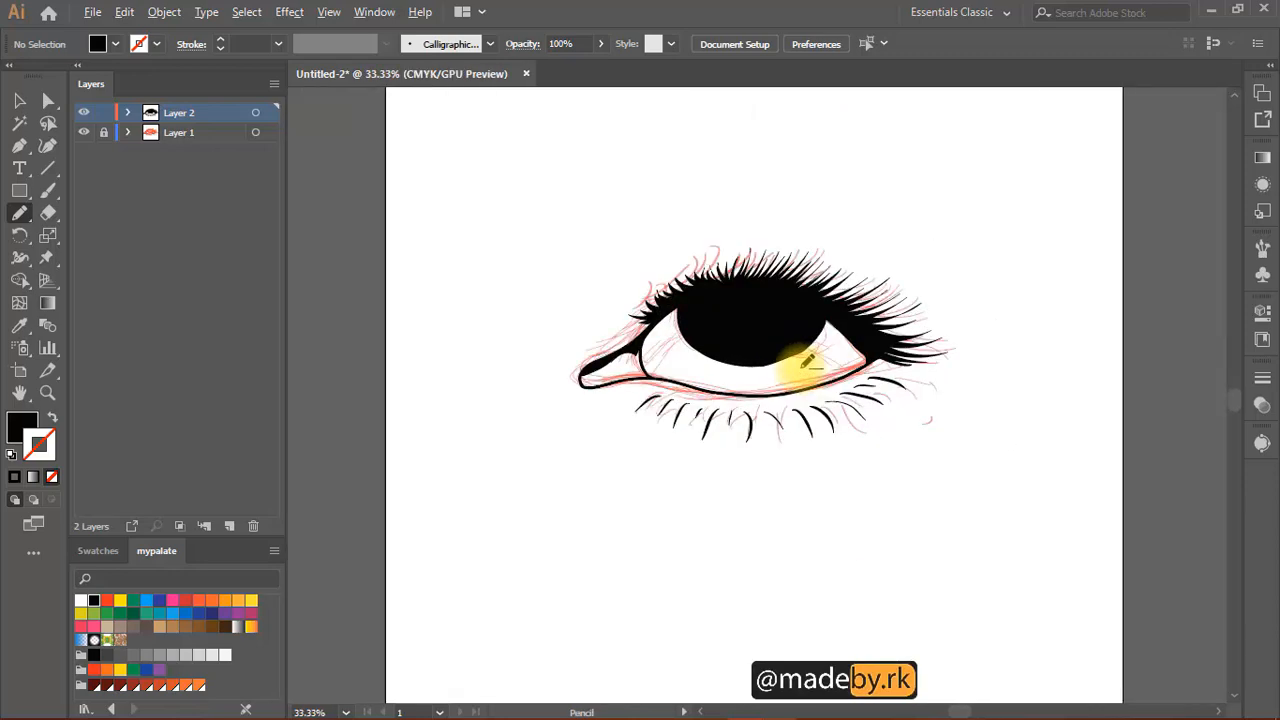
scroll(780, 400, "up", 2)
mouse_move(662, 336)
left_mouse_down()
mouse_move(728, 387)
mouse_move(674, 414)
mouse_move(451, 337)
mouse_move(465, 340)
left_mouse_up()
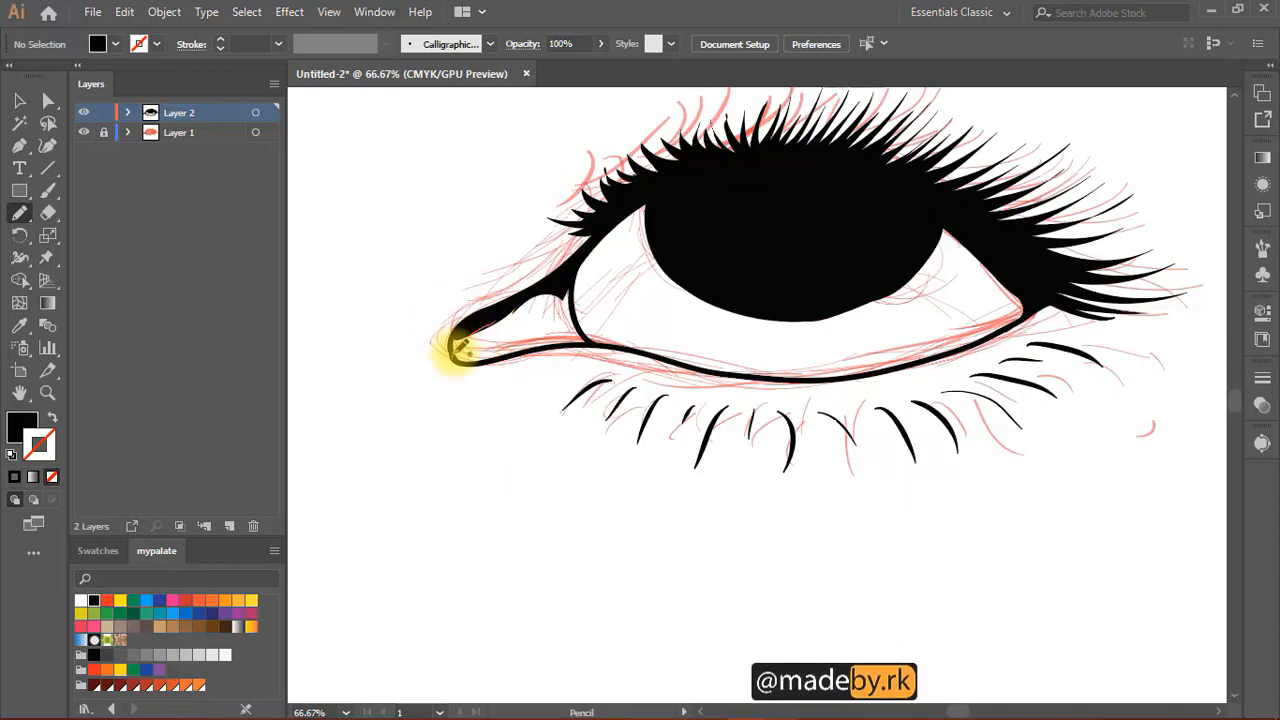
key("ctrl+z")
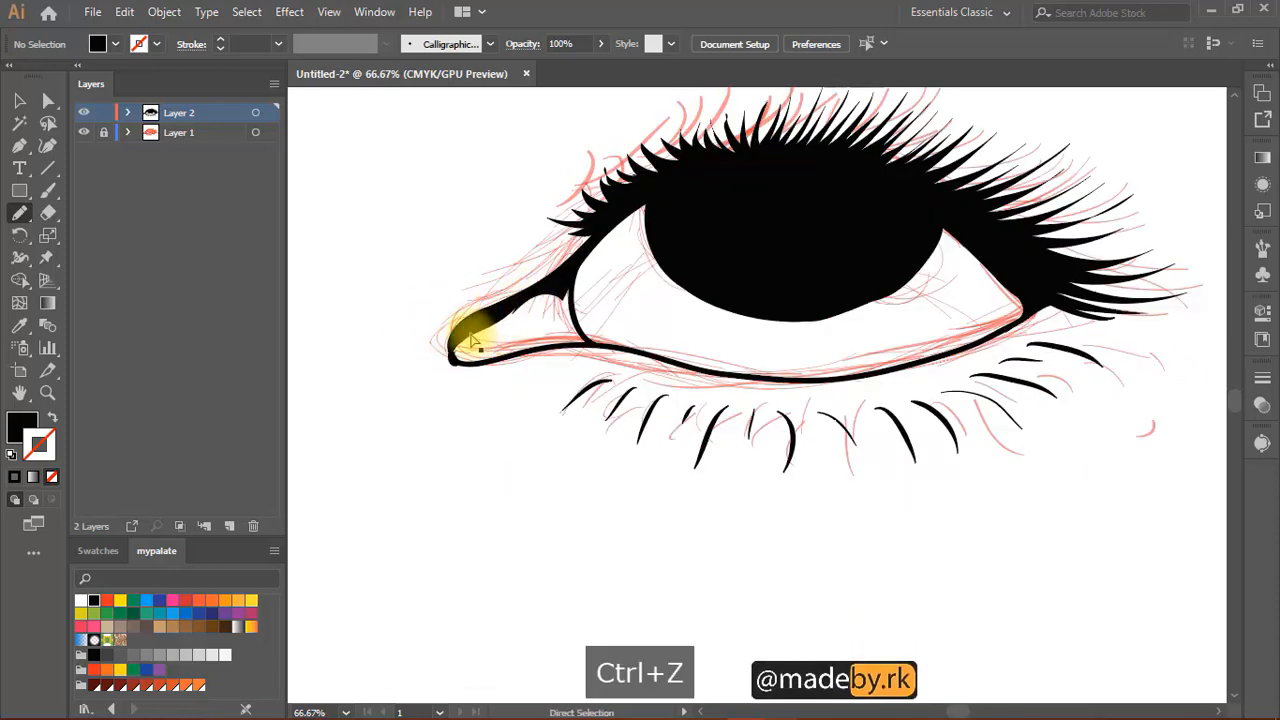
key("ctrl+z")
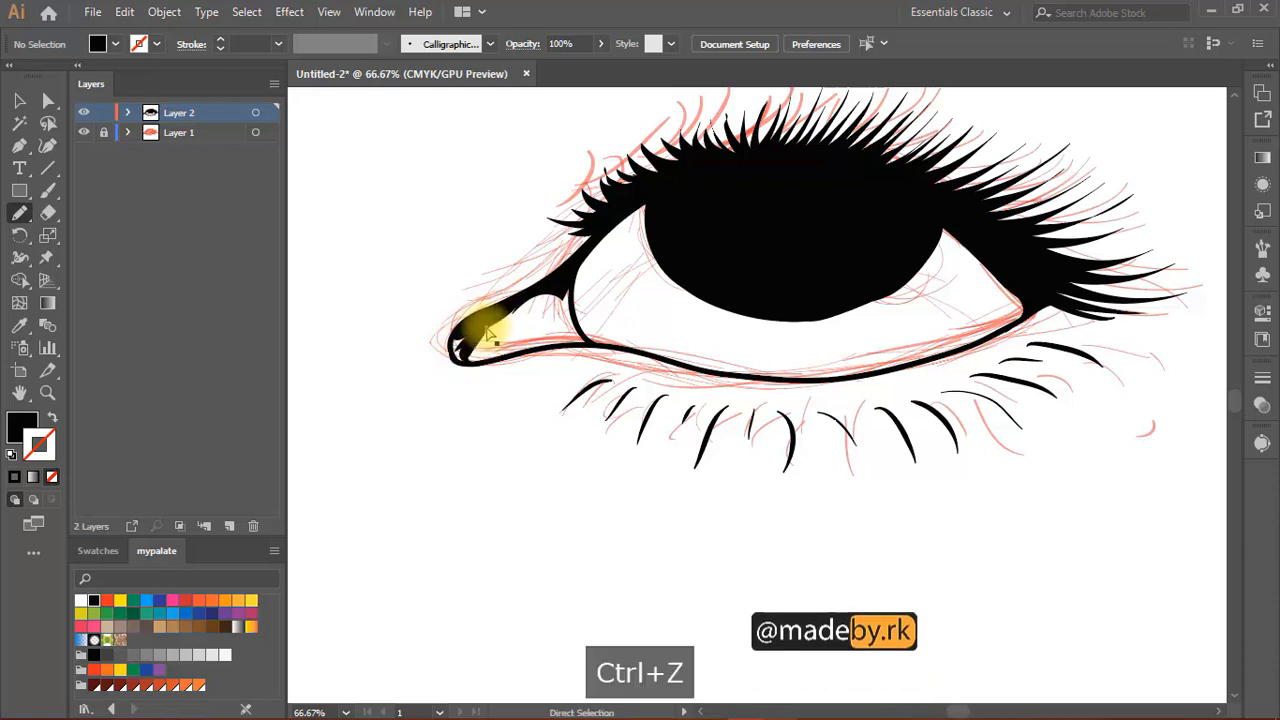
left_click_drag(470, 343, 482, 357)
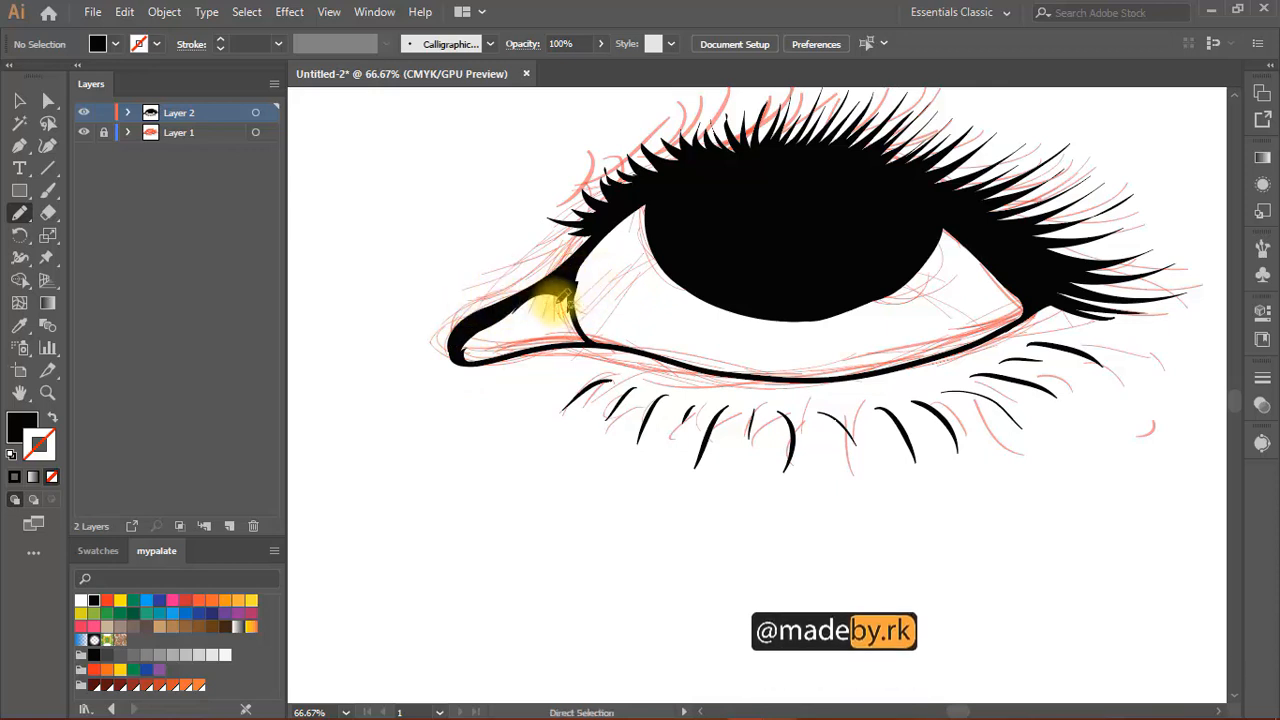
key("ctrl+z")
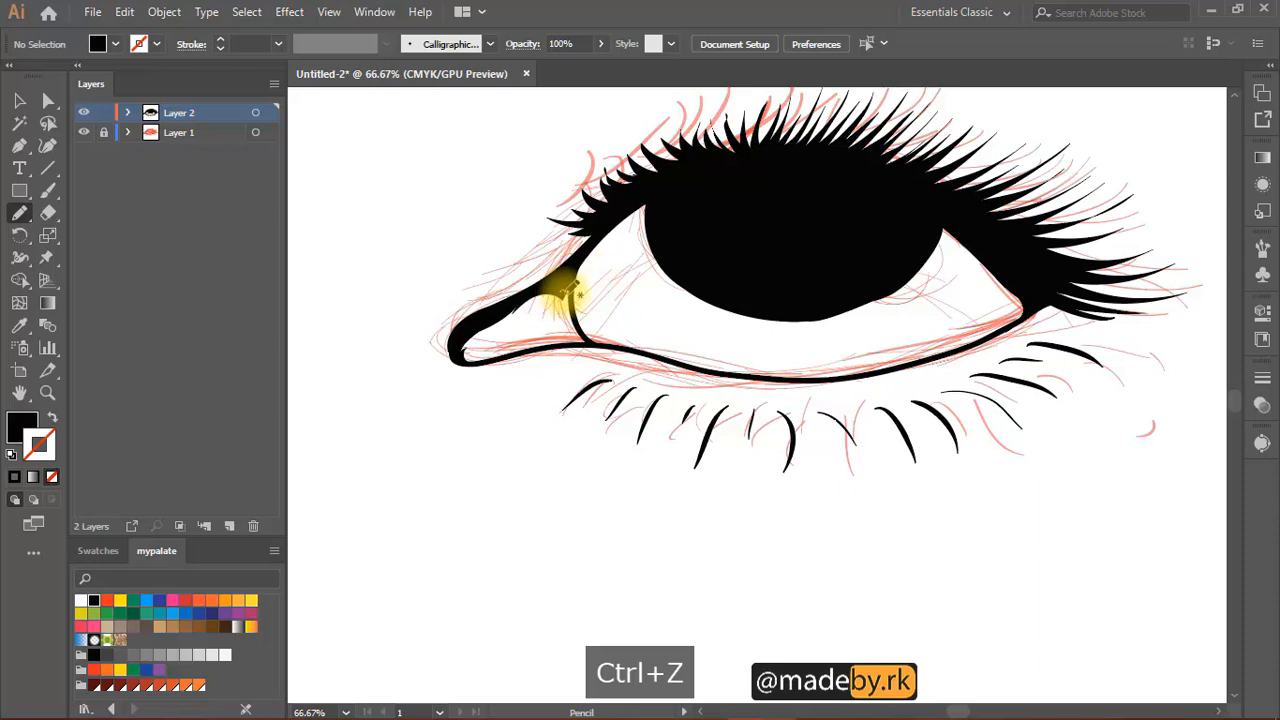
key("space")
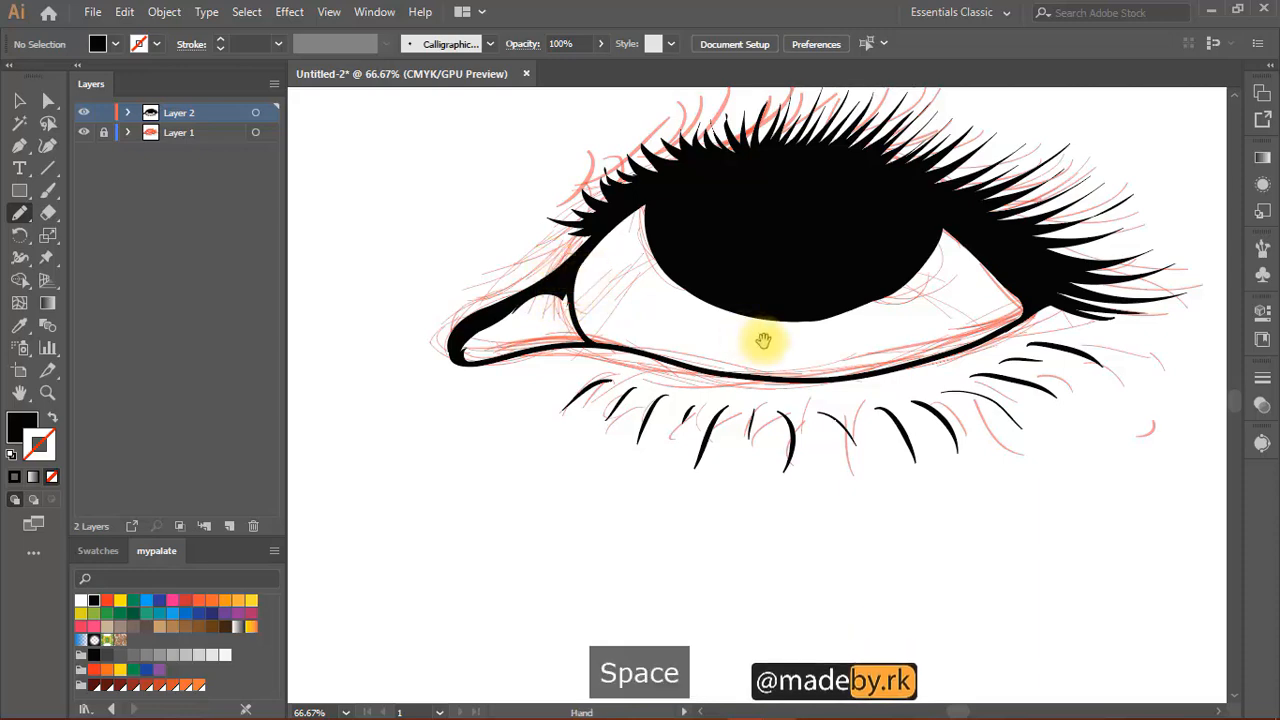
- Examine the black lids, lashes and tear duct against the red sketch, undoing the stray stroke at the outer lashes
left_click_drag(763, 341, 734, 334)
mouse_move(609, 237)
left_mouse_down()
mouse_move(765, 378)
mouse_move(751, 304)
left_mouse_up()
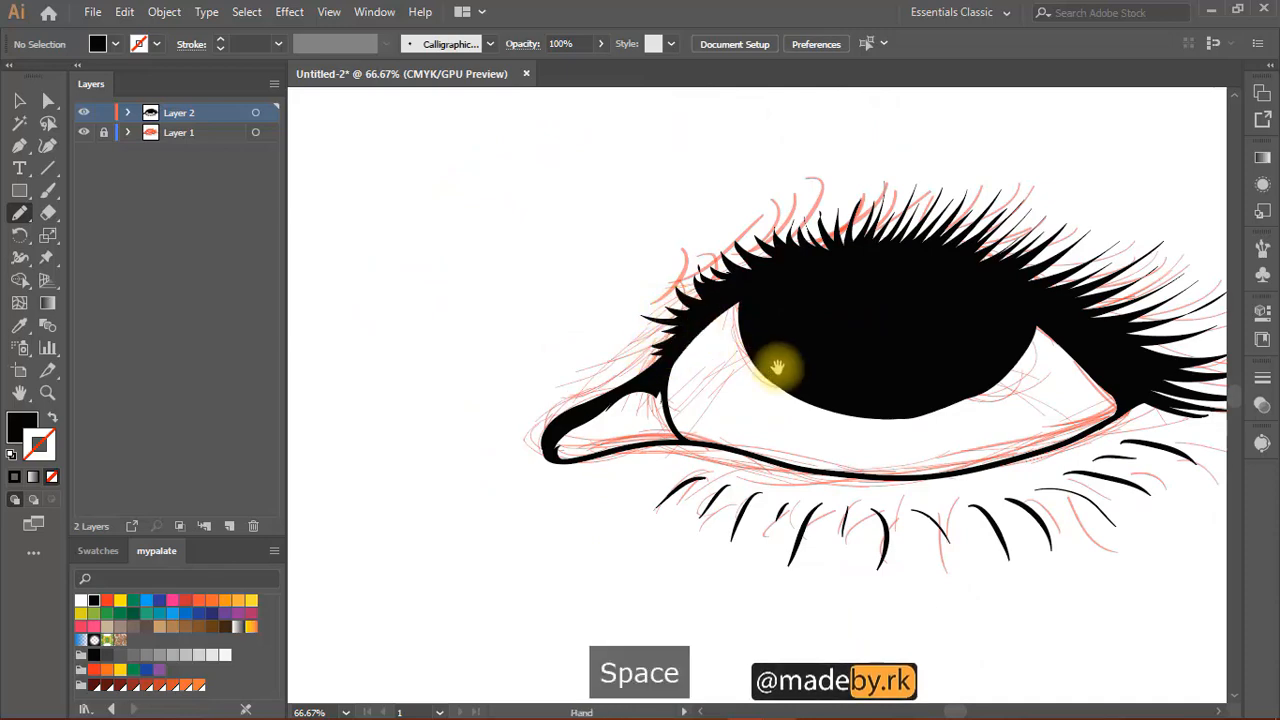
left_click_drag(905, 401, 681, 218)
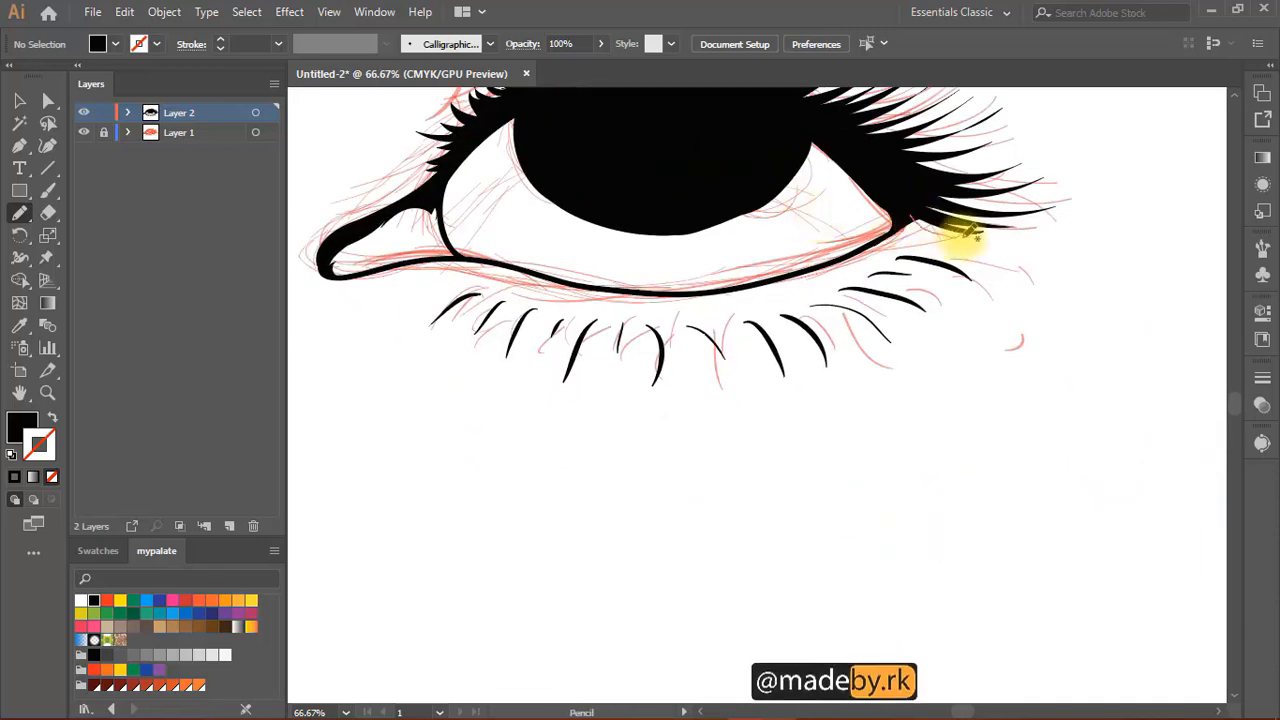
key("ctrl+z")
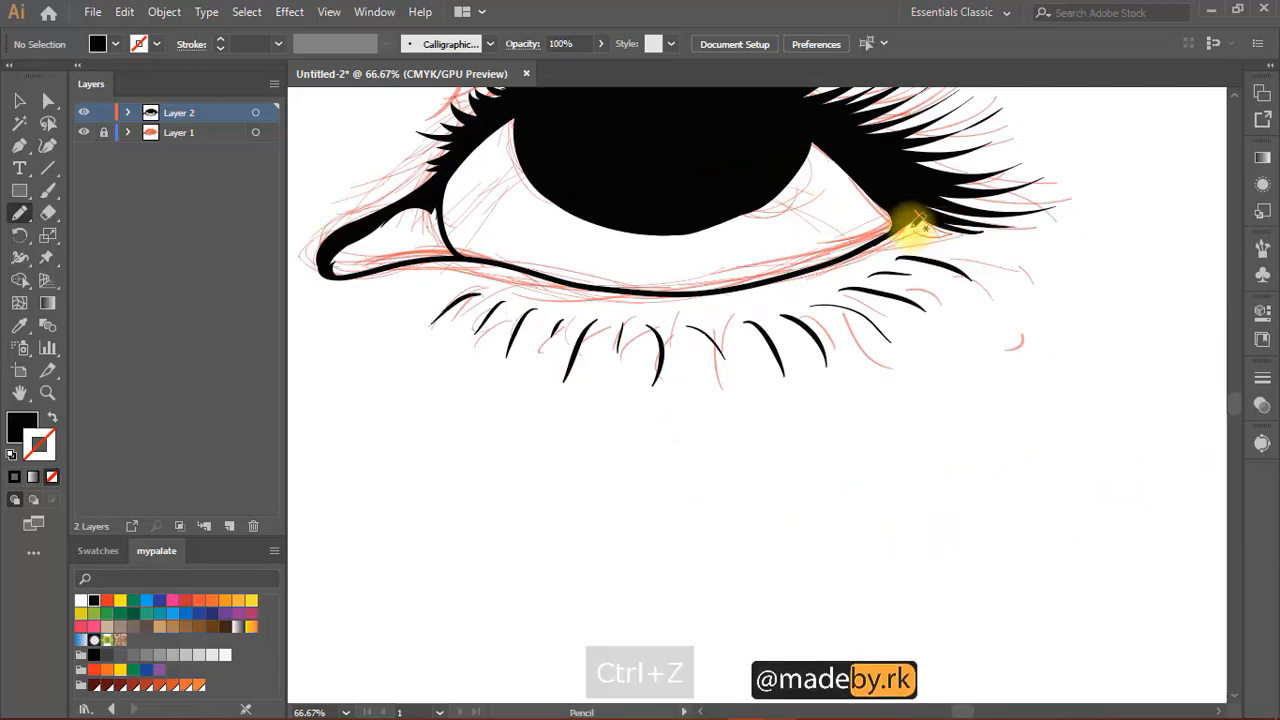
key("space")
left_click_drag(931, 193, 935, 320)
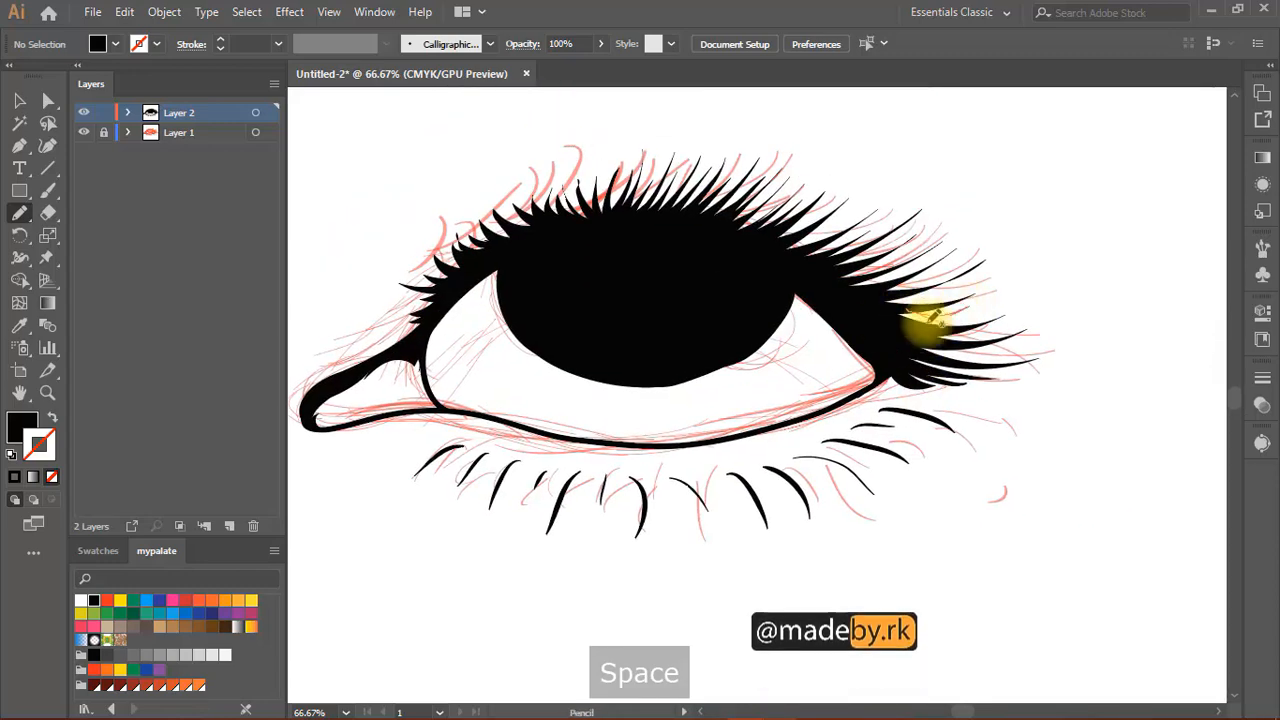
left_click_drag(877, 288, 876, 320)
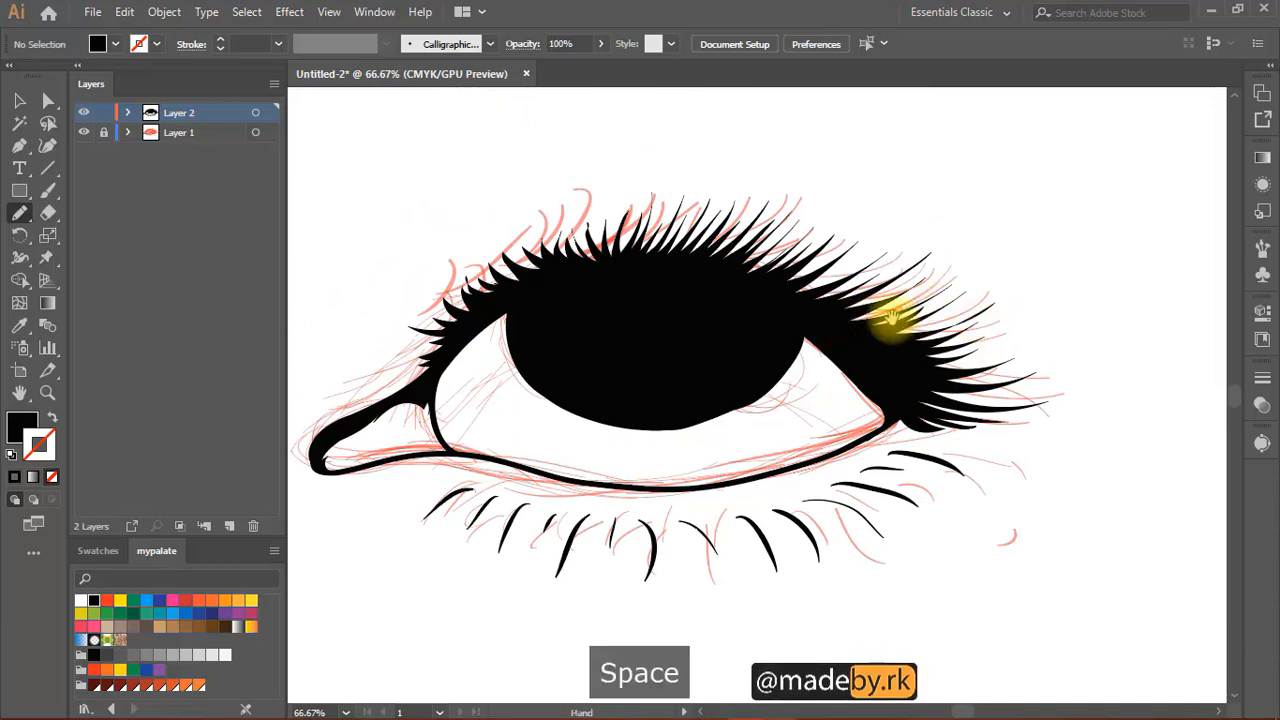
mouse_move(838, 287)
left_mouse_down()
mouse_move(963, 366)
mouse_move(877, 240)
left_mouse_up()
left_click_drag(852, 348, 749, 349)
left_click_drag(785, 468, 785, 487)
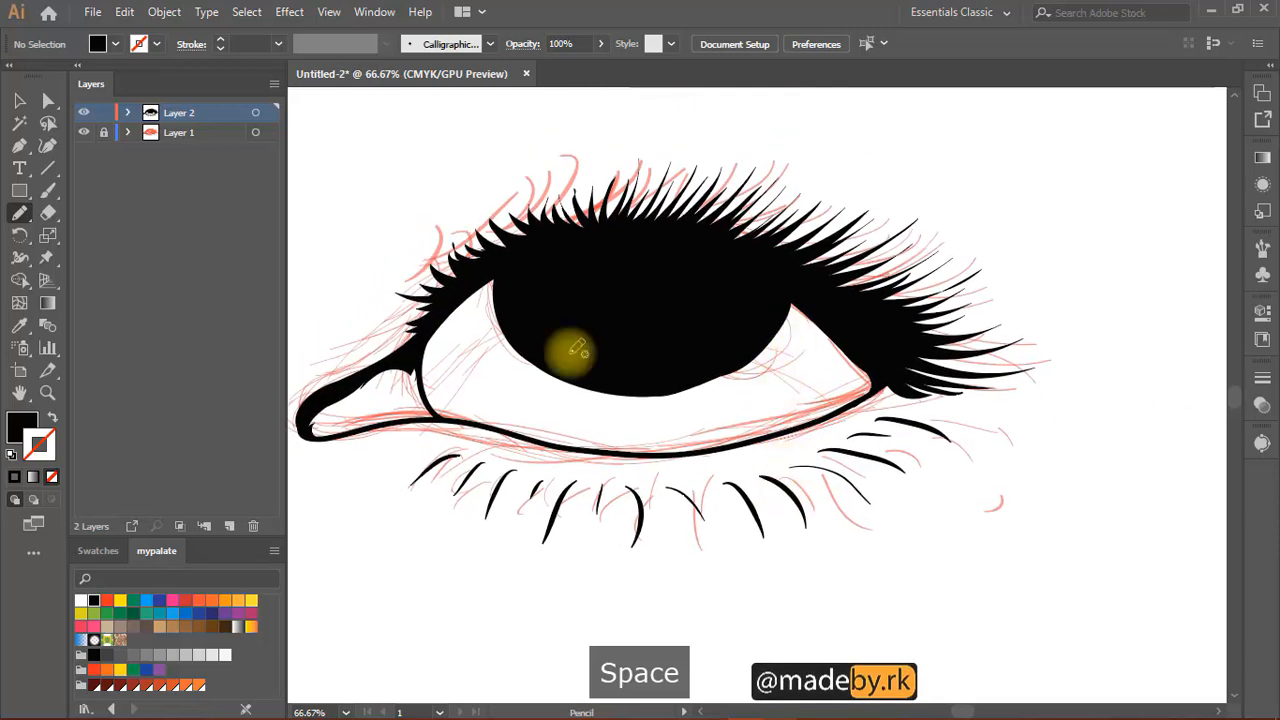
left_click_drag(571, 340, 571, 320)
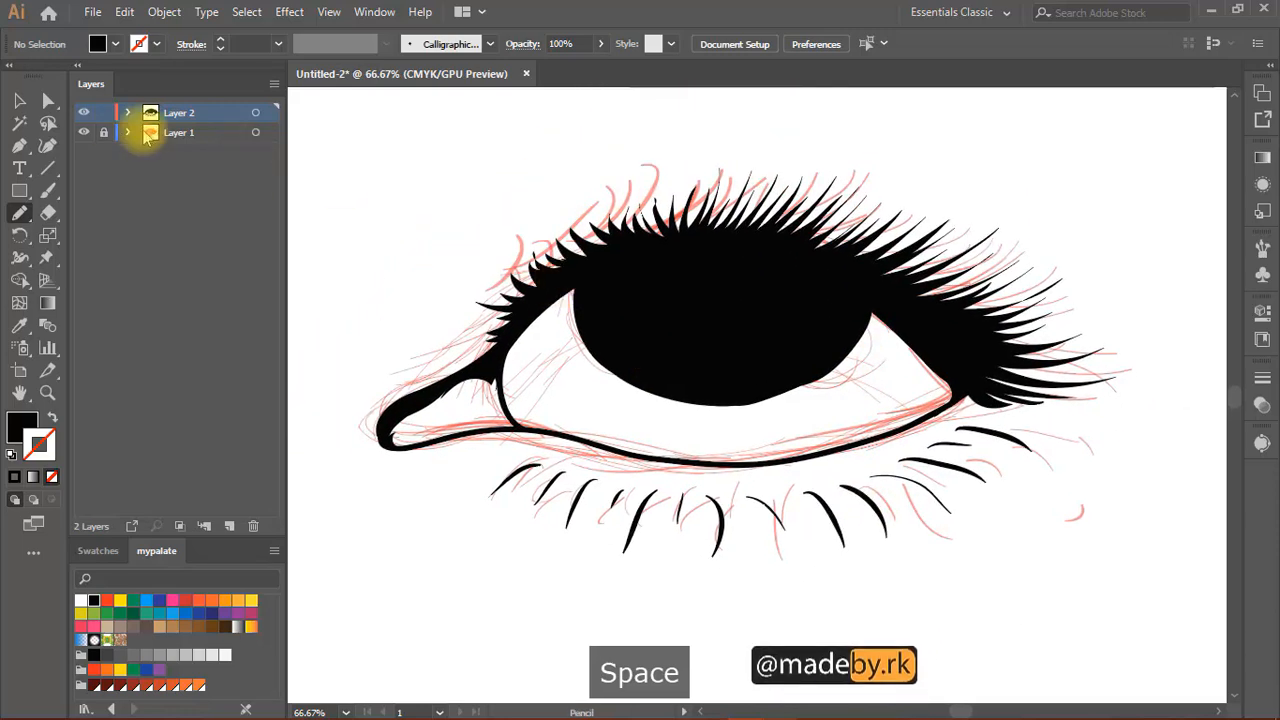
- Hide the red sketch on Layer 1 and review the black line art on its own, up close and against the whole artboard
left_click(84, 132)
mouse_move(624, 410)
left_mouse_down()
mouse_move(660, 360)
mouse_move(644, 396)
left_mouse_up()
scroll(700, 402, "down", 3)
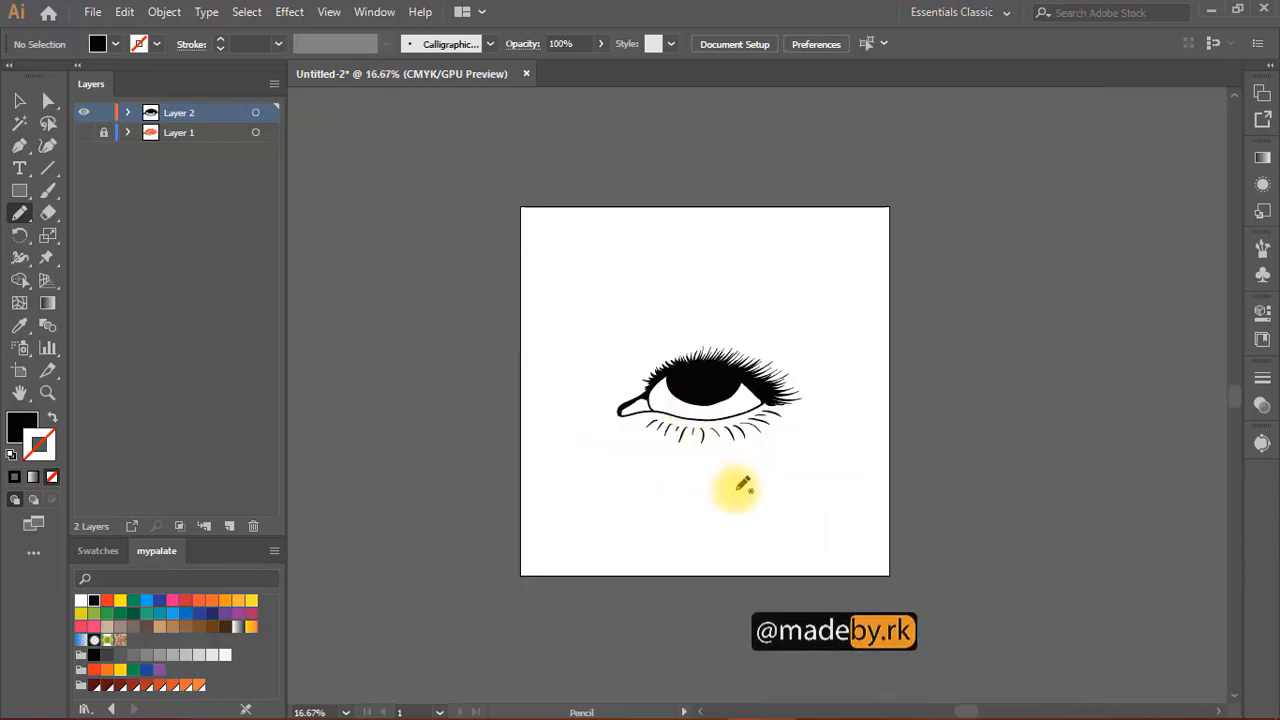
scroll(708, 412, "up", 3)
scroll(708, 402, "down", 1)
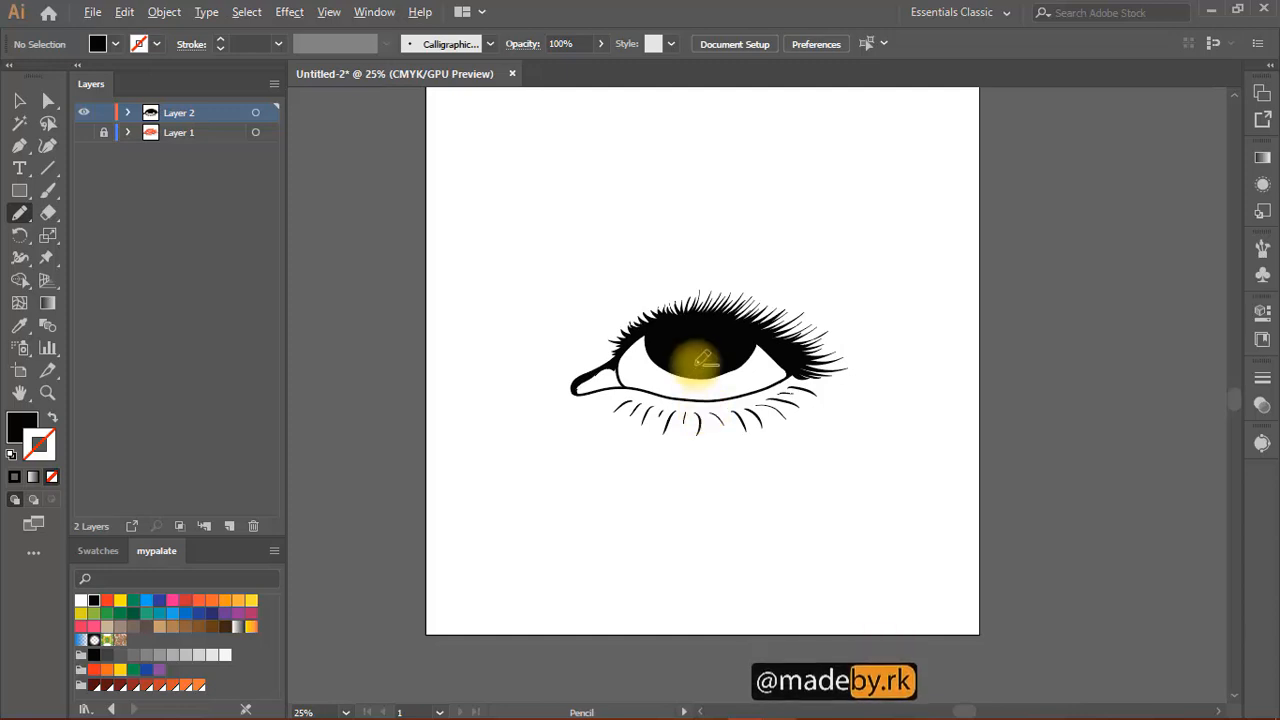
scroll(700, 362, "up", 3)
key("space")
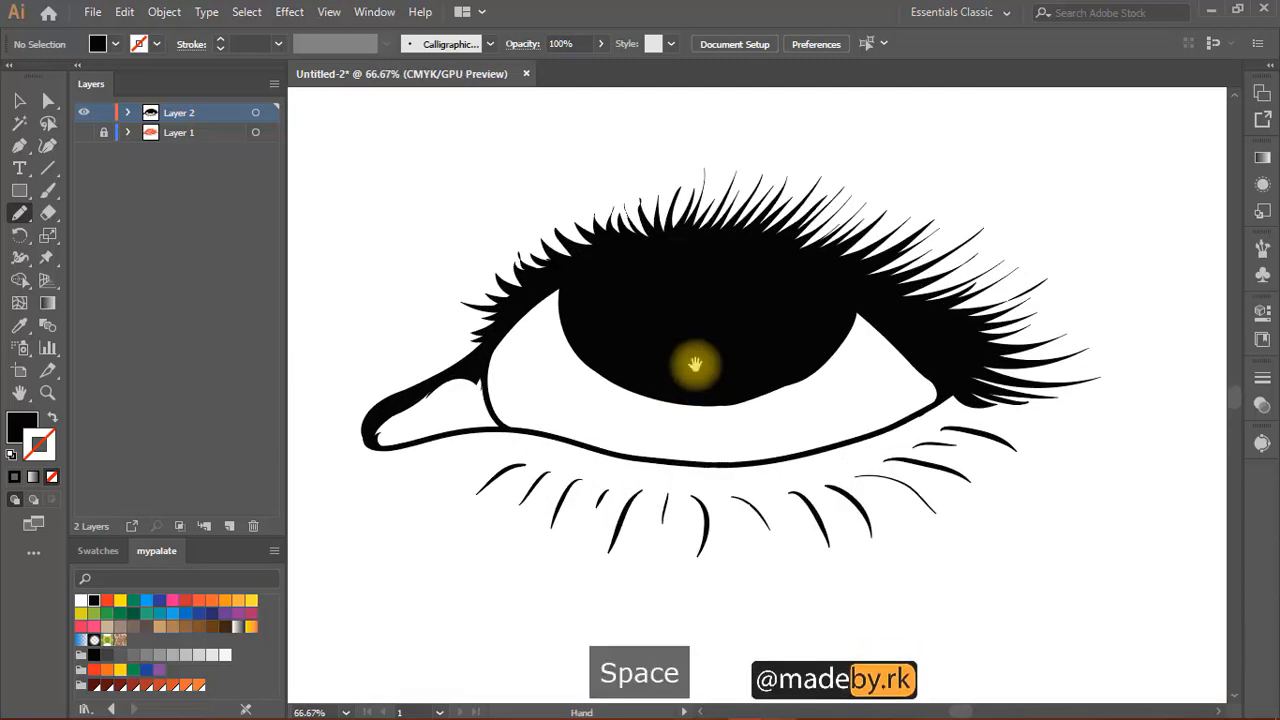
mouse_move(635, 316)
left_mouse_down()
mouse_move(634, 339)
mouse_move(671, 341)
left_mouse_up()
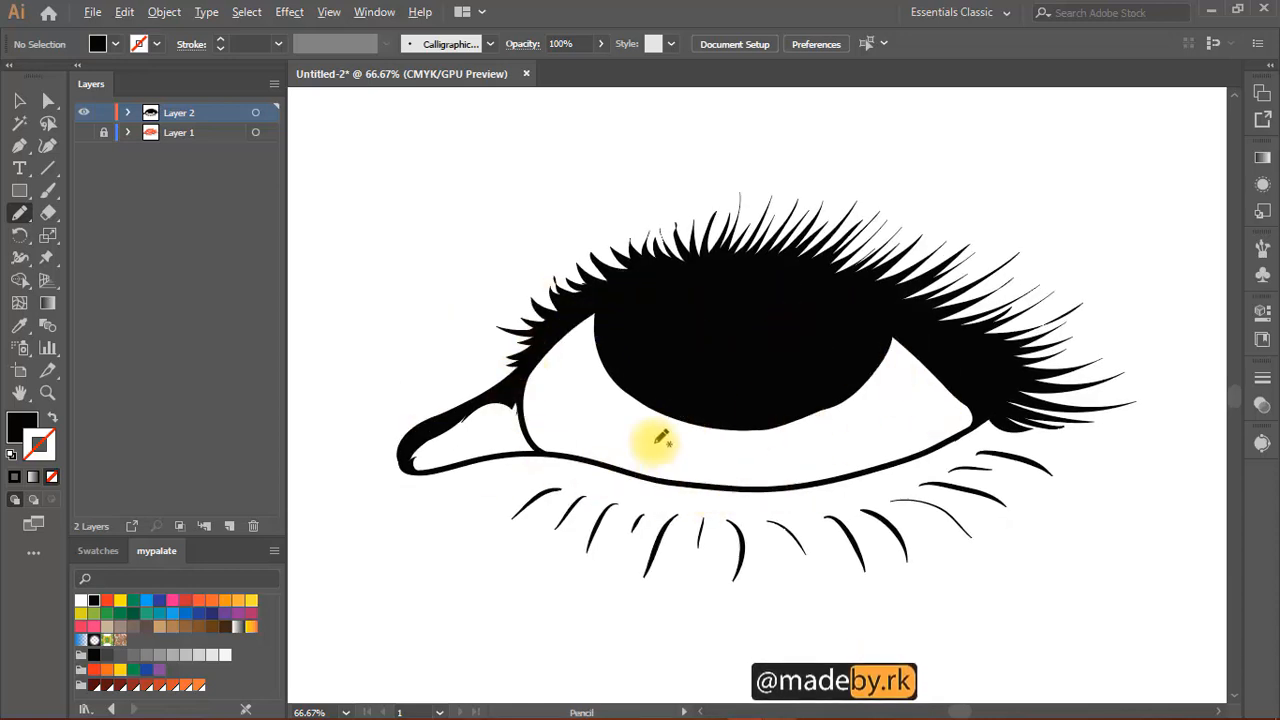
scroll(661, 437, "down", 2)
key("space")
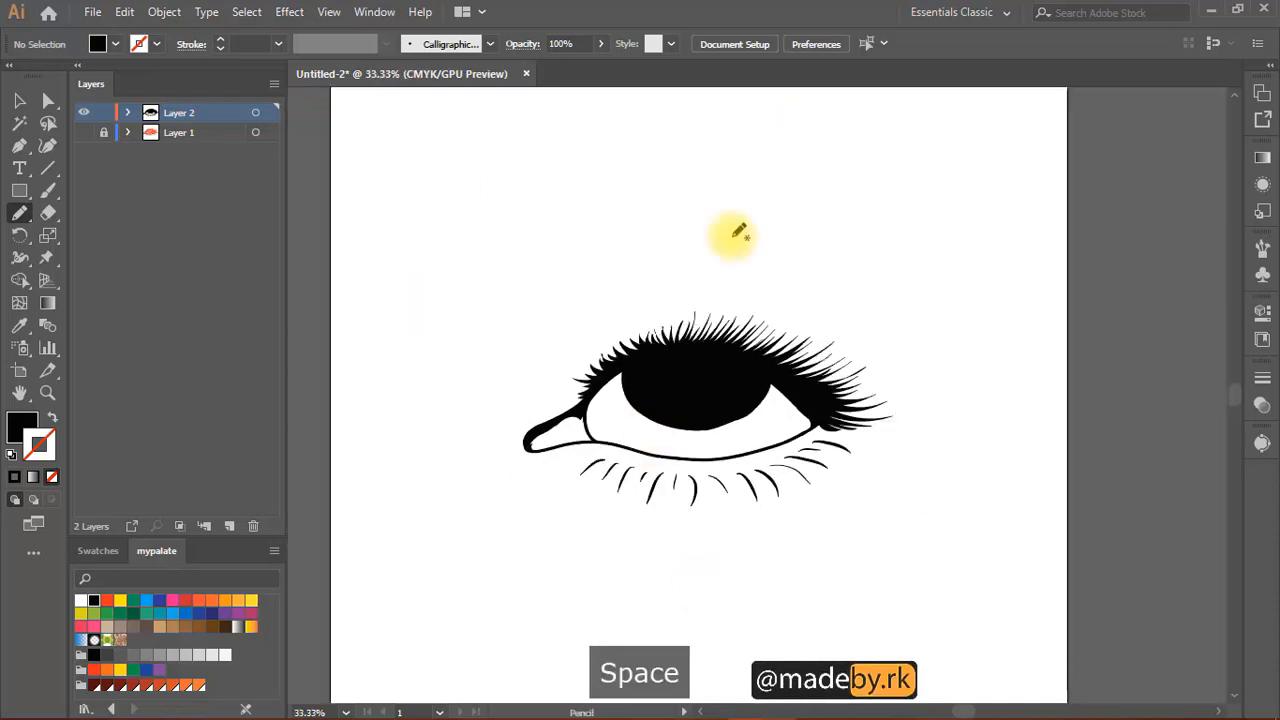
mouse_move(724, 455)
left_mouse_down()
mouse_move(712, 377)
mouse_move(682, 399)
left_mouse_up()
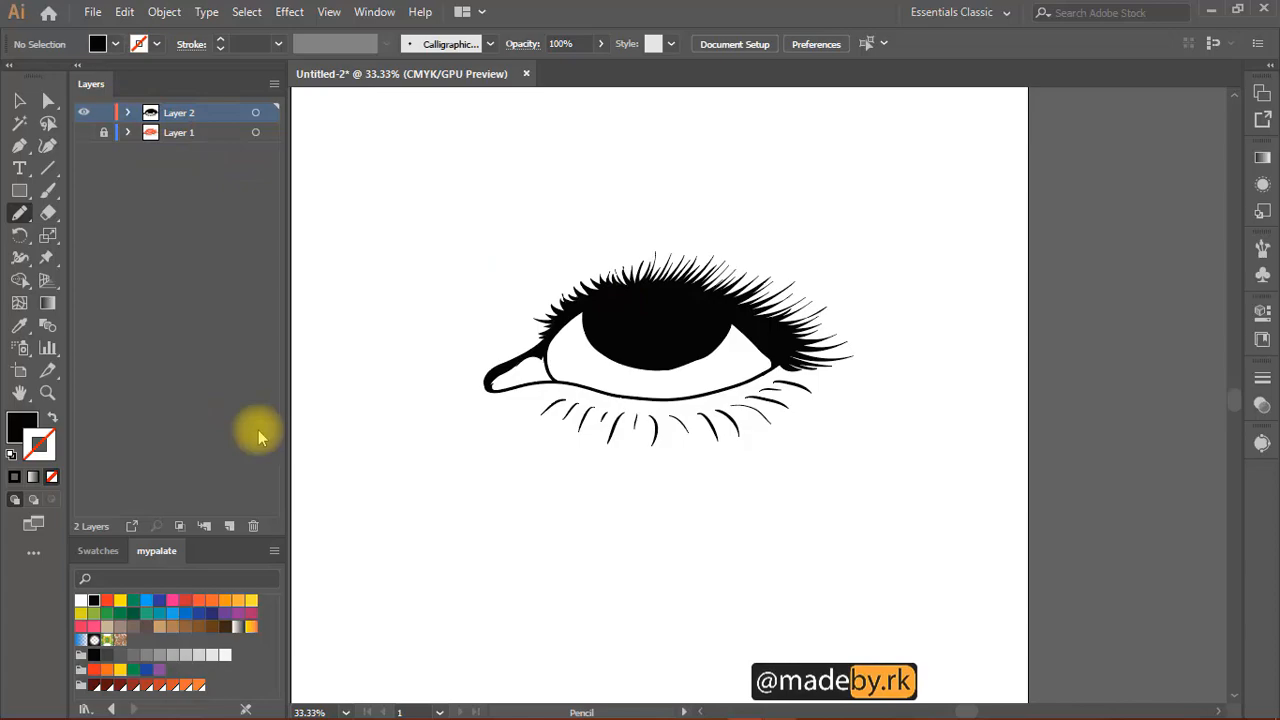
- Select all the line art on Layer 2 and expand its appearance into plain filled paths
key("ctrl+a")
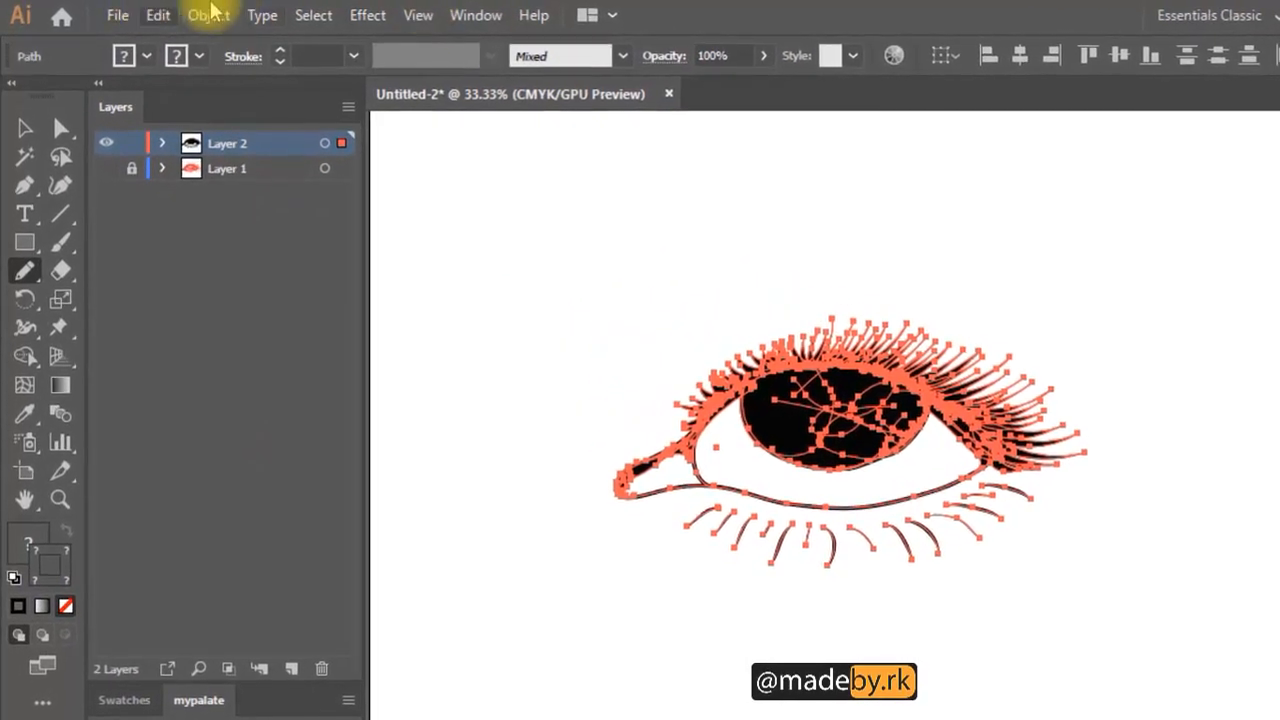
left_click(208, 15)
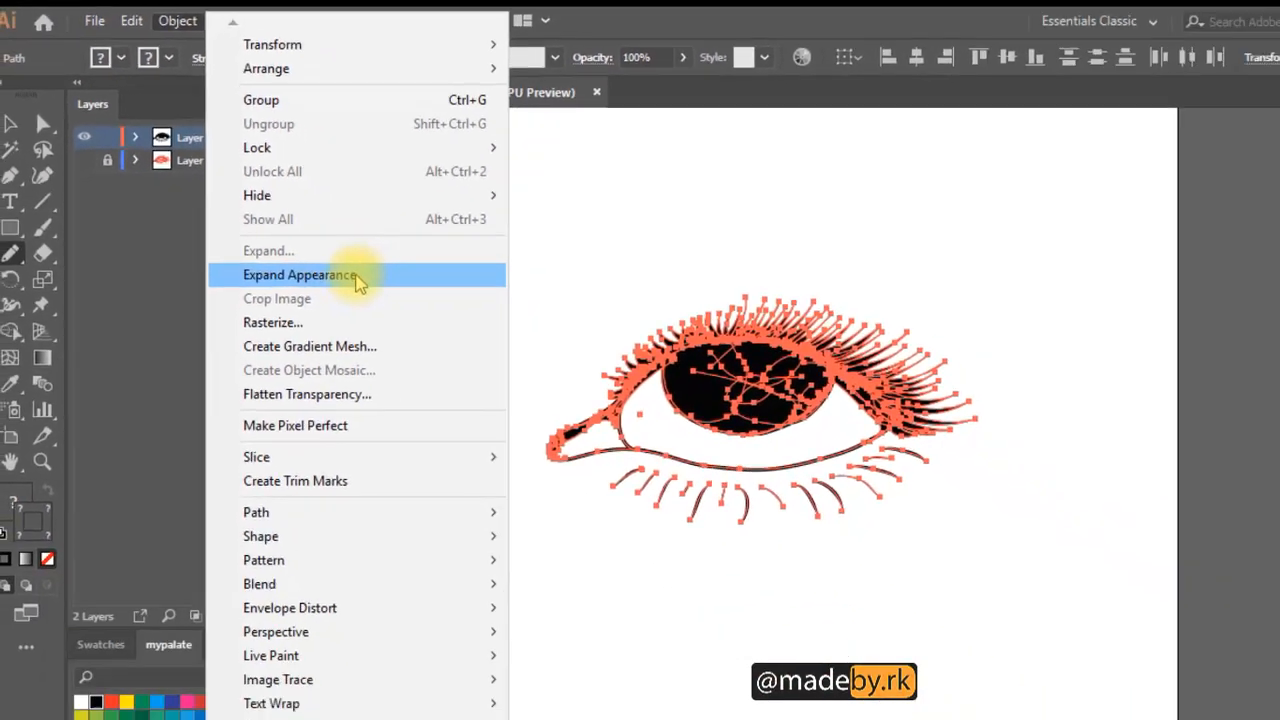
left_click(455, 420)
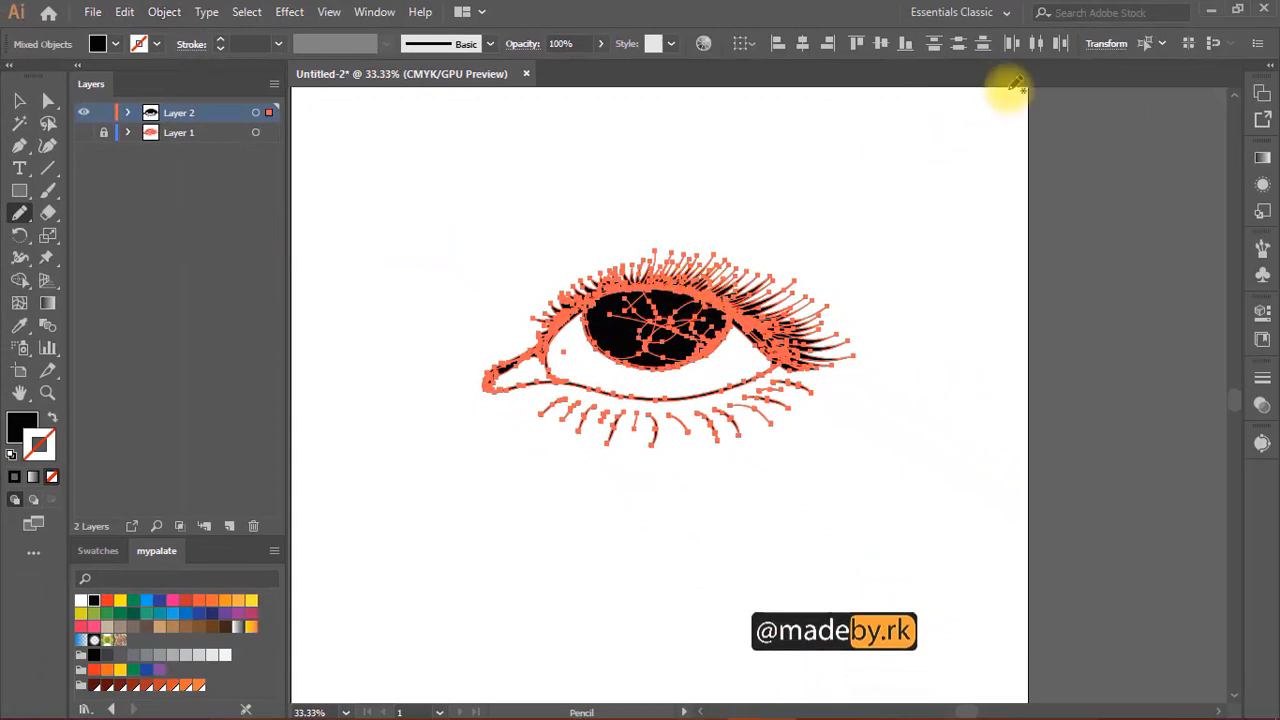
- Combine all the expanded eye shapes with the Pathfinder Merge operation and check that they select as one group
left_click(1271, 70)
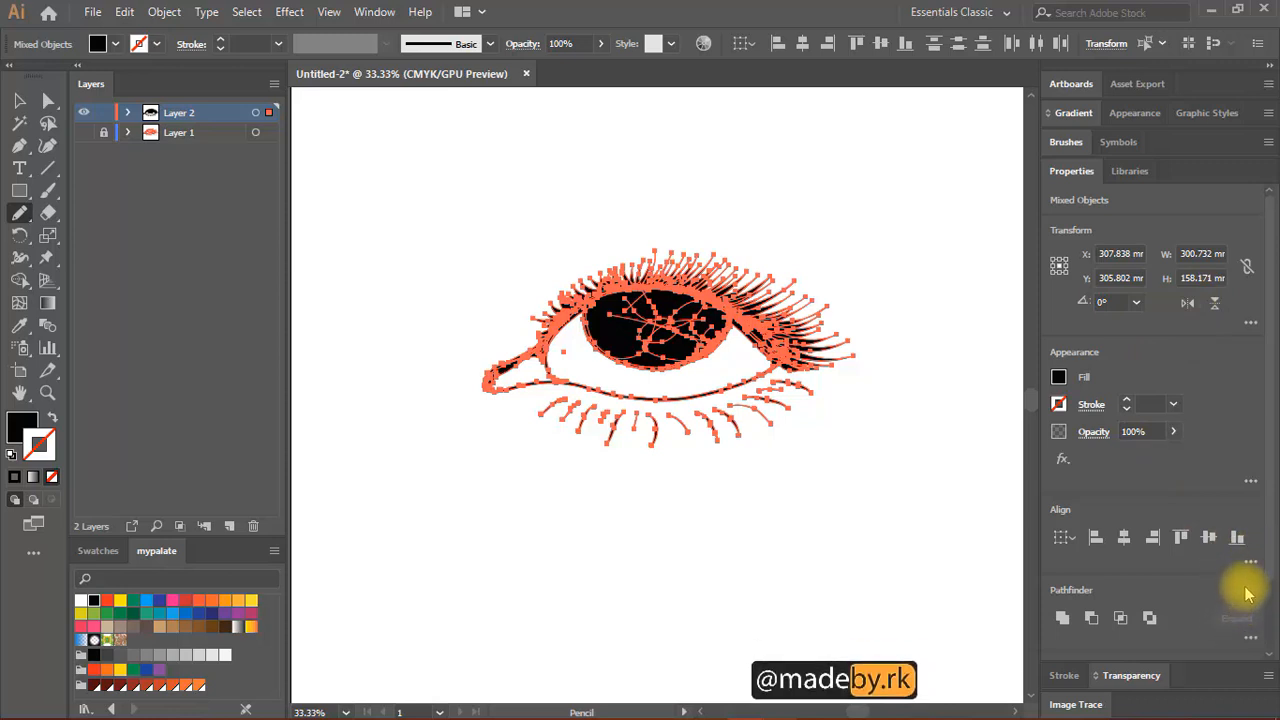
left_click(1250, 640)
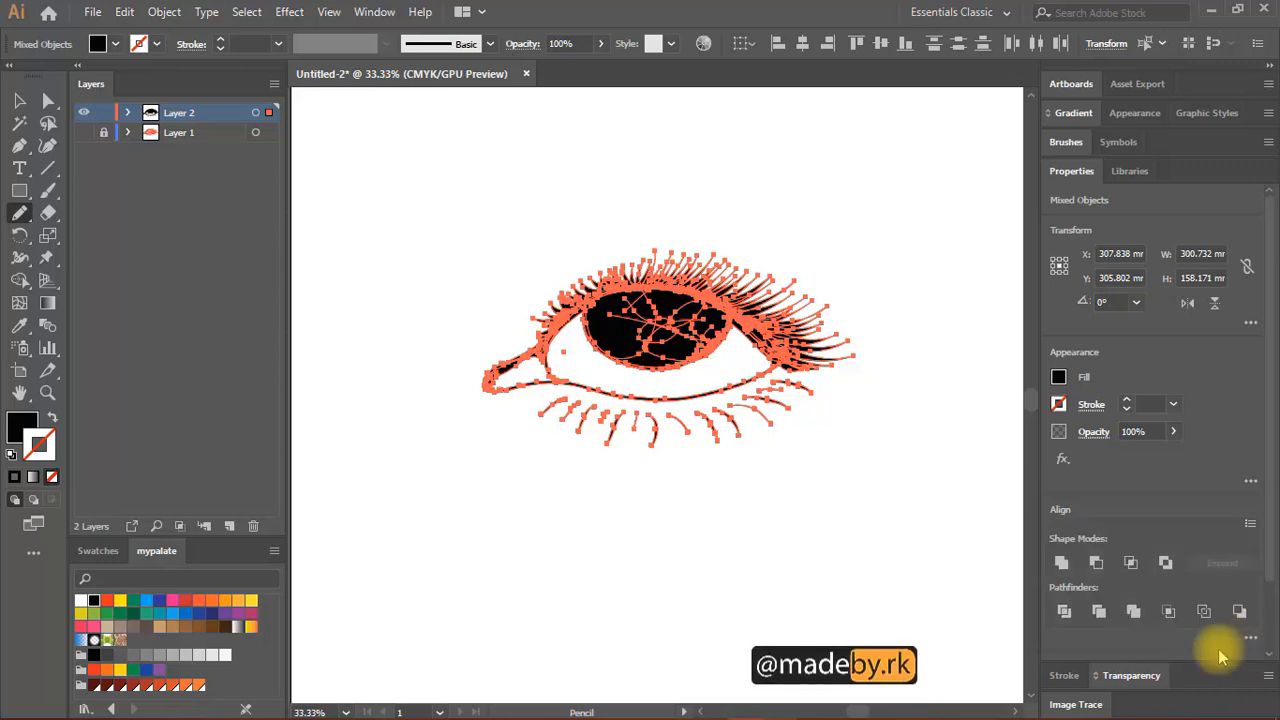
left_click(1133, 611)
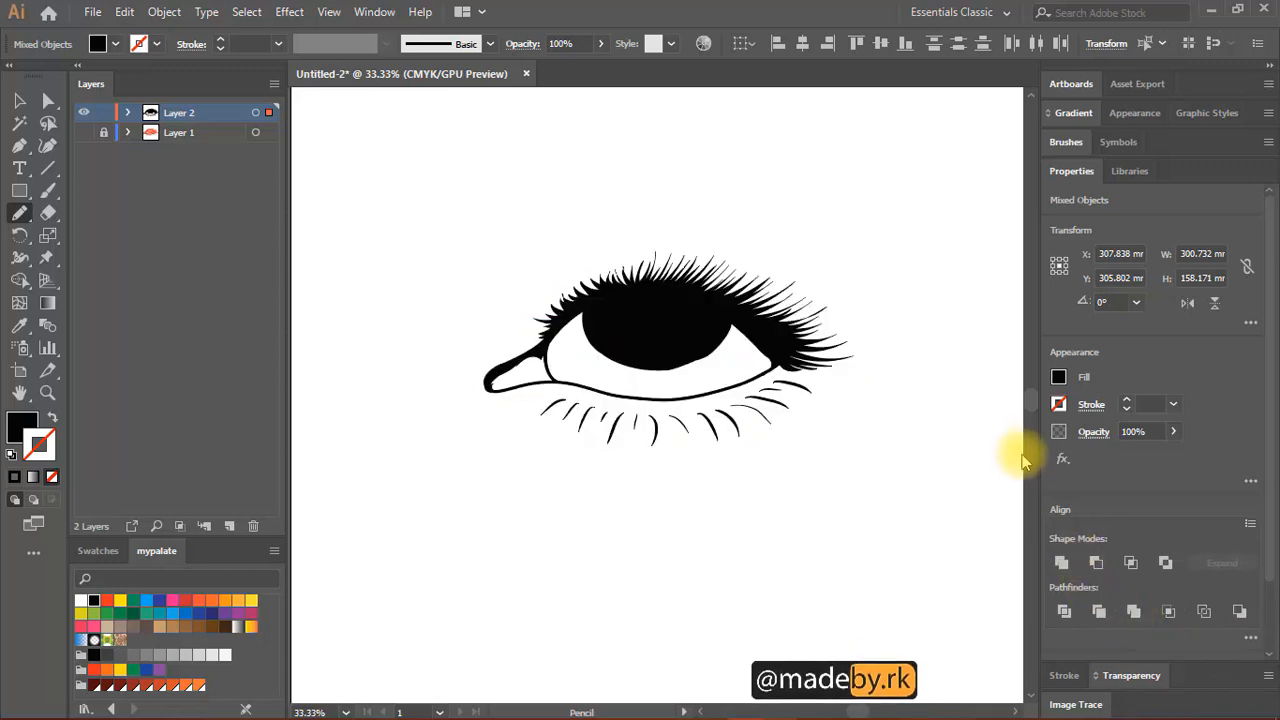
key("ctrl+shift+a")
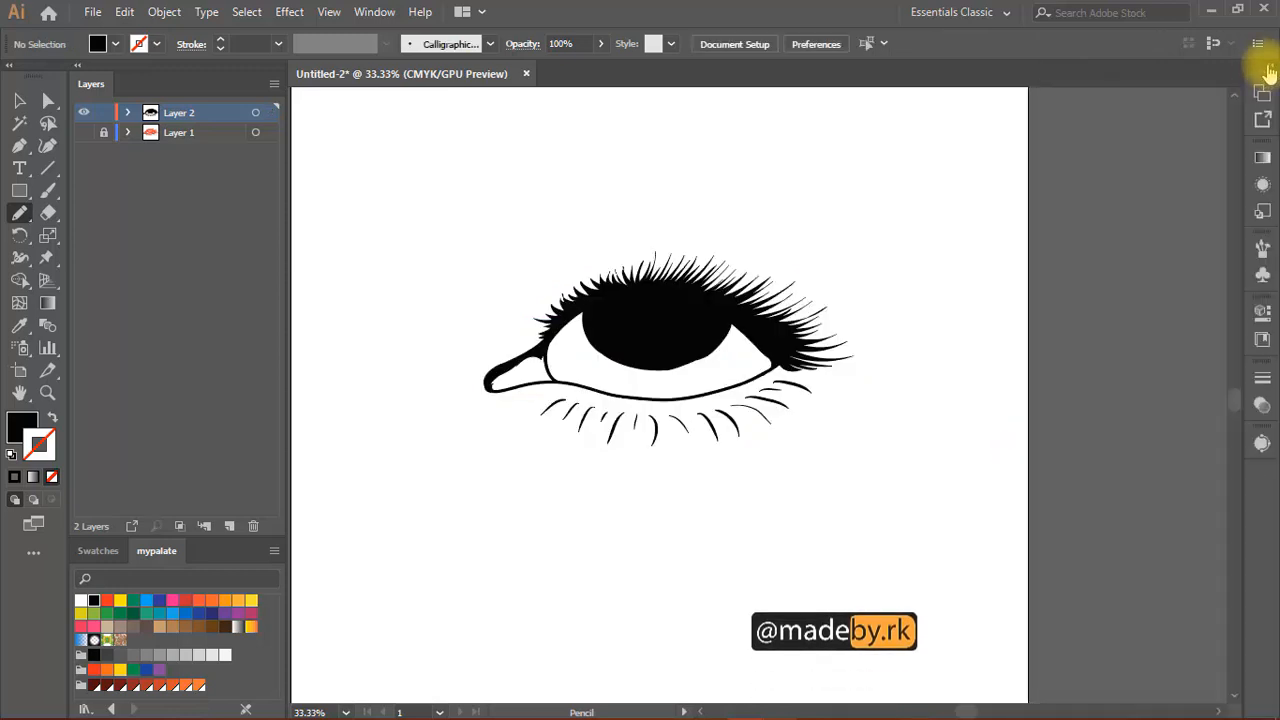
left_click(661, 315, "ctrl")
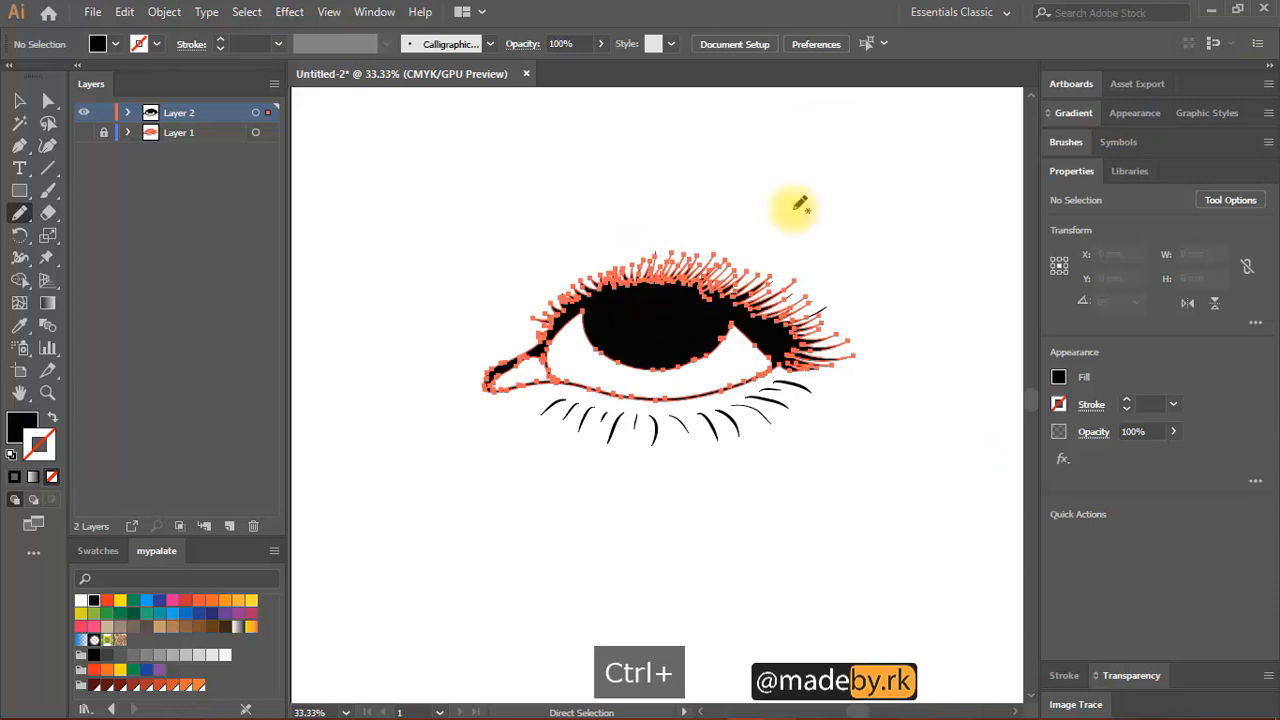
left_click_drag(417, 186, 721, 418)
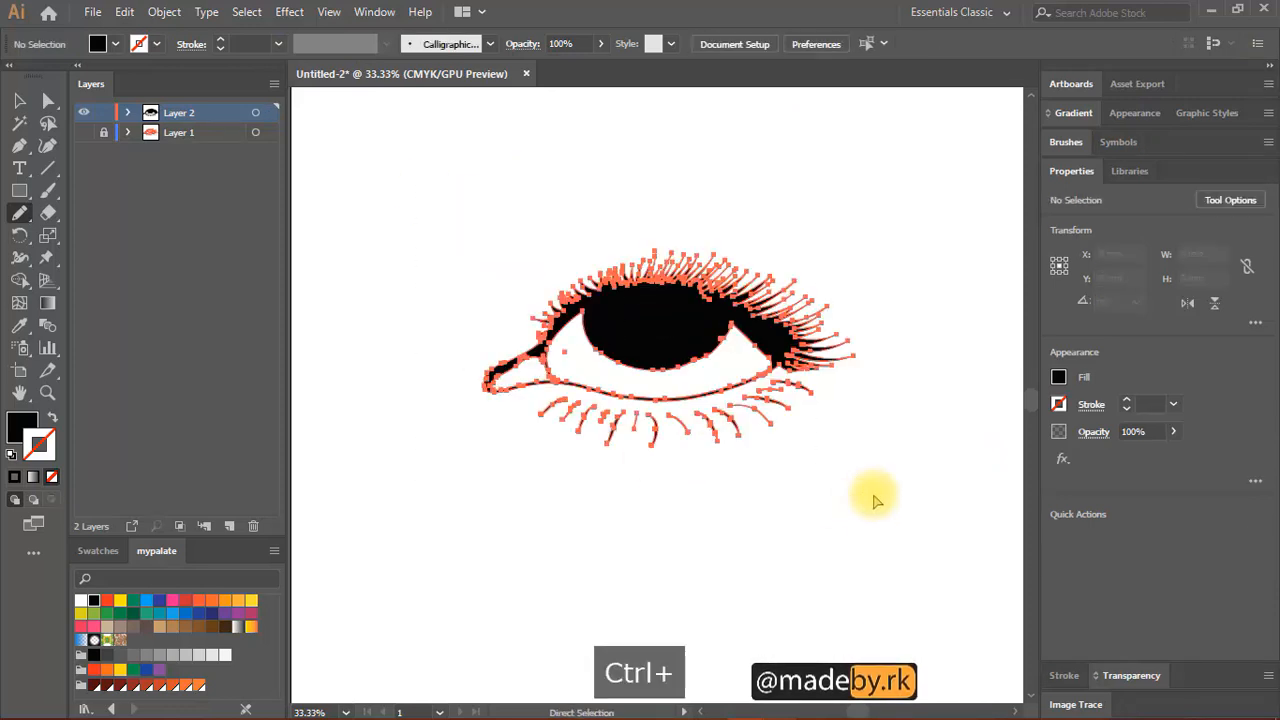
key("v")
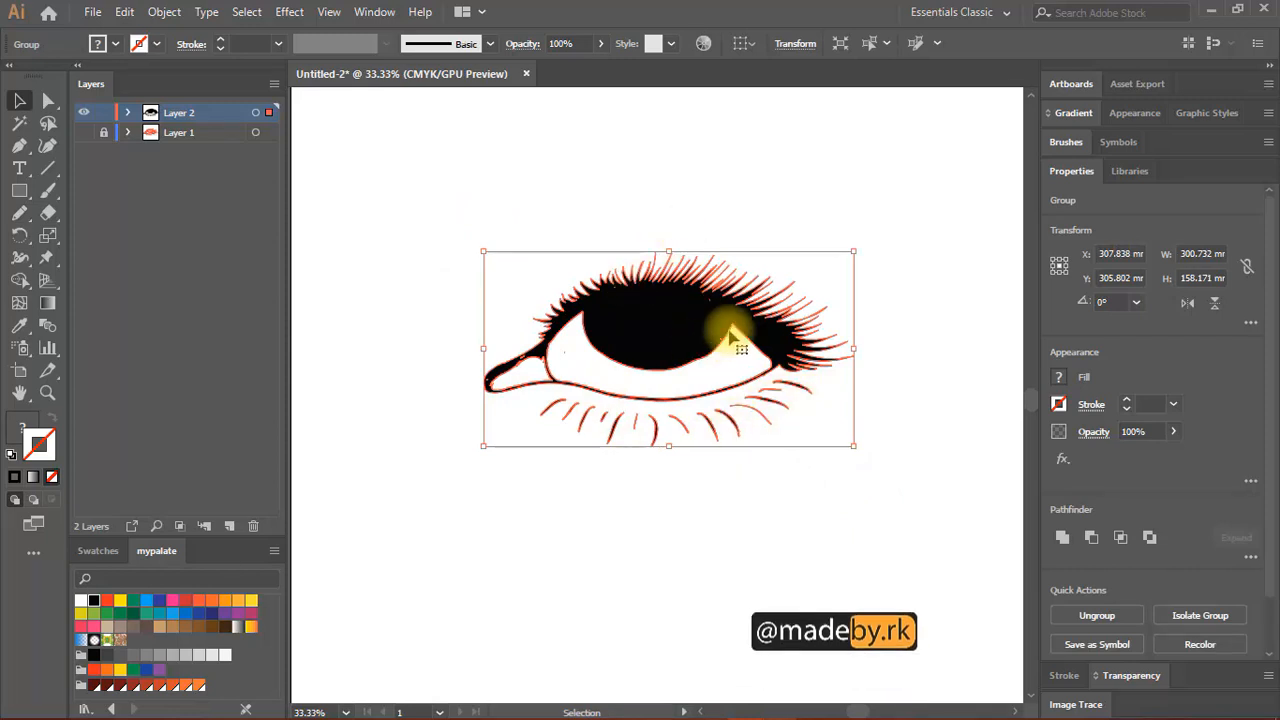
left_click(615, 578)
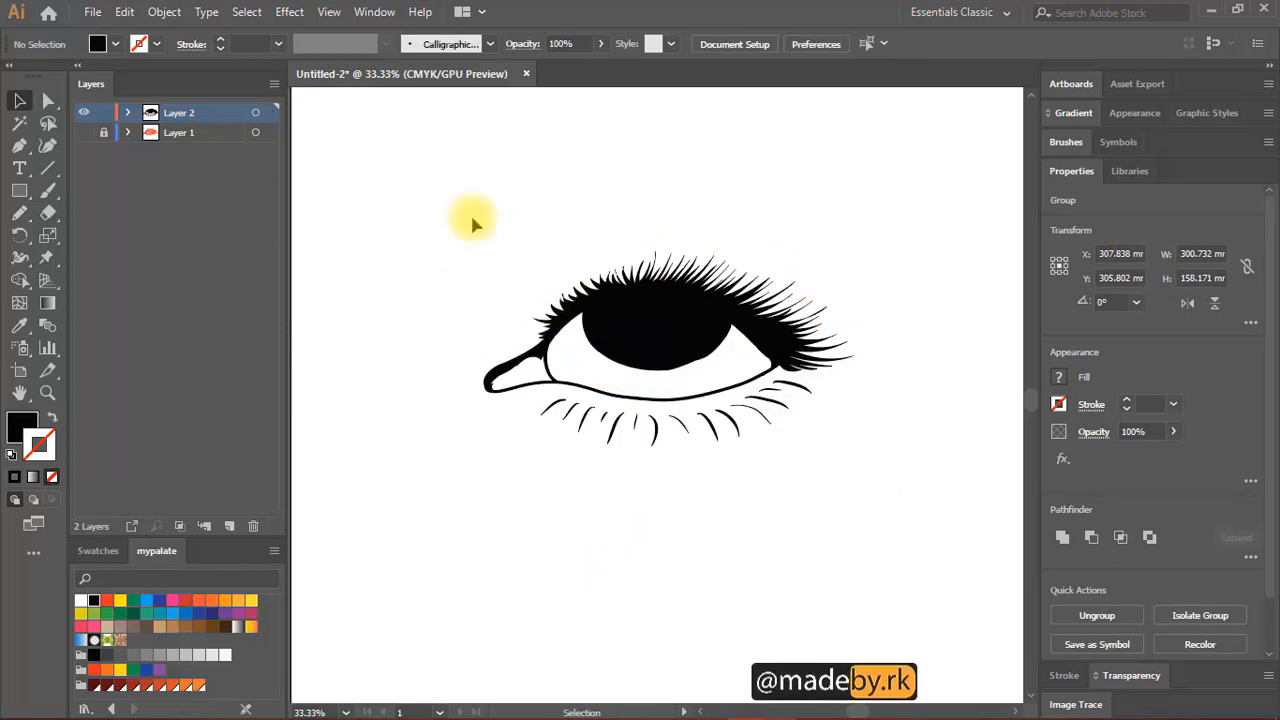
- Duplicate Layer 2 as a hidden, locked backup and make the original layer active
left_click_drag(182, 113, 231, 525)
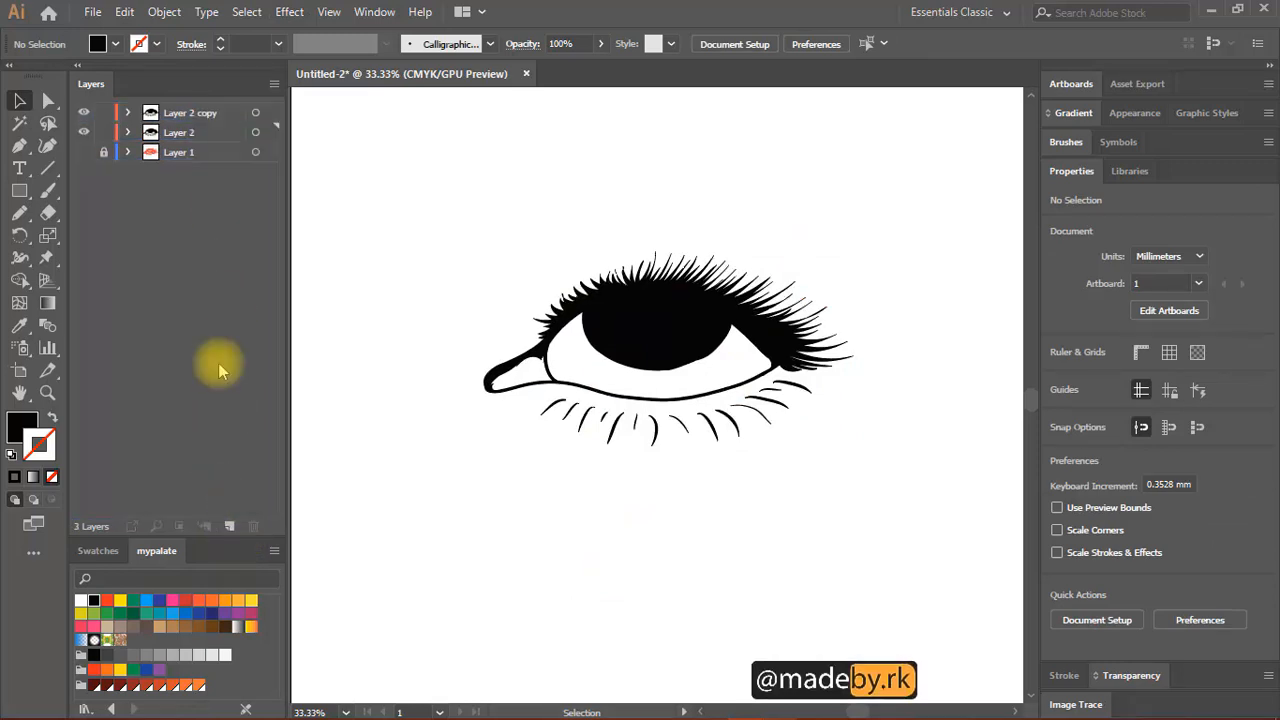
left_click(84, 113)
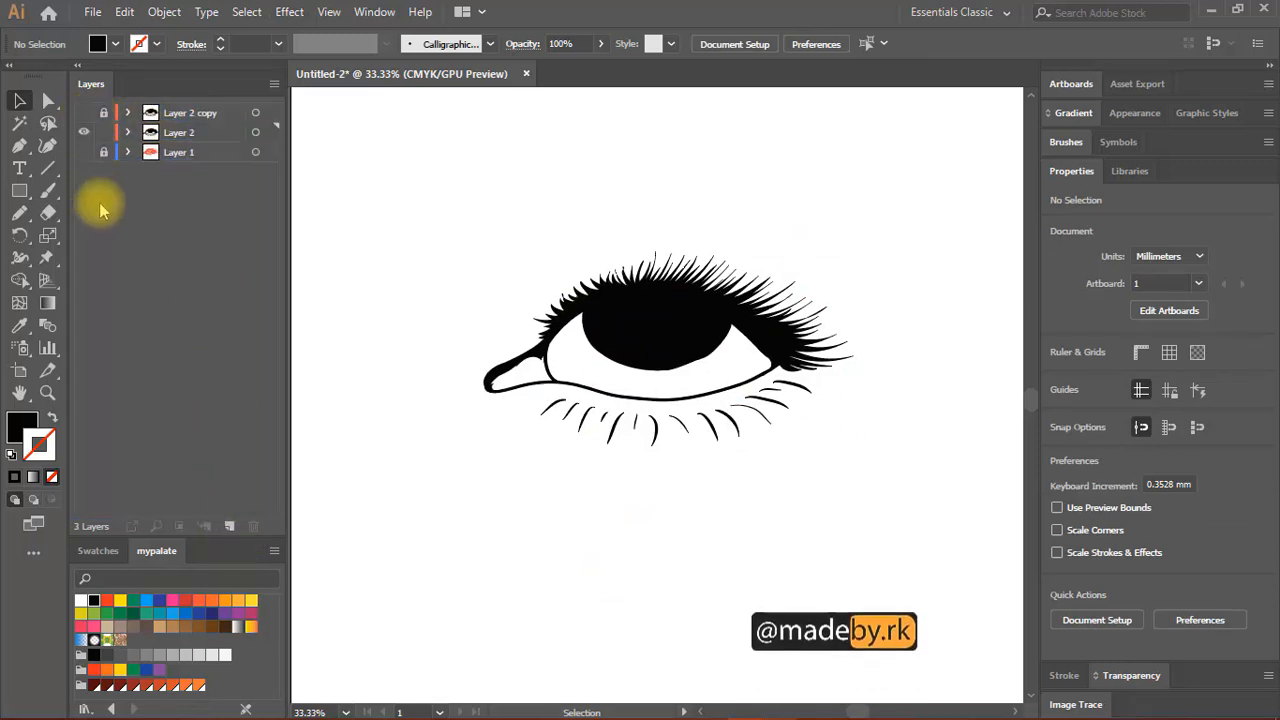
left_click(195, 132)
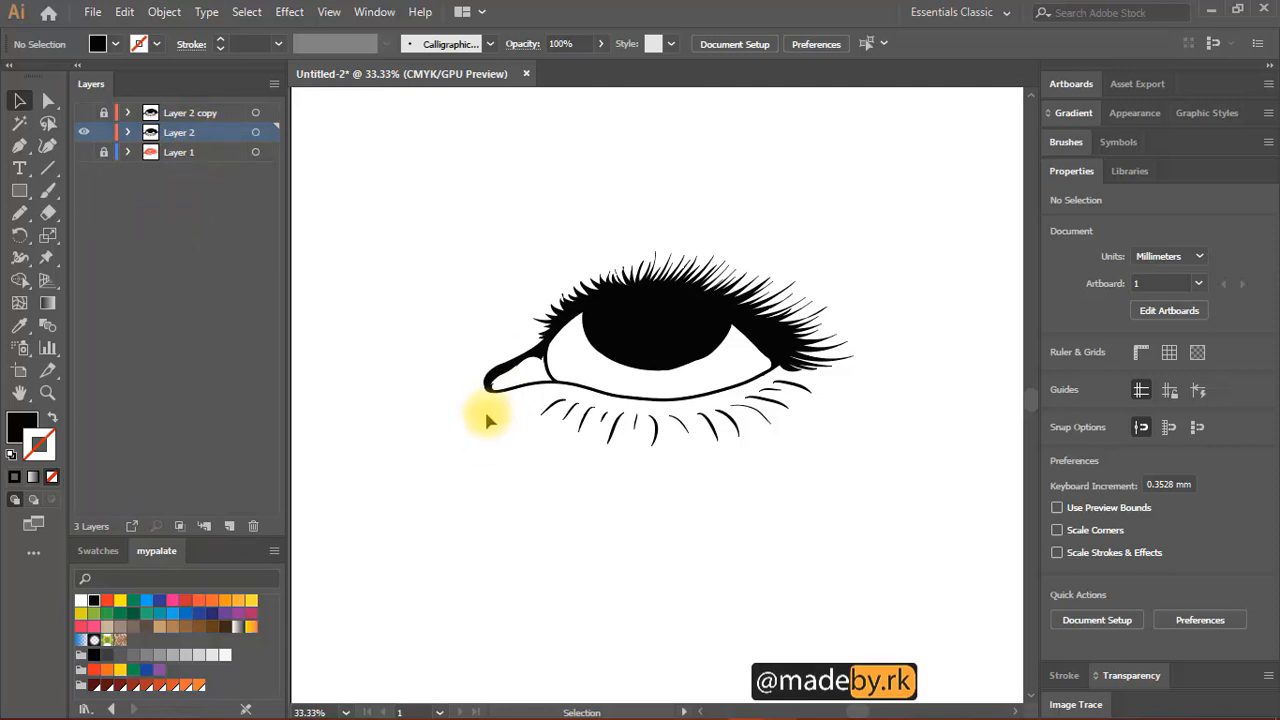
- Draw a white, strokeless rectangle about 458 by 306 mm over the whole eye on Layer 2
left_click(30, 426)
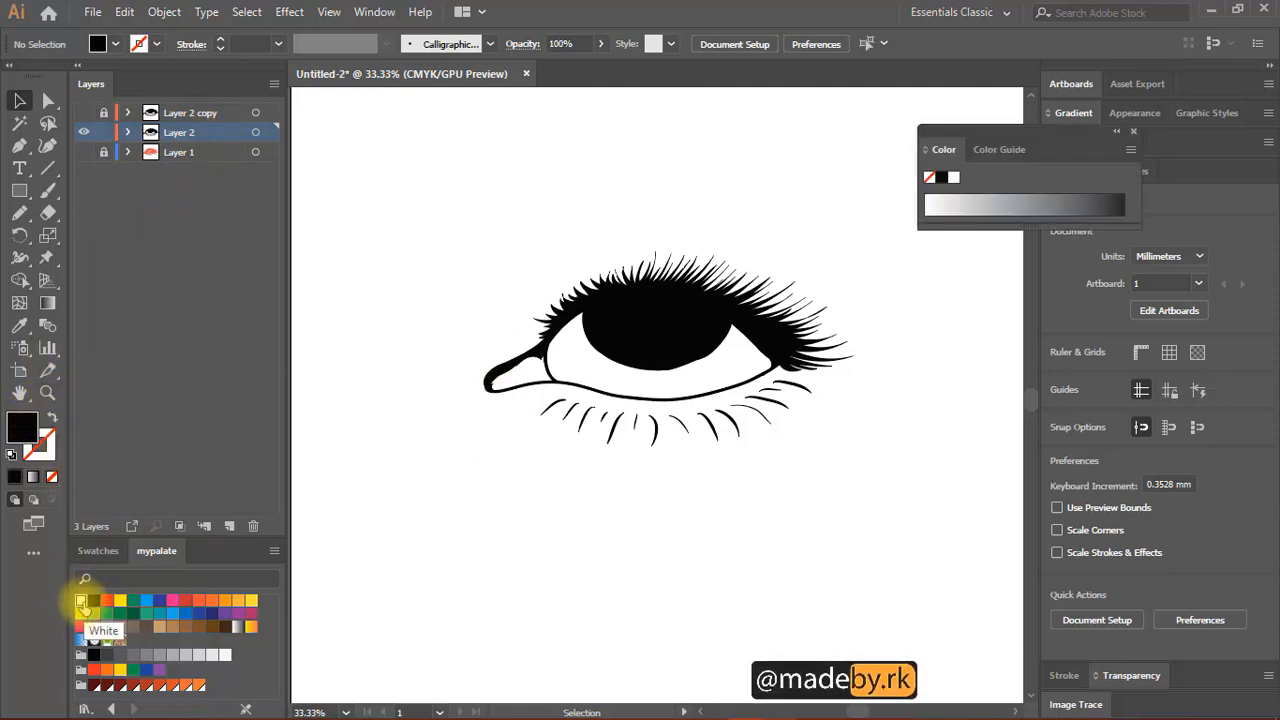
left_click(80, 601)
left_click(20, 192)
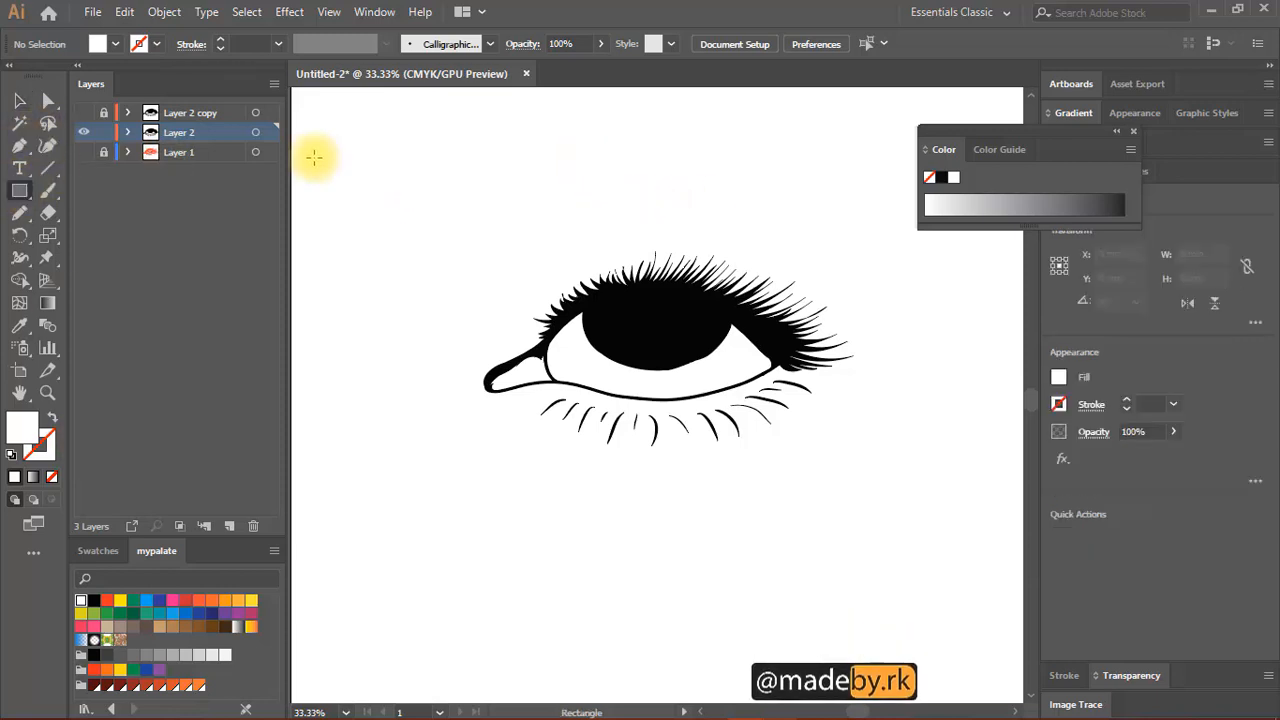
left_click_drag(400, 158, 972, 555)
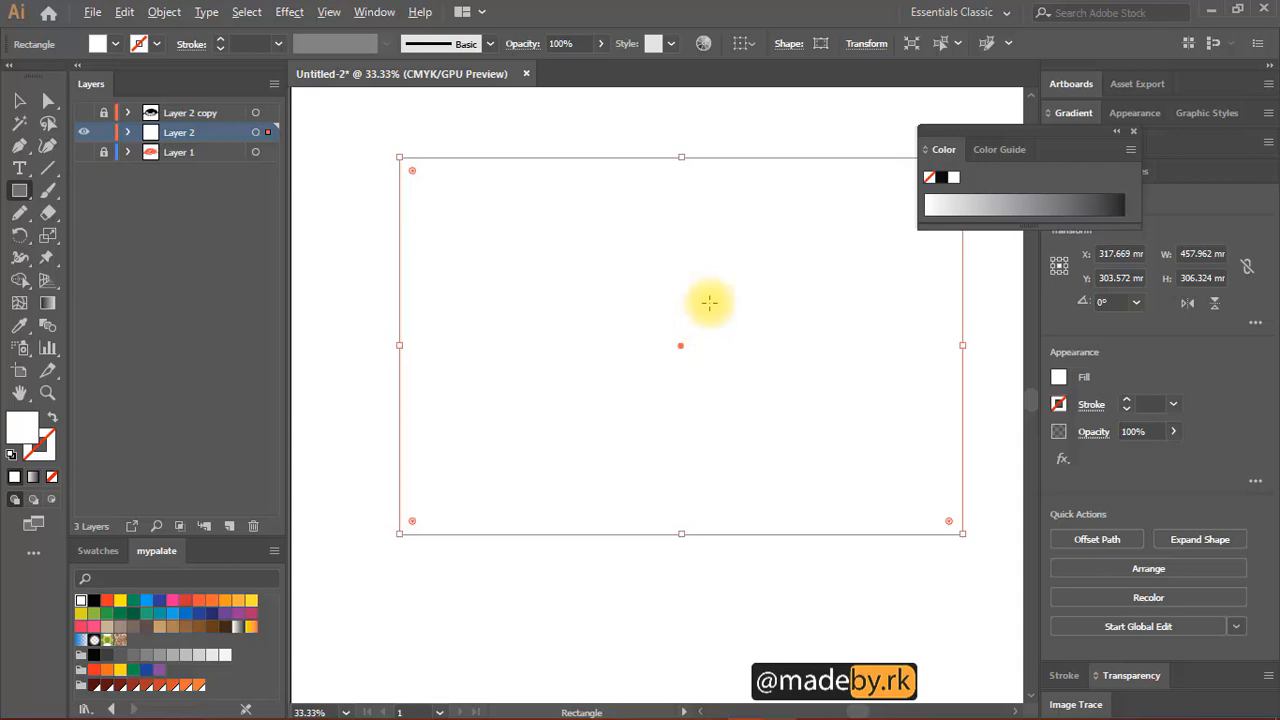
scroll(719, 304, "down", 2)
key("space")
left_click_drag(735, 252, 700, 258)
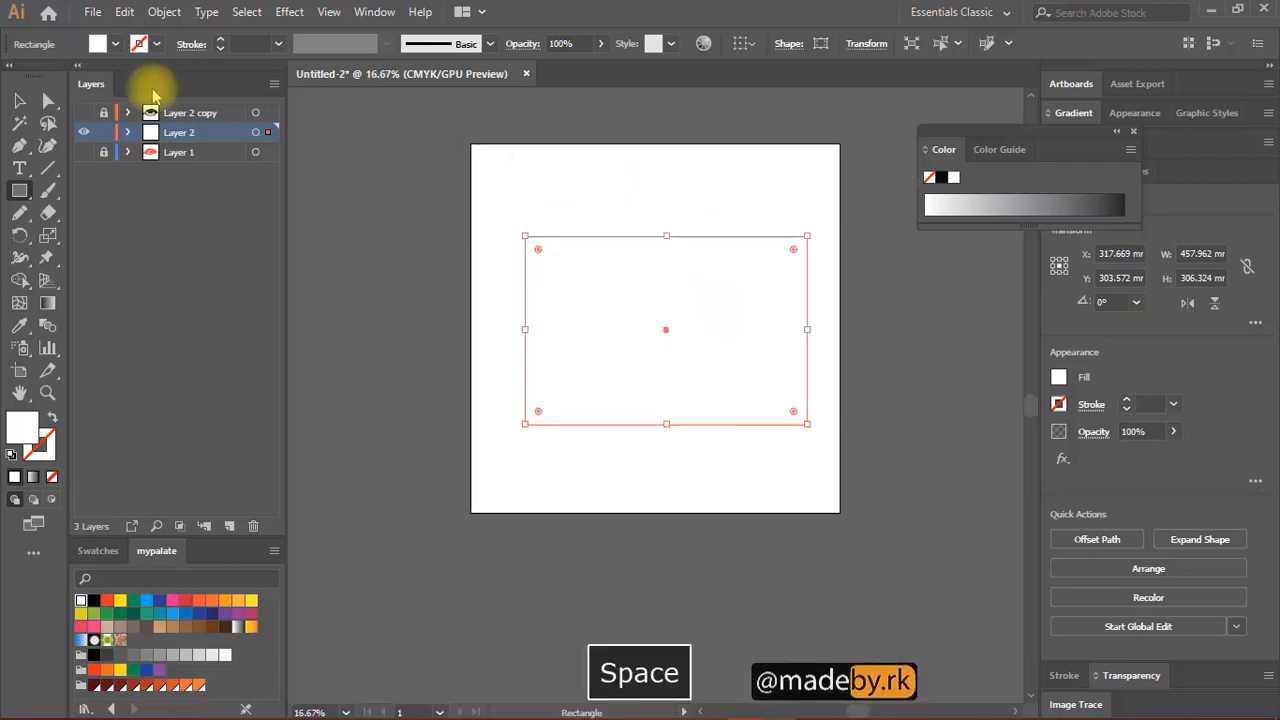
- Lock Layer 2 and add a new layer beneath all the existing layers
left_click(103, 132)
left_click(229, 525)
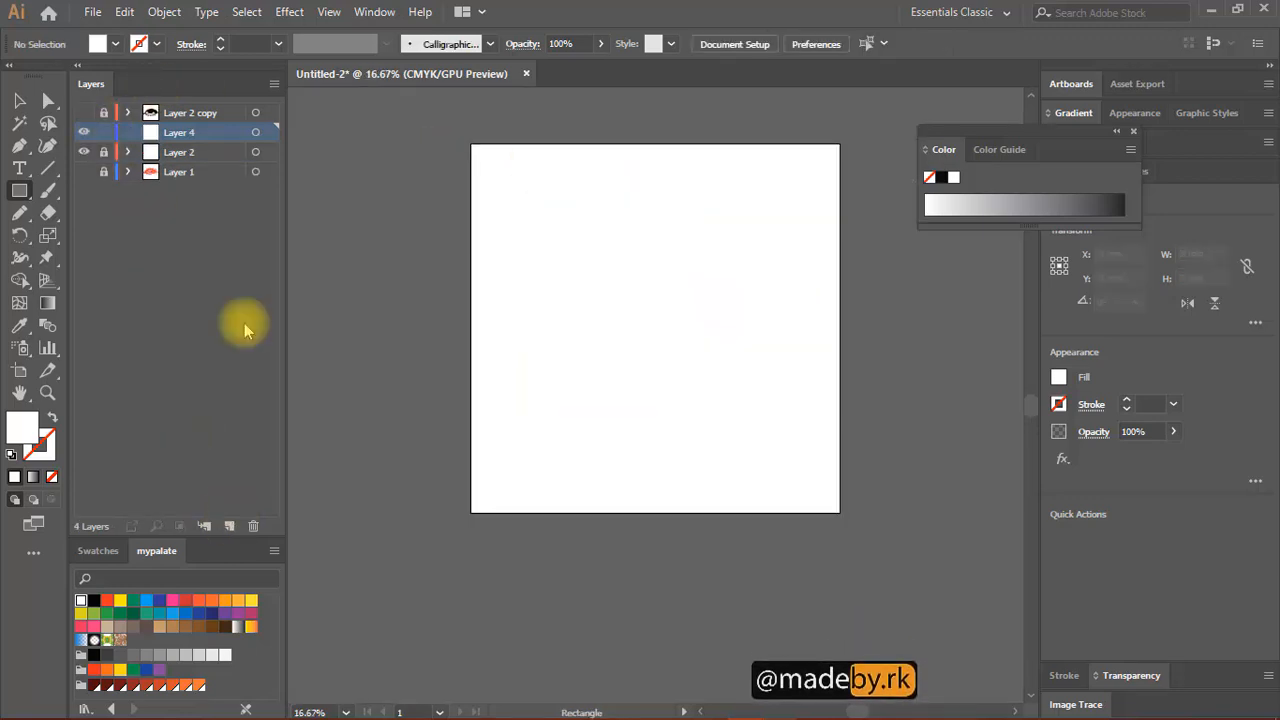
left_click_drag(180, 132, 182, 184)
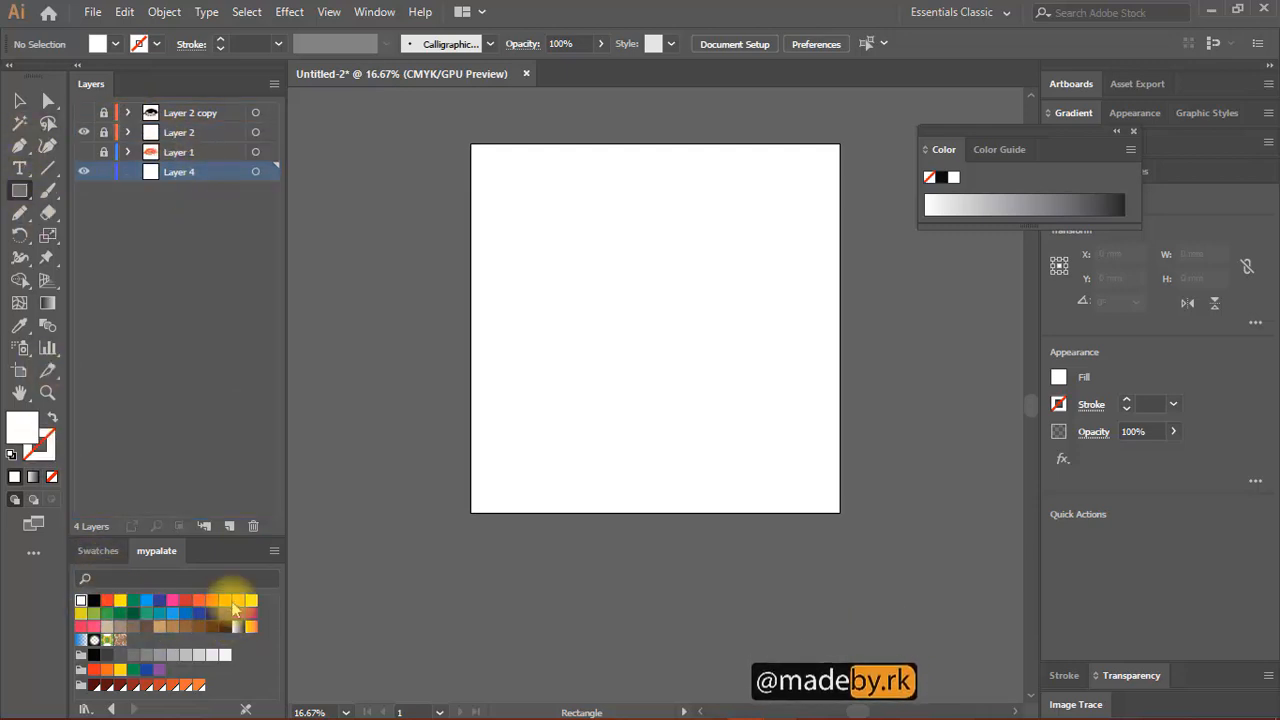
- Draw a large rectangle with the yellow-to-orange gradient fill on the new bottom layer, extending beyond the white rectangle on all sides
left_click(251, 627)
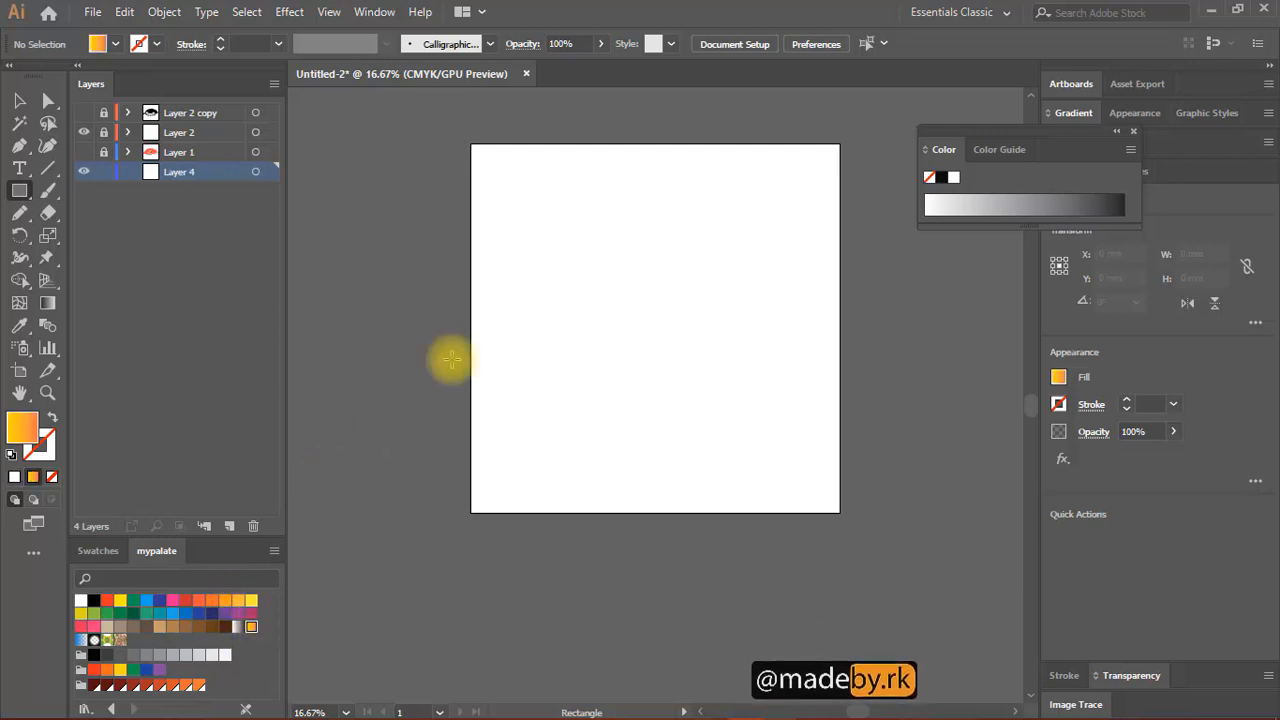
left_click_drag(582, 273, 825, 489)
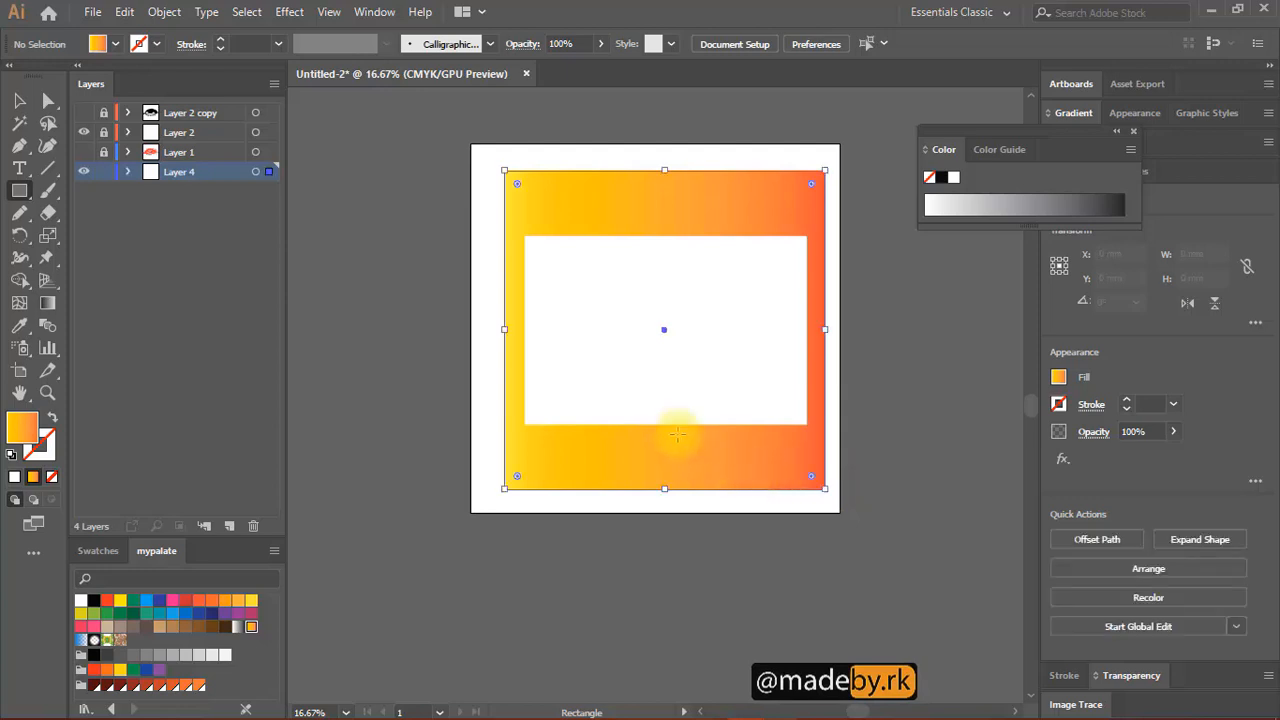
- Lock the gradient background layer, unlock Layer 2 and send its white rectangle to the back, behind the eye
left_click(101, 172)
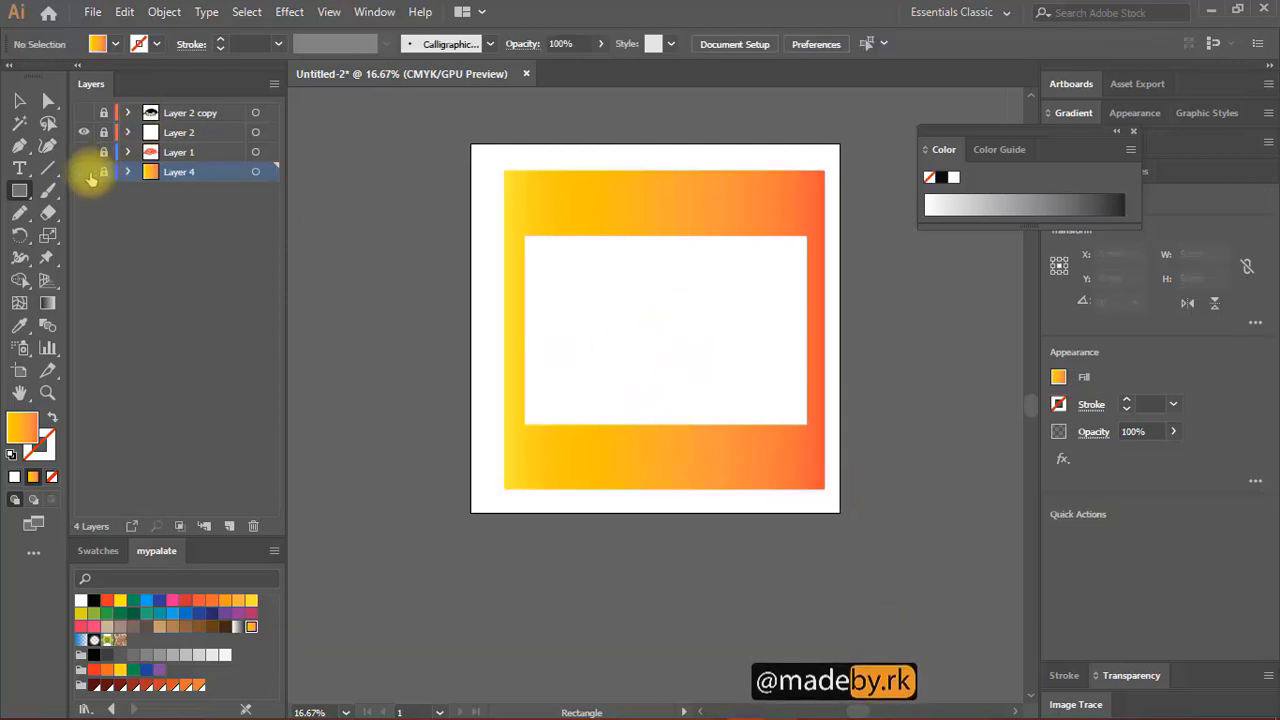
left_click(180, 132)
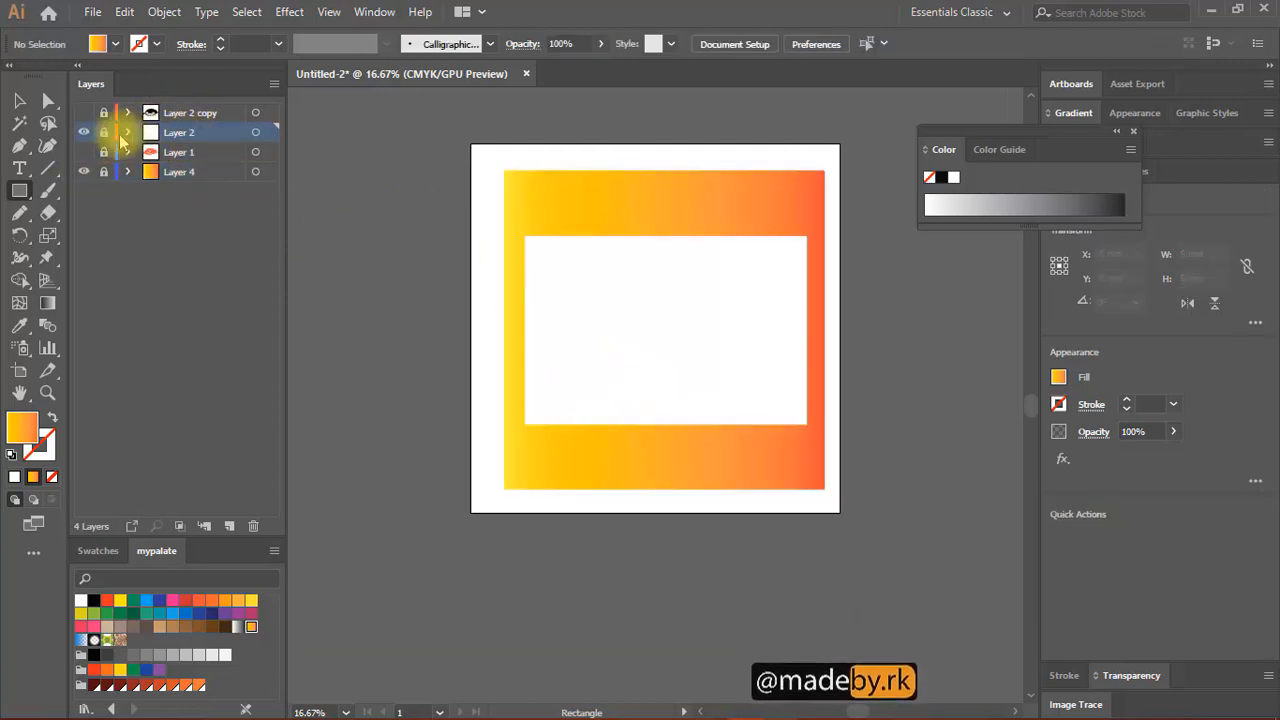
left_click(693, 372, "ctrl")
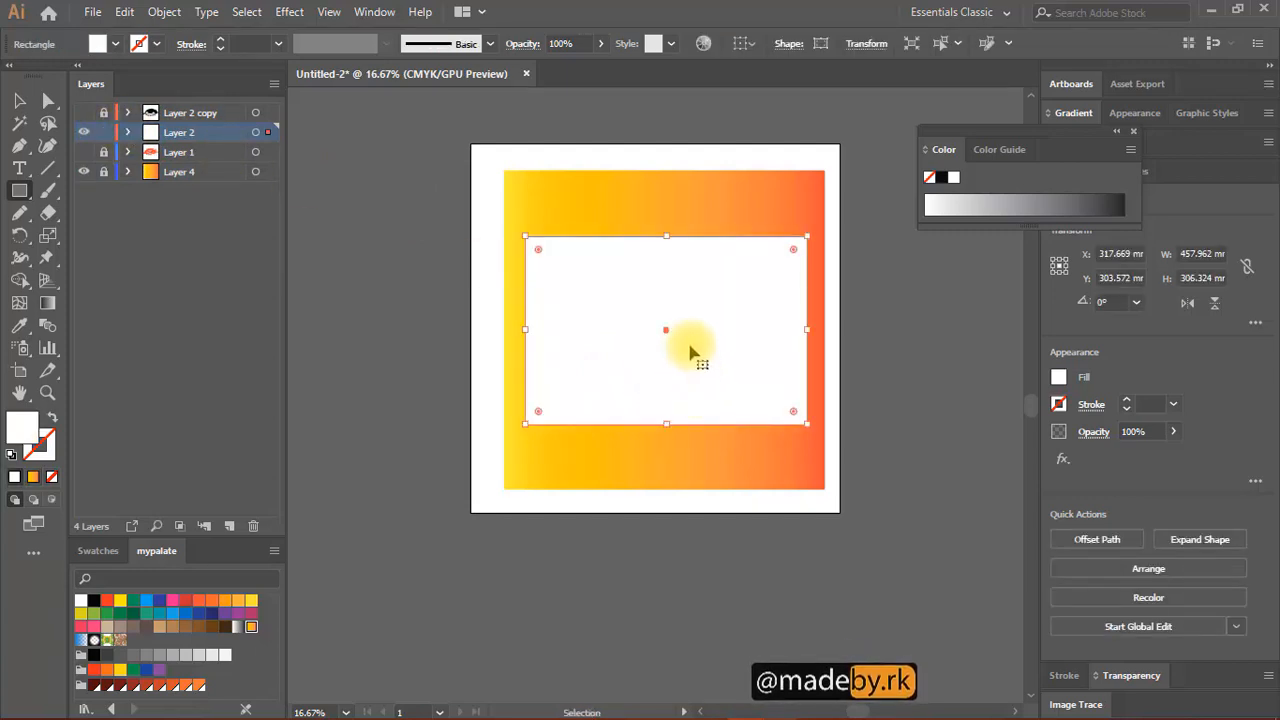
right_click(690, 352)
mouse_move(850, 624)
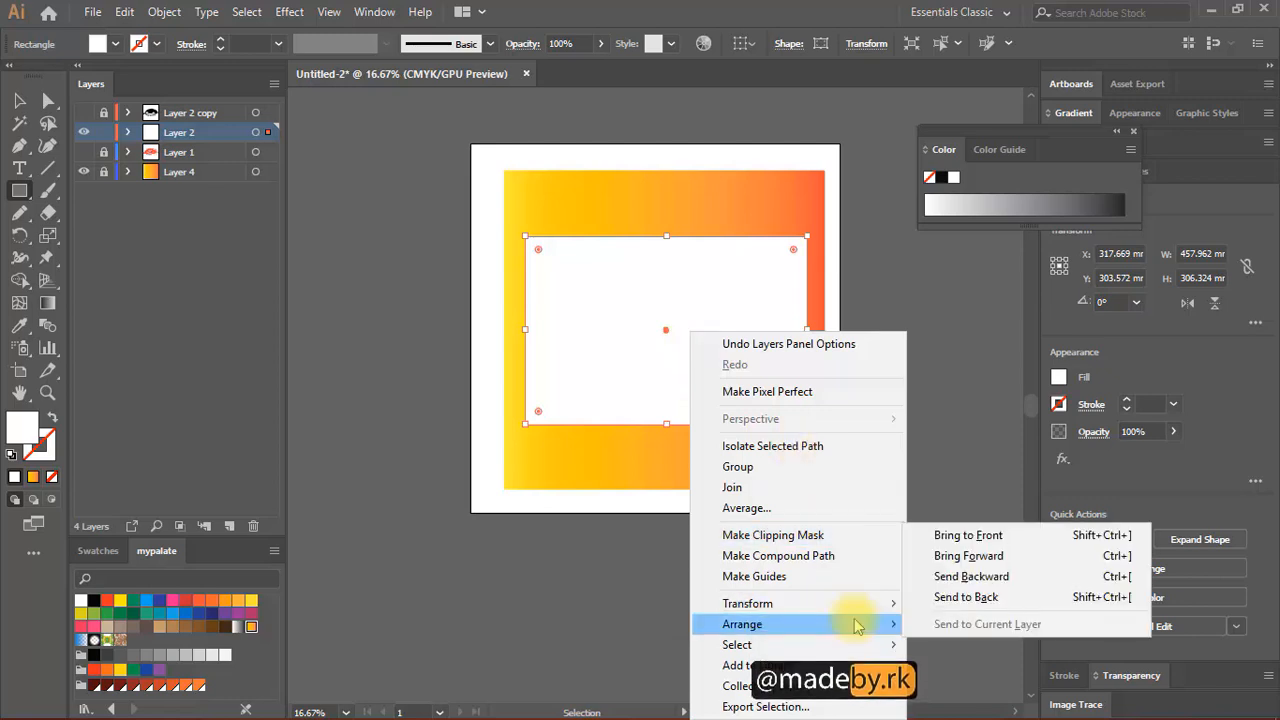
left_click(966, 597)
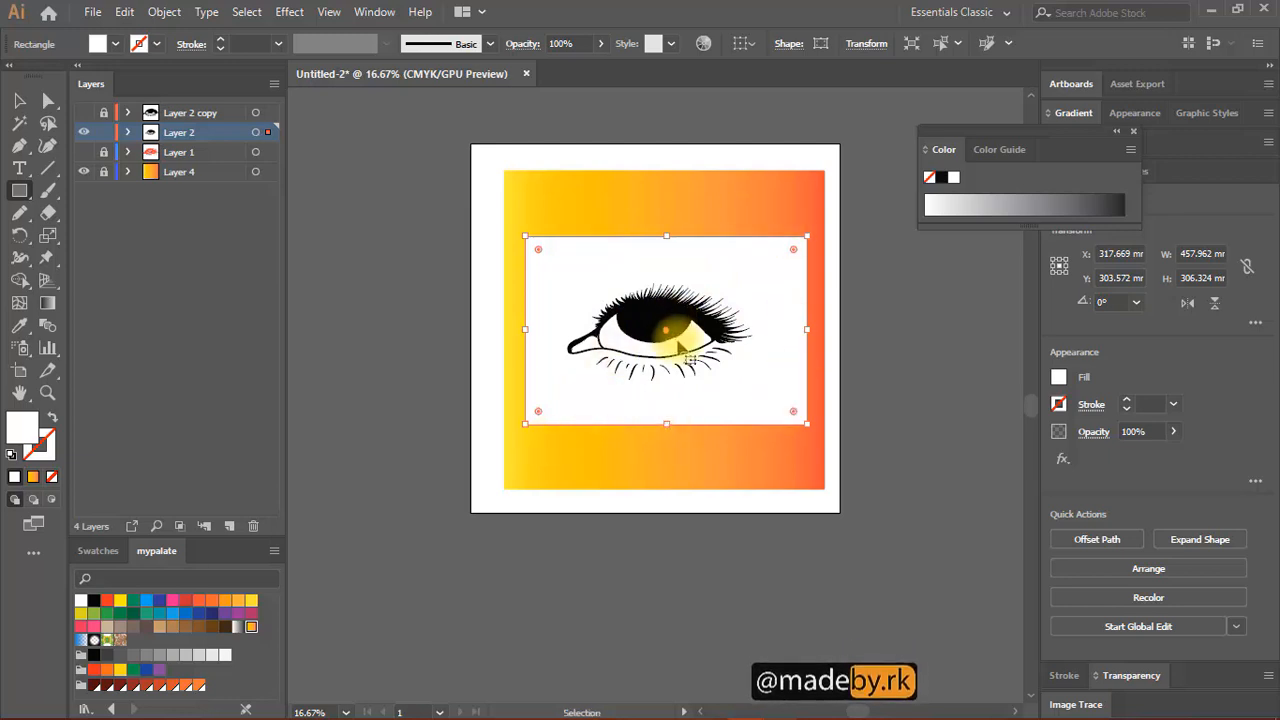
- Apply the Pathfinder Merge operation to the eye and the white rectangle together, and clear the selection
key("ctrl+a")
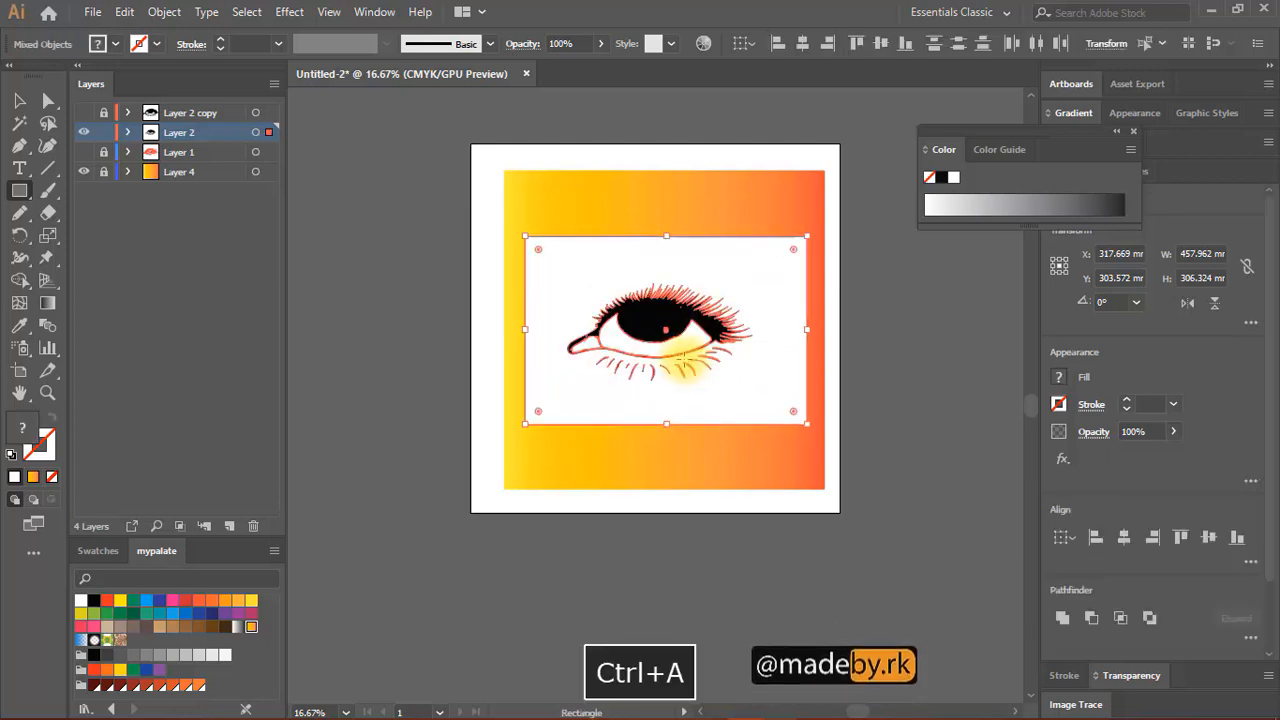
left_click(1131, 136)
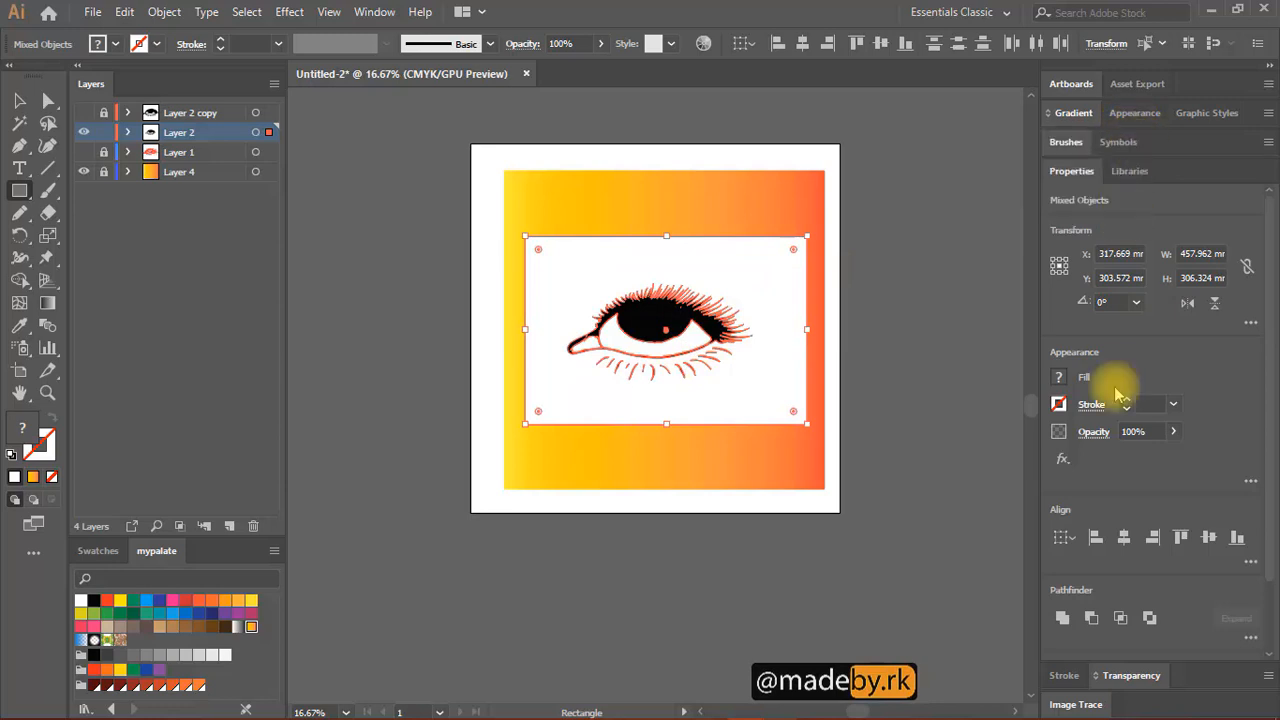
left_click(1250, 637)
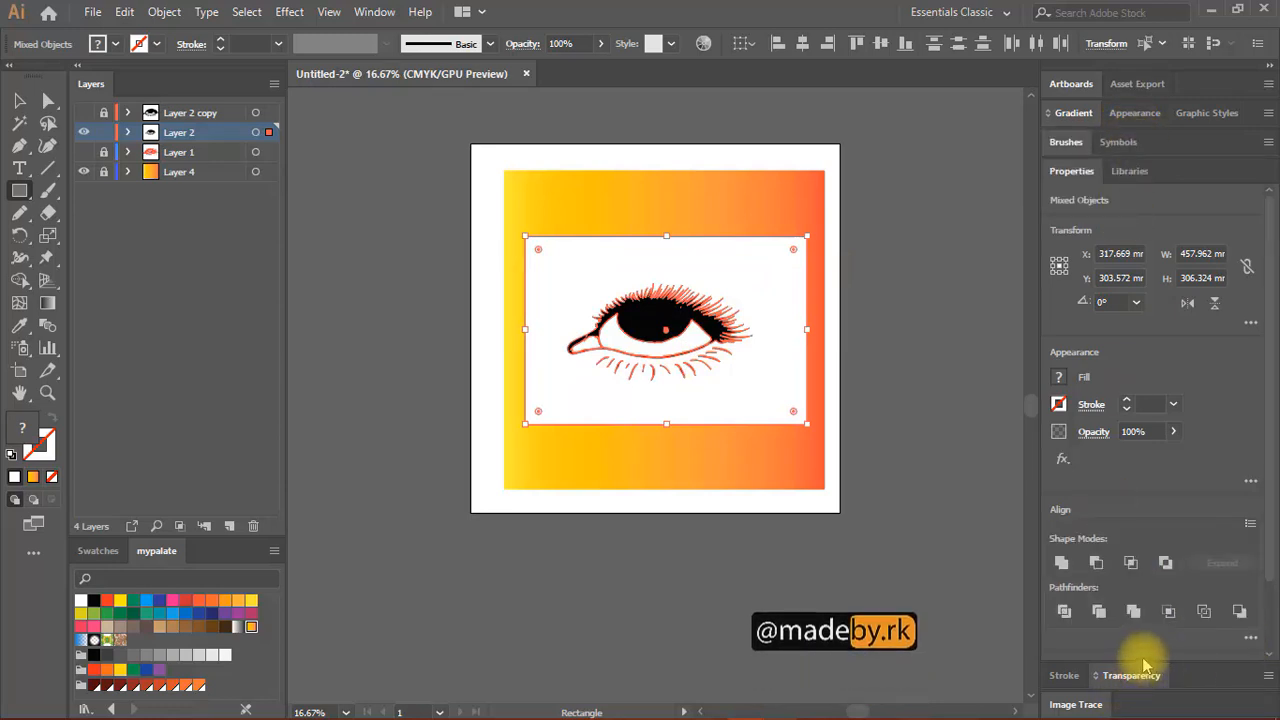
left_click(1137, 611)
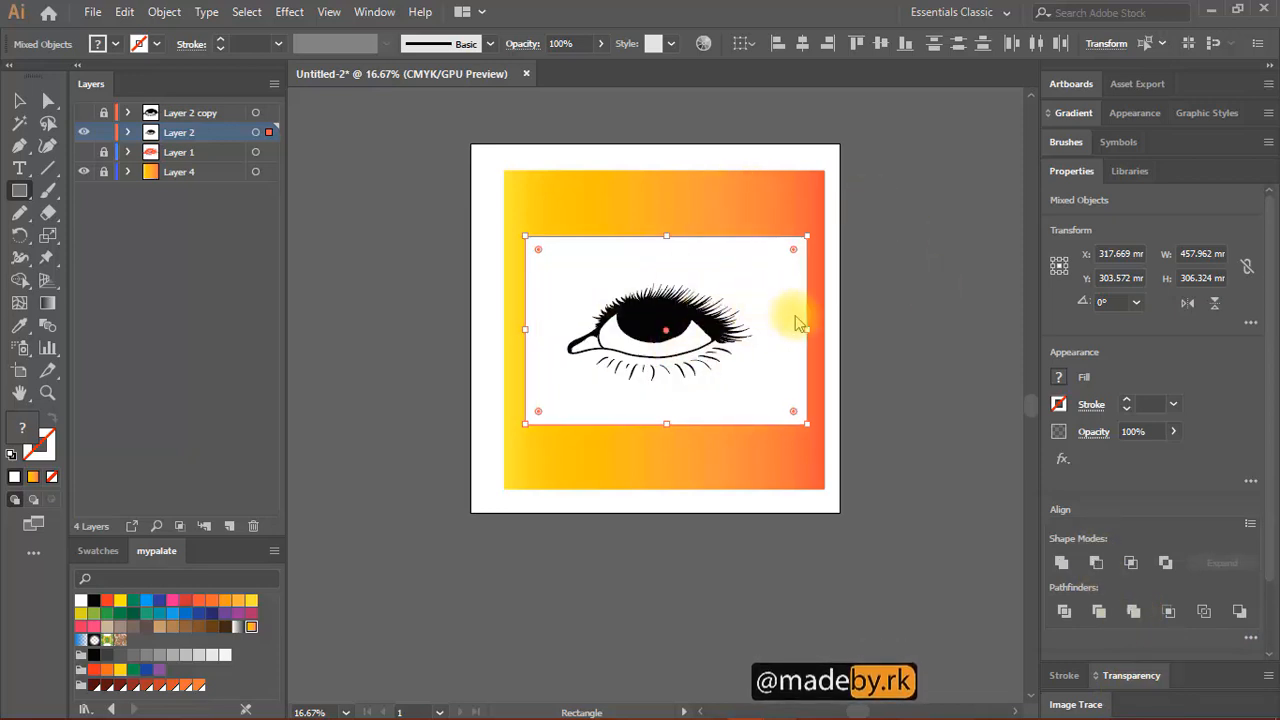
key("ctrl+shift+a")
- Collapse the dock containing the Properties and Transparency panels to icons
left_click(1268, 68)
left_click(1270, 68)
left_click(1270, 68)
left_click(1270, 68)
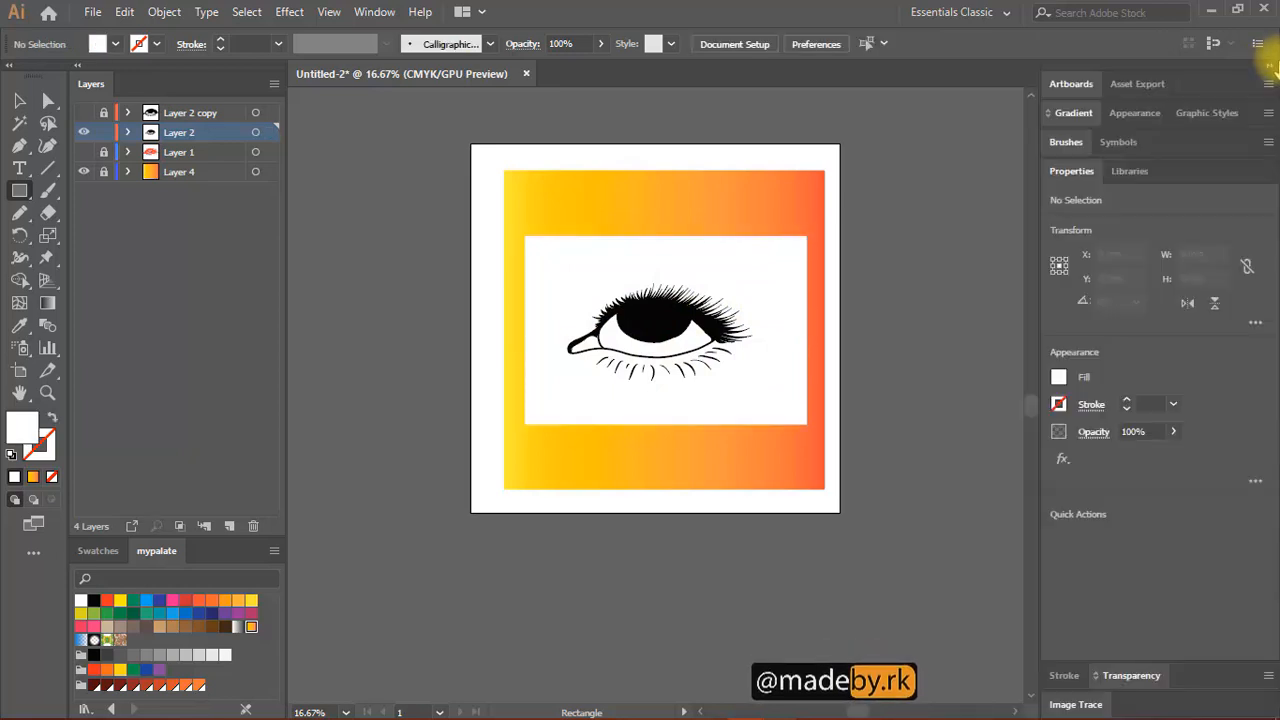
left_click(1270, 68)
left_click(1270, 68)
left_click(1270, 68)
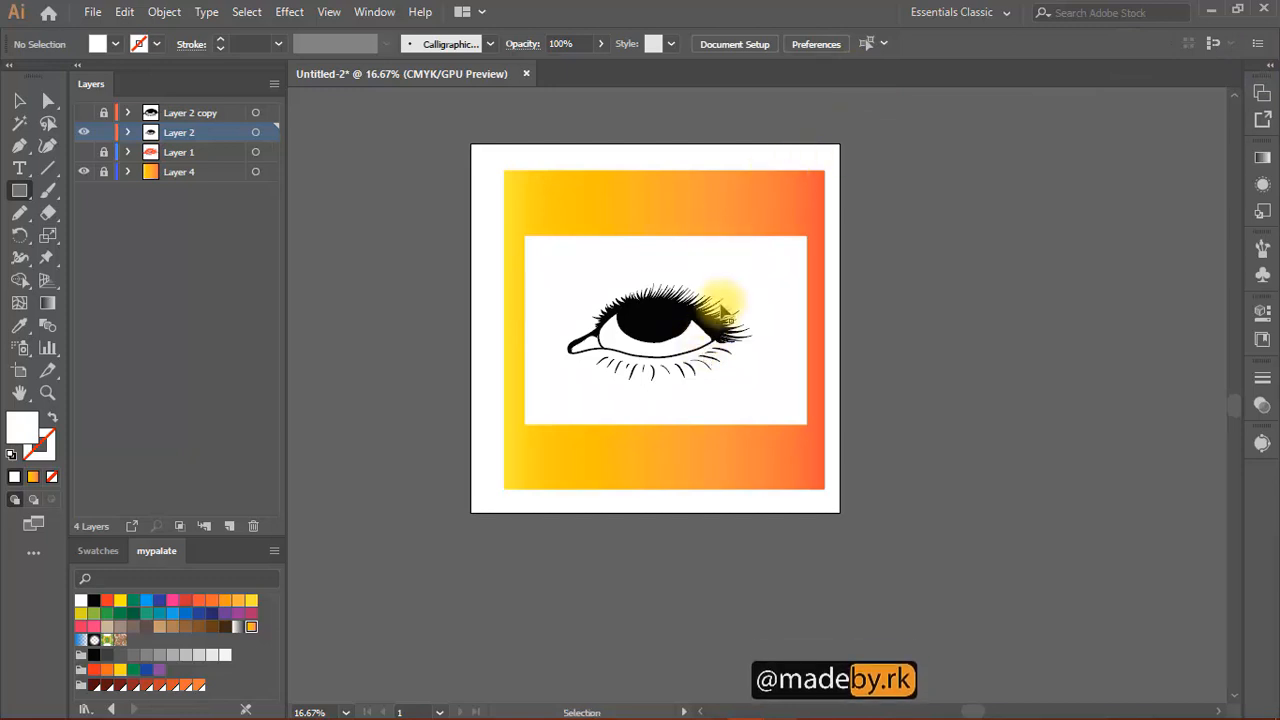
- Isolate the merged group and delete the white area surrounding the eye, keeping the white inside the eye
key("ctrl+a")
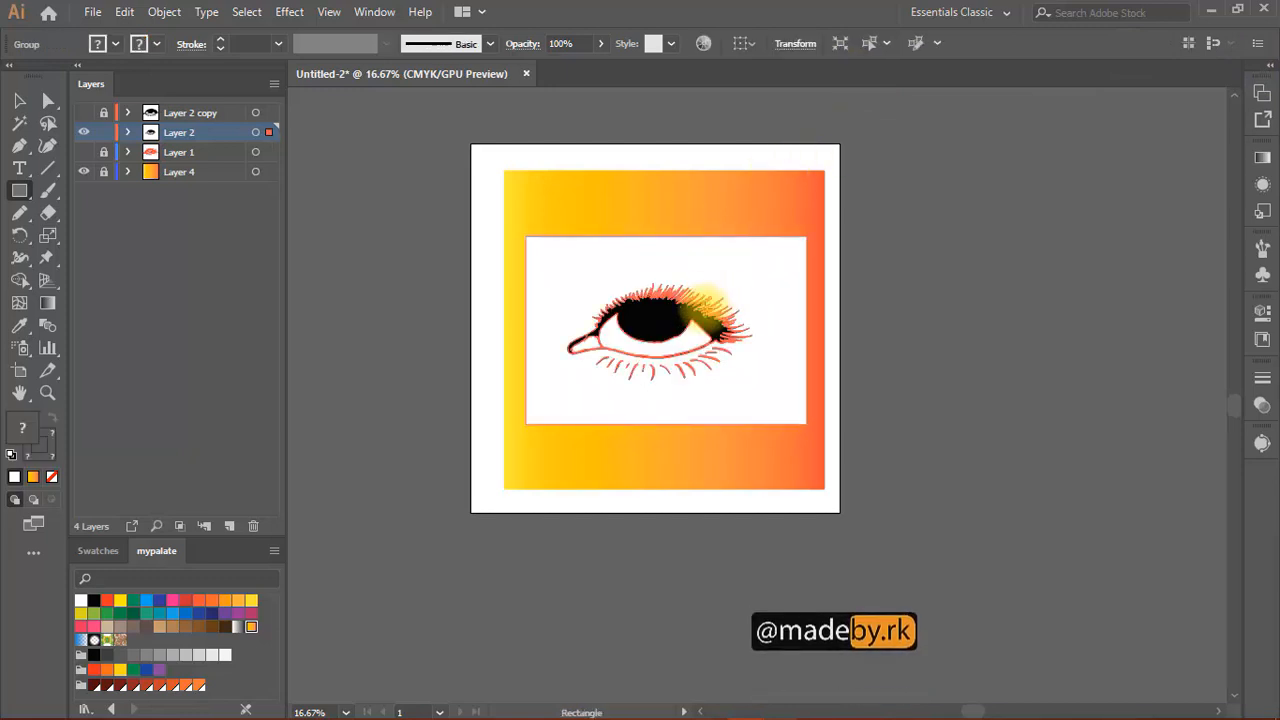
key("v")
right_click(706, 312)
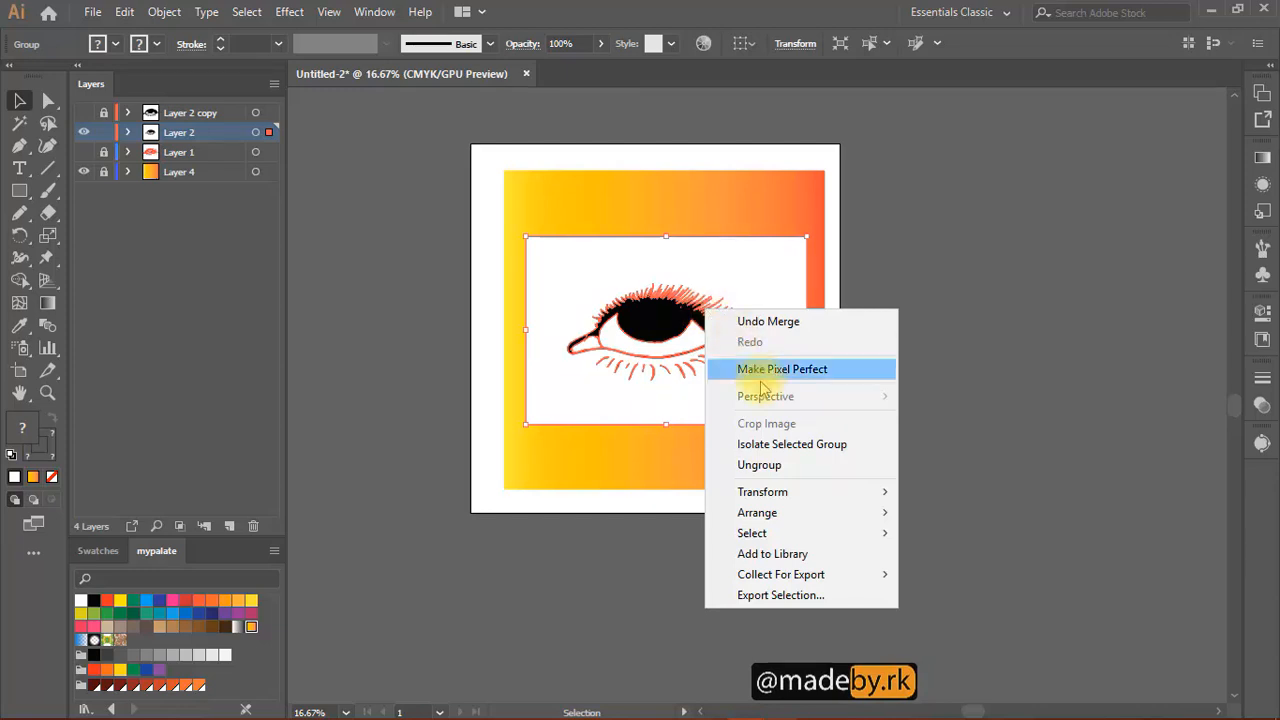
left_click(812, 444)
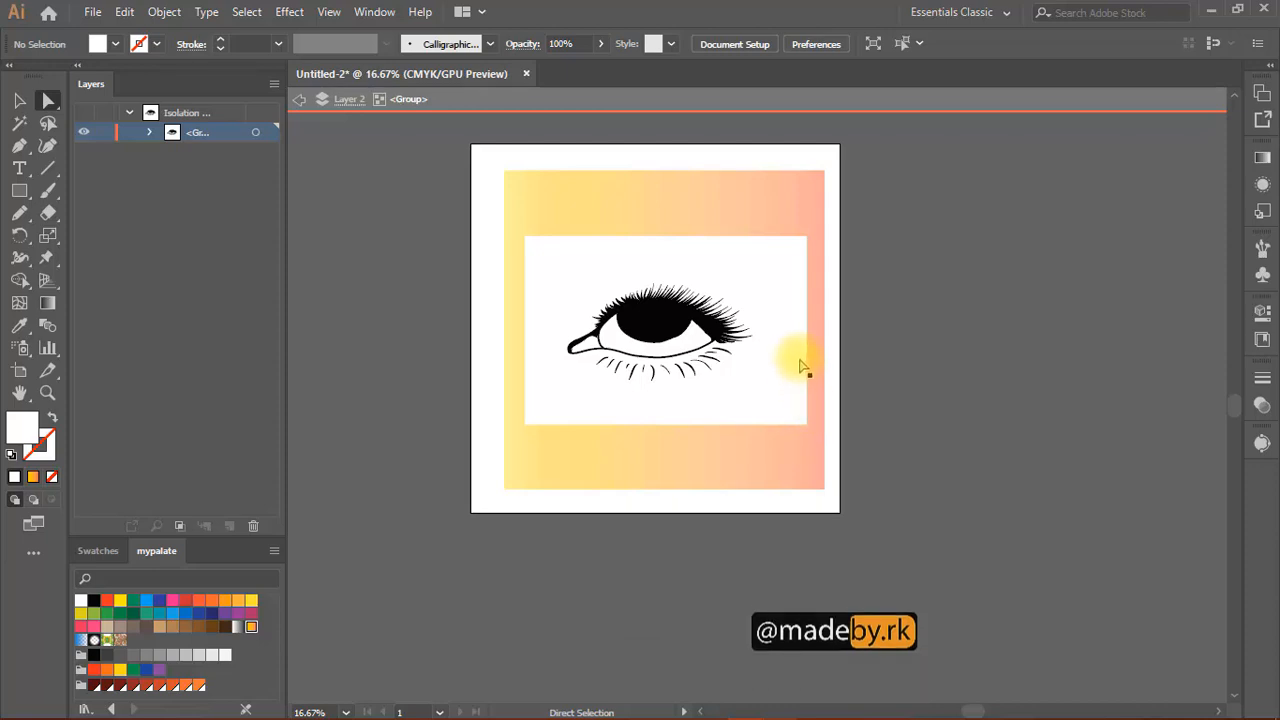
key("ctrl+a")
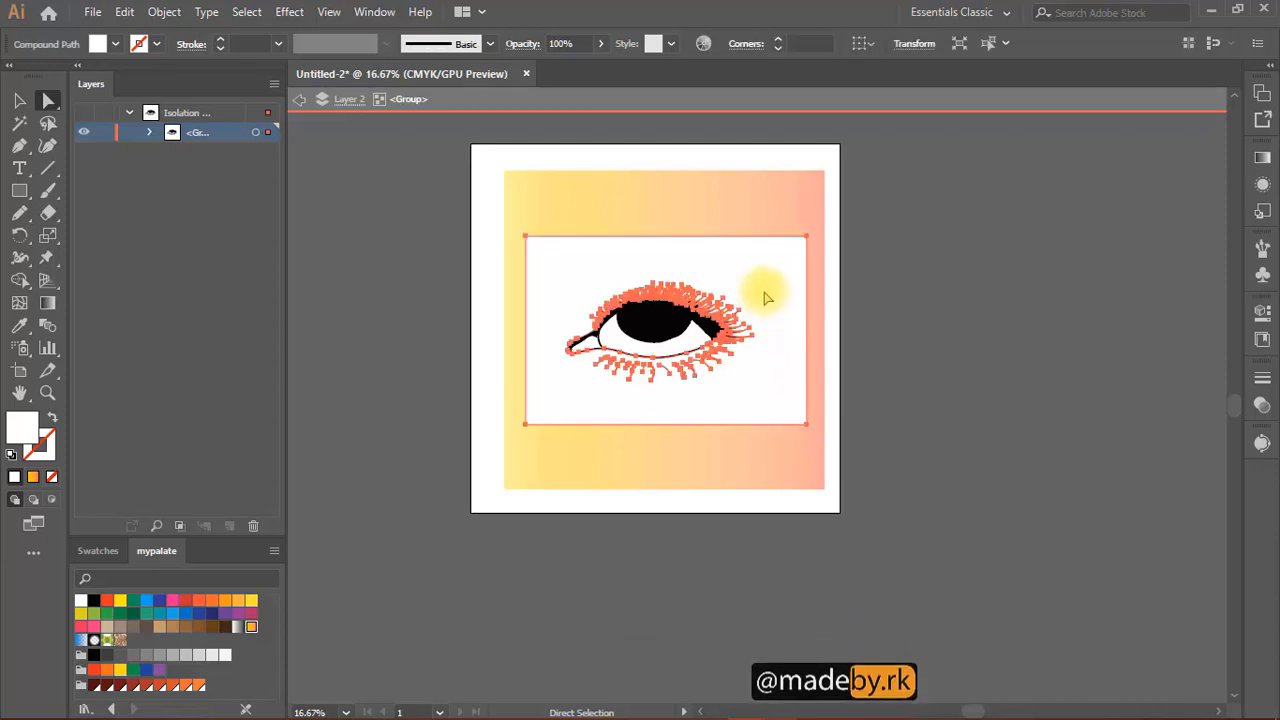
key("Delete")
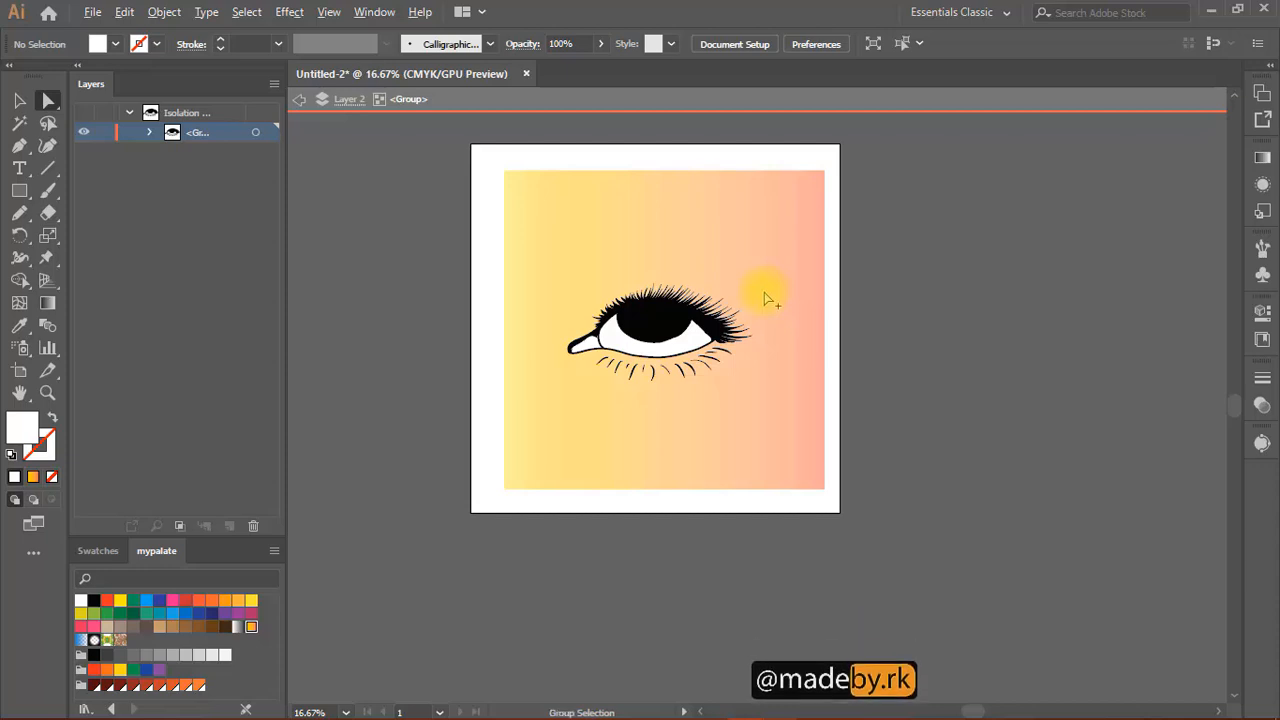
- Fill the white inner corner of the eye with the coral red colour E05C5C
scroll(617, 270, "up", 3, "alt")
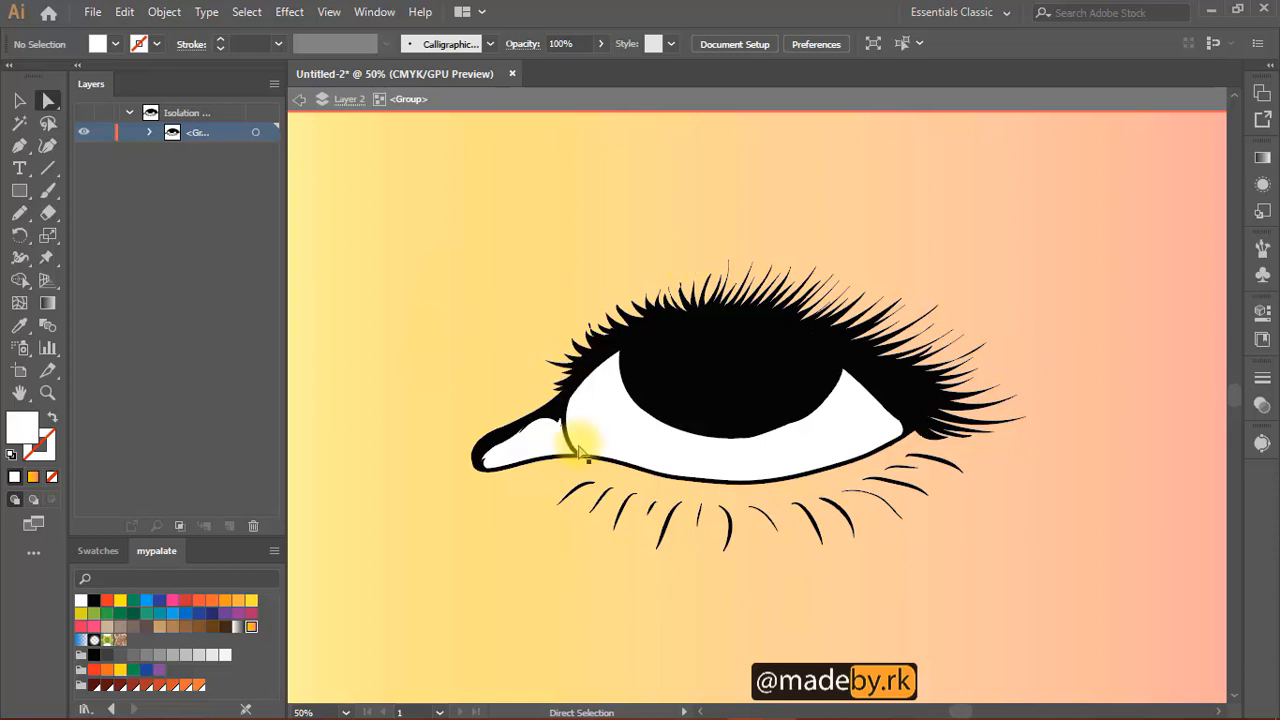
key("space")
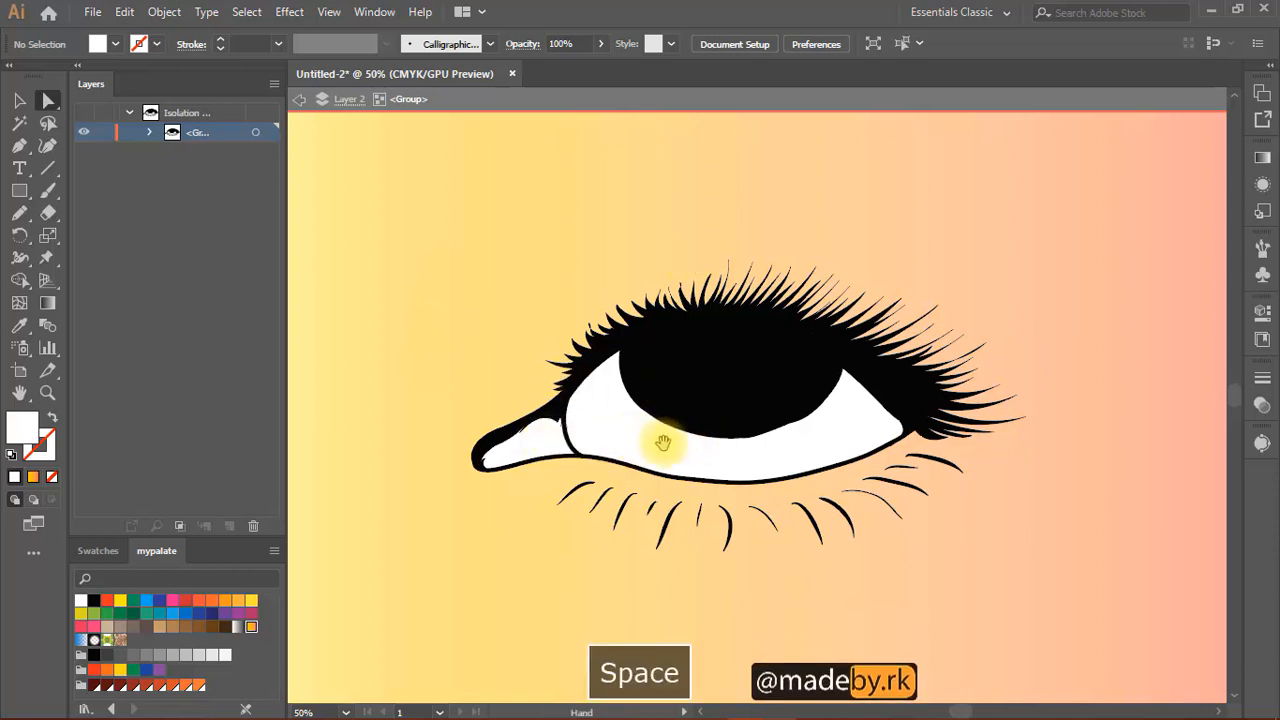
left_click_drag(663, 443, 708, 323)
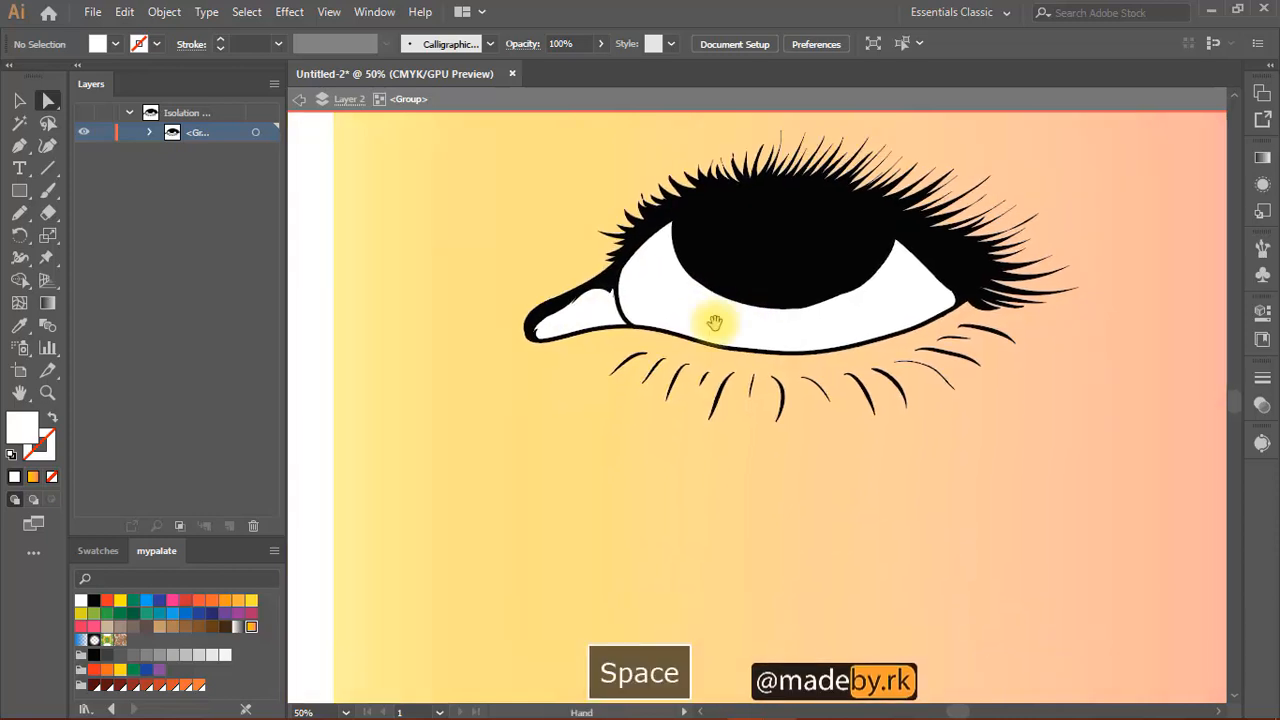
left_click(566, 326)
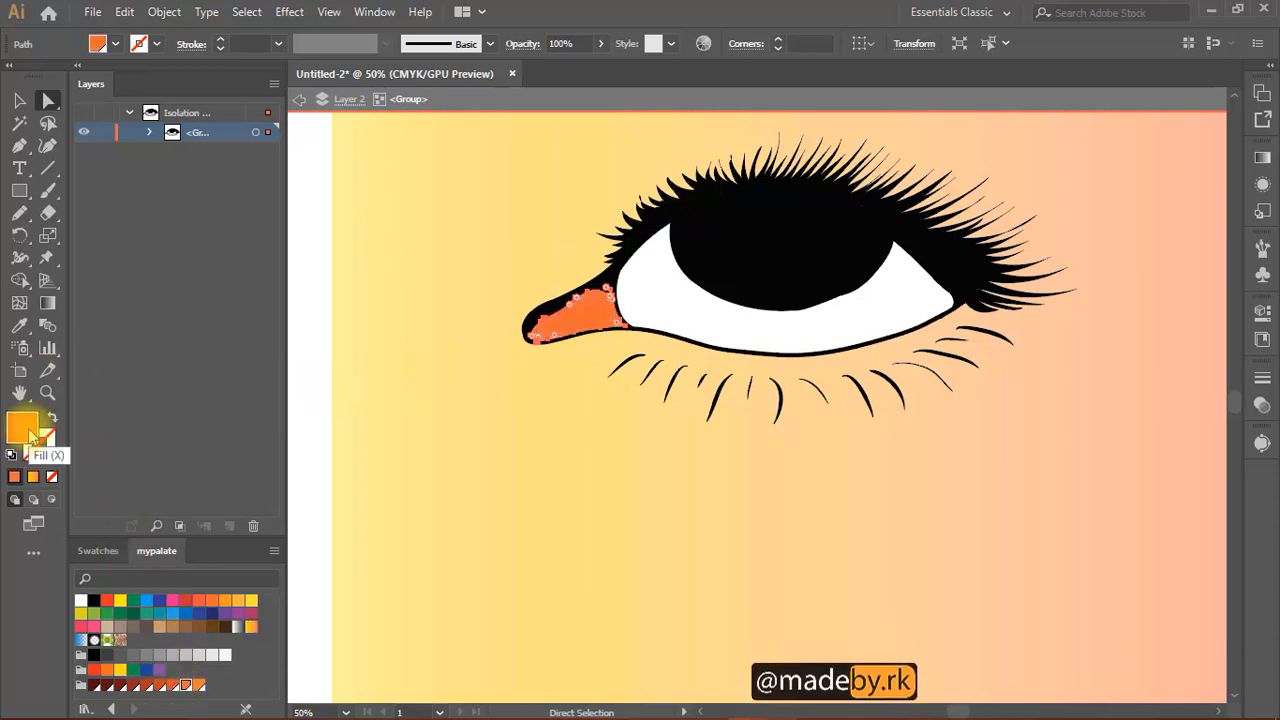
double_click(28, 436)
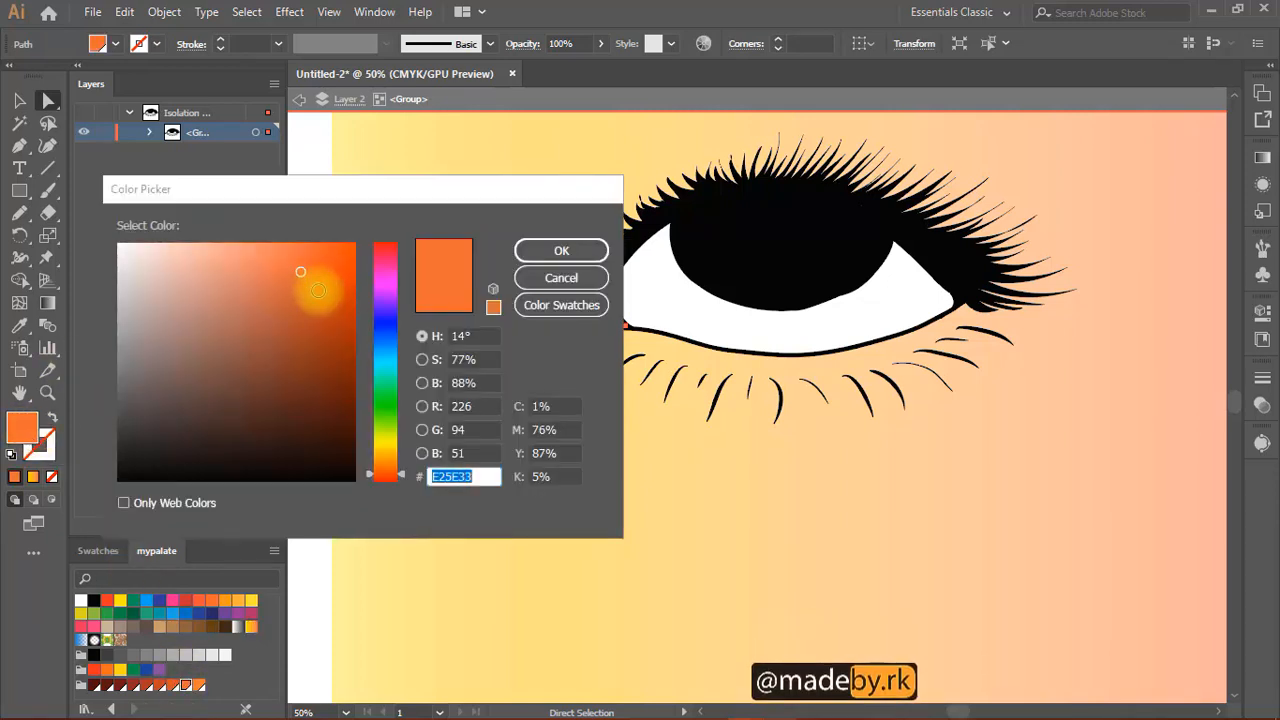
left_click_drag(302, 268, 257, 271)
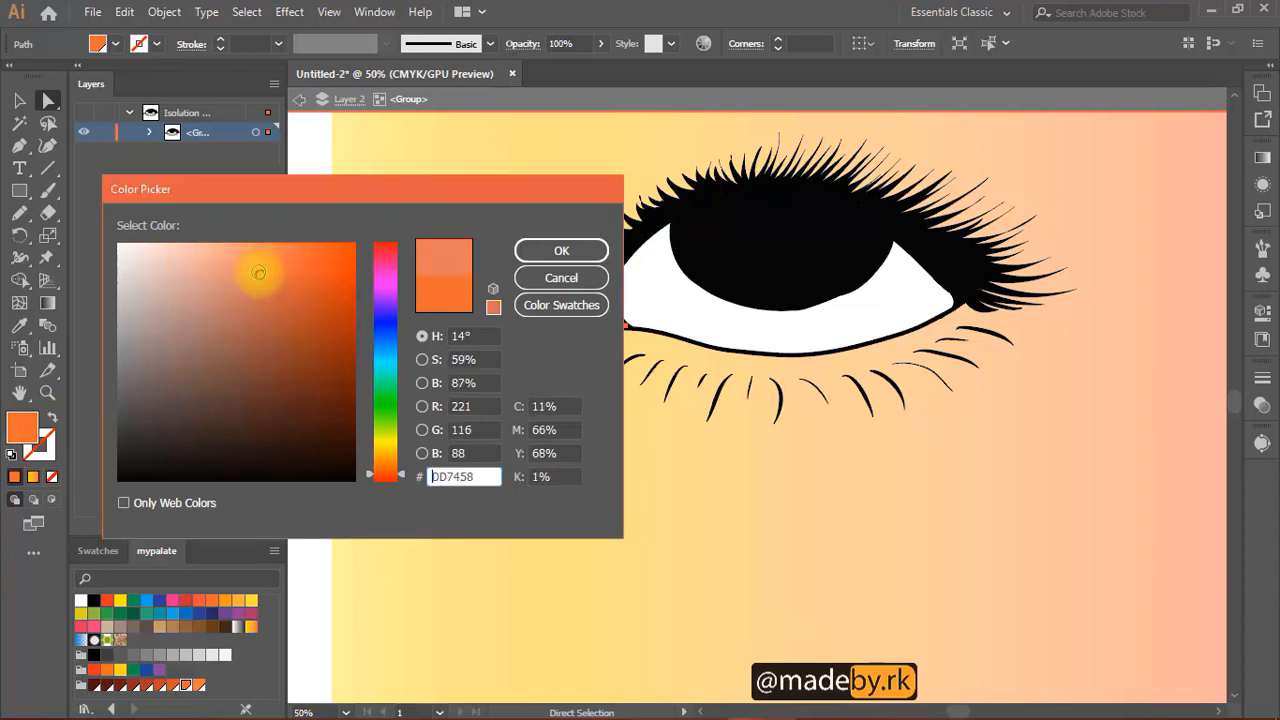
left_click(401, 484)
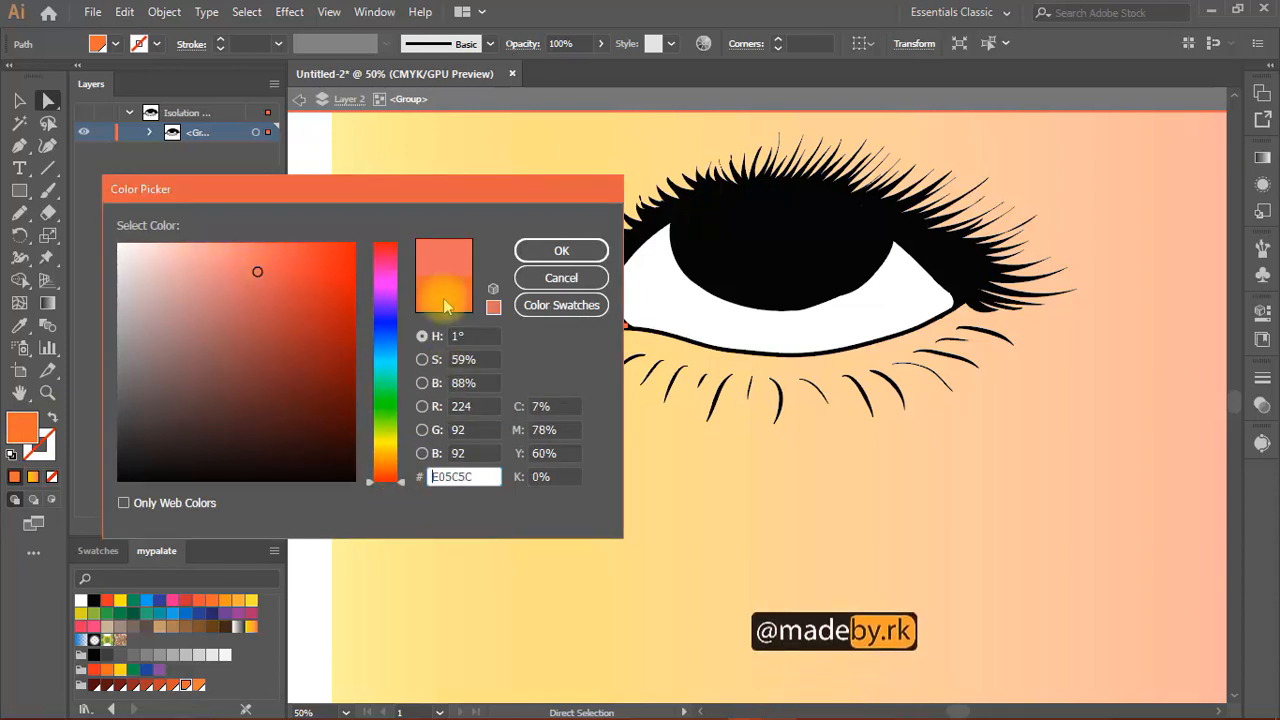
left_click(535, 251)
left_click(425, 413, "ctrl")
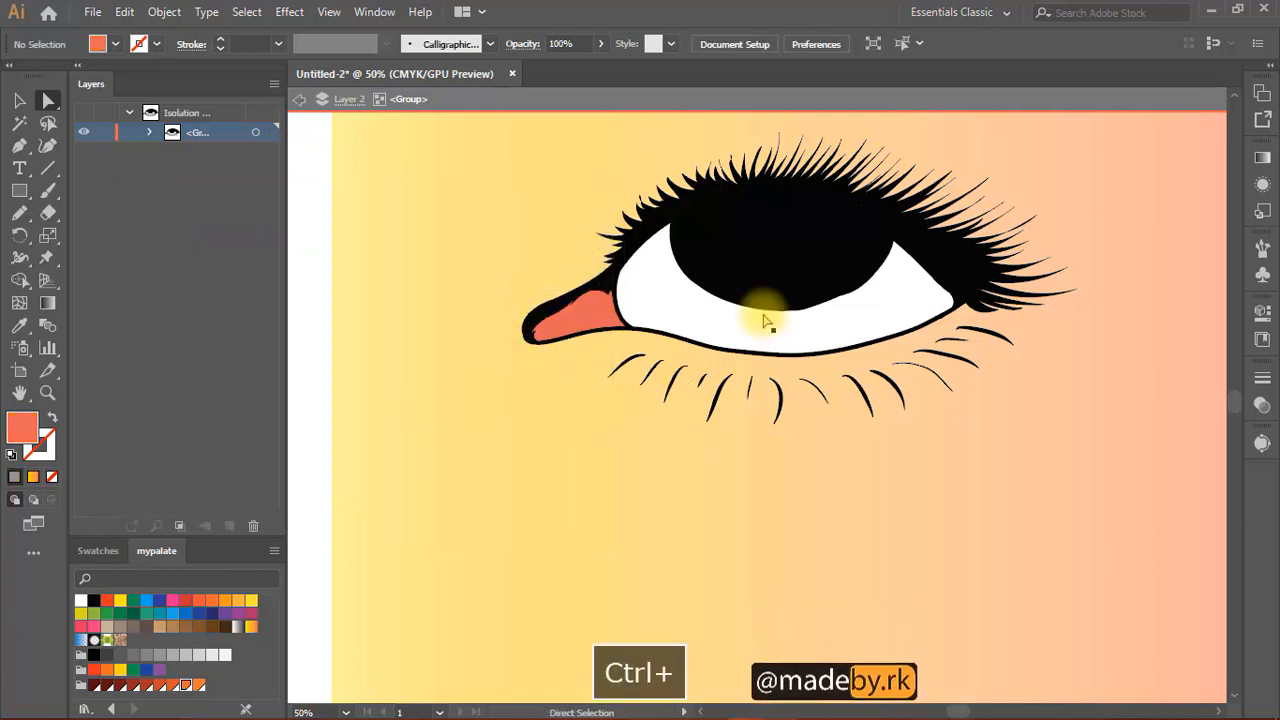
- Exit isolation mode for the merged eye group
scroll(955, 248, "down", 2)
scroll(953, 246, "up", 3)
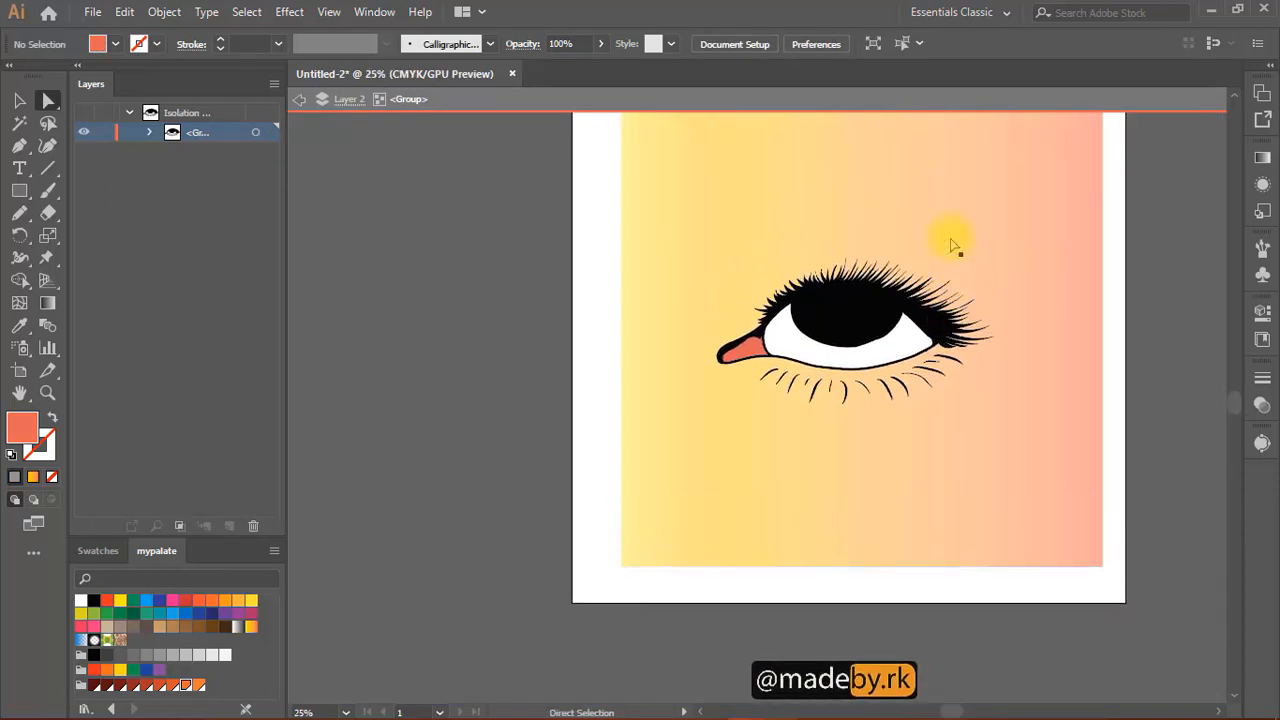
key("space")
left_click_drag(965, 346, 932, 348)
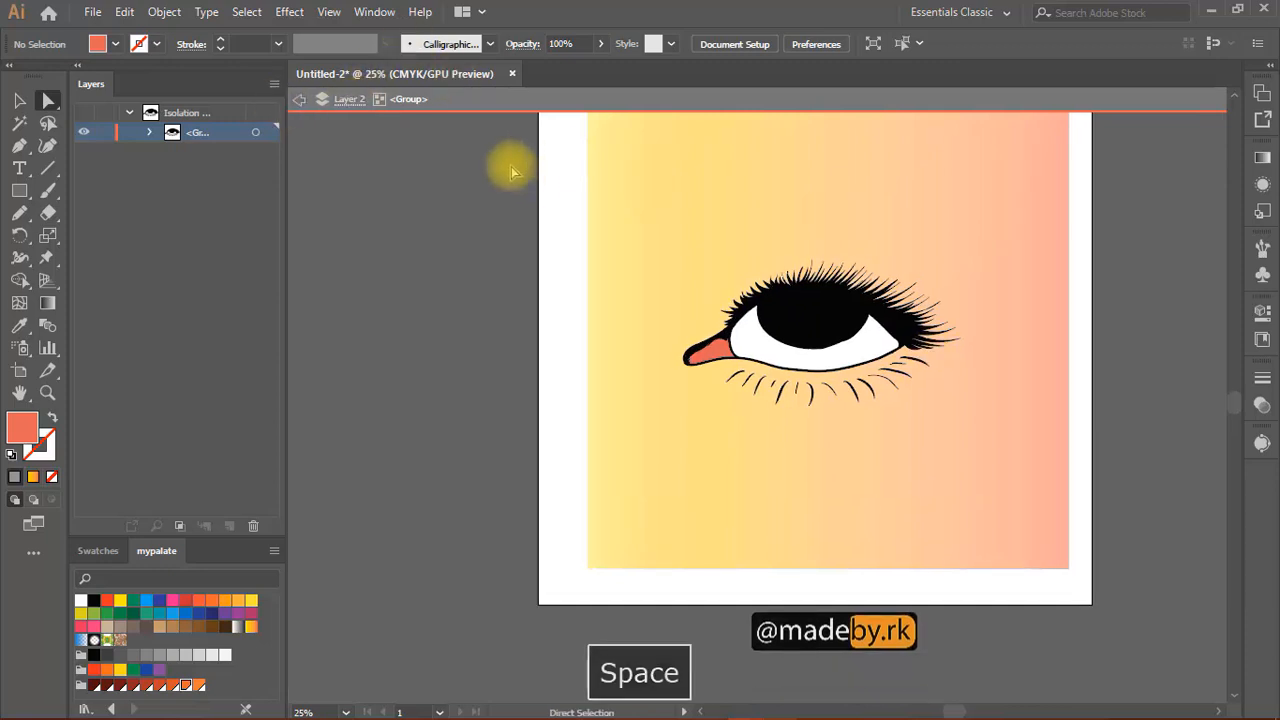
right_click(650, 259)
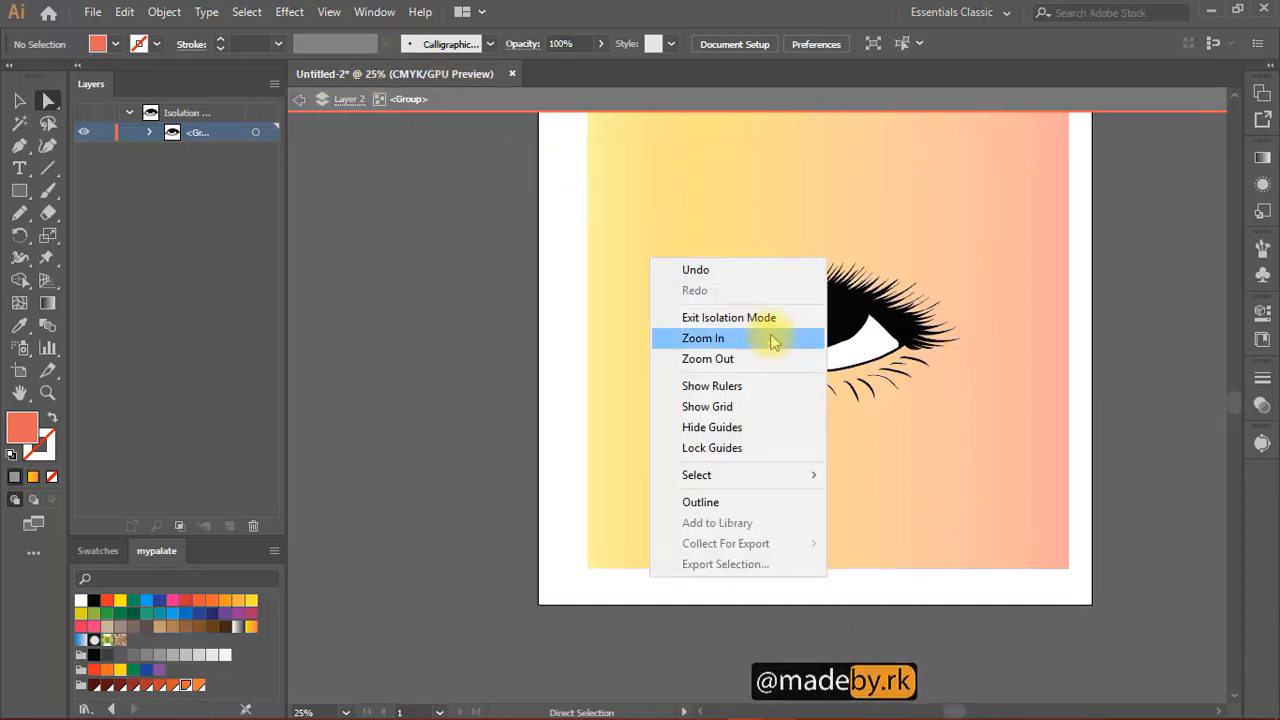
- Exit isolation mode for the eye group and return to the full layer list
left_click(772, 333)
key("space")
left_click_drag(966, 519, 811, 515)
key("space")
left_click_drag(678, 314, 670, 320)
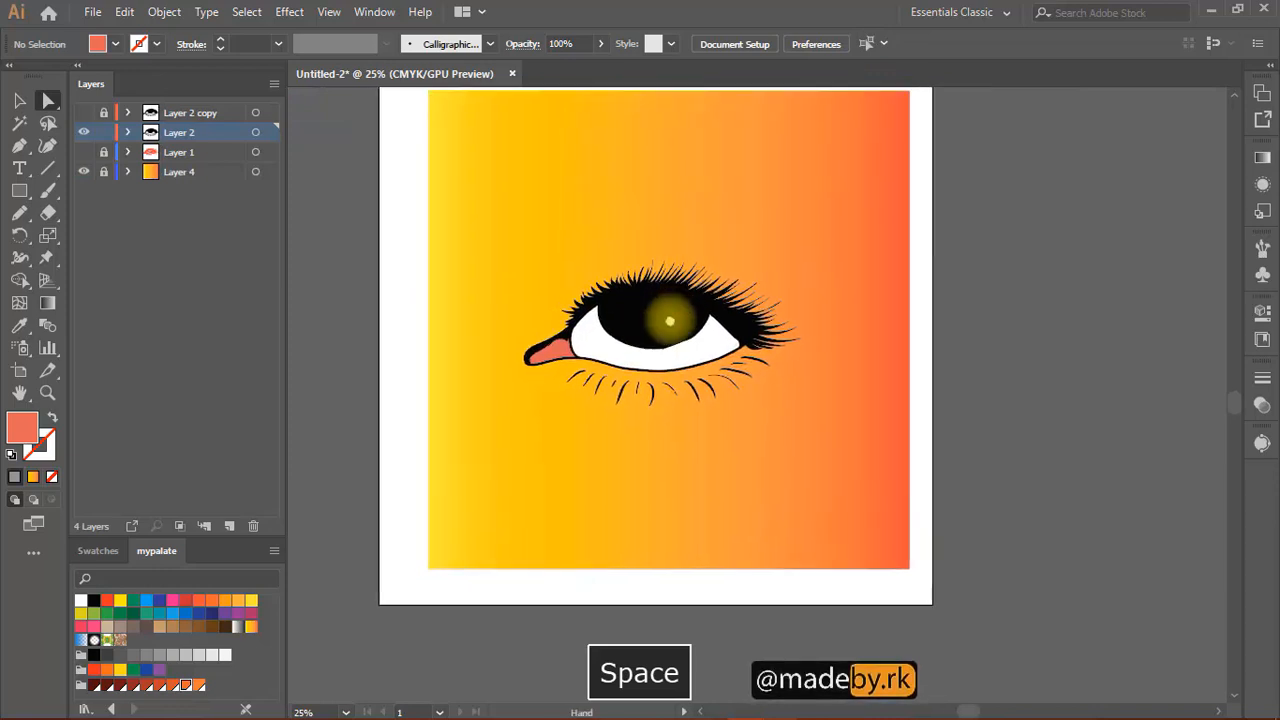
- Show Layer 2 copy together with the locked Layer 2, and add a new layer above Layer 2 copy
left_click(84, 132)
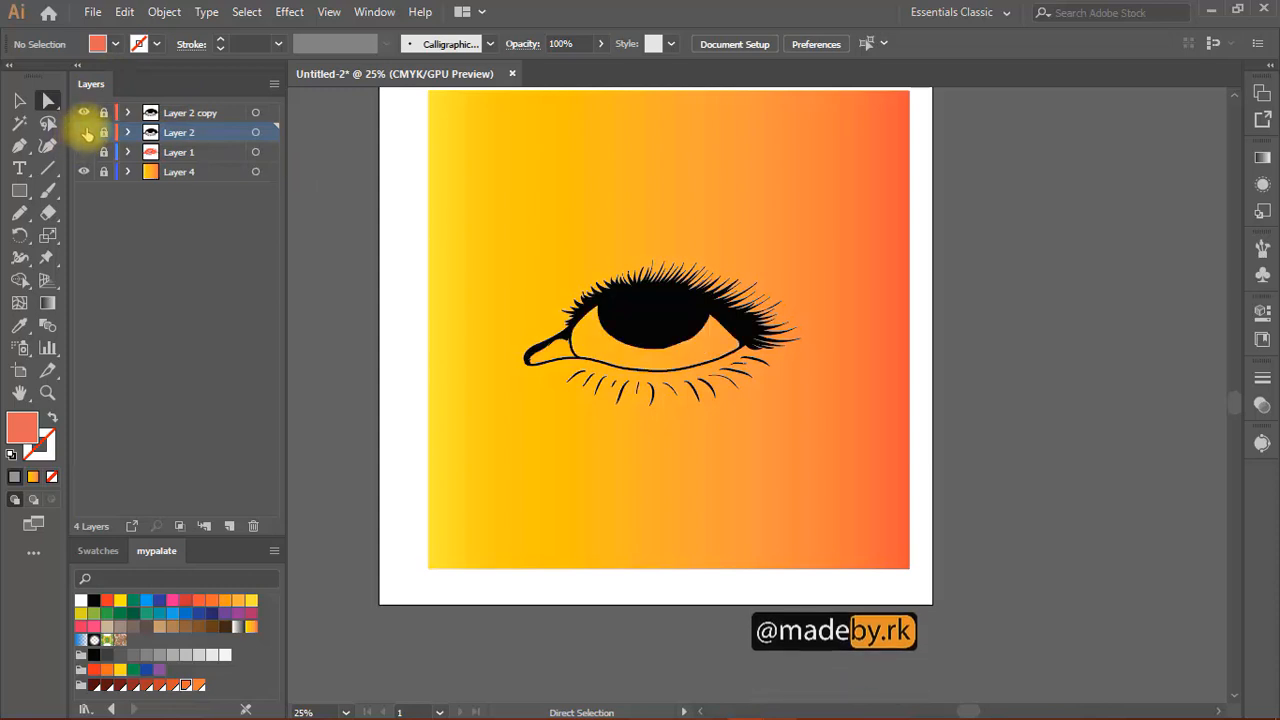
left_click(84, 132)
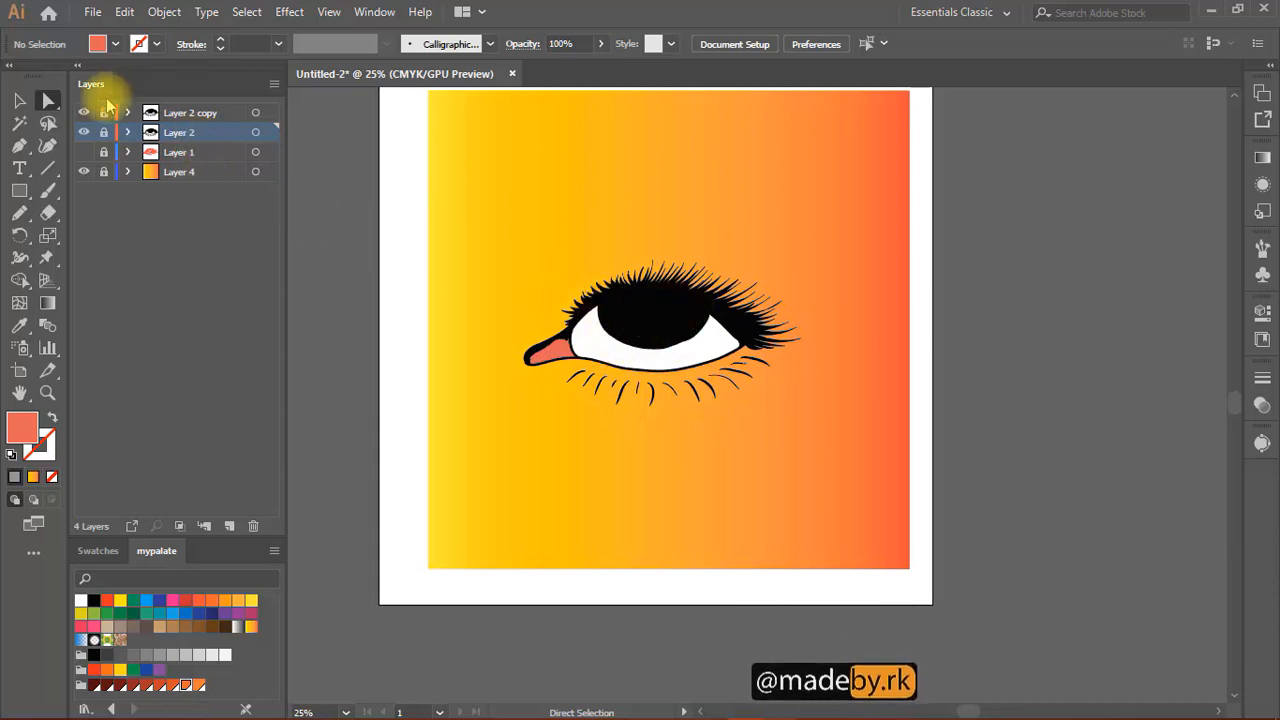
left_click(182, 115)
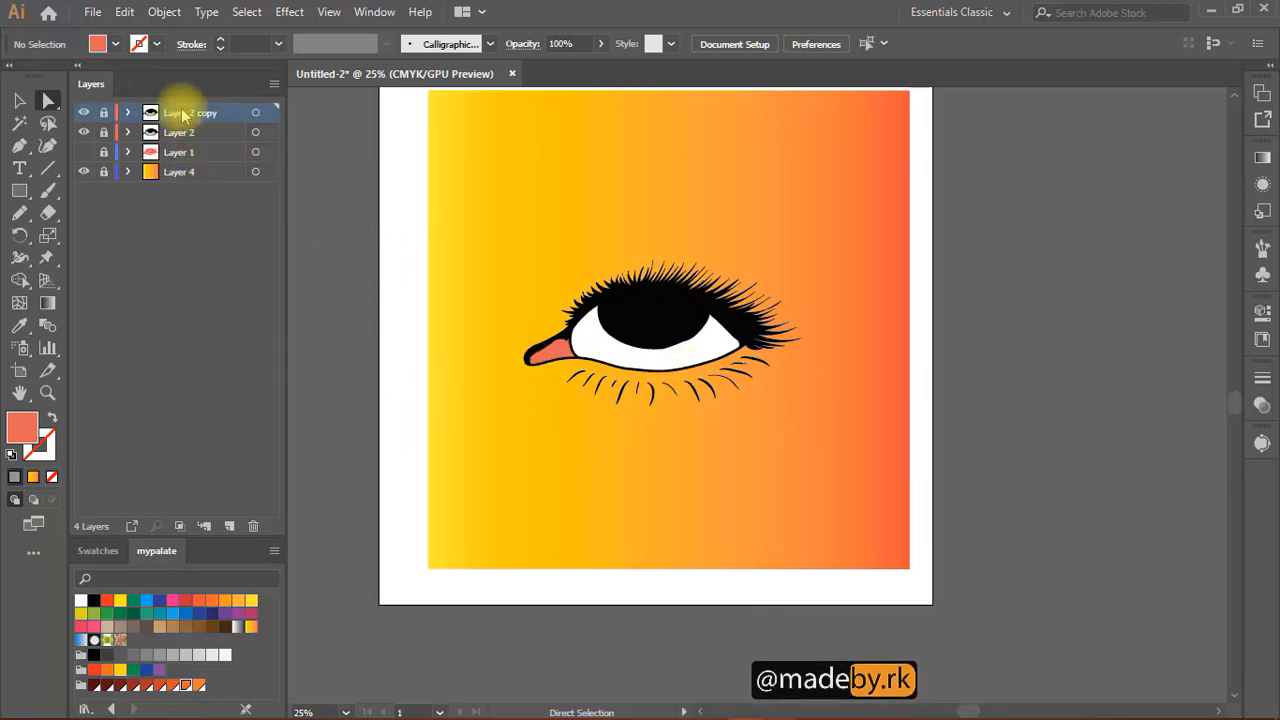
left_click(230, 527)
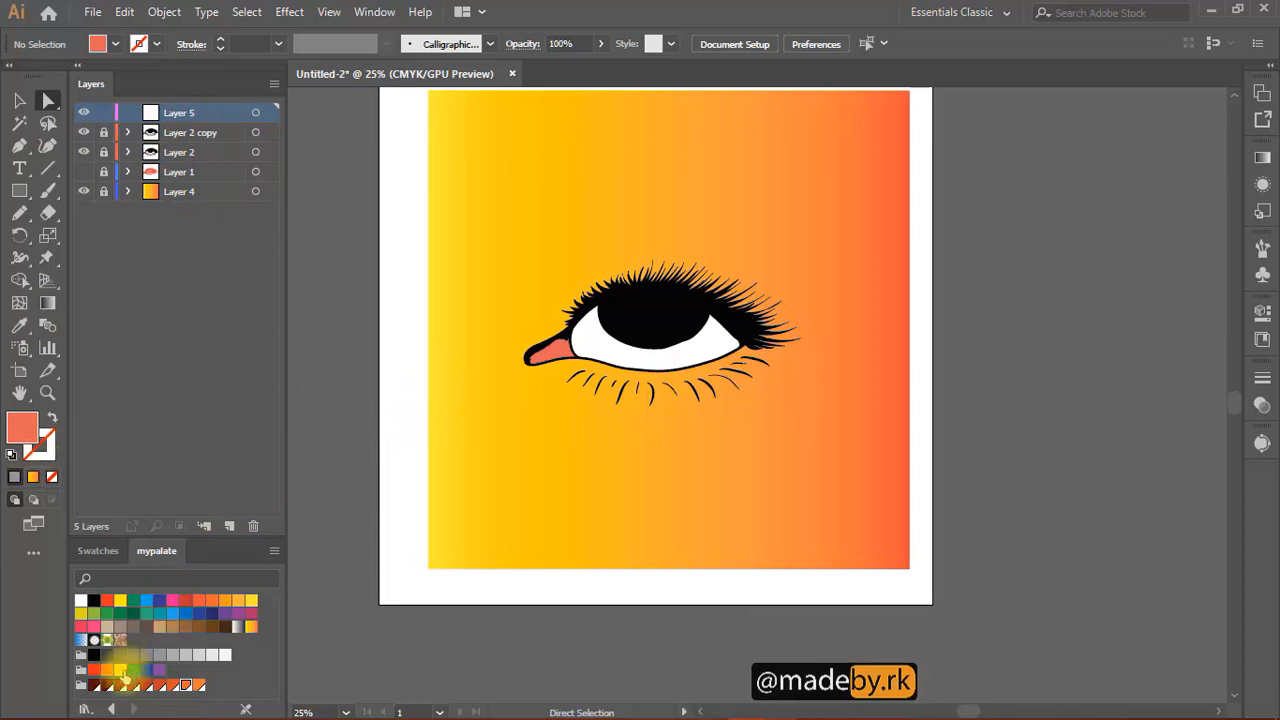
- Set the fill colour to a very dark green, #012814
left_click(133, 613)
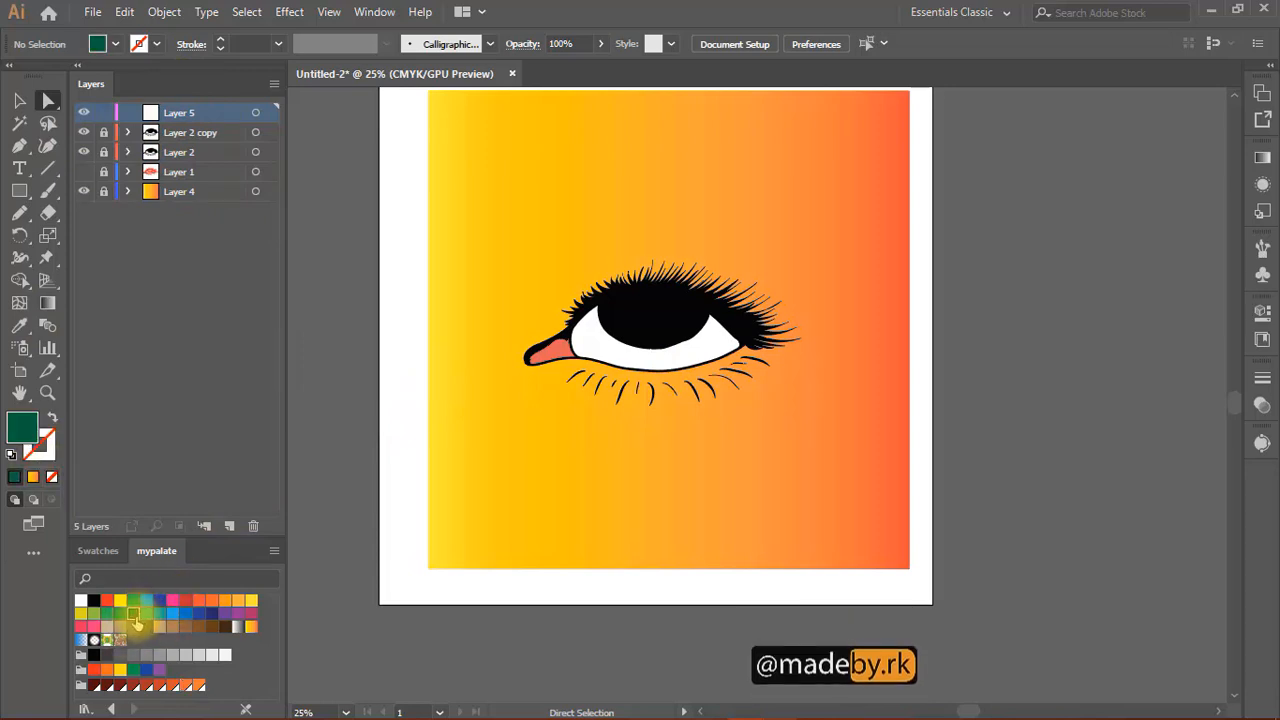
double_click(27, 432)
mouse_move(343, 394)
left_mouse_down()
mouse_move(337, 429)
mouse_move(352, 441)
left_mouse_up()
left_click(561, 250)
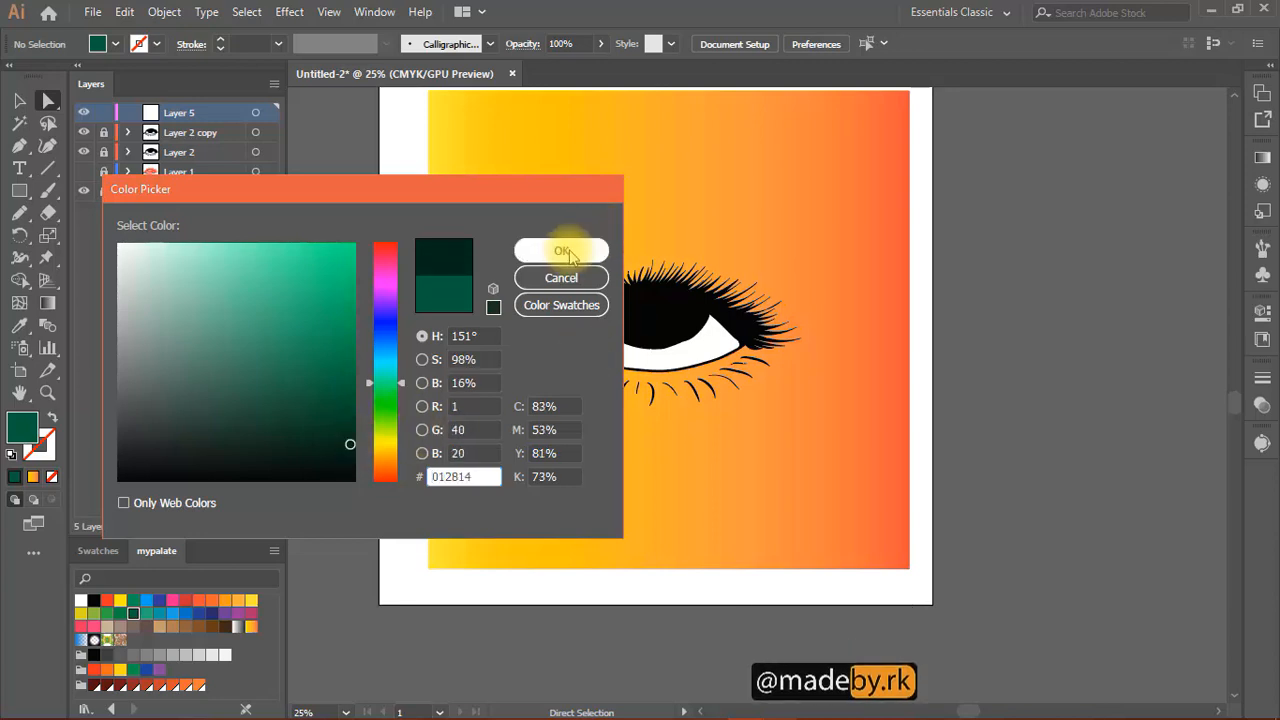
- Draw a jagged dark green base shape with the Pencil tool over the iris, leaving a black pupil area at the upper edge
key("n")
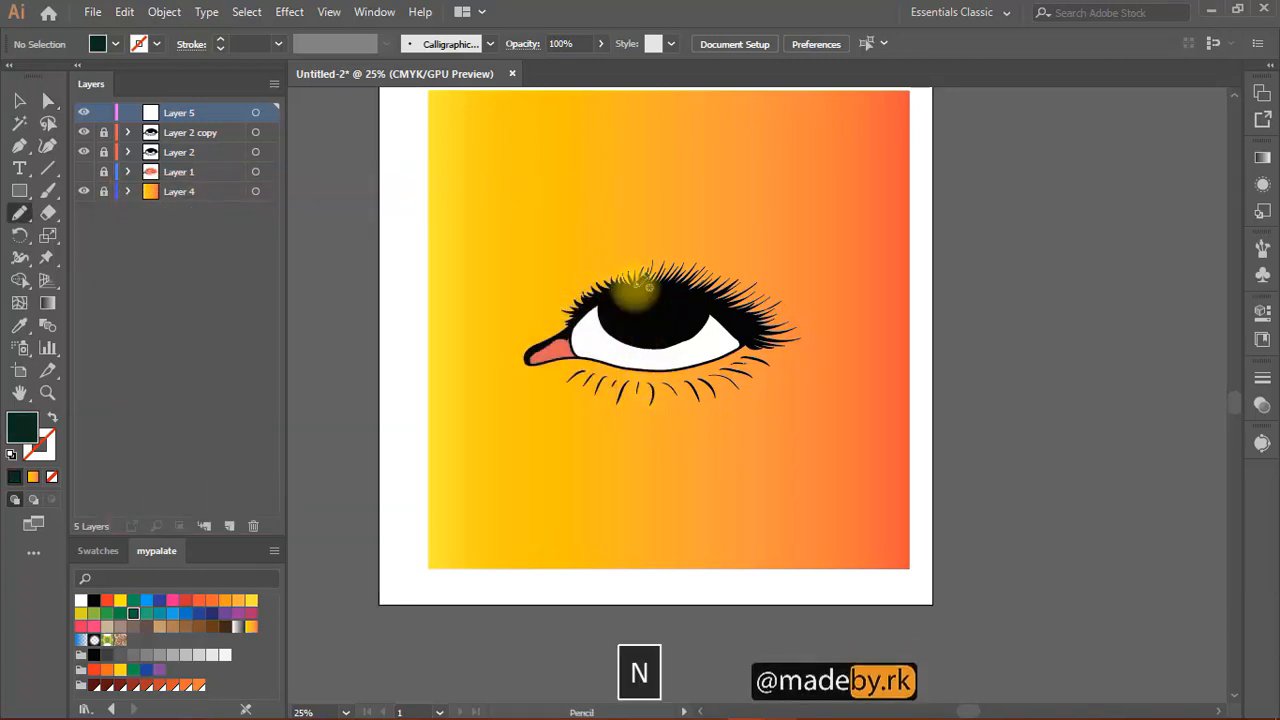
scroll(630, 345, "up", 4)
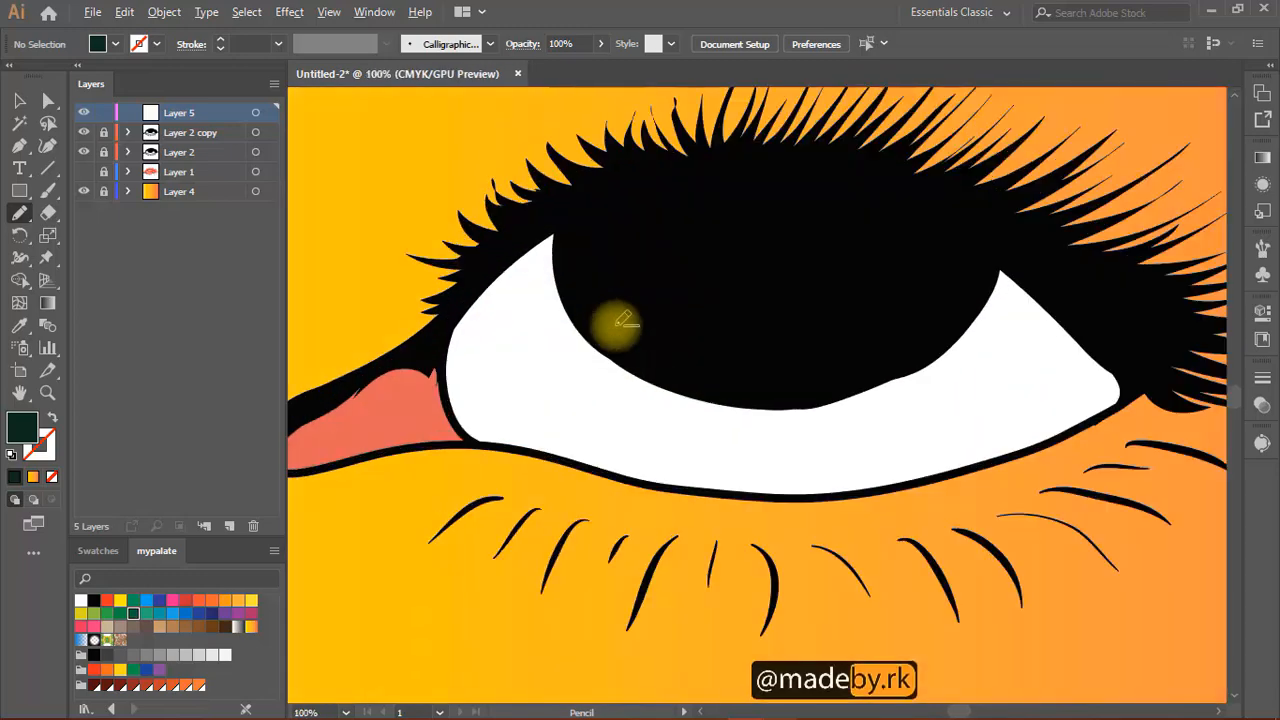
key("space")
mouse_move(634, 282)
left_mouse_down()
mouse_move(640, 308)
mouse_move(616, 283)
left_mouse_up()
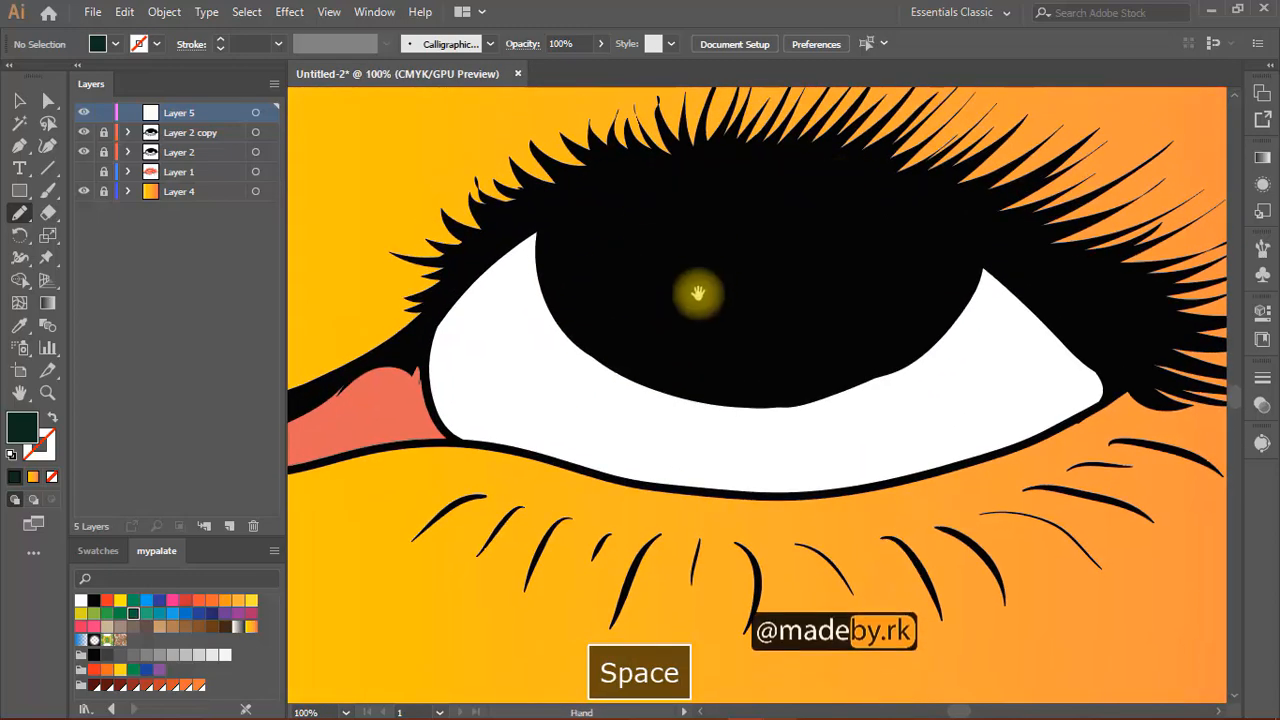
mouse_move(697, 294)
left_mouse_down()
mouse_move(718, 242)
mouse_move(716, 264)
left_mouse_up()
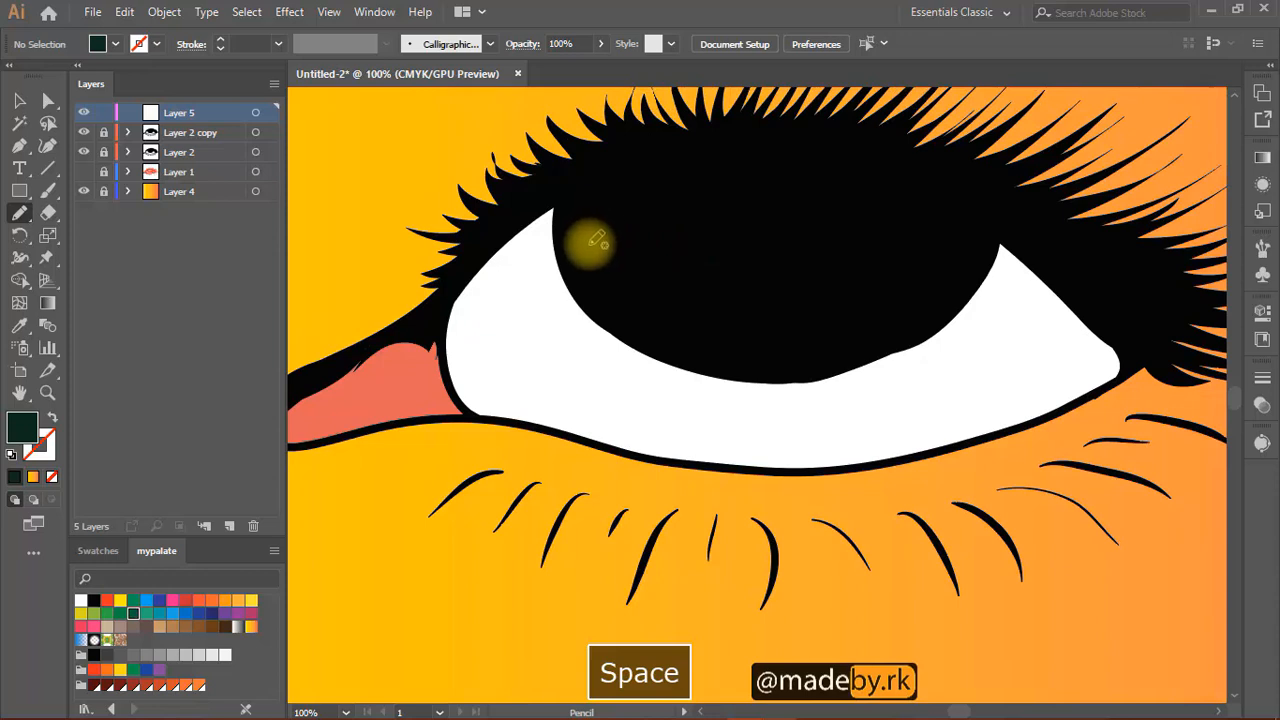
mouse_move(611, 258)
left_mouse_down()
mouse_move(712, 281)
mouse_move(775, 255)
mouse_move(779, 268)
mouse_move(813, 196)
mouse_move(945, 258)
left_mouse_up()
mouse_move(850, 358)
left_mouse_down()
mouse_move(746, 390)
mouse_move(602, 350)
mouse_move(565, 305)
left_mouse_up()
key("space")
mouse_move(541, 254)
left_mouse_down()
mouse_move(643, 274)
mouse_move(660, 249)
mouse_move(670, 313)
left_mouse_up()
mouse_move(541, 283)
left_mouse_down()
mouse_move(645, 297)
mouse_move(777, 209)
mouse_move(930, 268)
mouse_move(634, 320)
mouse_move(520, 280)
mouse_move(606, 229)
mouse_move(592, 233)
left_mouse_up()
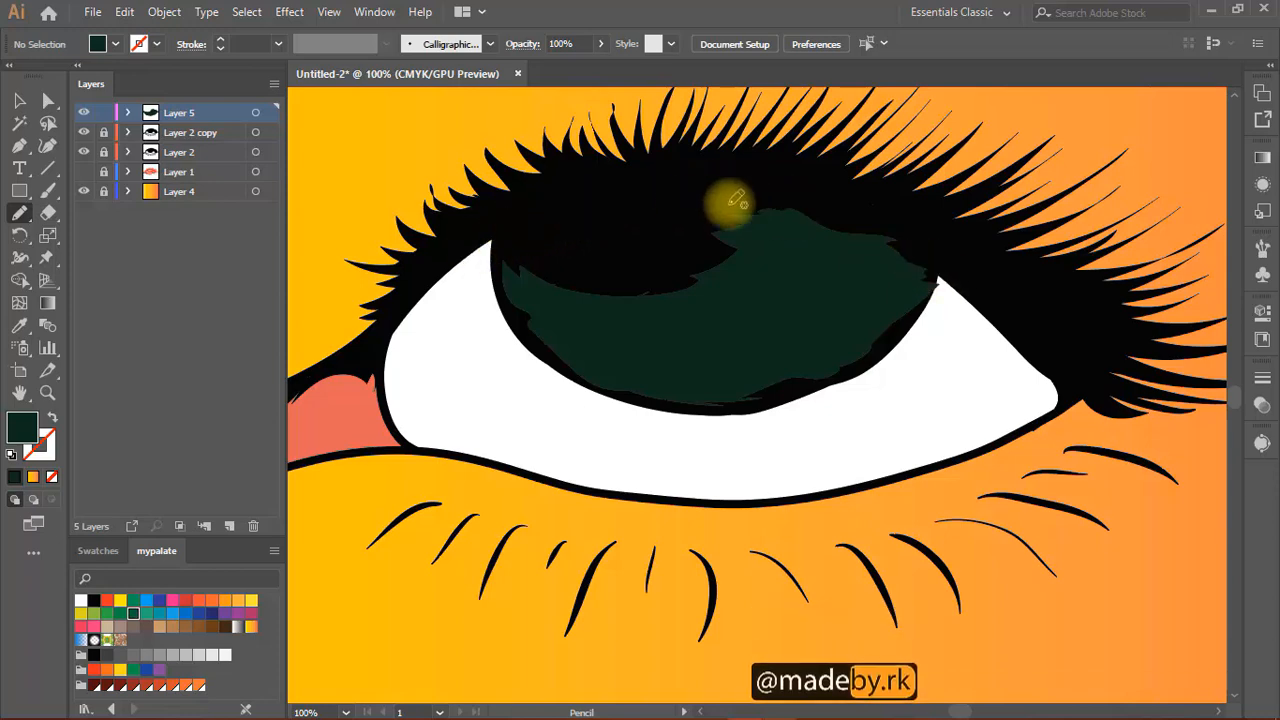
- Extend the dark green iris base with jagged pencil shapes along its lower and upper right edges
key("space")
left_click_drag(672, 298, 712, 388)
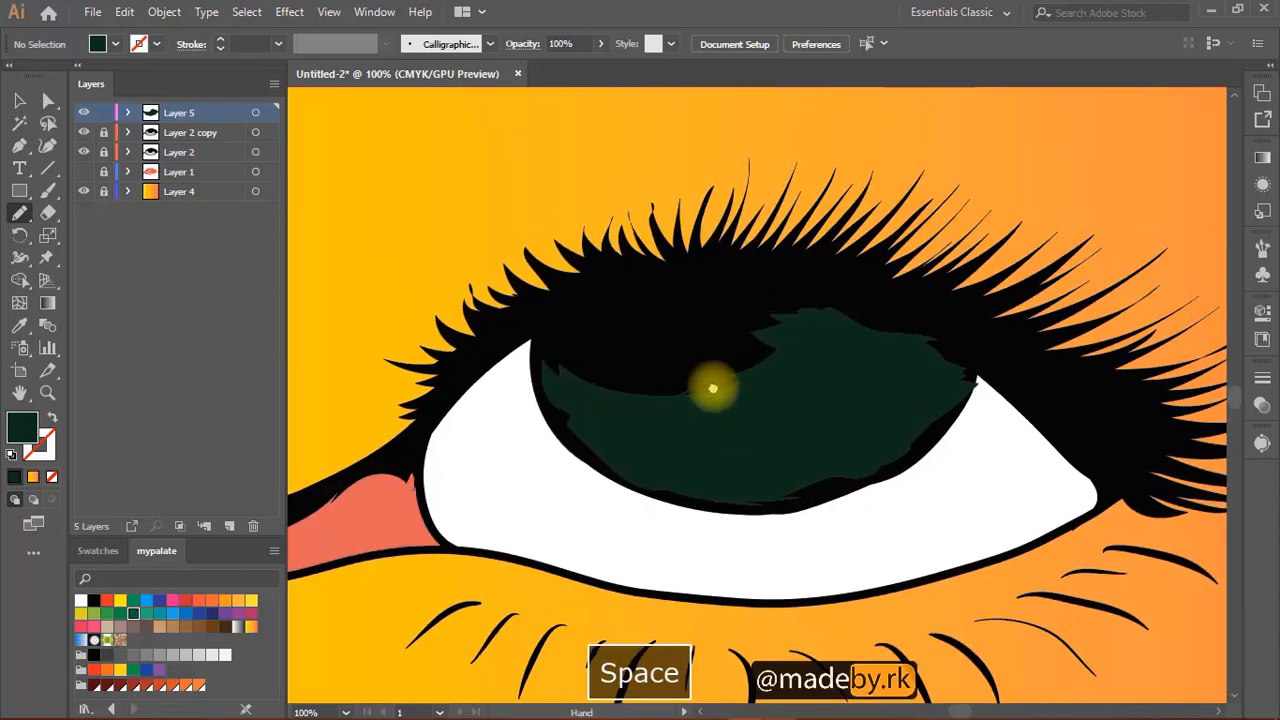
left_click_drag(853, 436, 887, 334)
left_click_drag(880, 385, 737, 391)
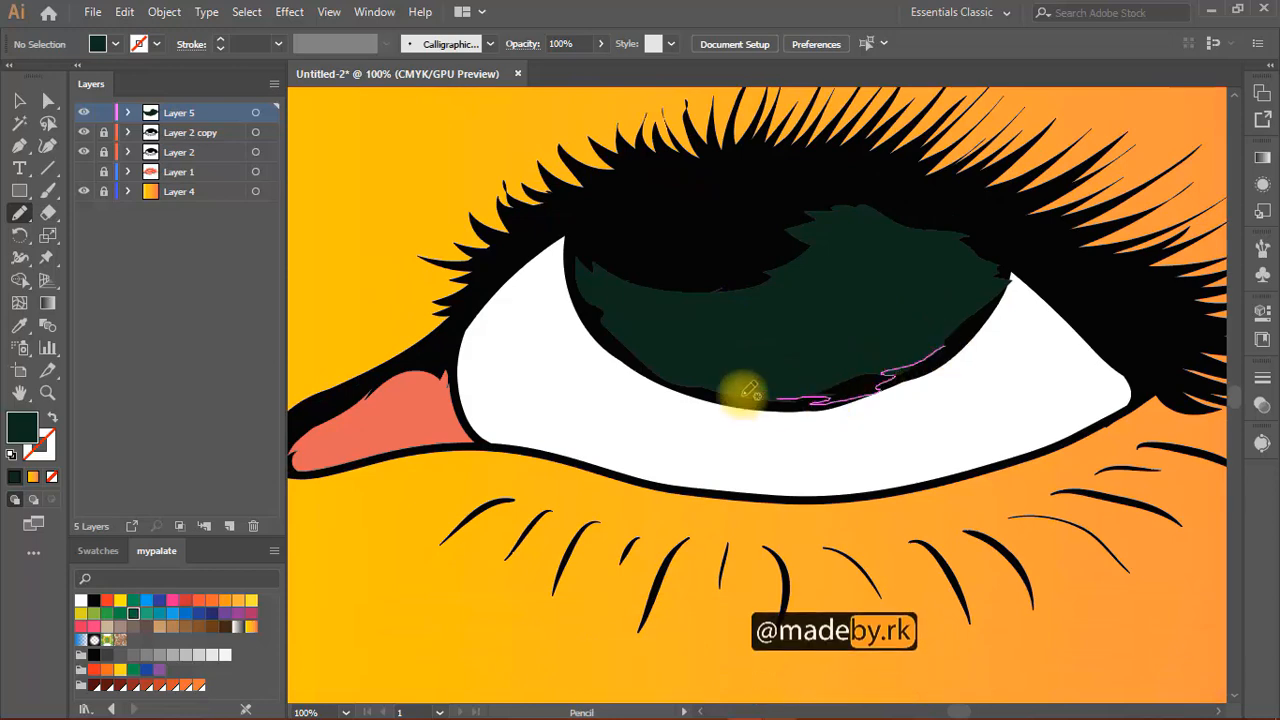
key("space")
mouse_move(886, 286)
left_mouse_down()
mouse_move(766, 420)
mouse_move(730, 385)
mouse_move(718, 288)
mouse_move(848, 317)
mouse_move(757, 331)
left_mouse_up()
key("space")
left_click_drag(760, 336, 793, 291)
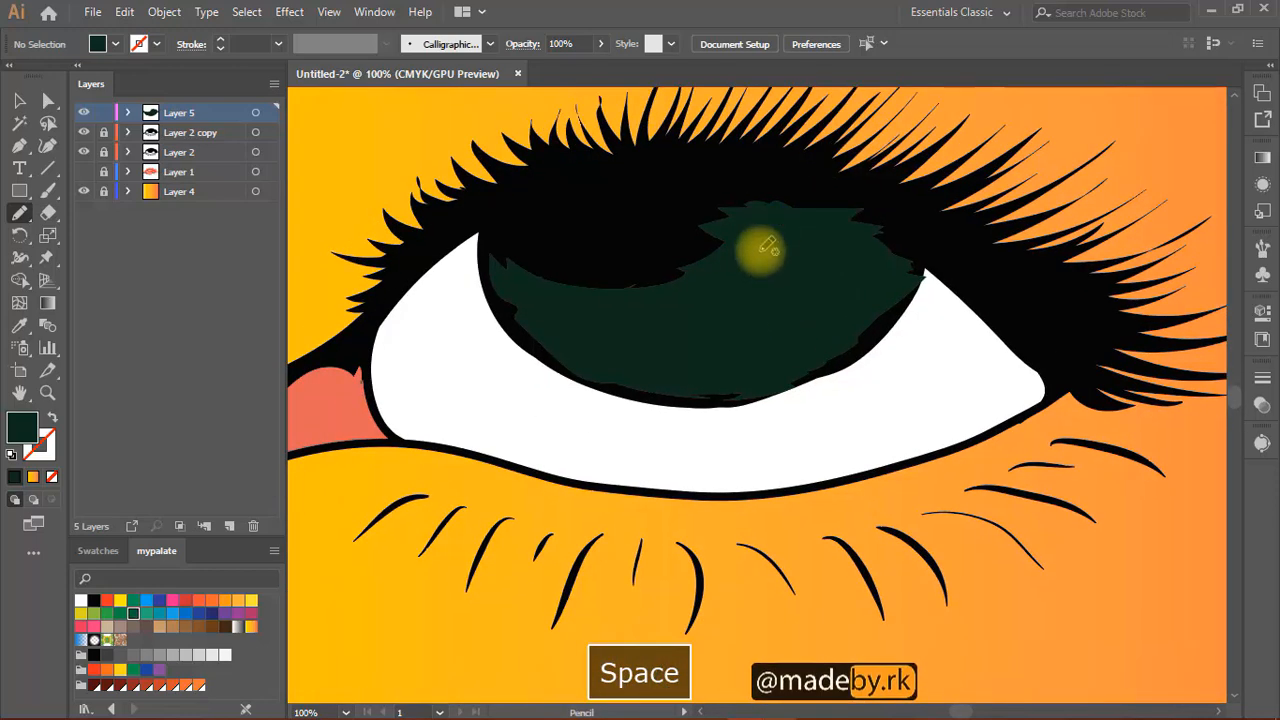
key("space")
left_click_drag(707, 300, 643, 326)
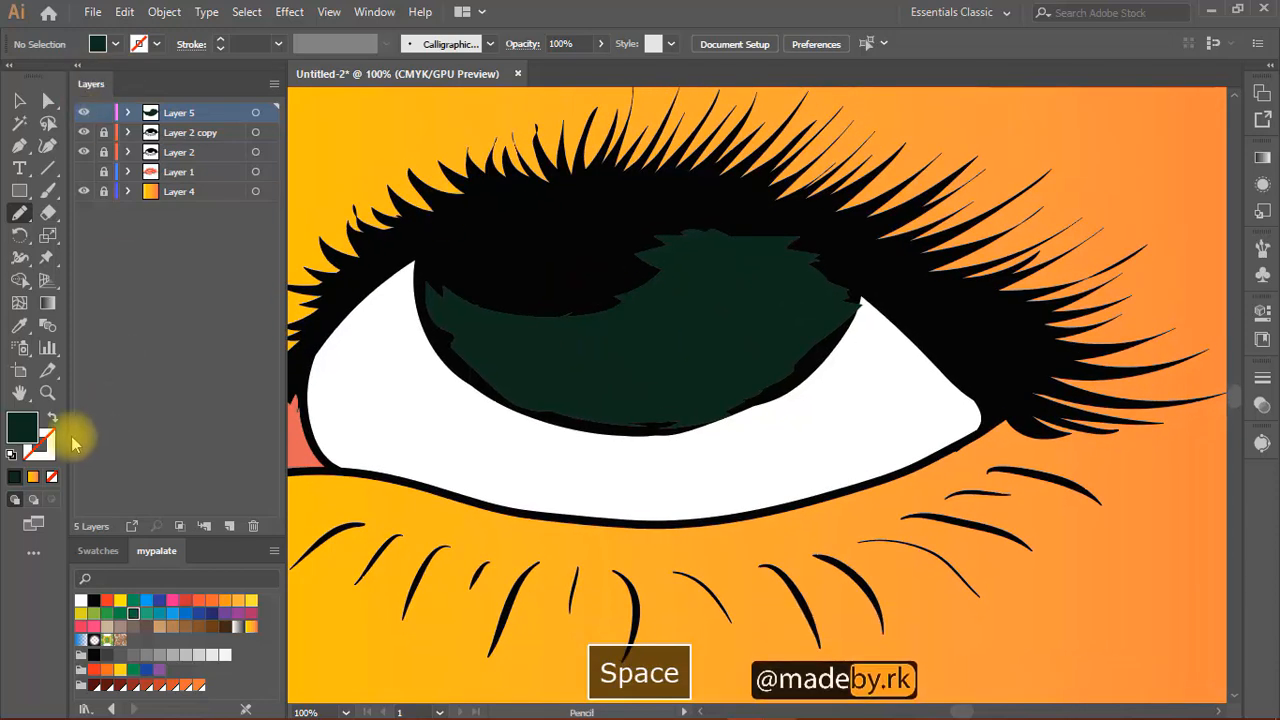
- Set the fill colour to a medium dark green, #065E30
double_click(24, 428)
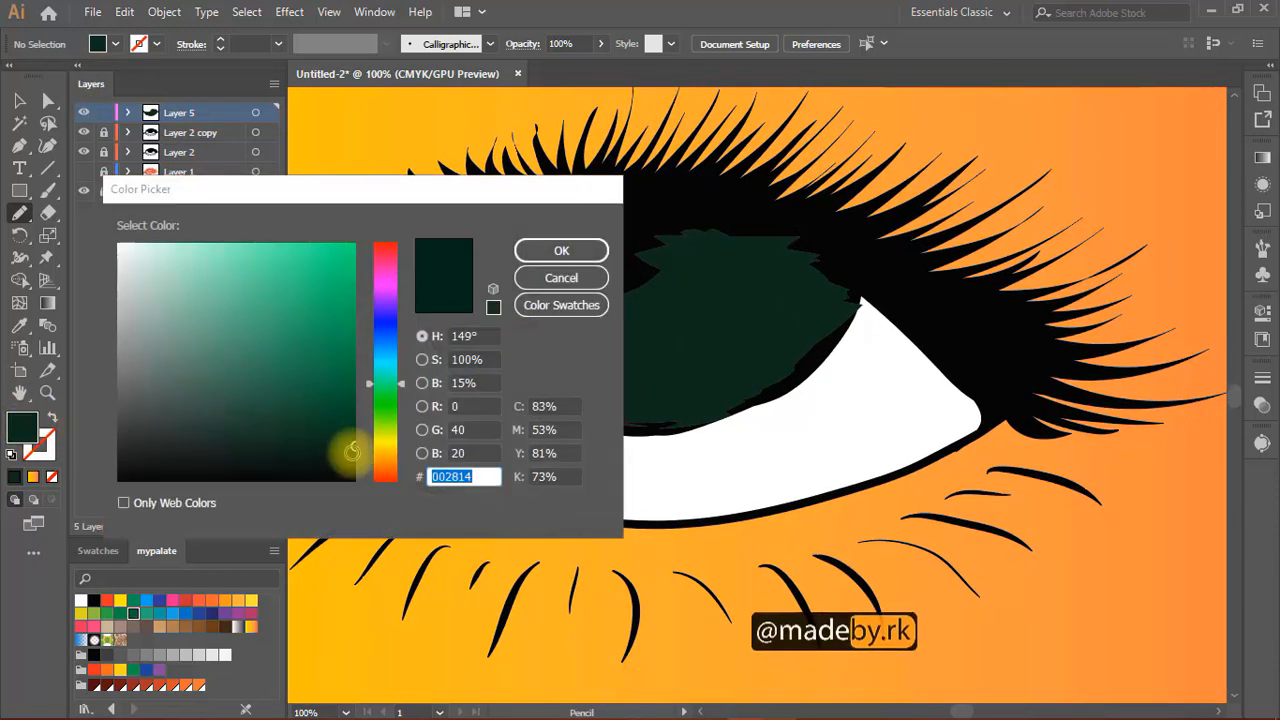
left_click_drag(343, 449, 341, 391)
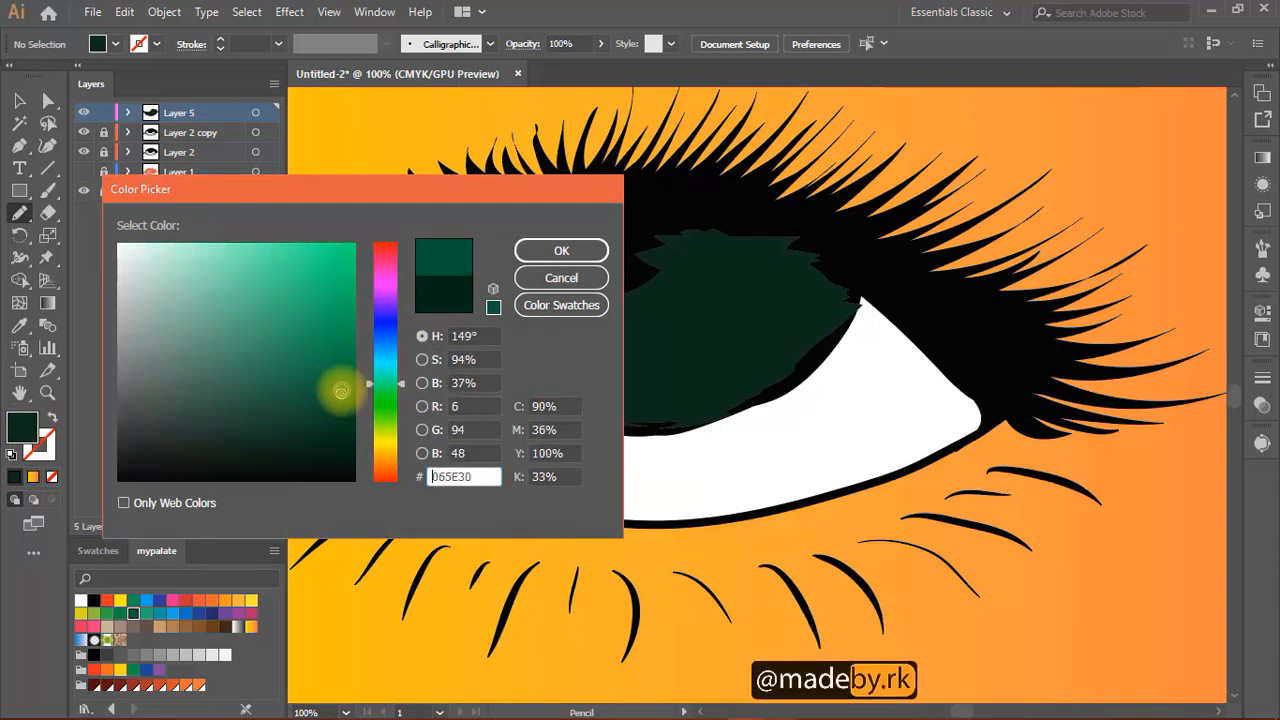
left_click(545, 252)
- Draw jagged medium green pencil shapes inside the iris, over its right half and along its lower left curve
key("space")
left_click_drag(726, 299, 736, 259)
mouse_move(700, 207)
left_mouse_down()
mouse_move(857, 227)
mouse_move(823, 285)
left_mouse_up()
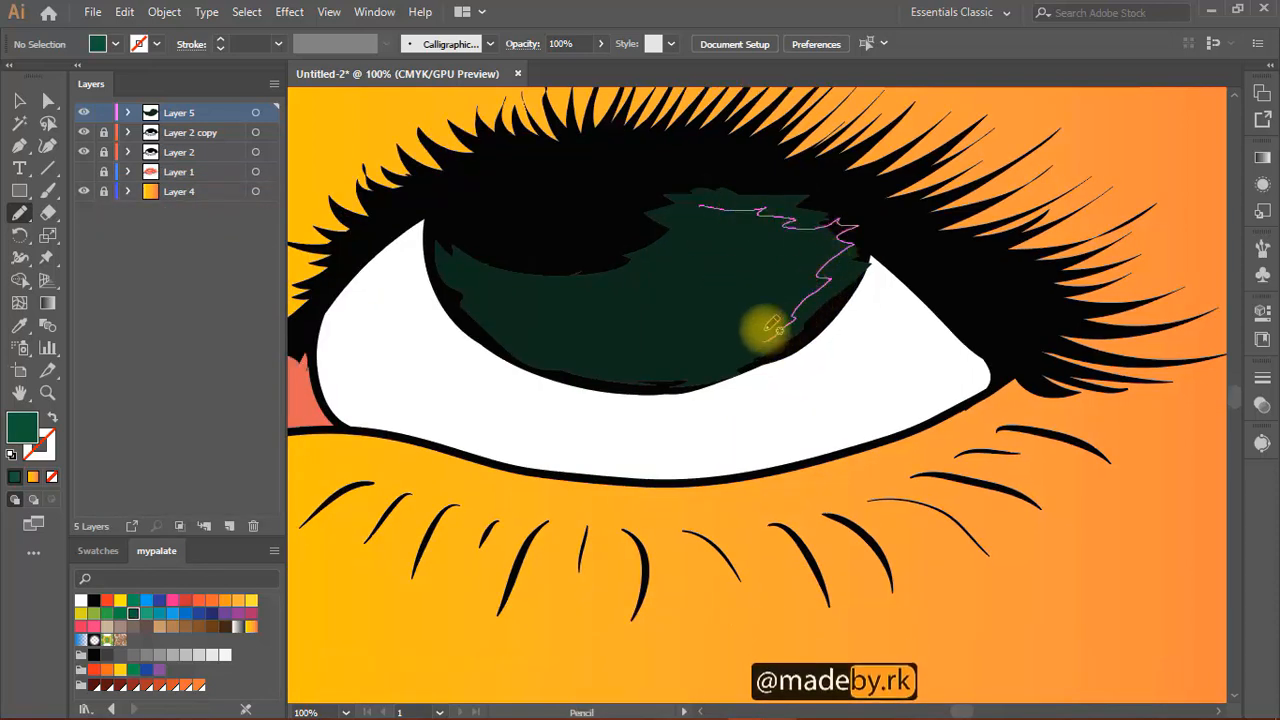
mouse_move(773, 327)
left_mouse_down()
mouse_move(719, 369)
mouse_move(660, 380)
mouse_move(552, 358)
mouse_move(651, 308)
mouse_move(658, 280)
mouse_move(605, 264)
mouse_move(668, 250)
mouse_move(700, 206)
left_mouse_up()
key("space")
mouse_move(734, 246)
left_mouse_down()
mouse_move(720, 229)
mouse_move(756, 214)
left_mouse_up()
mouse_move(684, 270)
left_mouse_down()
mouse_move(655, 301)
mouse_move(501, 279)
mouse_move(674, 329)
mouse_move(571, 286)
mouse_move(785, 308)
mouse_move(750, 296)
left_mouse_up()
key("space")
key("space")
left_click_drag(750, 296, 694, 349)
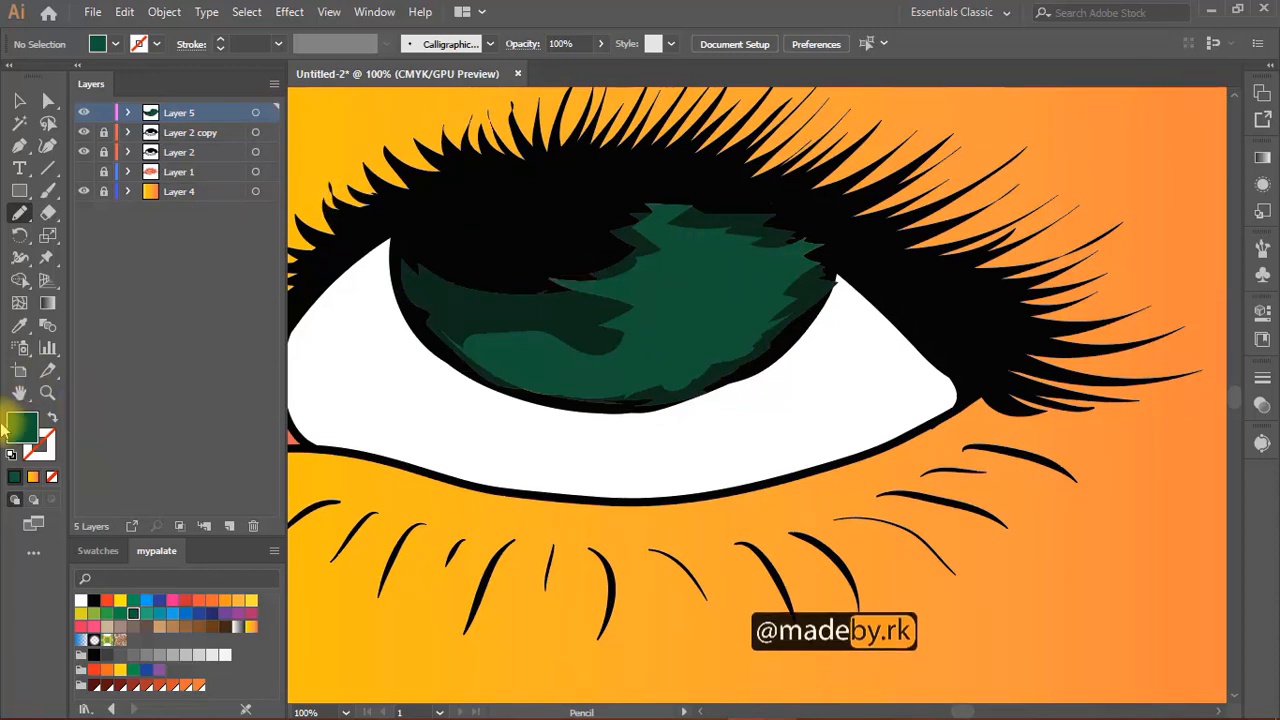
- Set the fill to green #1EA55B and draw smaller jagged shapes on the iris's right side and lower left curve
double_click(28, 440)
left_click_drag(223, 323, 313, 325)
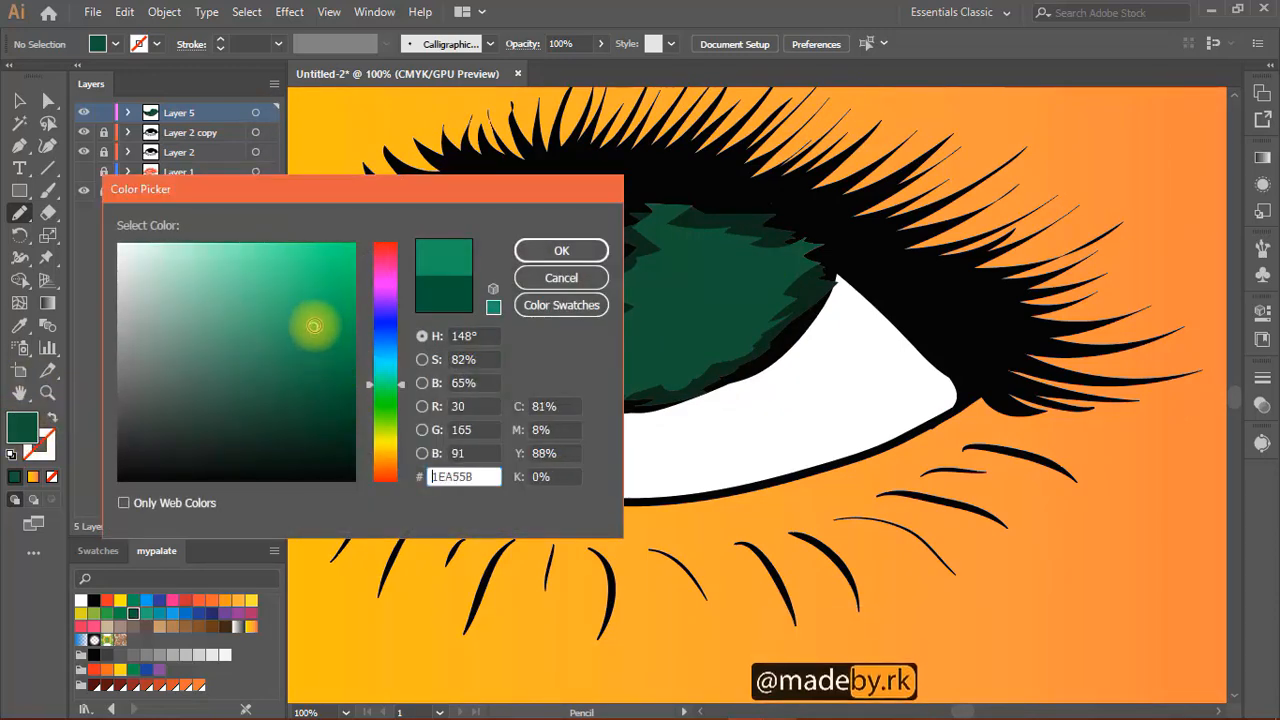
left_click(561, 250)
mouse_move(670, 228)
left_mouse_down()
mouse_move(745, 240)
mouse_move(806, 272)
mouse_move(675, 390)
mouse_move(564, 385)
mouse_move(686, 337)
mouse_move(686, 265)
mouse_move(660, 232)
mouse_move(679, 237)
mouse_move(640, 300)
left_mouse_up()
mouse_move(549, 366)
left_mouse_down()
mouse_move(512, 357)
mouse_move(552, 392)
mouse_move(605, 389)
mouse_move(608, 359)
mouse_move(648, 370)
mouse_move(572, 376)
left_mouse_up()
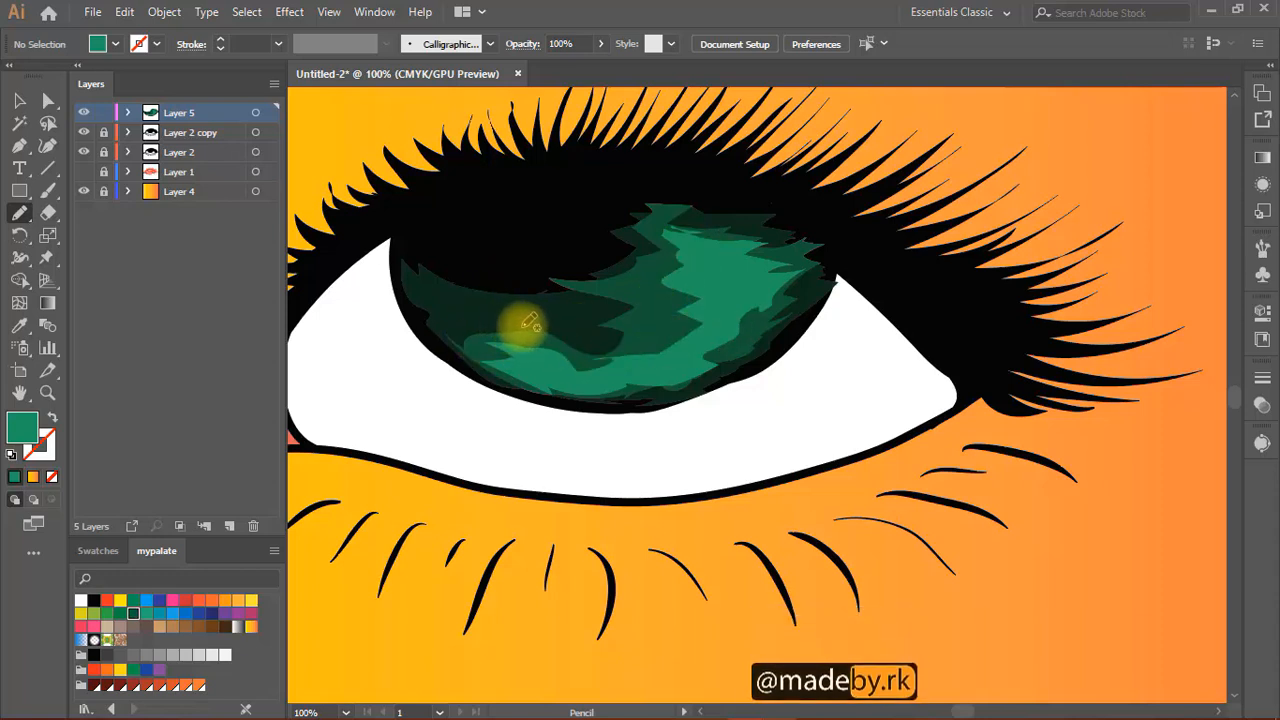
- Set the fill to light green #44D381 and draw a jagged curved highlight down the right side of the iris
double_click(24, 428)
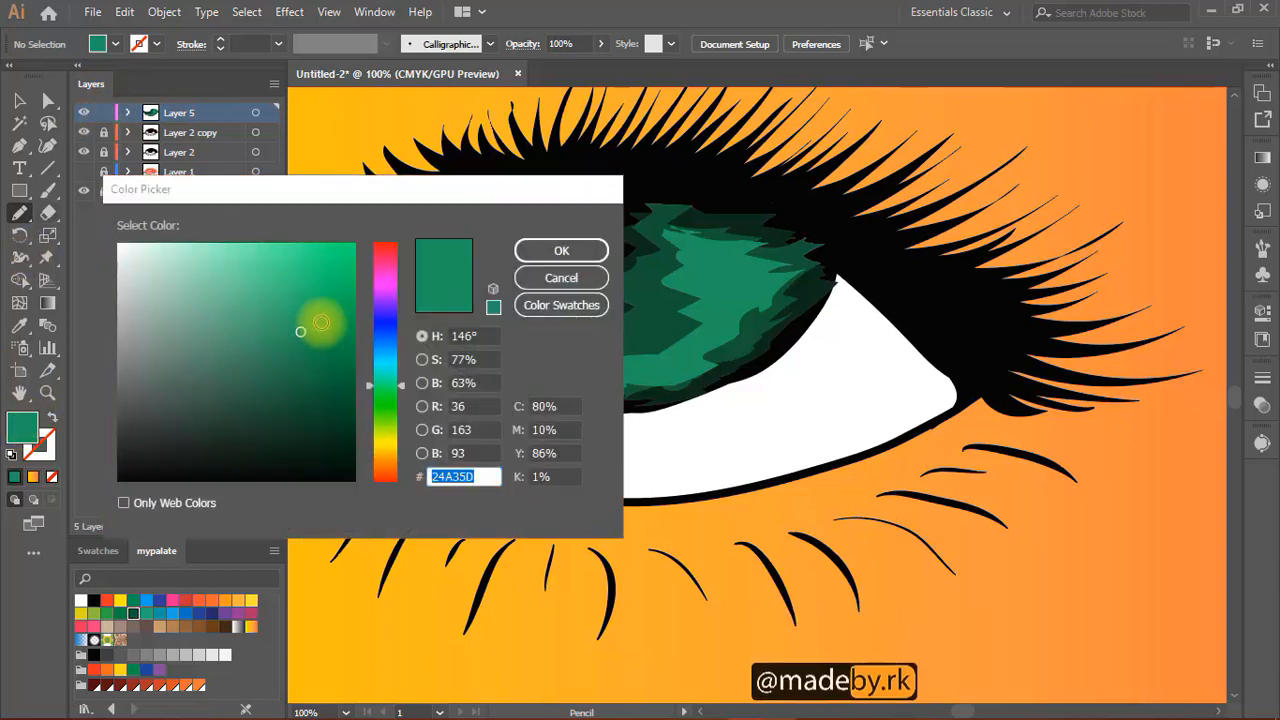
left_click(291, 307)
left_click_drag(291, 307, 280, 274)
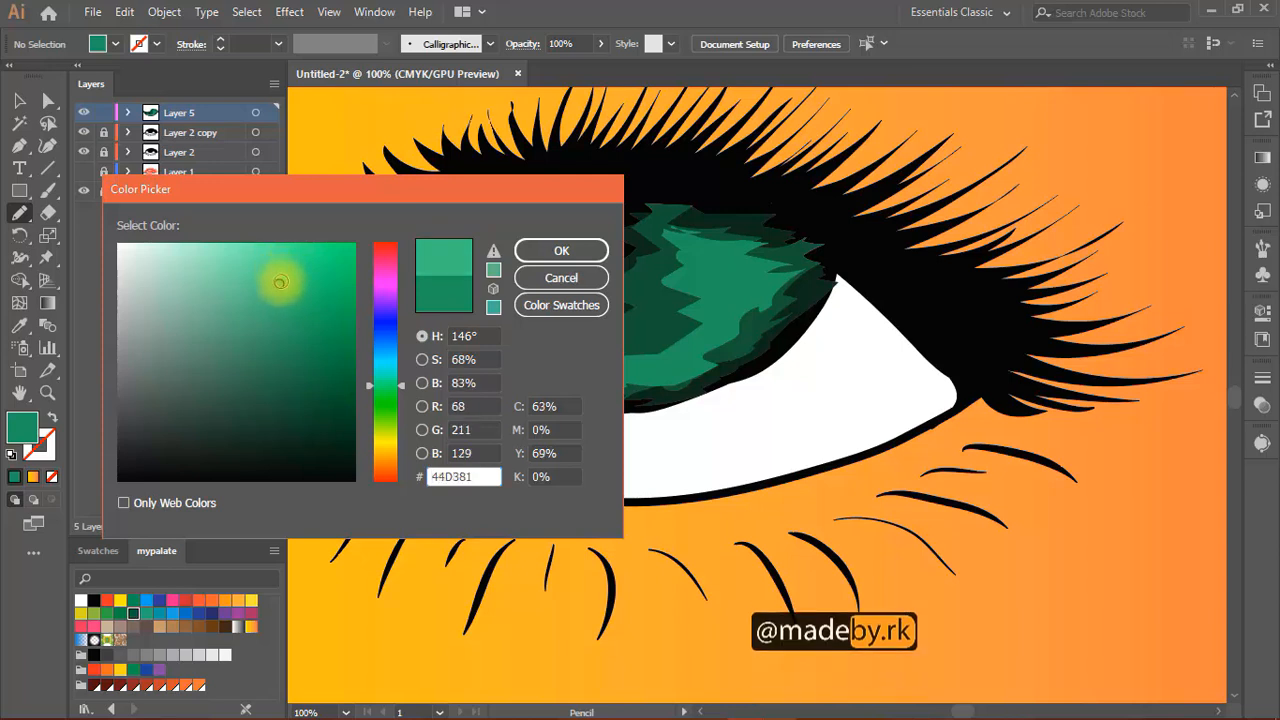
left_click(545, 251)
mouse_move(729, 241)
left_mouse_down()
mouse_move(782, 254)
mouse_move(740, 326)
mouse_move(622, 376)
mouse_move(728, 314)
left_mouse_up()
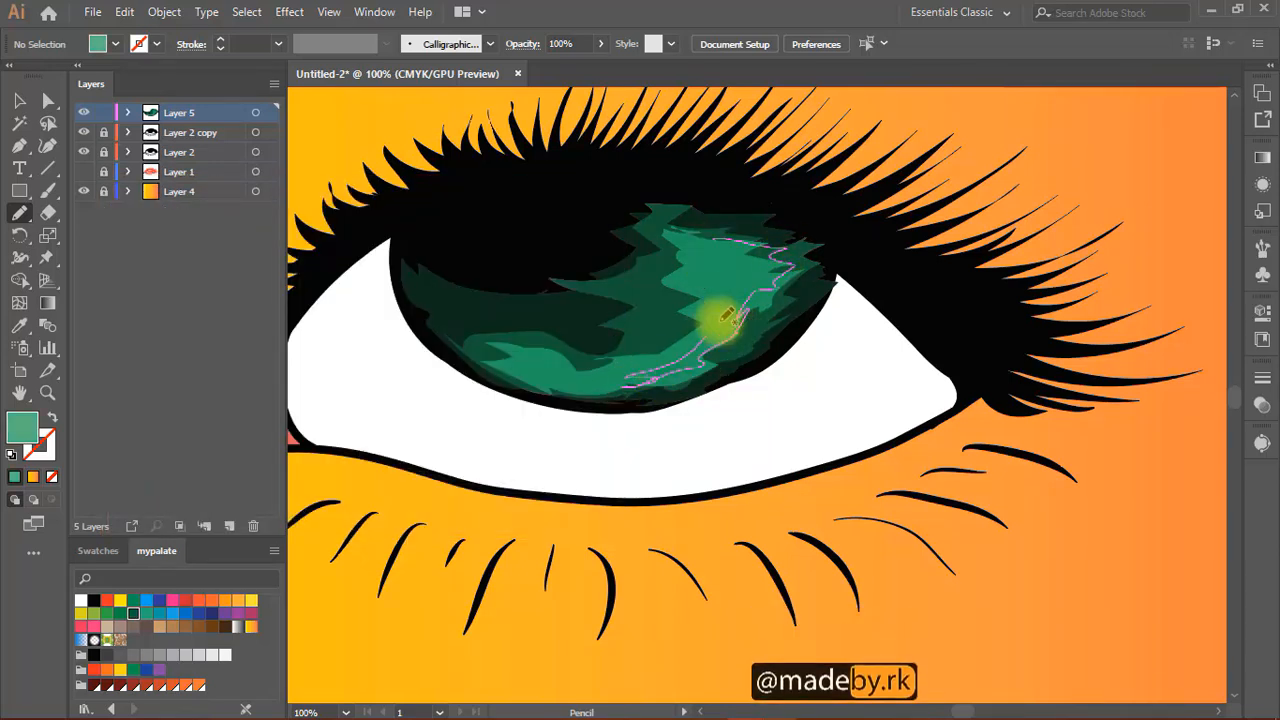
mouse_move(706, 265)
left_mouse_down()
mouse_move(749, 214)
mouse_move(737, 217)
left_mouse_up()
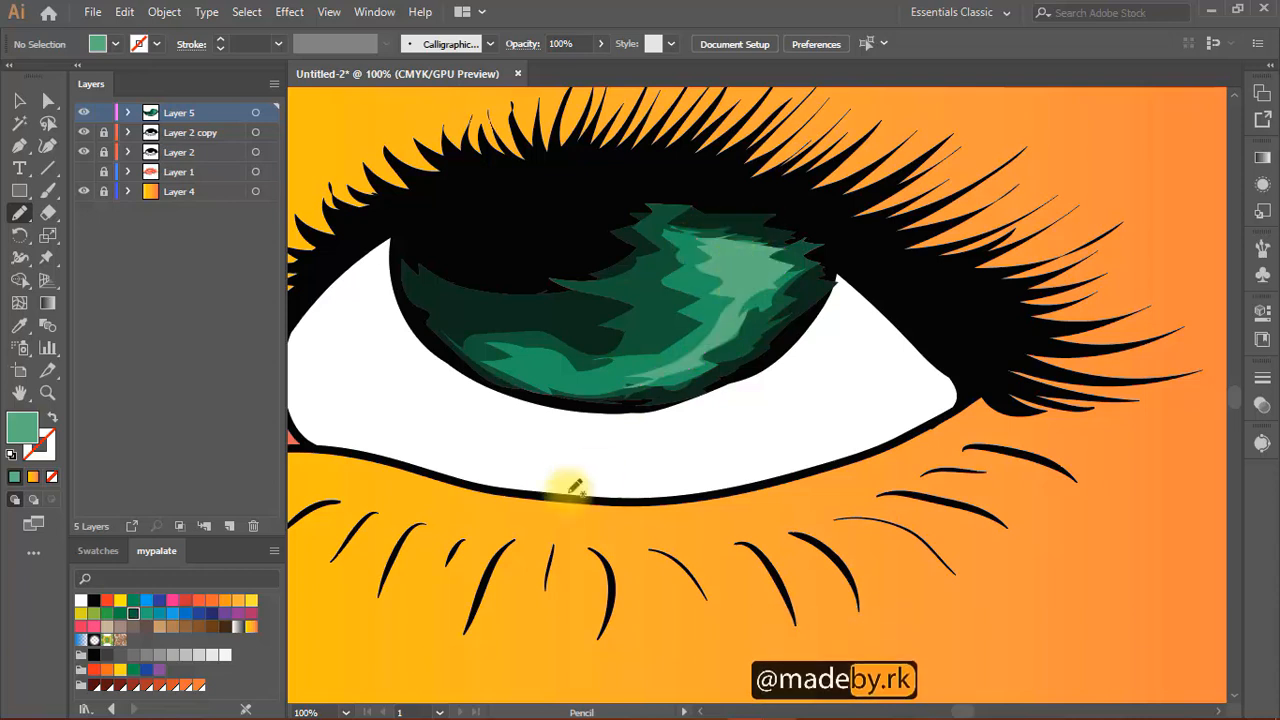
left_click(104, 113)
left_click(106, 115)
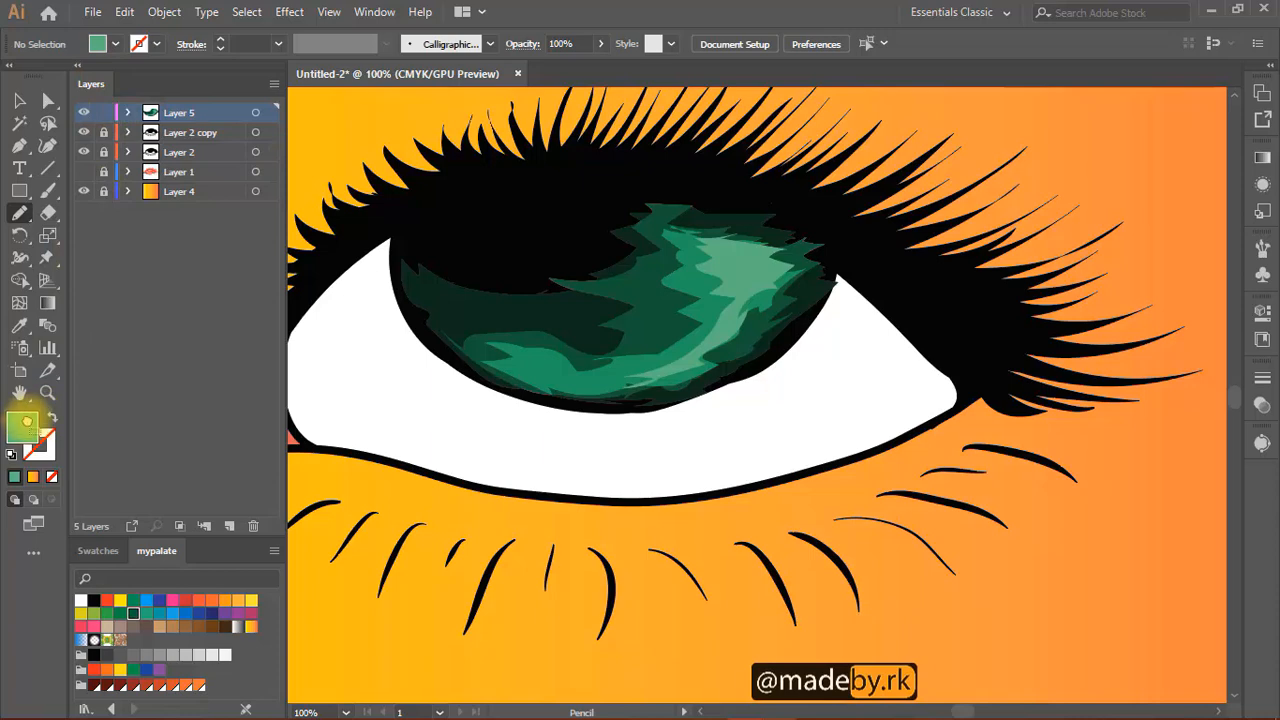
- Set the fill to pale green #81F7B0 and draw a narrower curved highlight within the light green area of the iris
double_click(30, 432)
left_click_drag(277, 269, 232, 250)
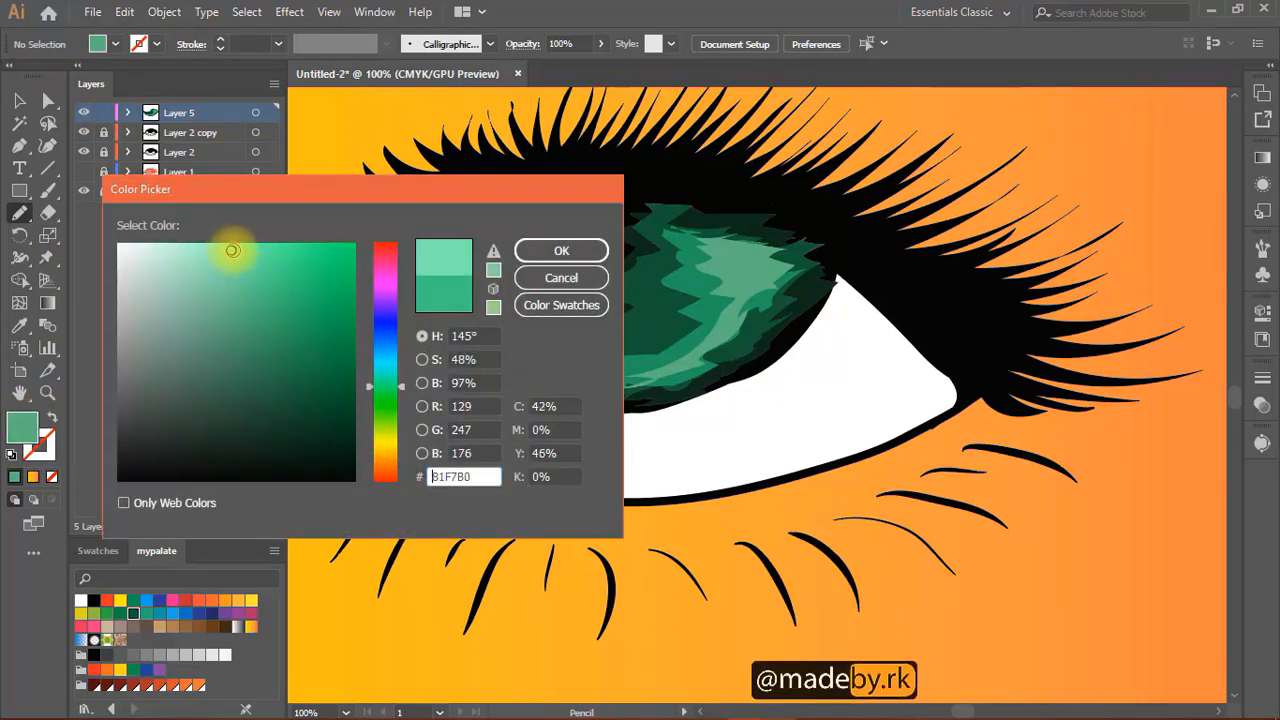
left_click(561, 250)
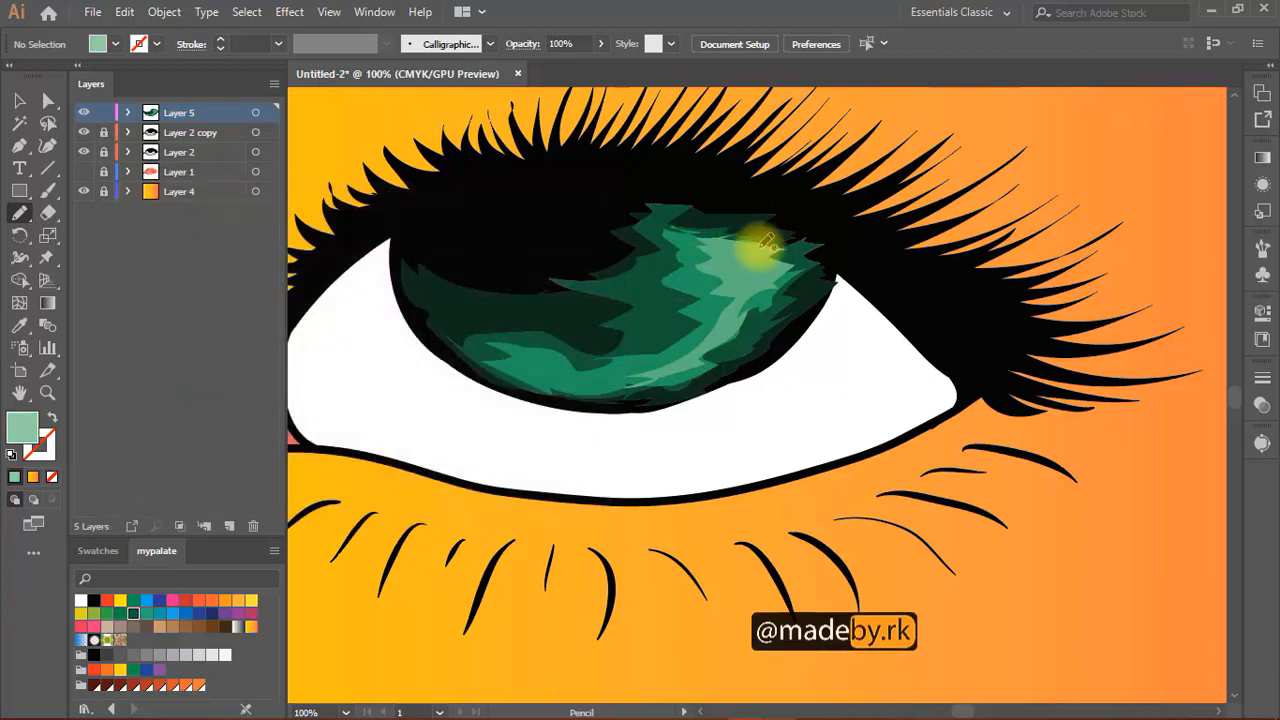
mouse_move(749, 237)
left_mouse_down()
mouse_move(782, 262)
mouse_move(778, 288)
mouse_move(717, 355)
mouse_move(671, 377)
mouse_move(744, 297)
mouse_move(722, 240)
mouse_move(779, 232)
mouse_move(748, 245)
left_mouse_up()
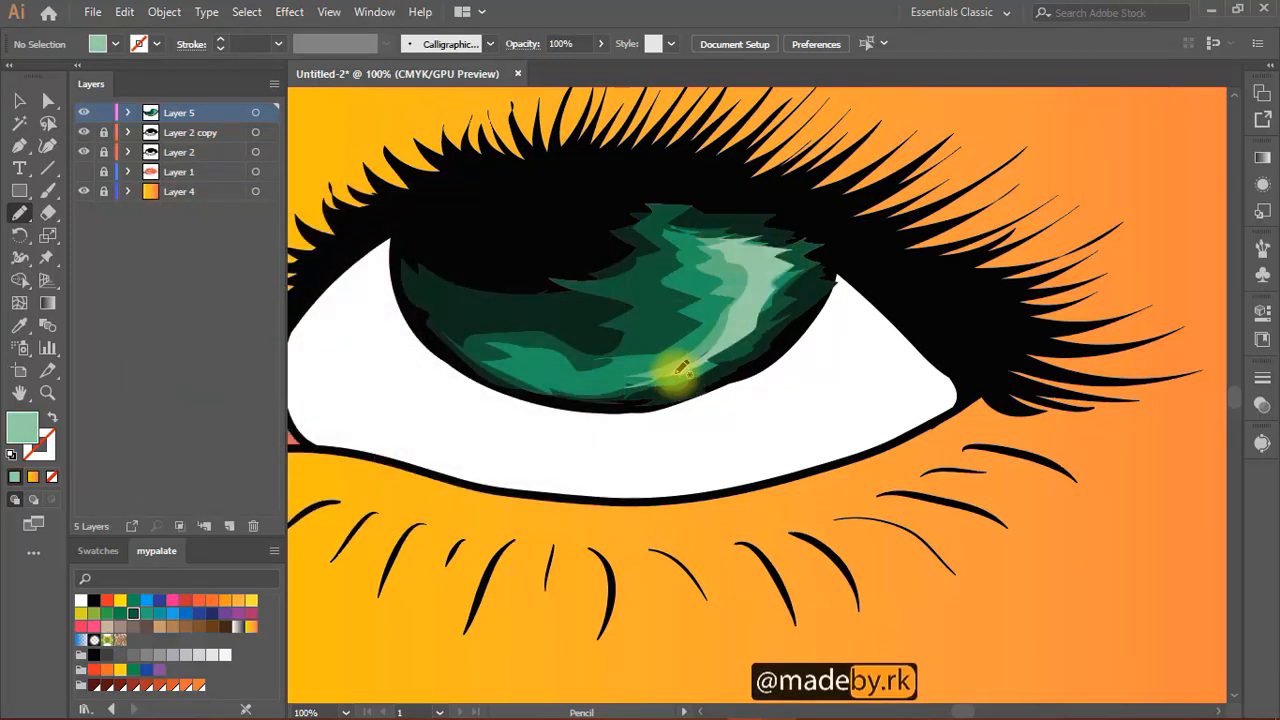
- Add small pale green highlight shapes at the lower end of the iris highlight, undoing the misdrawn strokes
key("ctrl+z")
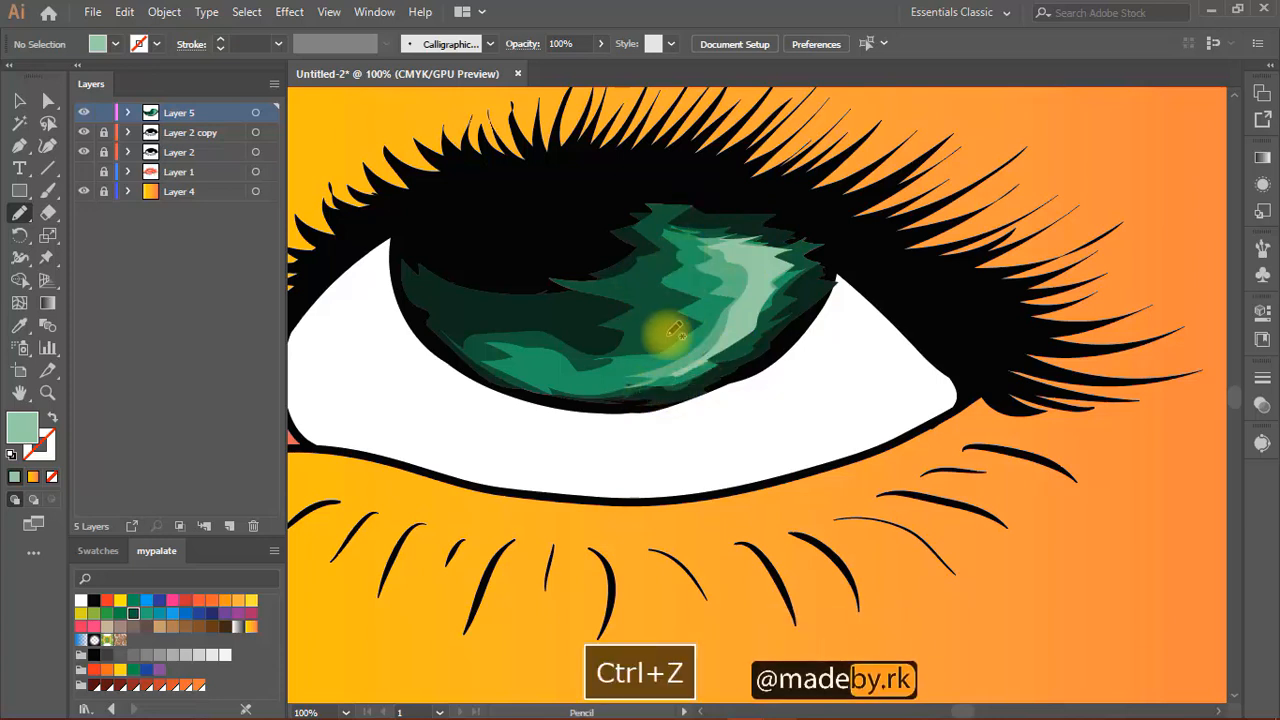
left_click_drag(638, 376, 684, 358)
key("ctrl+z")
key("ctrl+z")
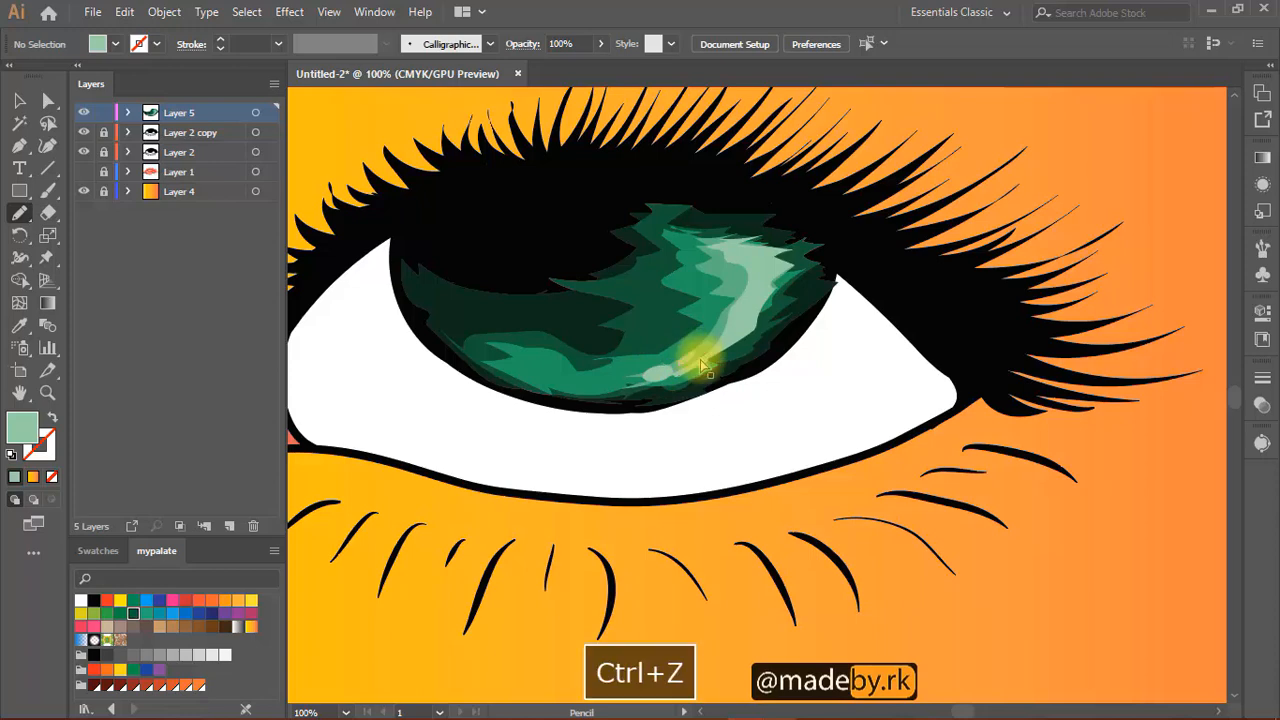
- Lock Layer 5, which holds the green iris shapes
key("space")
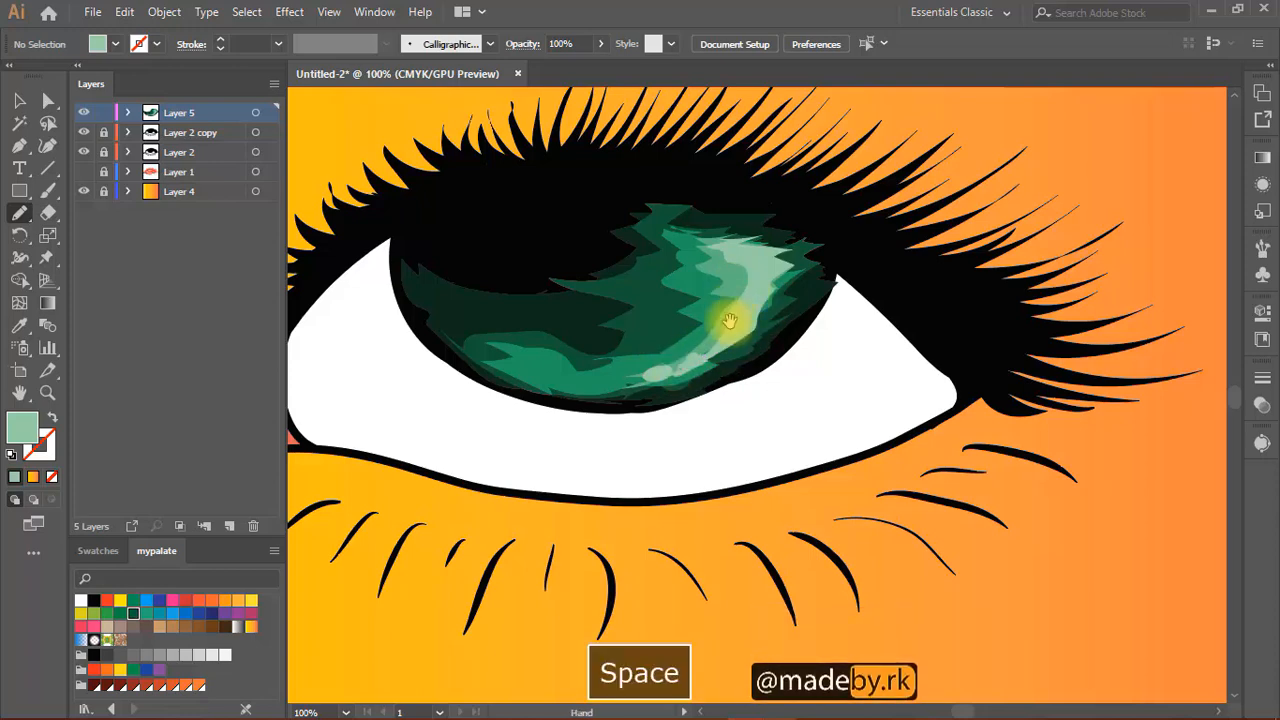
mouse_move(723, 323)
left_mouse_down()
mouse_move(688, 343)
mouse_move(754, 373)
left_mouse_up()
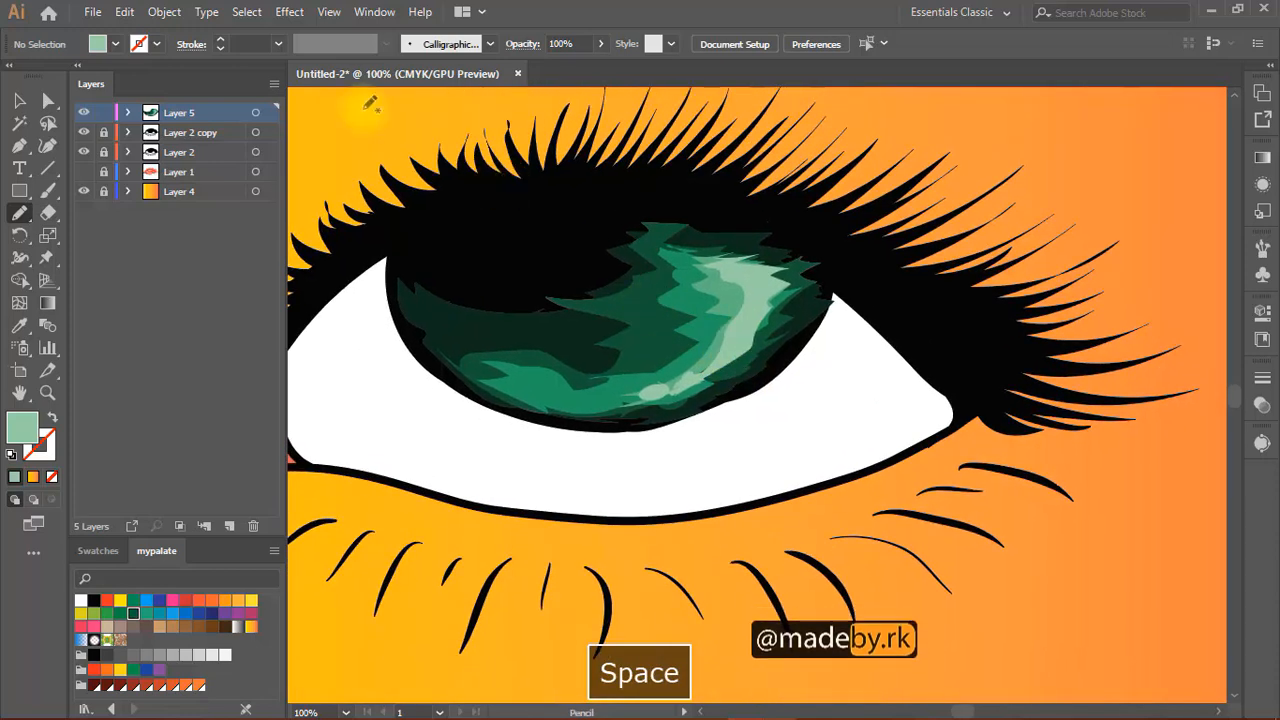
double_click(152, 113)
left_click(699, 438)
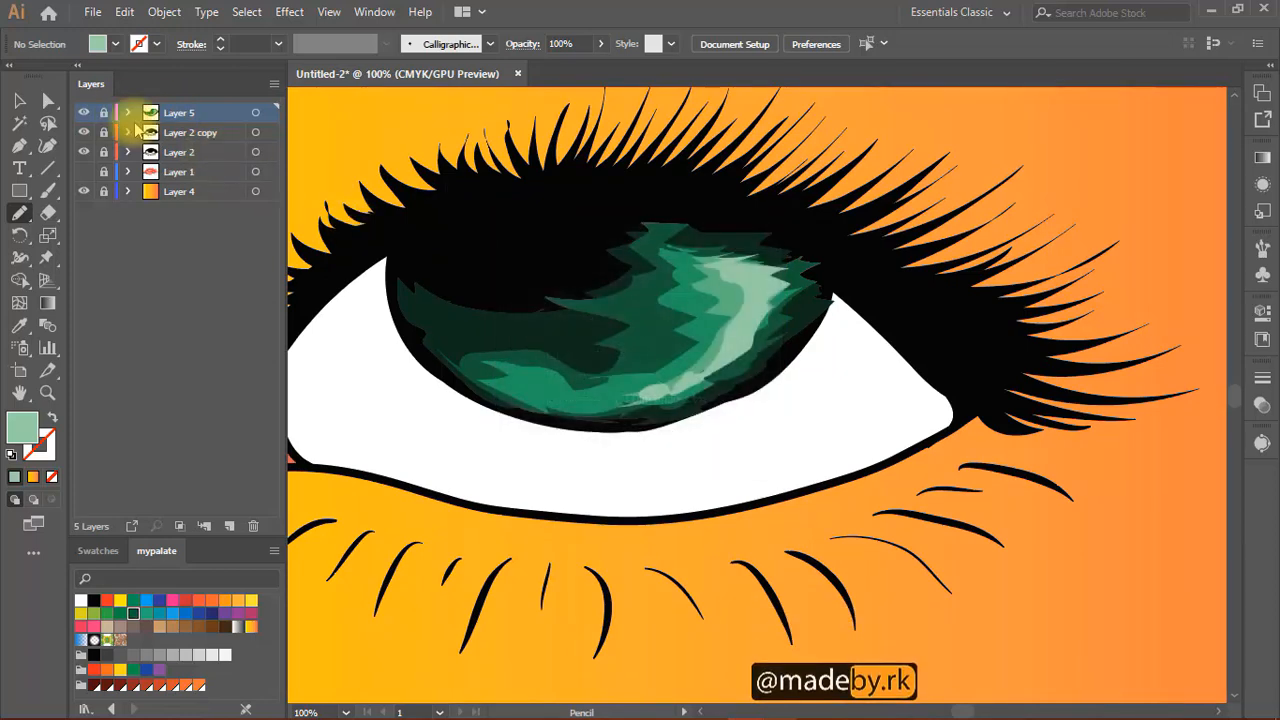
- Set the fill to very pale green #B3F4CD and draw a narrow curved highlight inside the iris highlight, undoing the stray stroke
double_click(28, 438)
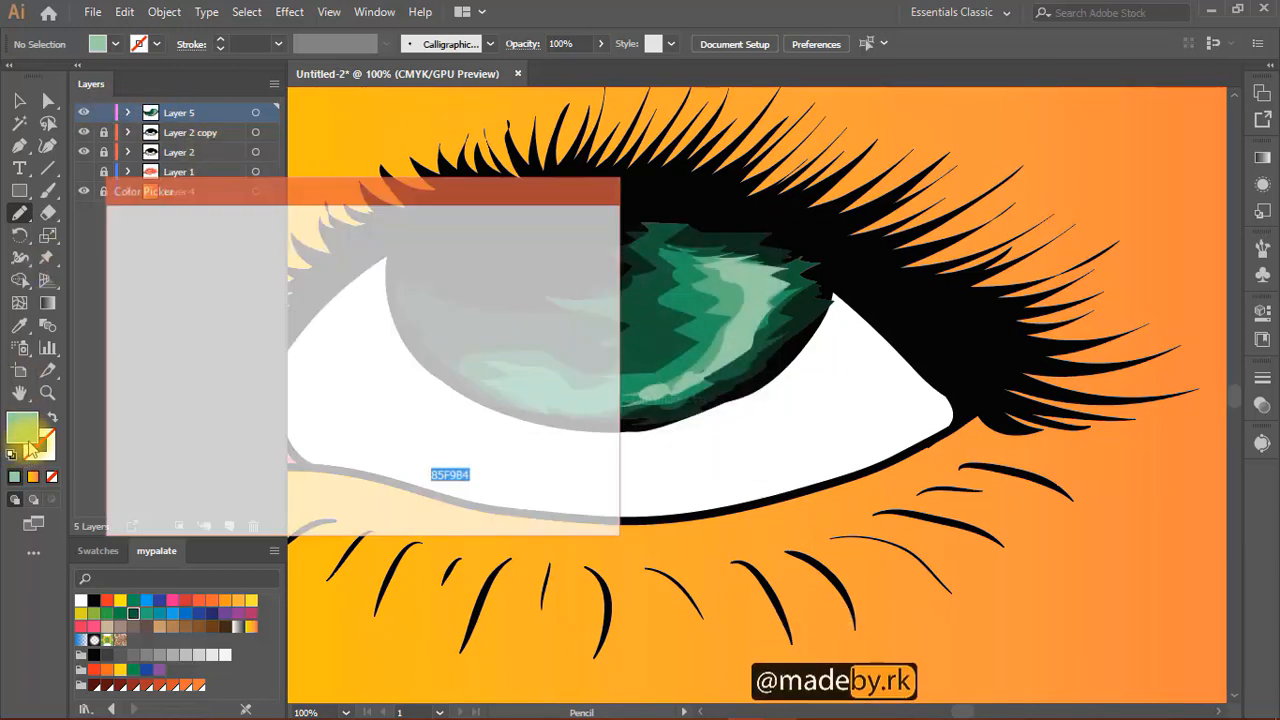
left_click_drag(240, 265, 193, 251)
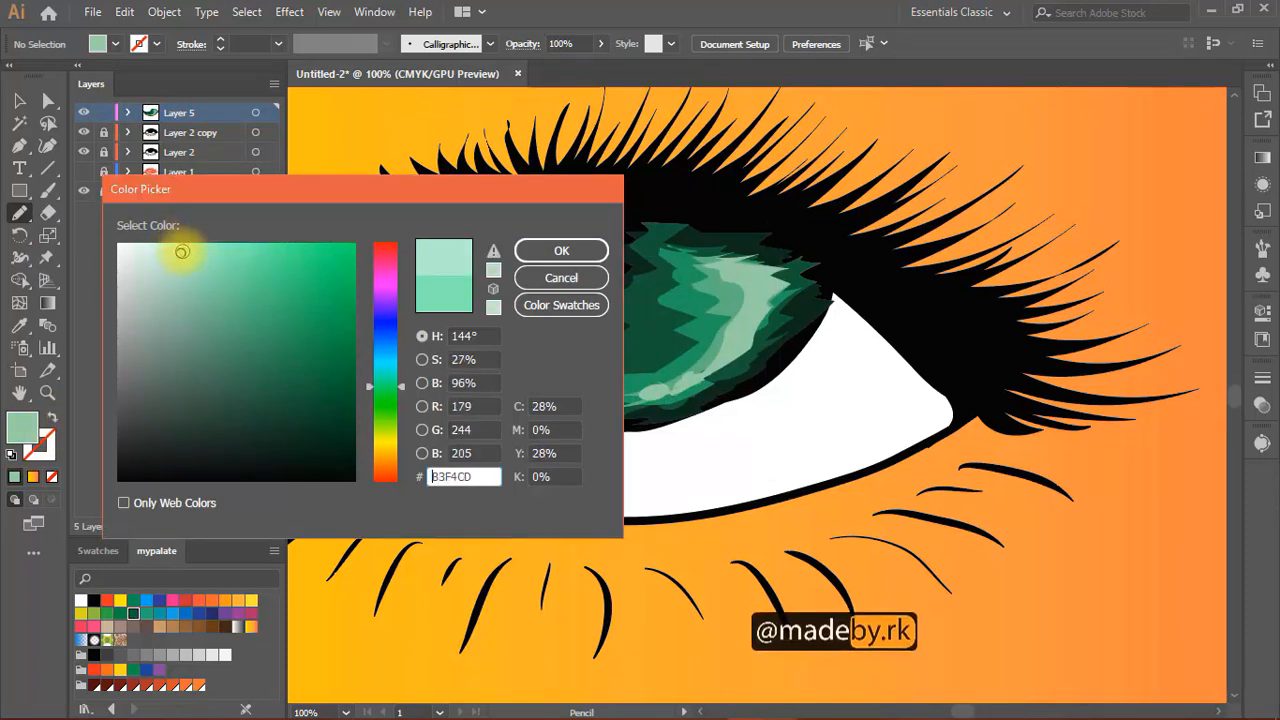
left_click(530, 250)
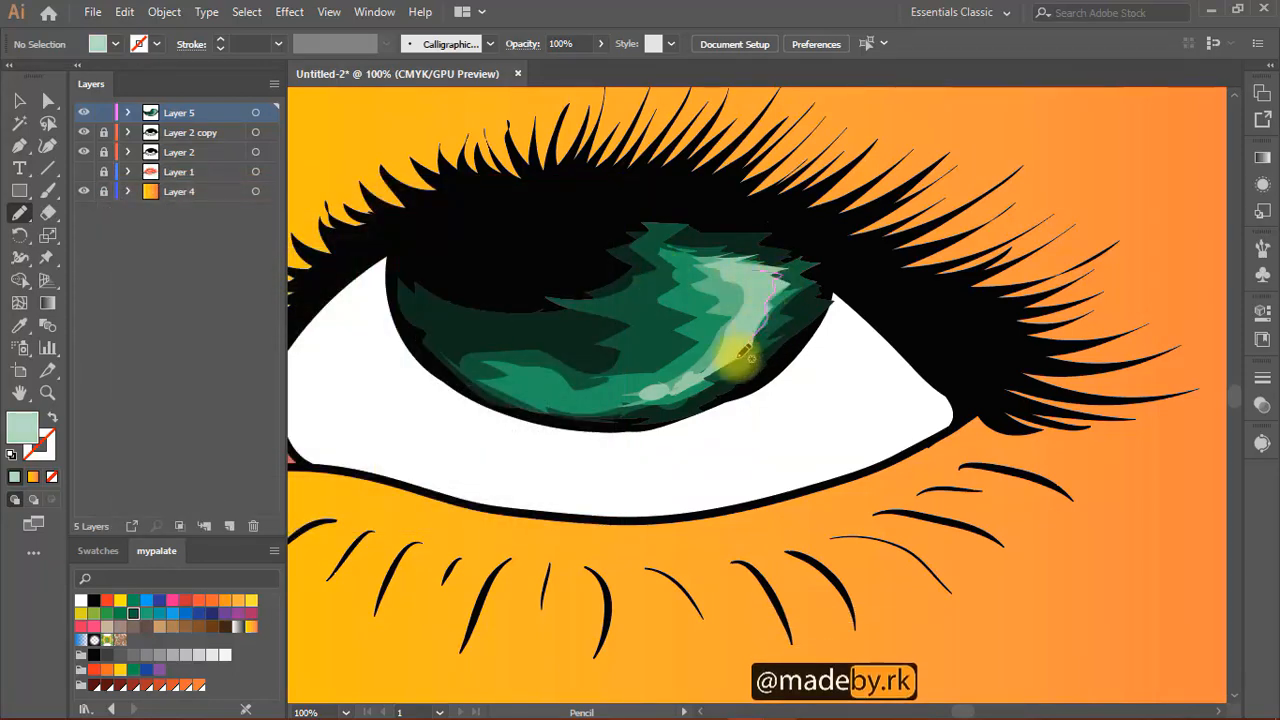
left_click_drag(752, 277, 676, 384)
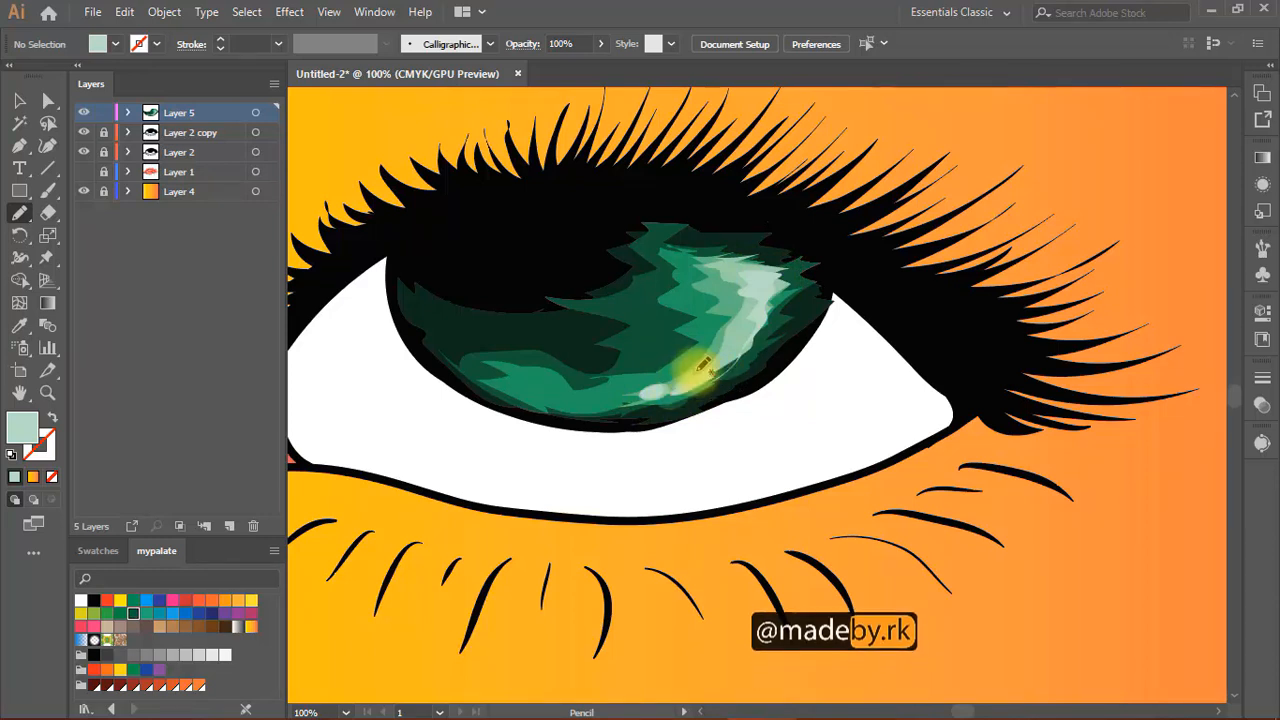
key("space")
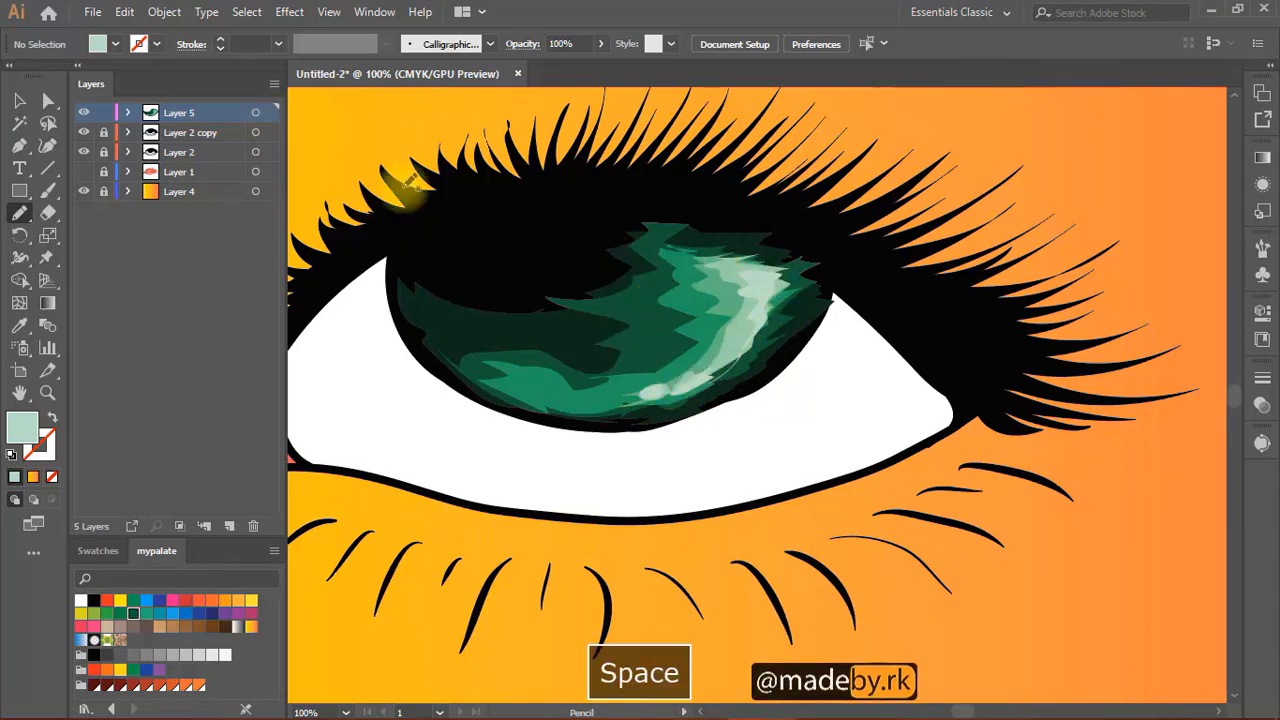
mouse_move(570, 257)
left_mouse_down()
mouse_move(563, 322)
mouse_move(610, 338)
left_mouse_up()
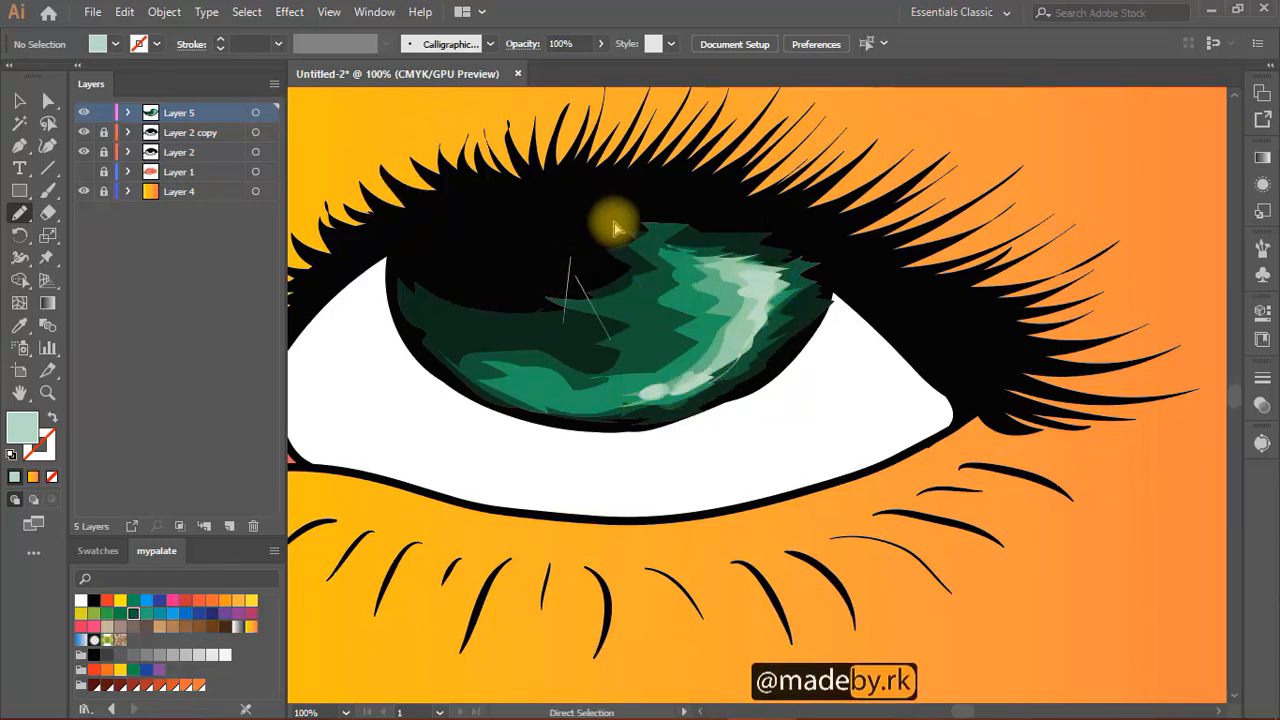
key("ctrl+z")
key("space")
left_click_drag(609, 237, 722, 365)
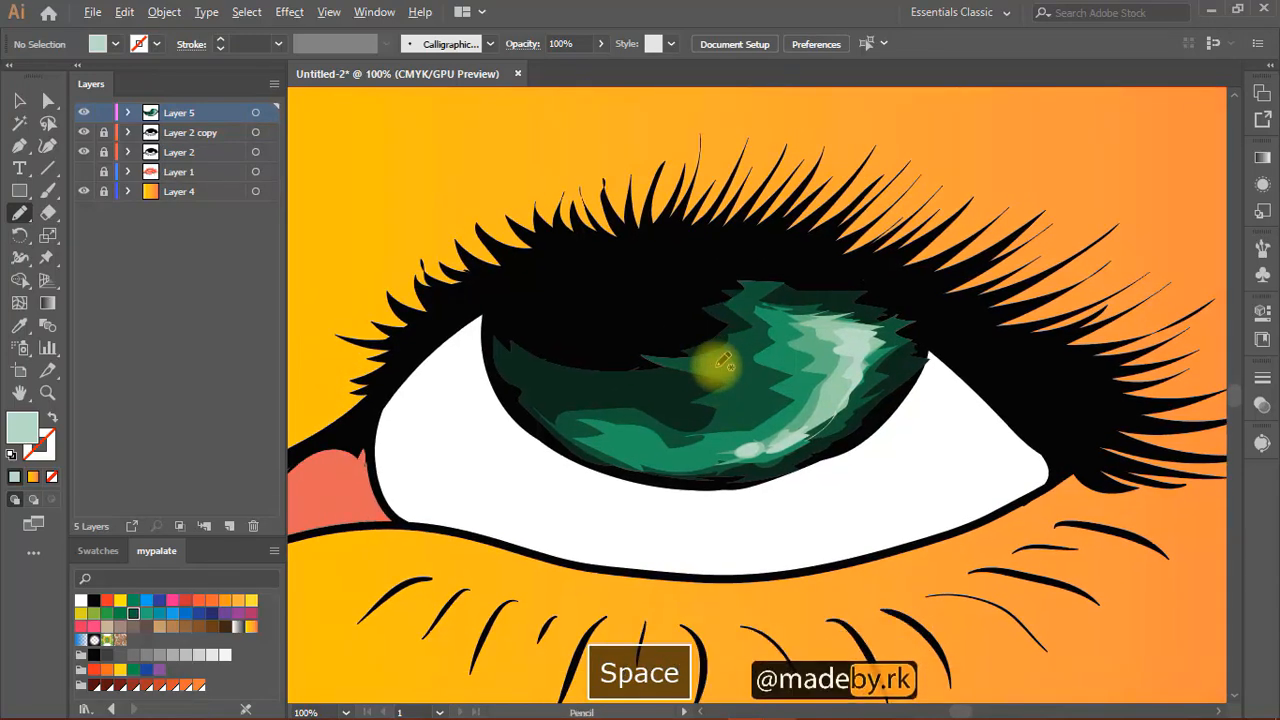
scroll(735, 350, "down", 6)
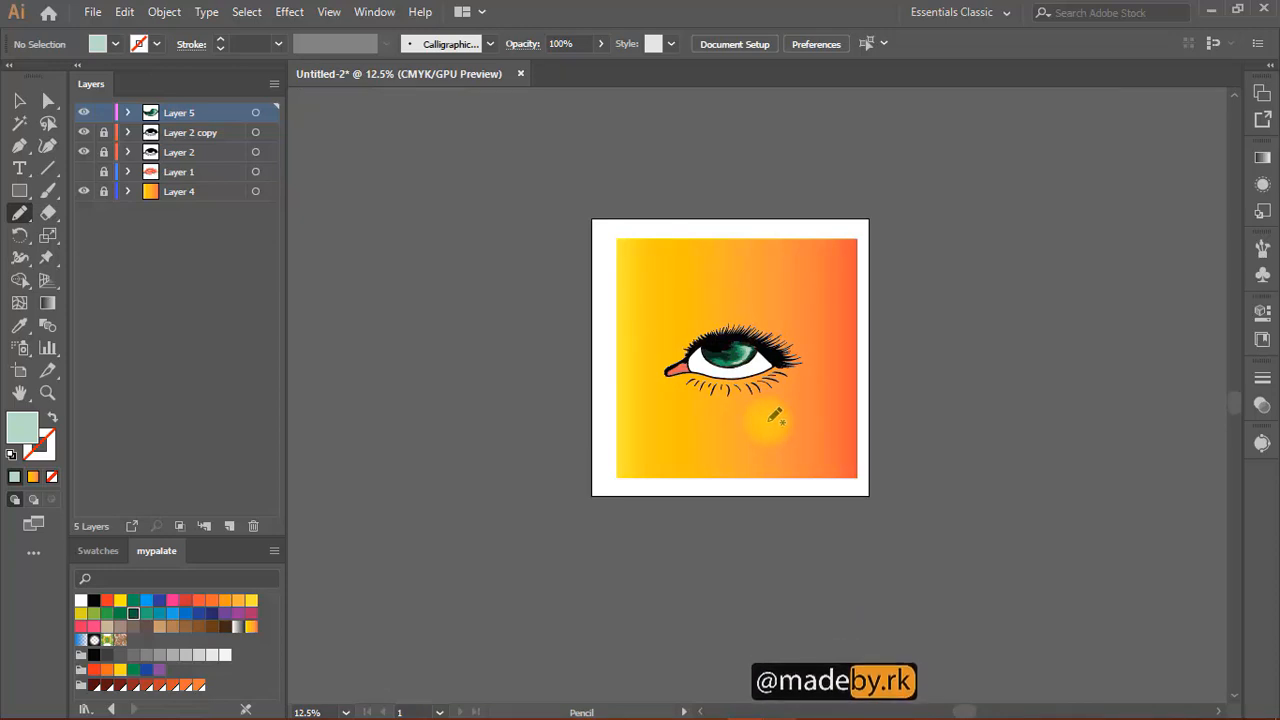
scroll(741, 346, "up", 6)
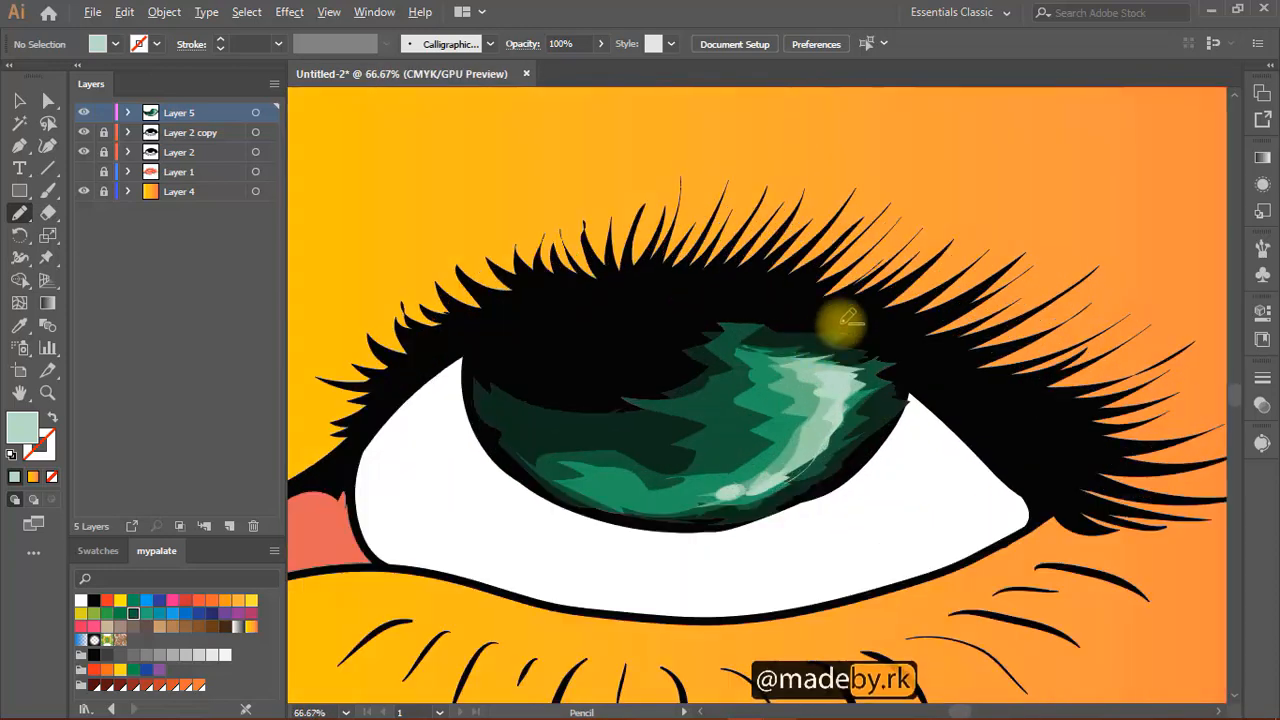
key("space")
mouse_move(760, 331)
left_mouse_down()
mouse_move(669, 386)
mouse_move(731, 337)
left_mouse_up()
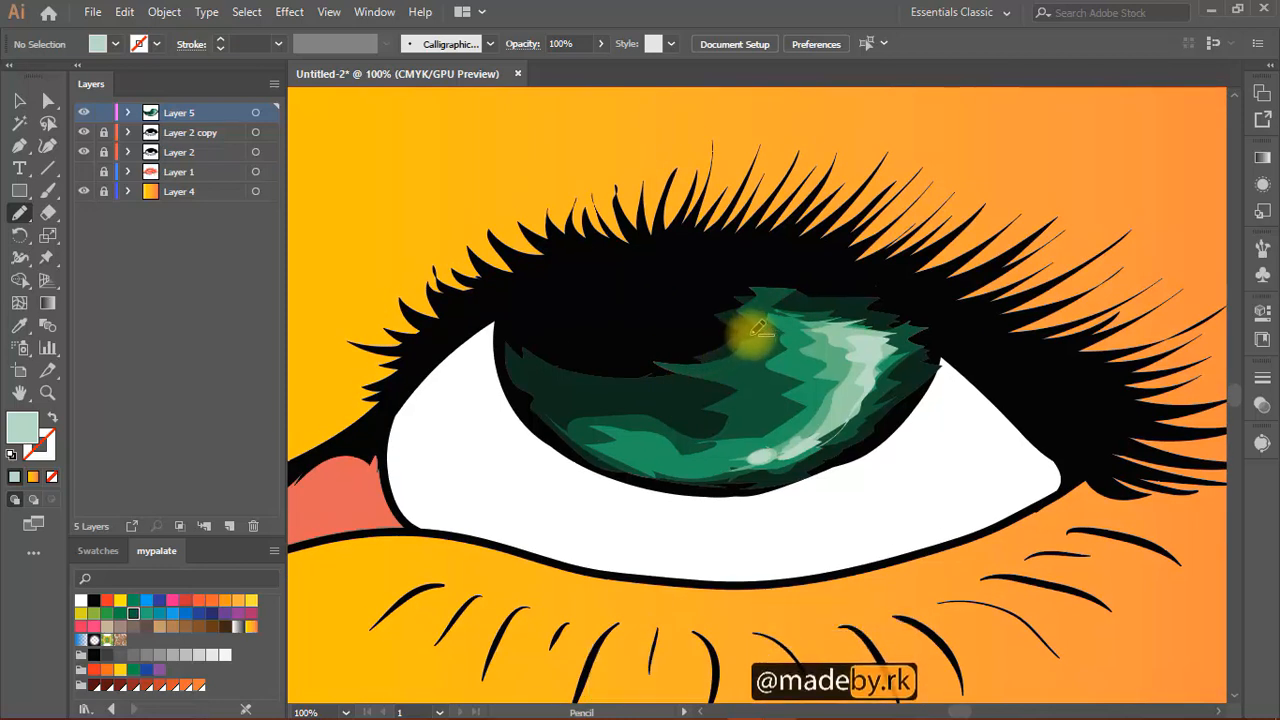
- Try to enlarge the Eraser by setting the stroke weight to 5 pt and to 16 pt
key("shift+e")
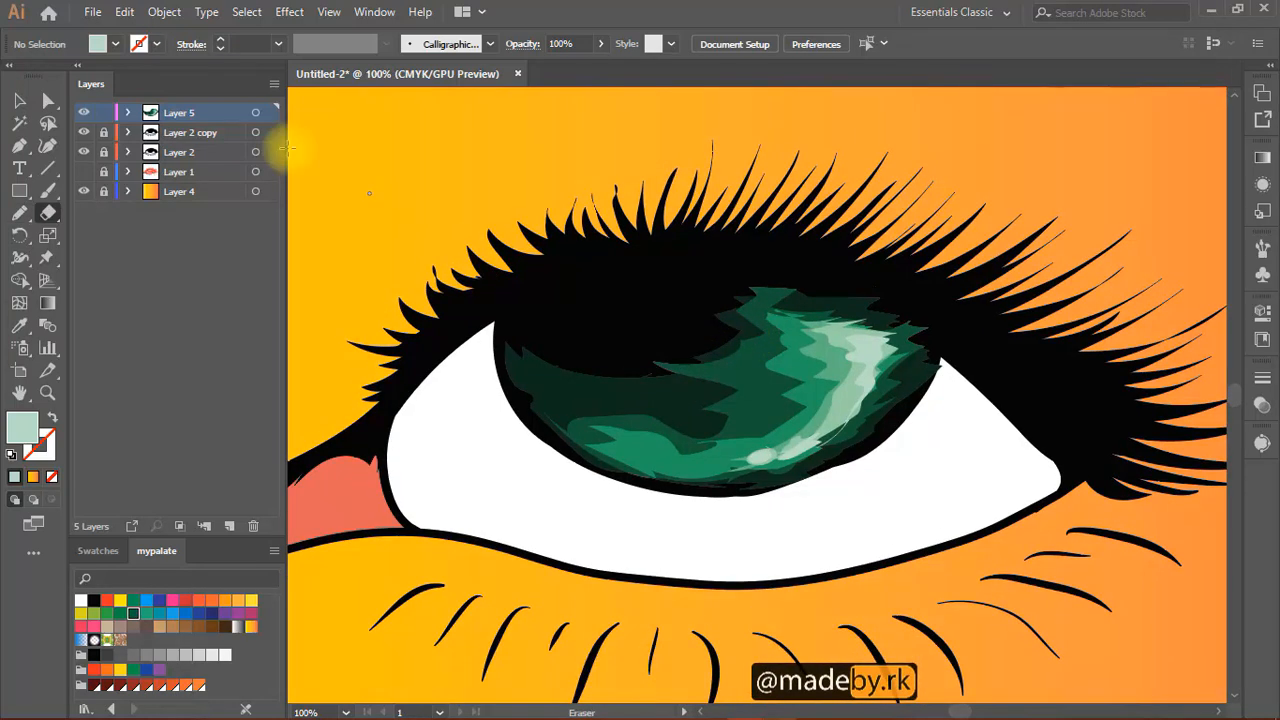
left_click(280, 44)
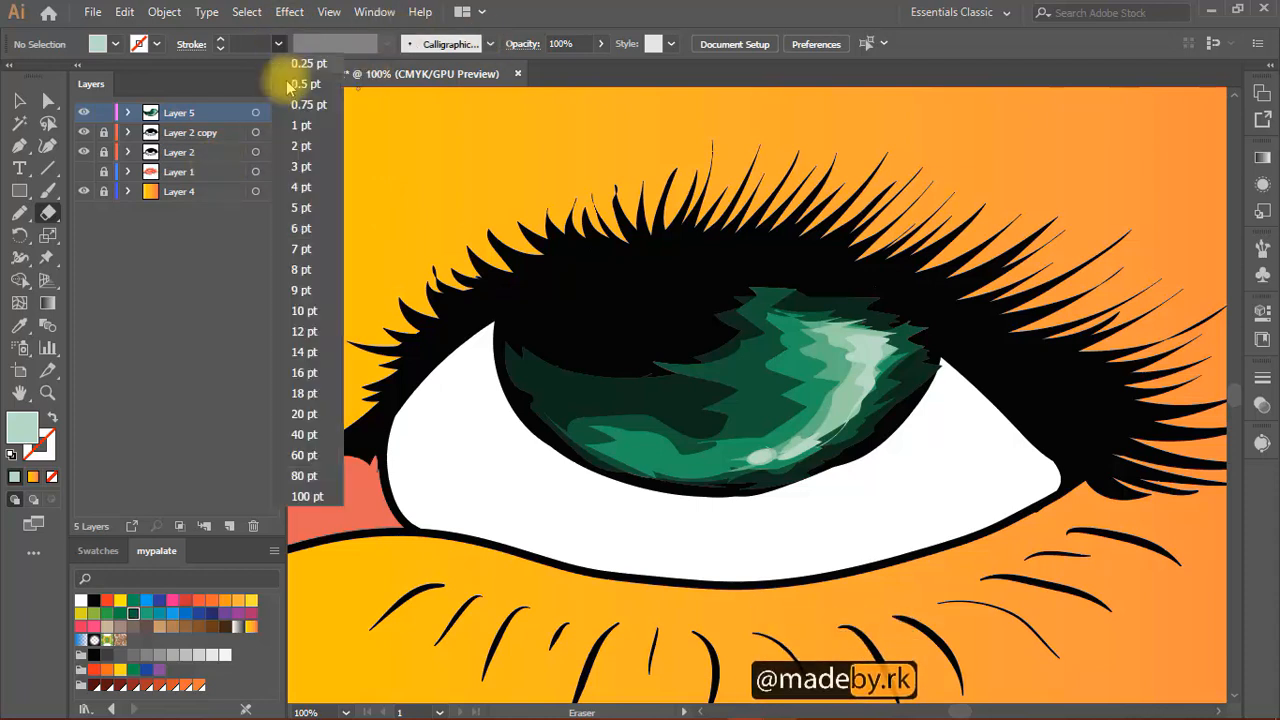
left_click(329, 201)
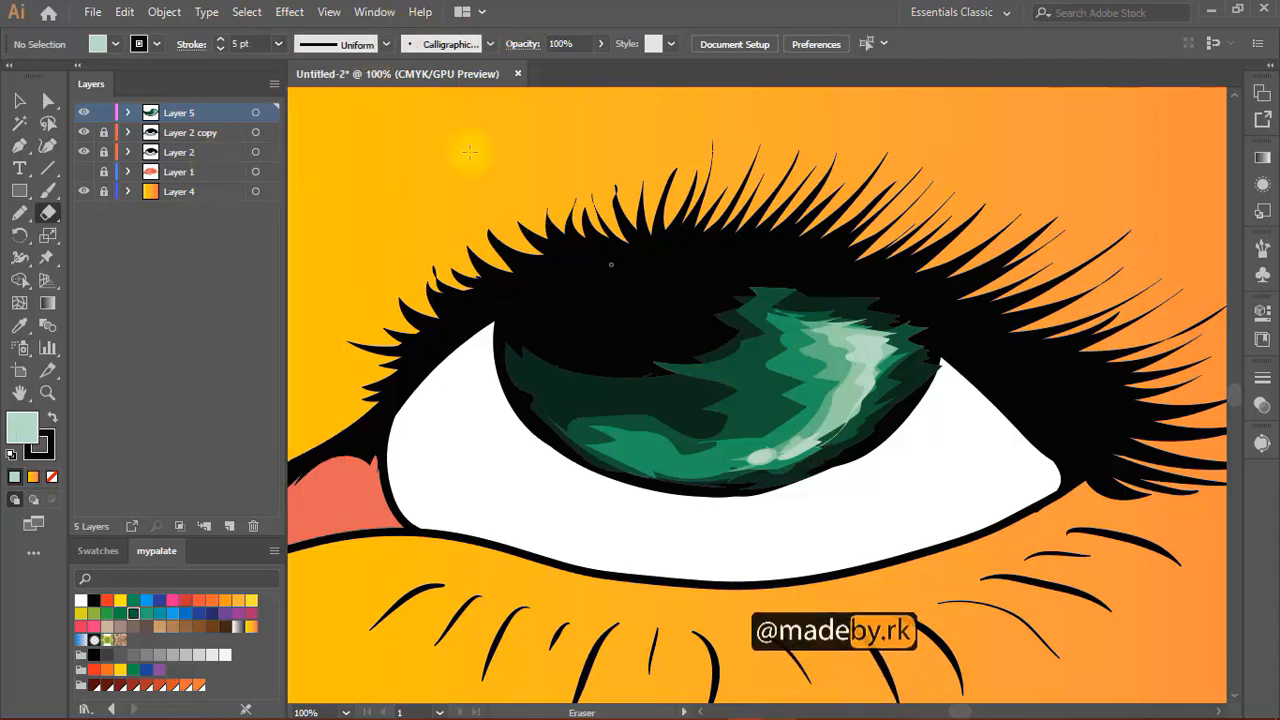
left_click(279, 44)
left_click(305, 372)
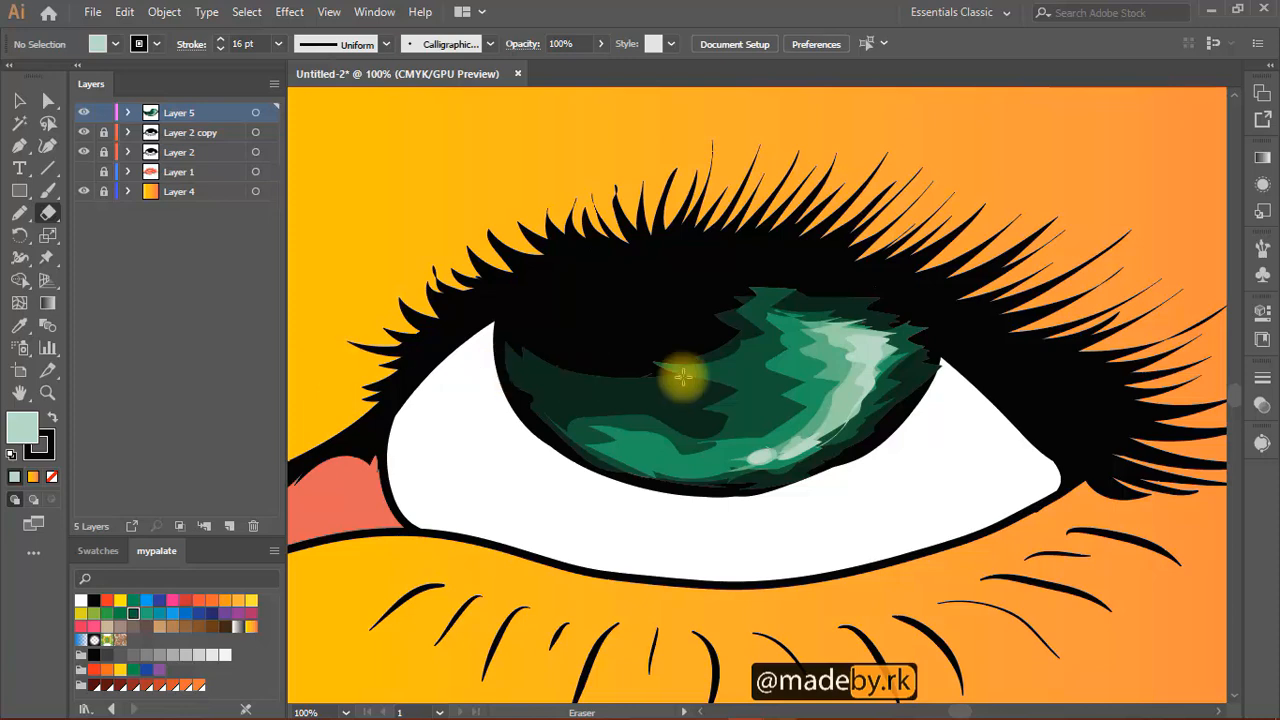
- Increase the Eraser's brush size in its tool options
double_click(52, 214)
left_click_drag(258, 429, 248, 426)
left_click(503, 472)
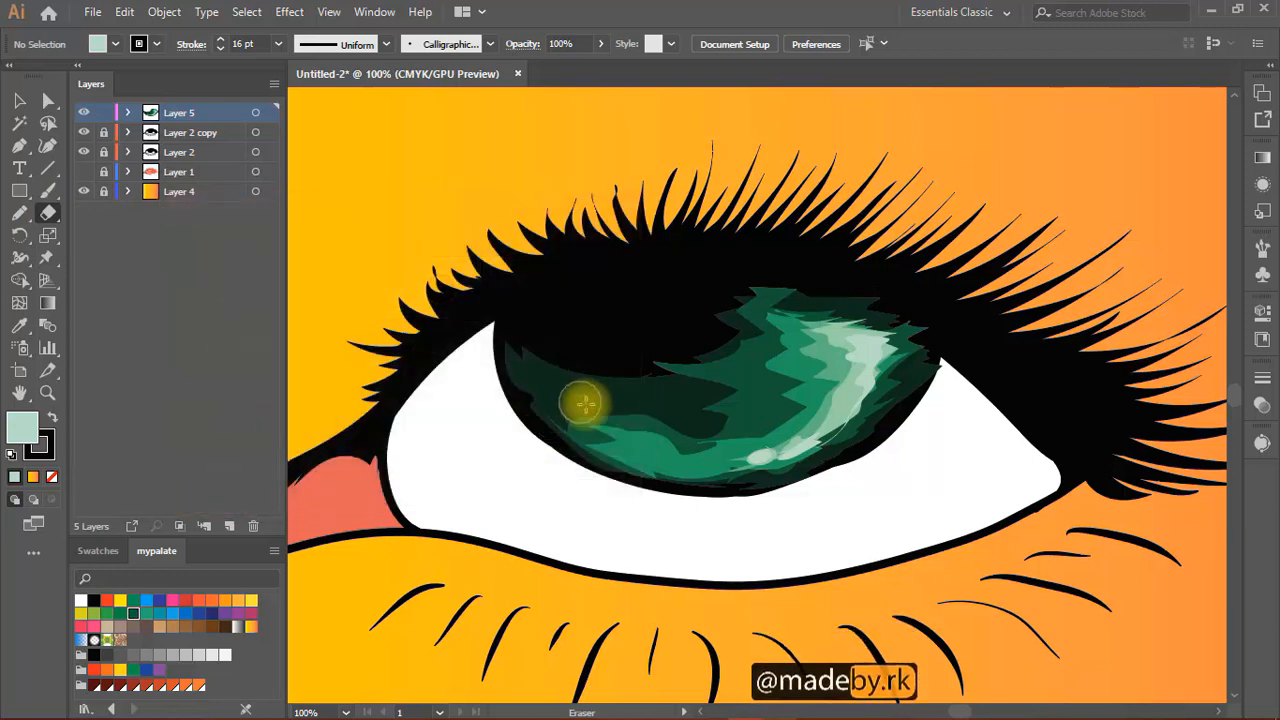
- Erase the upper inner part of the green iris along a downward arc to form a rounded black pupil
key("space")
mouse_move(719, 328)
left_mouse_down()
mouse_move(735, 265)
mouse_move(727, 299)
mouse_move(713, 280)
left_mouse_up()
key("space")
left_click_drag(634, 304, 638, 328)
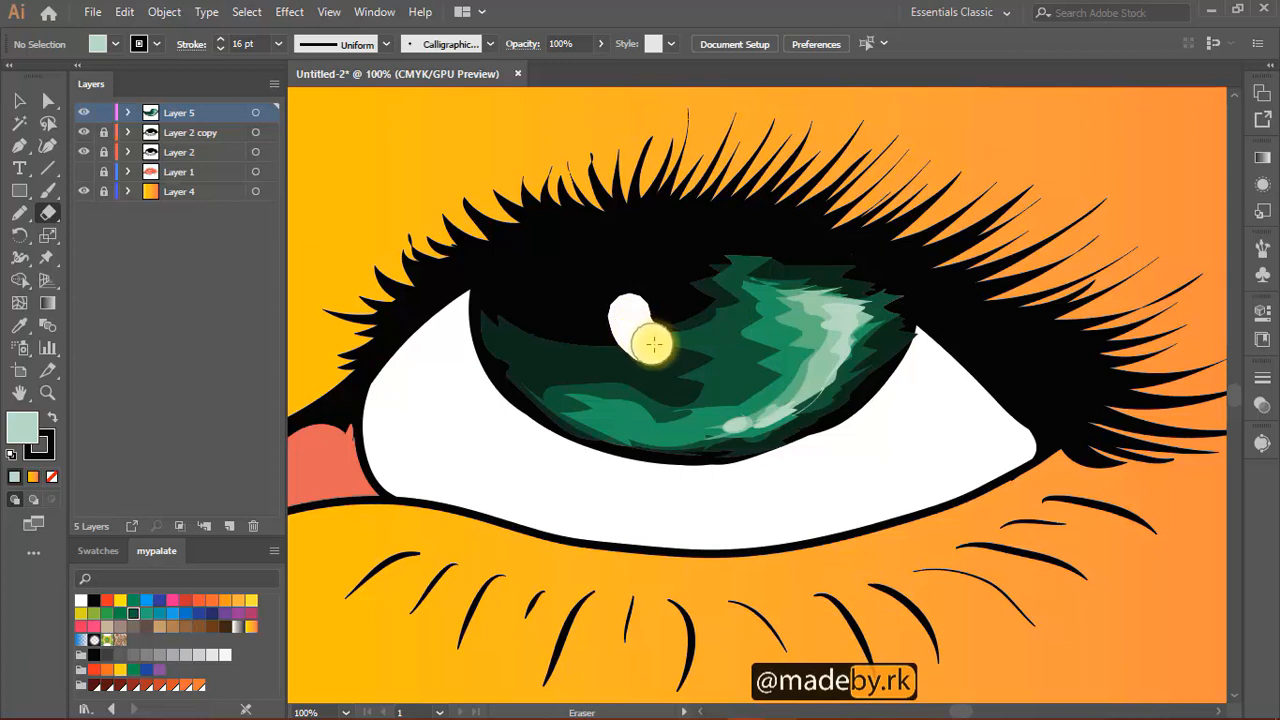
left_click_drag(668, 347, 706, 345)
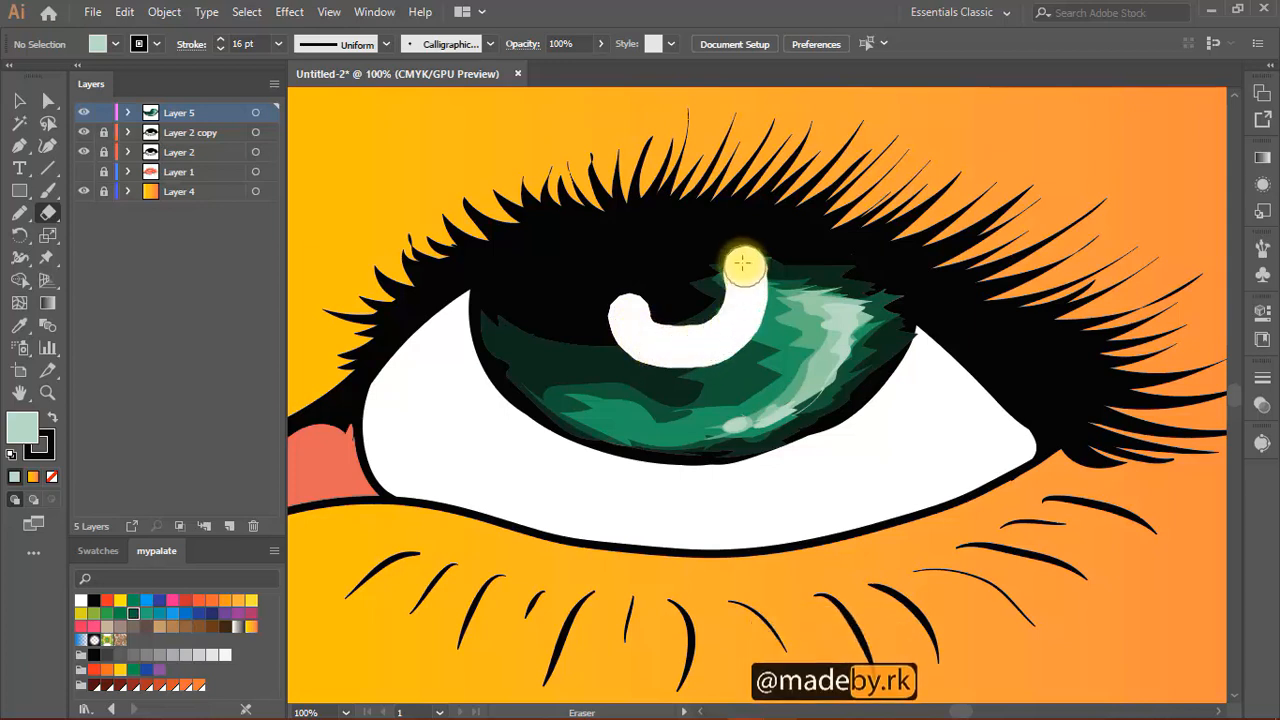
left_click_drag(742, 263, 744, 258)
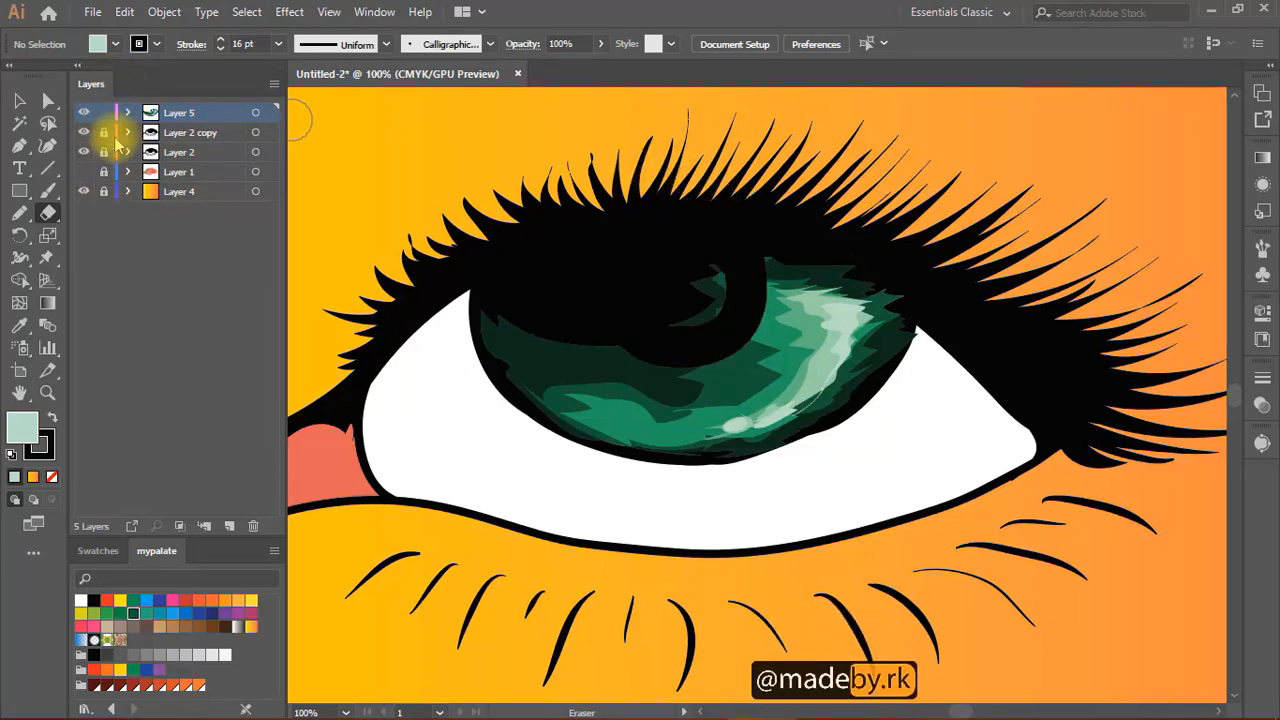
mouse_move(704, 258)
left_mouse_down()
mouse_move(687, 305)
mouse_move(668, 258)
mouse_move(710, 245)
left_mouse_up()
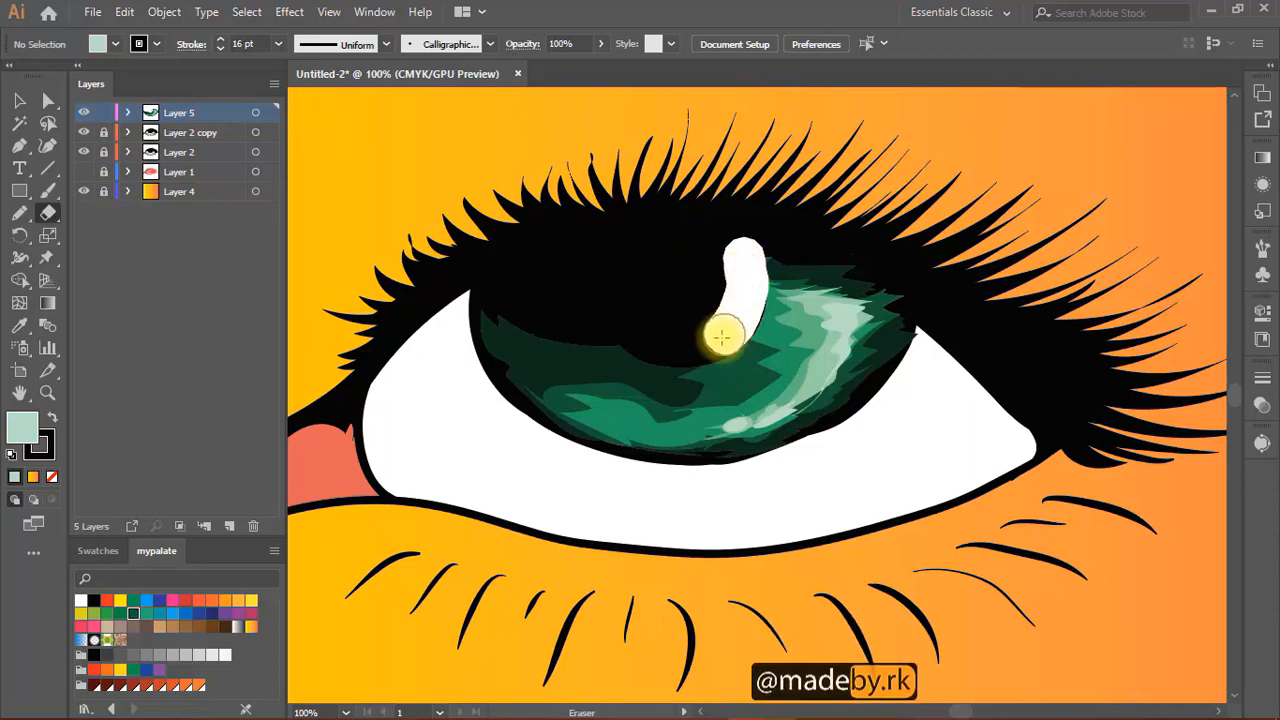
left_click_drag(690, 344, 688, 340)
- Erase the jagged upper edge of the green iris along the eyelid and trim its right edge
key("space")
mouse_move(691, 220)
left_mouse_down()
mouse_move(649, 350)
mouse_move(649, 290)
mouse_move(691, 192)
mouse_move(747, 140)
mouse_move(735, 172)
mouse_move(716, 172)
mouse_move(785, 193)
mouse_move(737, 233)
mouse_move(727, 200)
mouse_move(771, 210)
left_mouse_up()
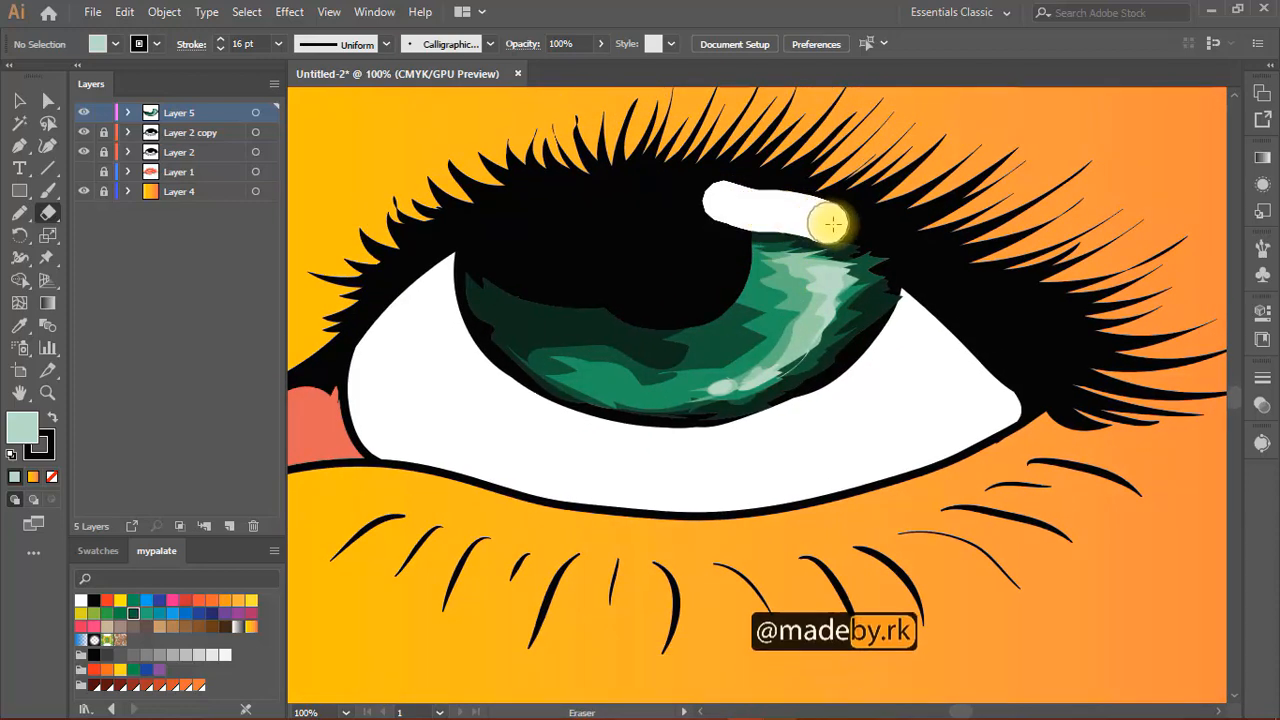
mouse_move(880, 254)
left_mouse_down()
mouse_move(1002, 353)
mouse_move(937, 321)
mouse_move(977, 358)
mouse_move(1115, 366)
mouse_move(1085, 284)
mouse_move(1045, 244)
mouse_move(1059, 241)
mouse_move(1083, 244)
mouse_move(962, 381)
mouse_move(904, 412)
mouse_move(849, 400)
left_mouse_up()
key("space")
key("space")
left_click_drag(583, 211, 543, 171)
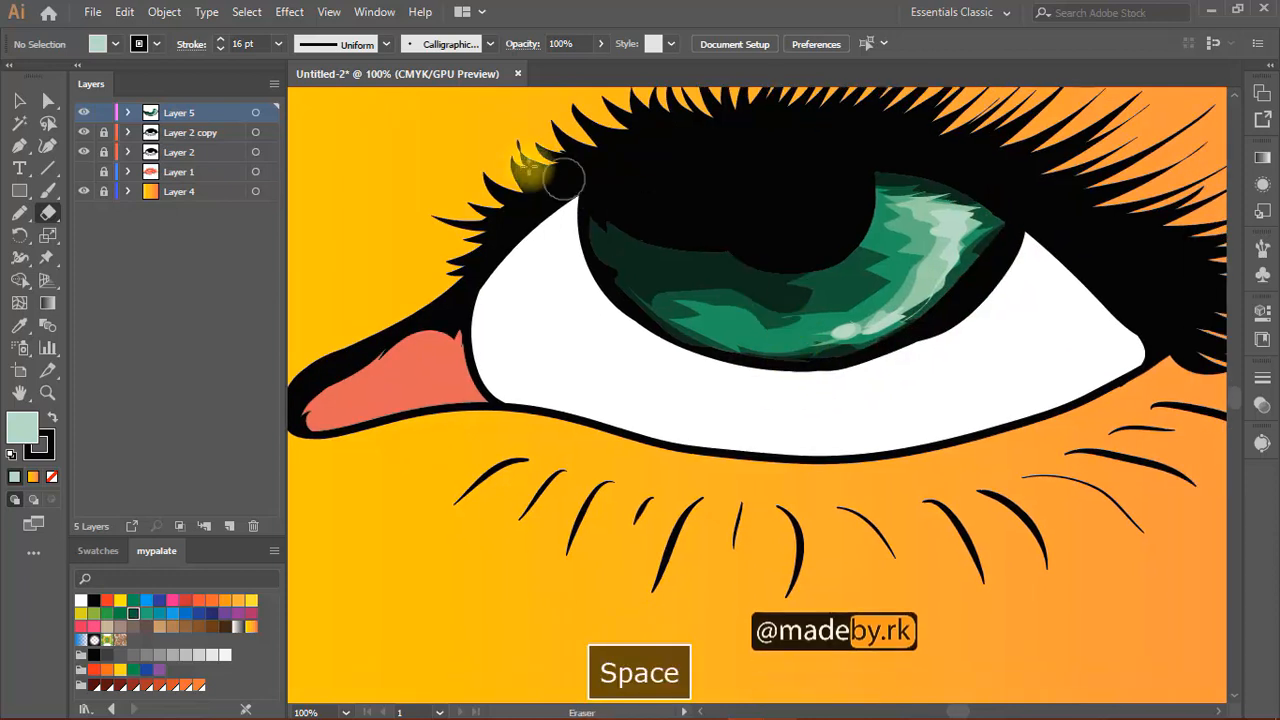
- Undo the last erasure and erase the iris's right and lower edge again along a smooth curve
key("ctrl")
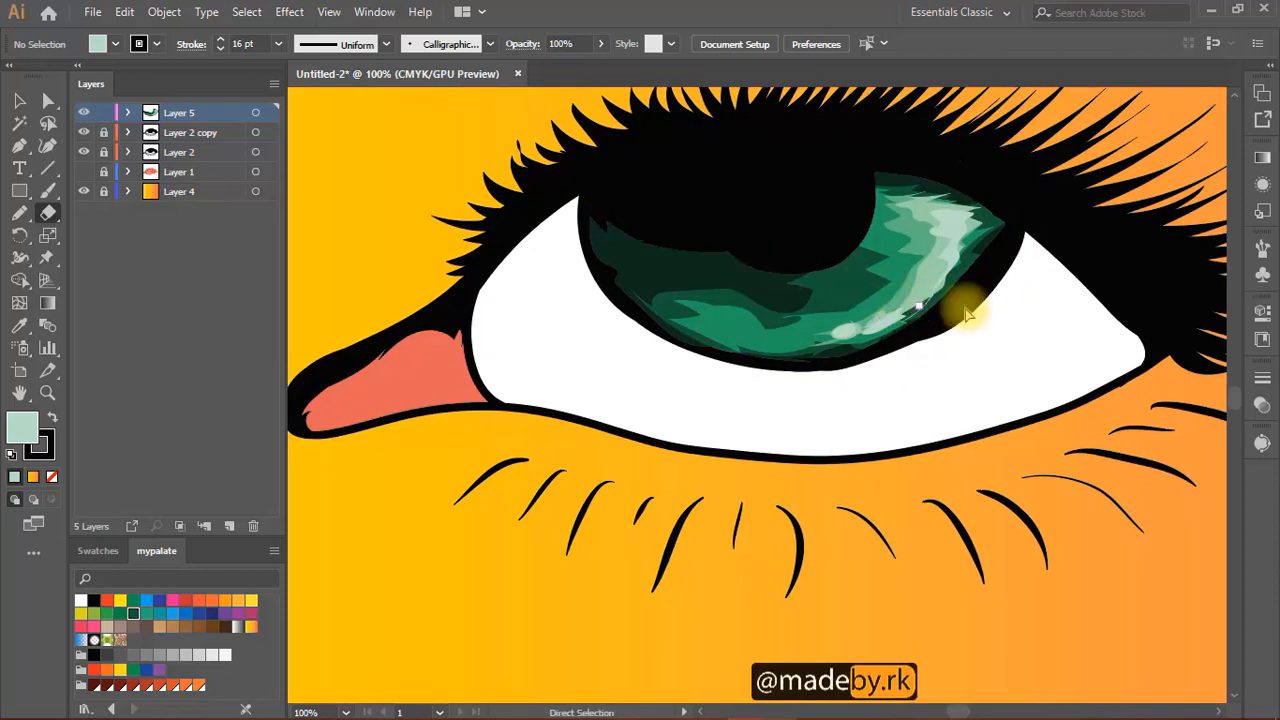
key("ctrl+z")
left_click_drag(1030, 200, 1015, 256)
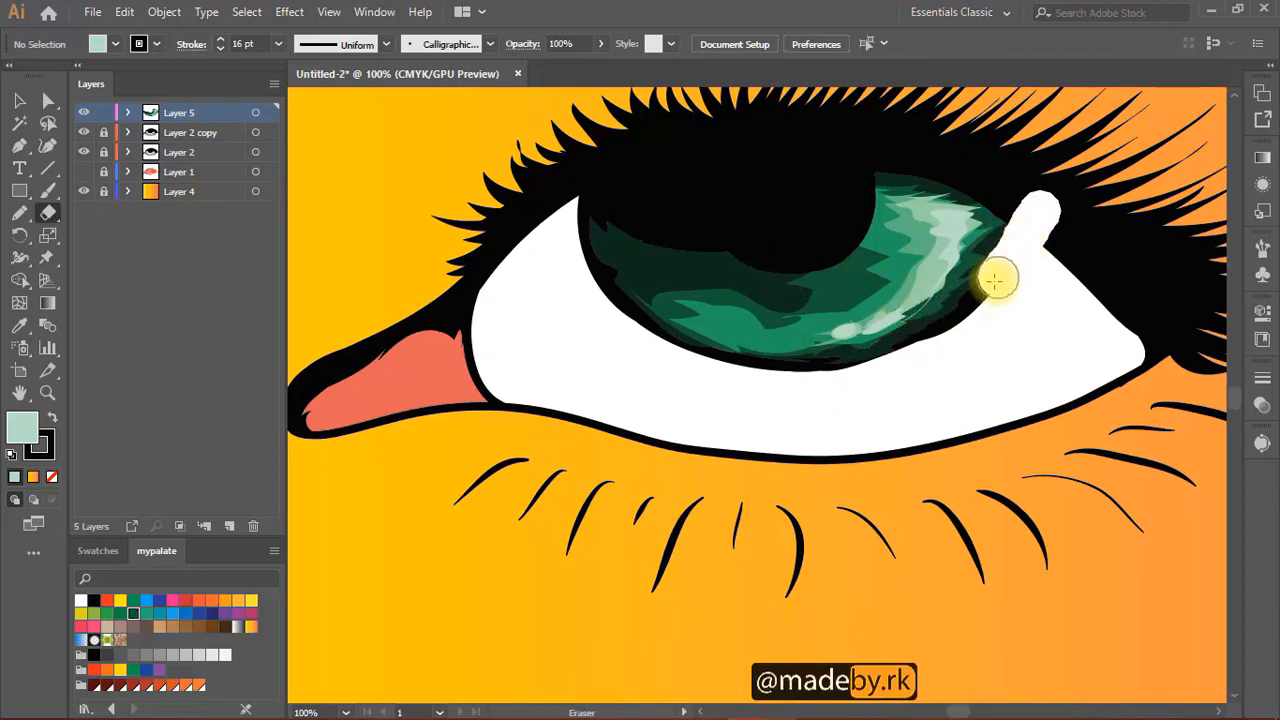
mouse_move(948, 328)
left_mouse_down()
mouse_move(874, 368)
mouse_move(730, 378)
left_mouse_up()
- Erase the left and lower-left edge of the green iris to leave an even black rim
key("space")
left_click_drag(711, 311, 788, 247)
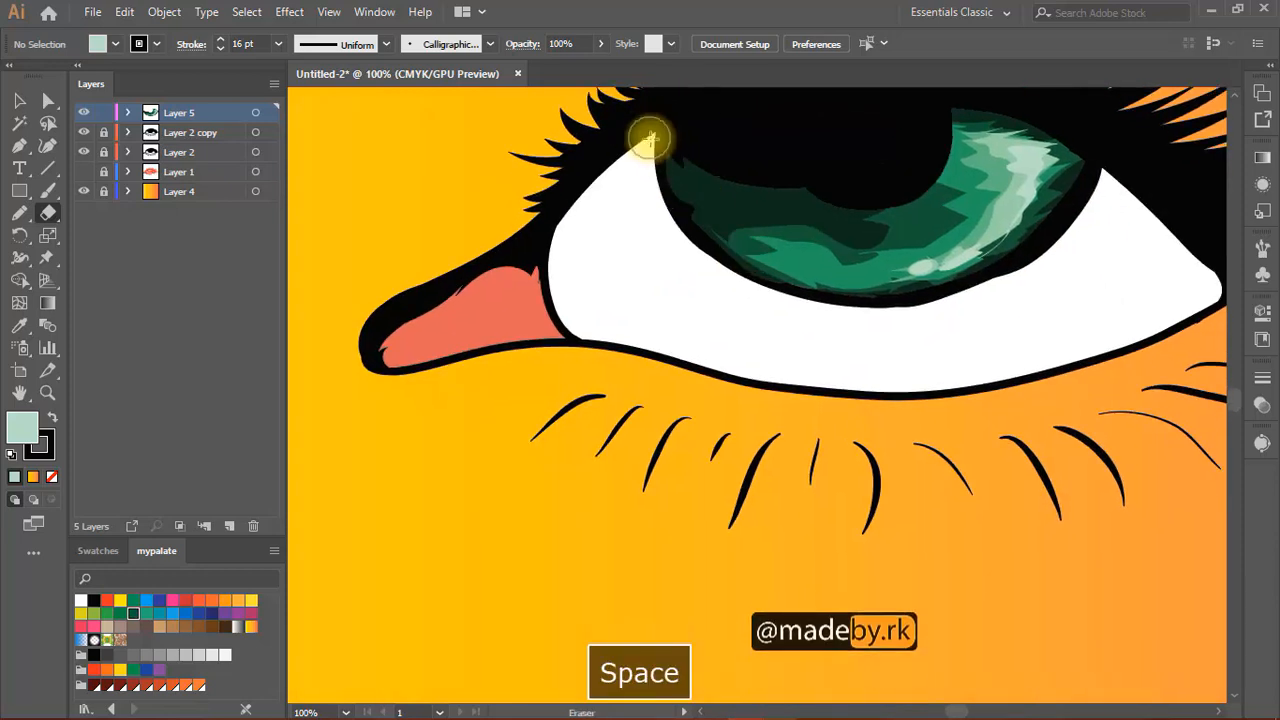
mouse_move(655, 134)
left_mouse_down()
mouse_move(667, 212)
mouse_move(664, 155)
mouse_move(664, 204)
mouse_move(735, 280)
left_mouse_up()
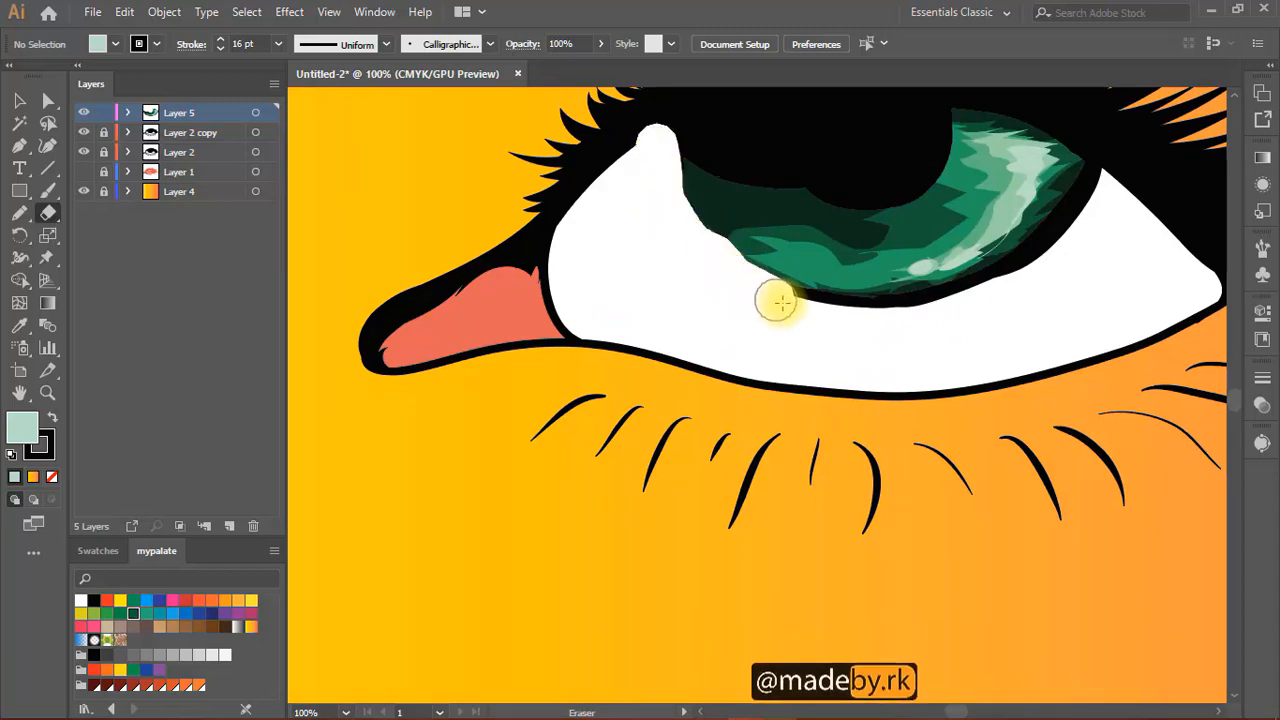
key("ctrl+z")
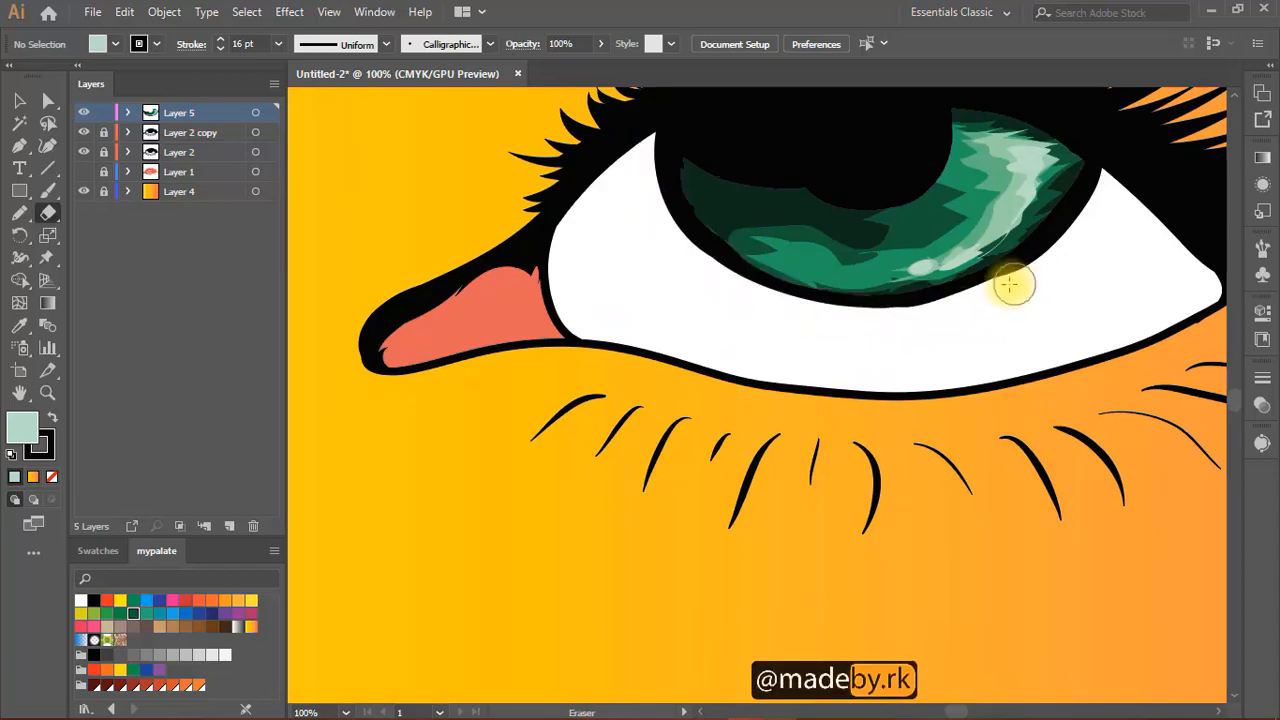
left_click_drag(1009, 277, 766, 349)
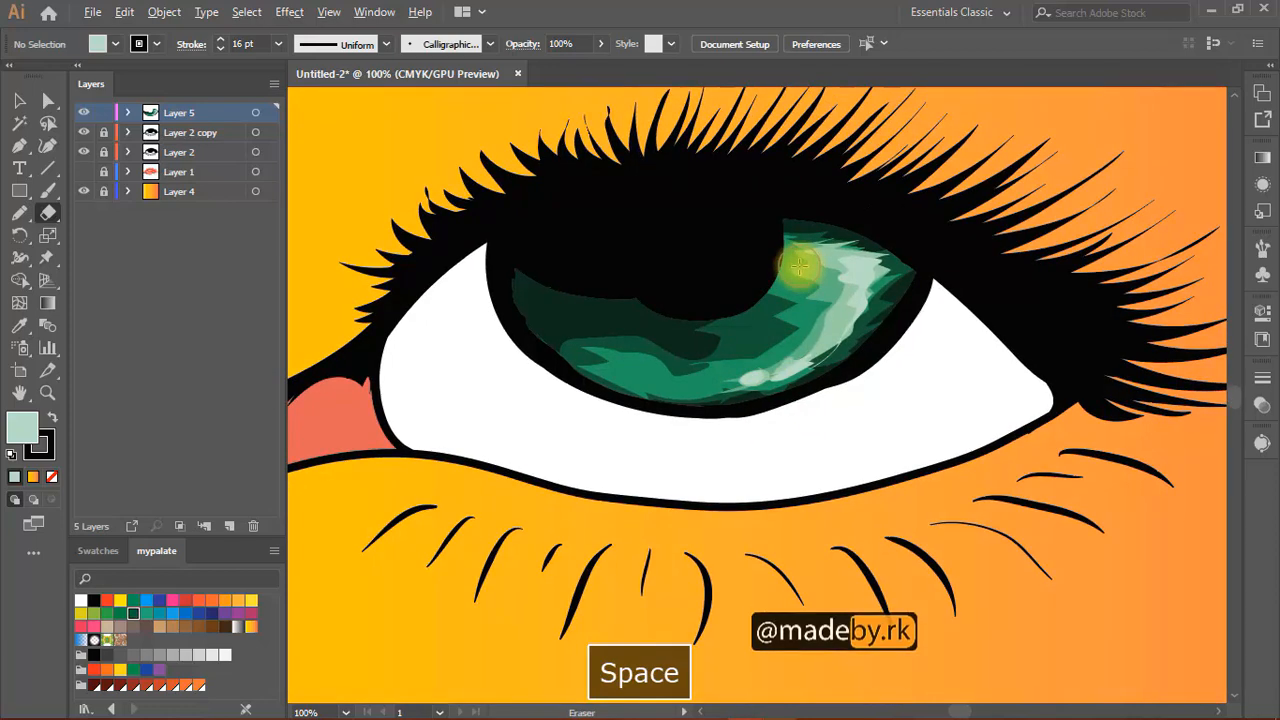
scroll(882, 322, "down", 6)
scroll(967, 317, "down", 1)
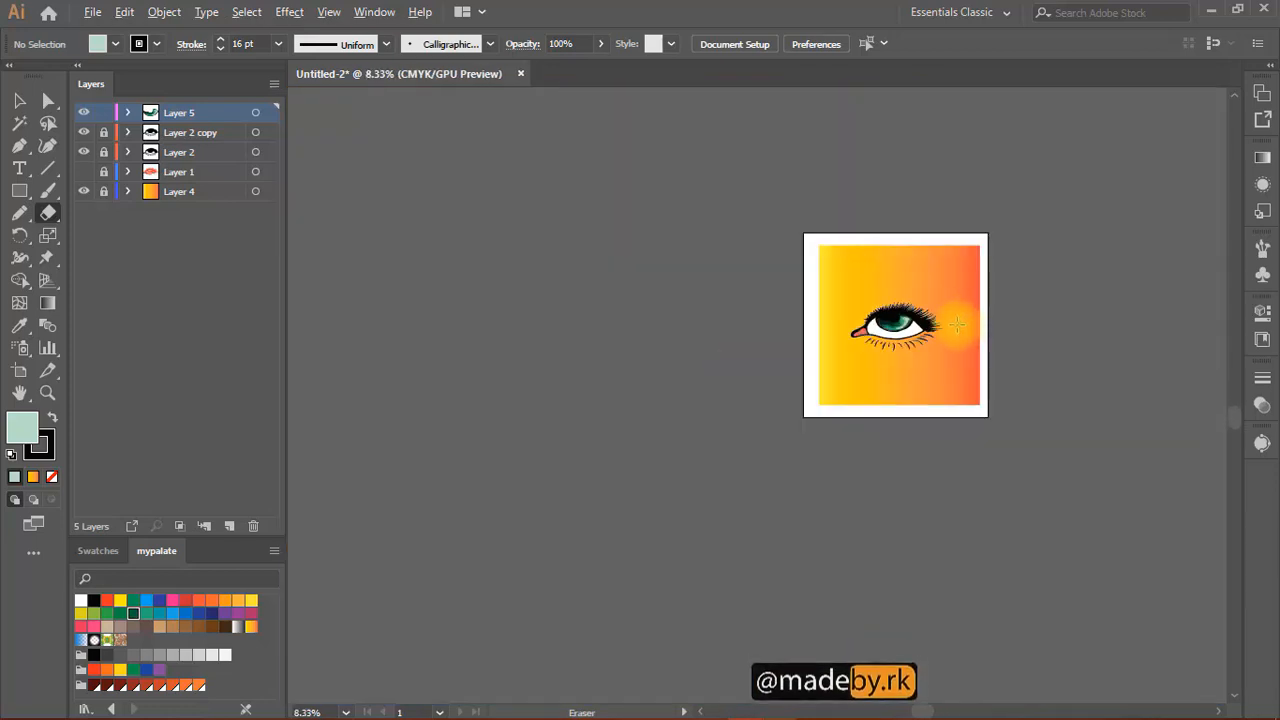
scroll(941, 307, "up", 7)
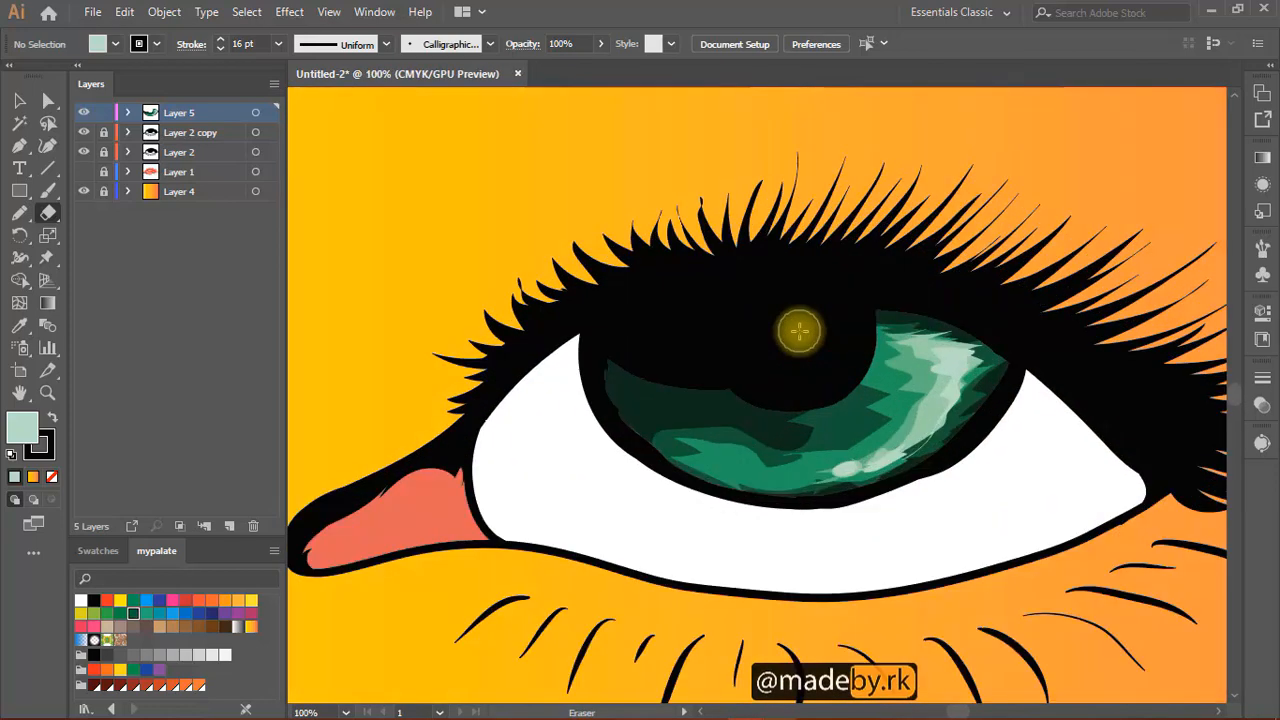
scroll(835, 337, "up", 1)
scroll(837, 340, "down", 1)
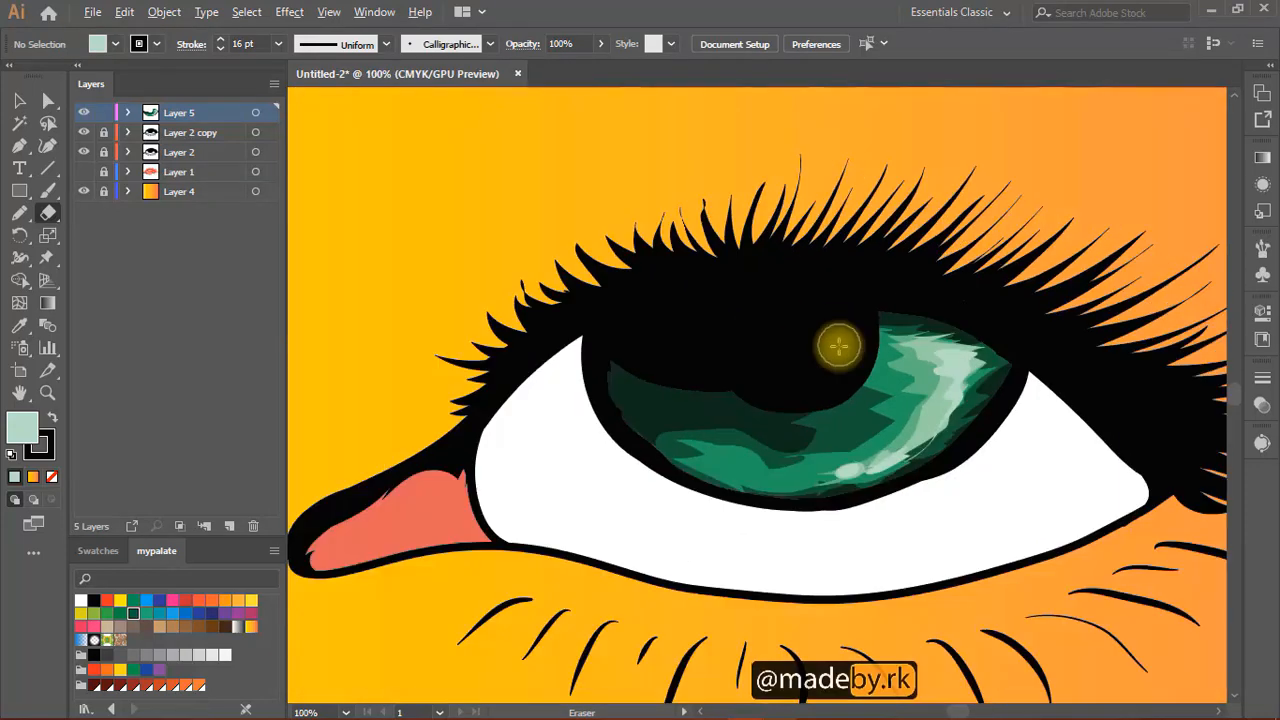
- Lock Layer 5 and add one new layer above it, undoing the extra second layer
key("space")
left_click_drag(740, 300, 694, 224)
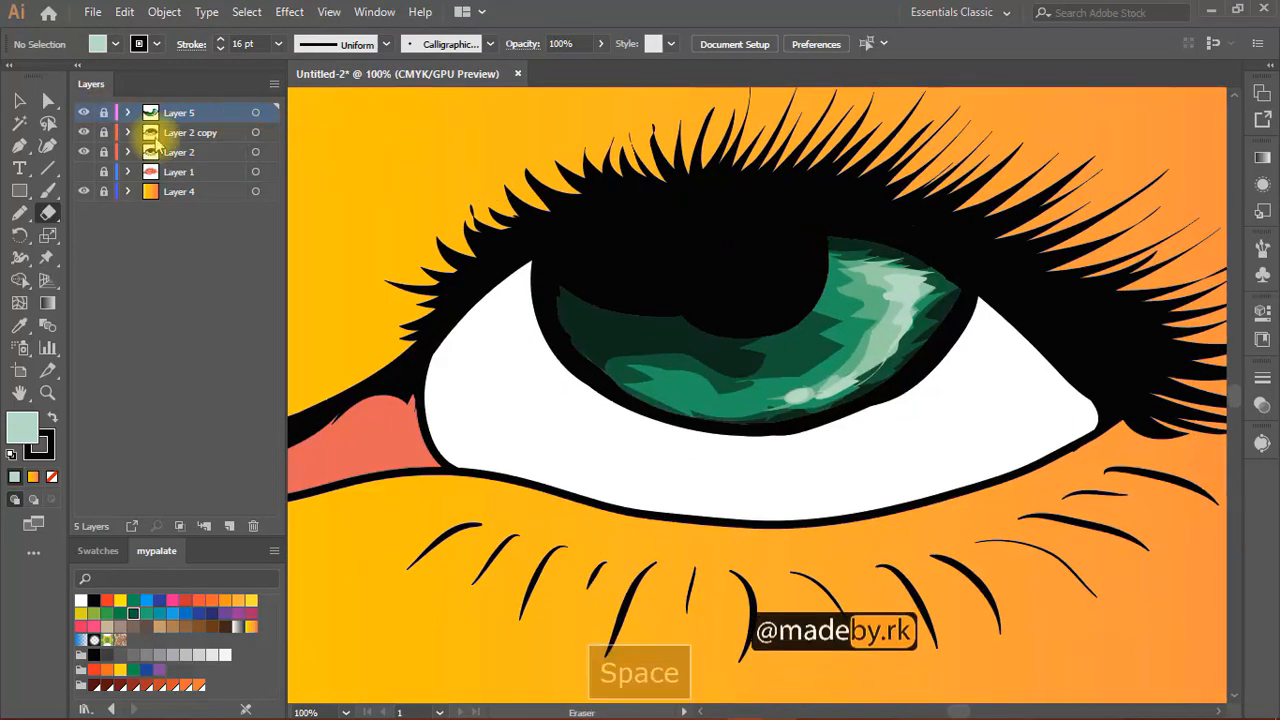
left_click(228, 527)
left_click(228, 527)
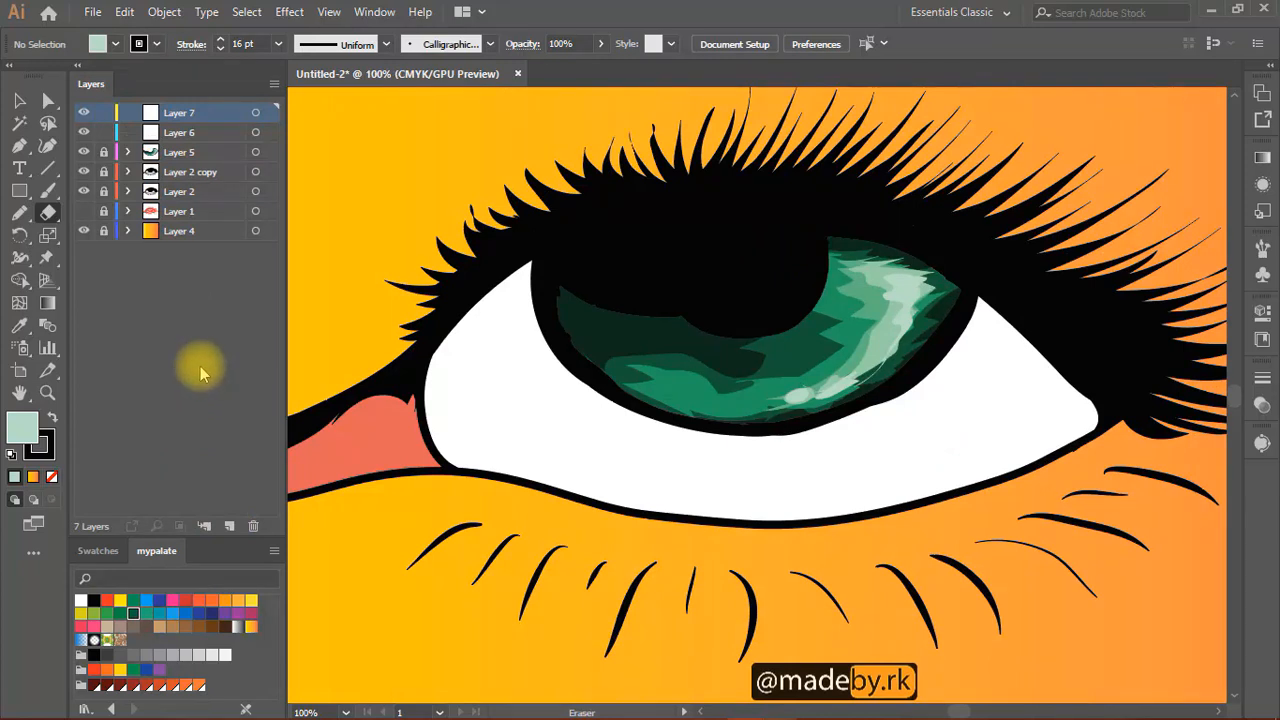
key("ctrl+z")
- Remove the stroke colour and set the fill to white
left_click(45, 440)
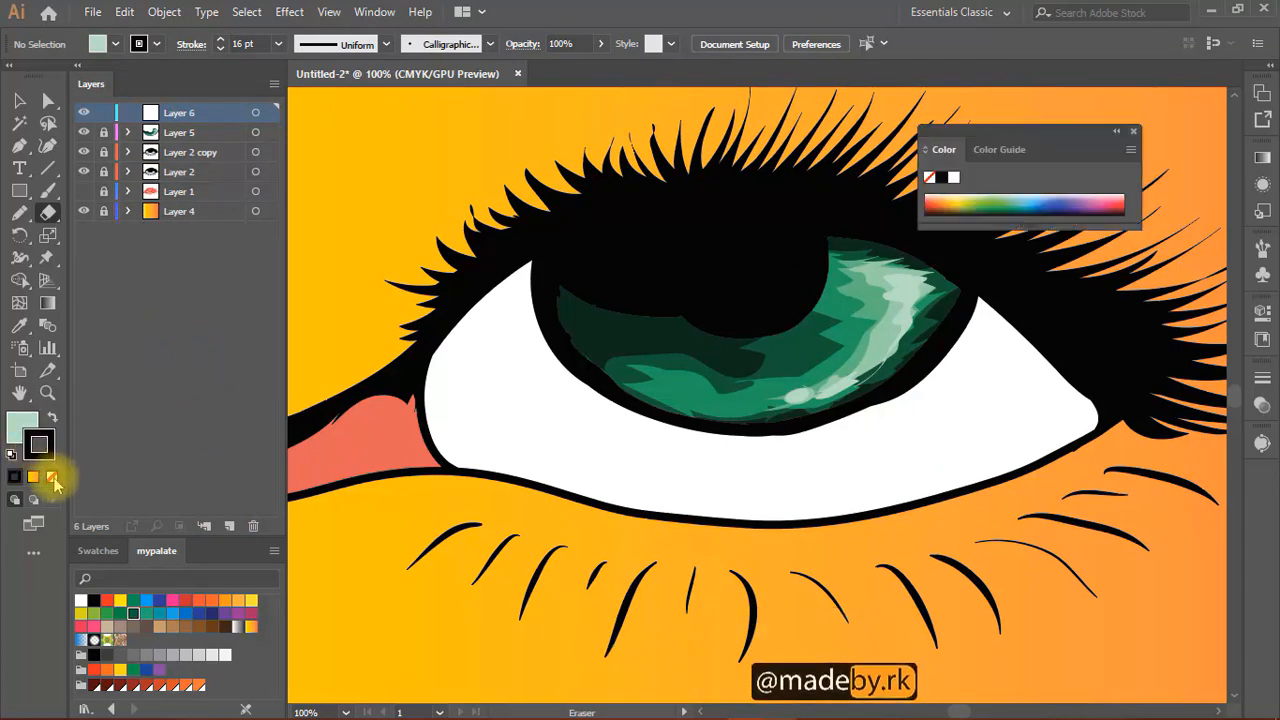
left_click(52, 477)
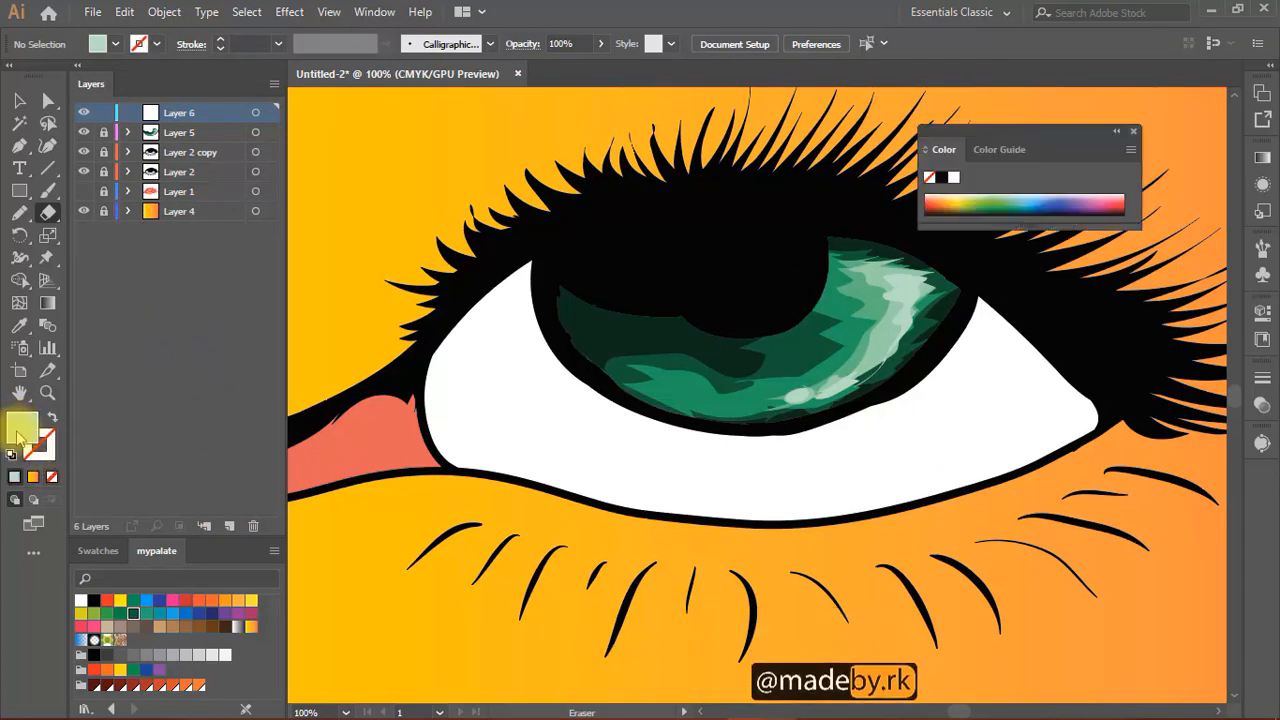
left_click(81, 600)
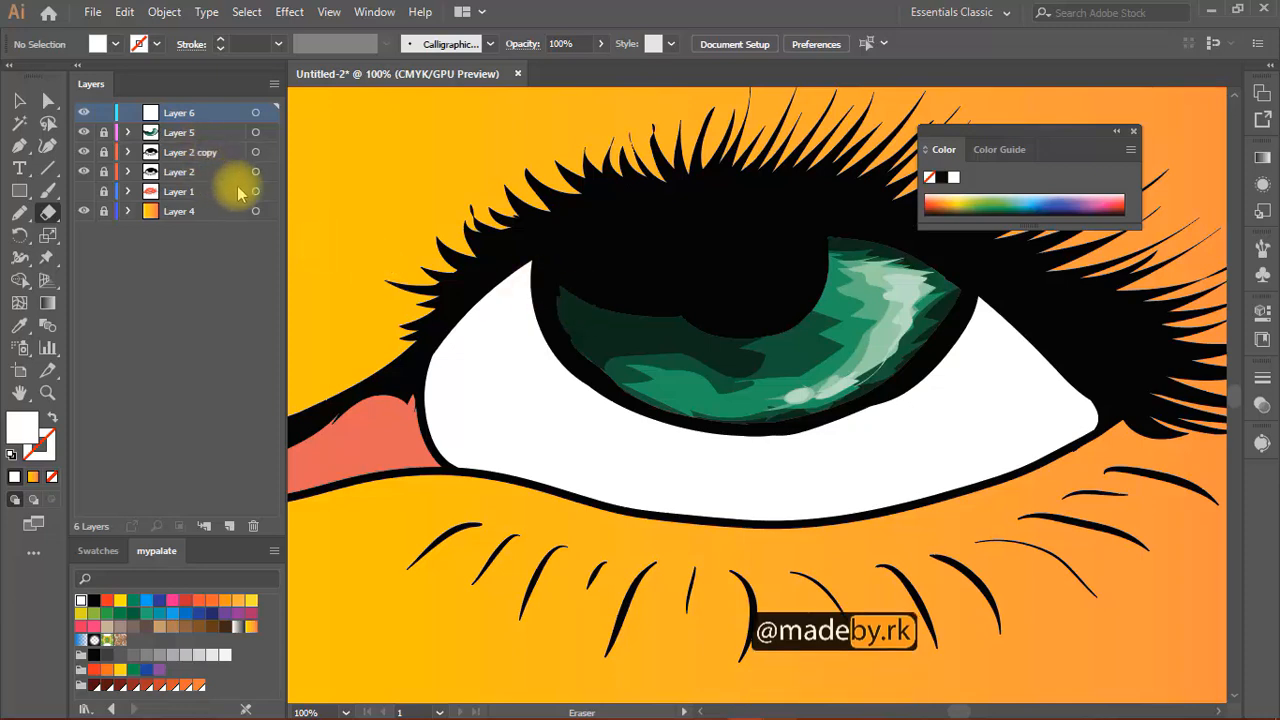
- Draw white reflections with the Pencil: a large circle at the iris's right edge and smaller spots beside the pupil and on the lower iris
key("n")
key("space")
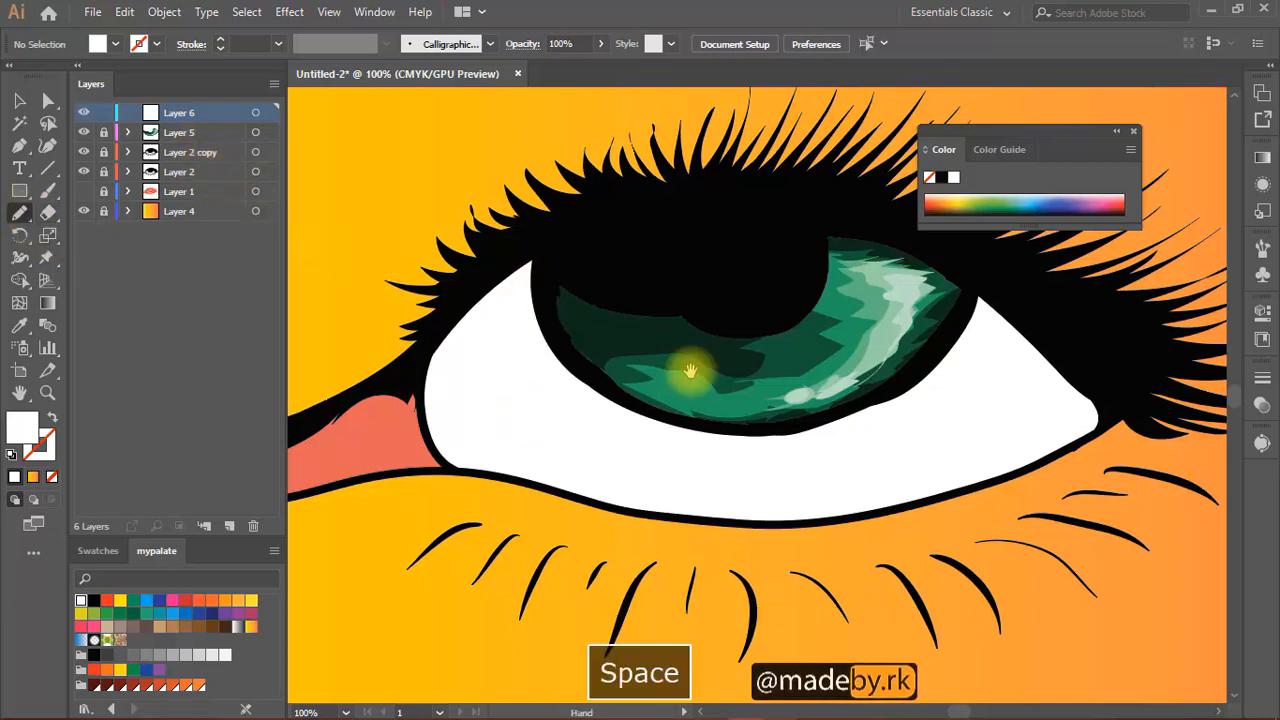
mouse_move(689, 366)
left_mouse_down()
mouse_move(586, 409)
mouse_move(680, 360)
mouse_move(737, 263)
mouse_move(773, 366)
mouse_move(761, 358)
left_mouse_up()
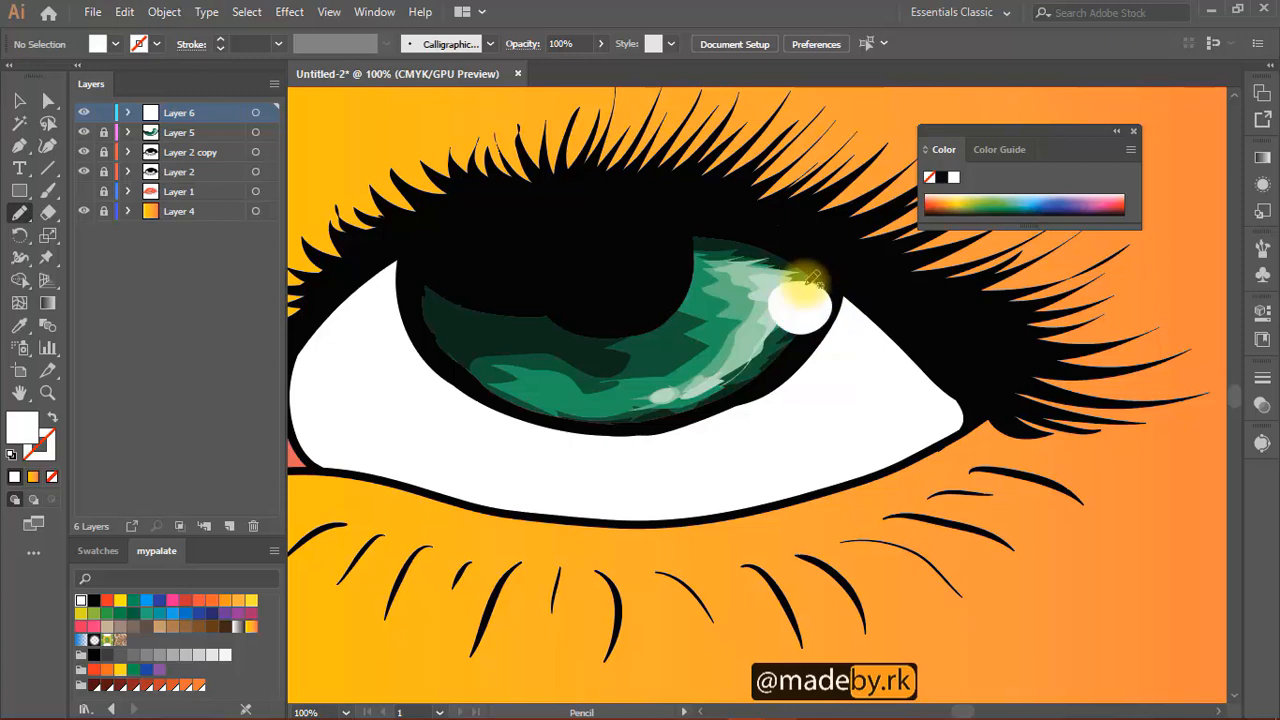
left_click_drag(702, 279, 752, 347)
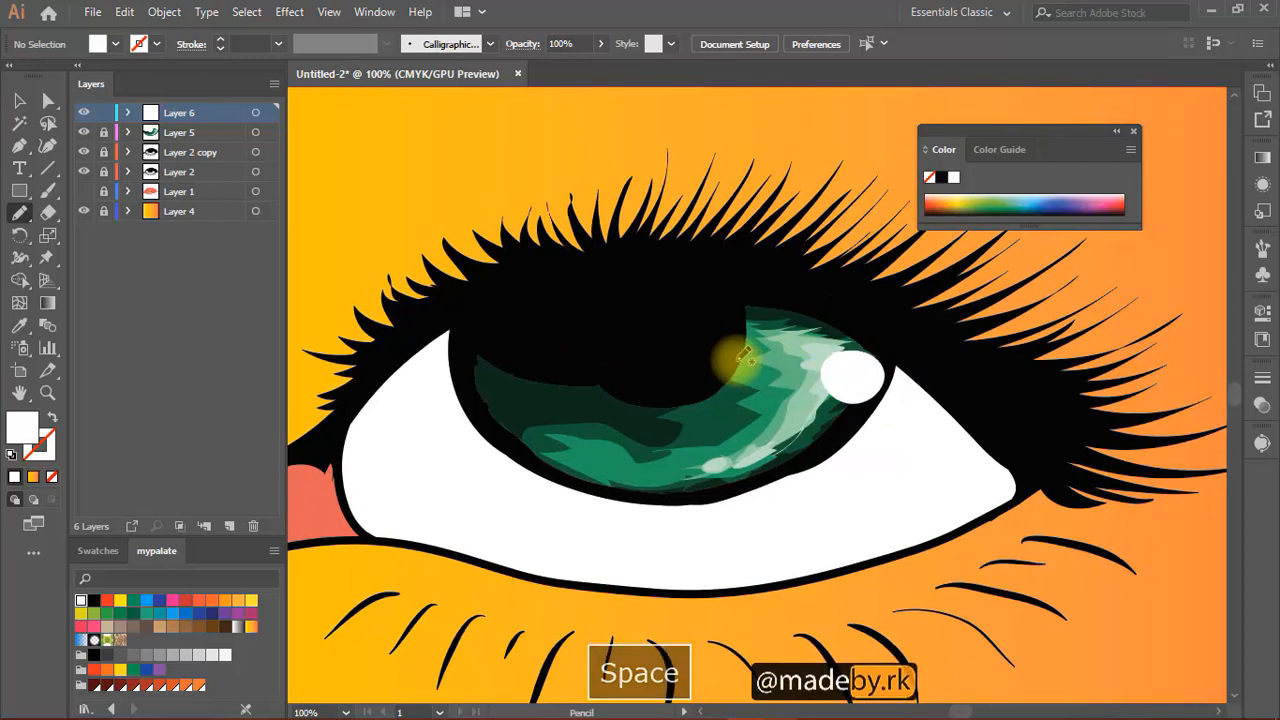
left_click_drag(738, 355, 738, 358)
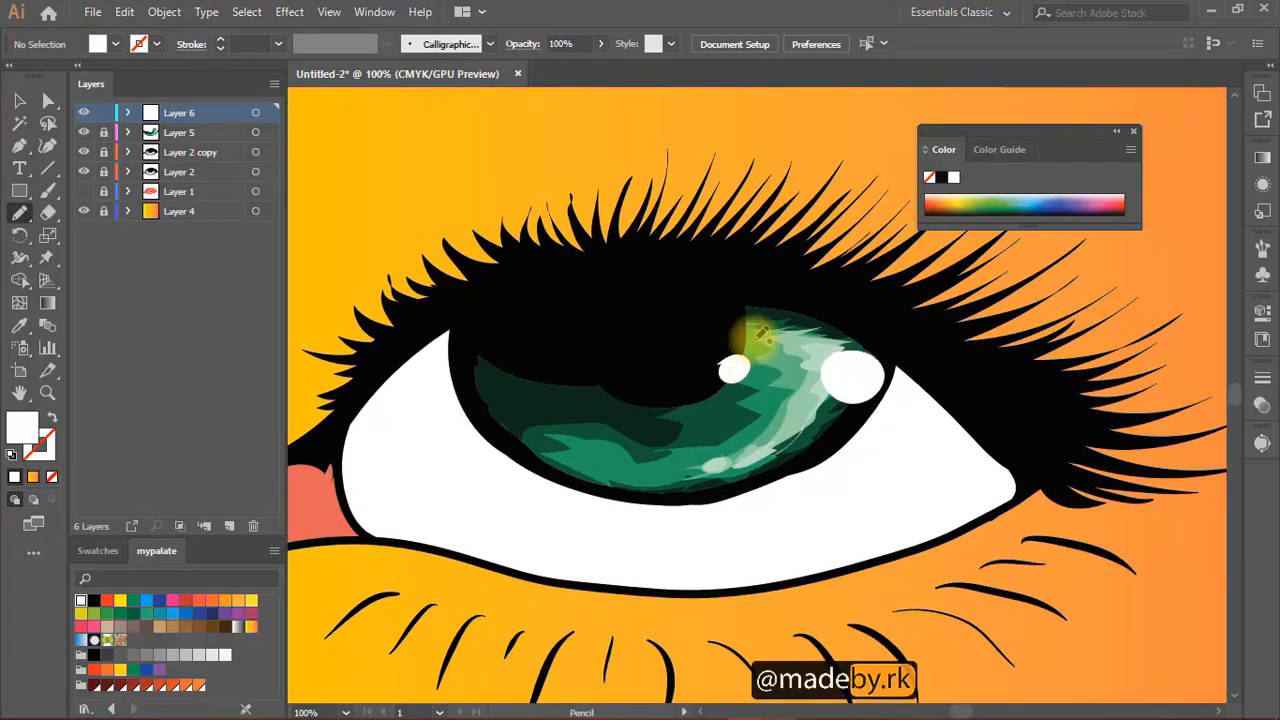
left_click_drag(566, 379, 712, 338)
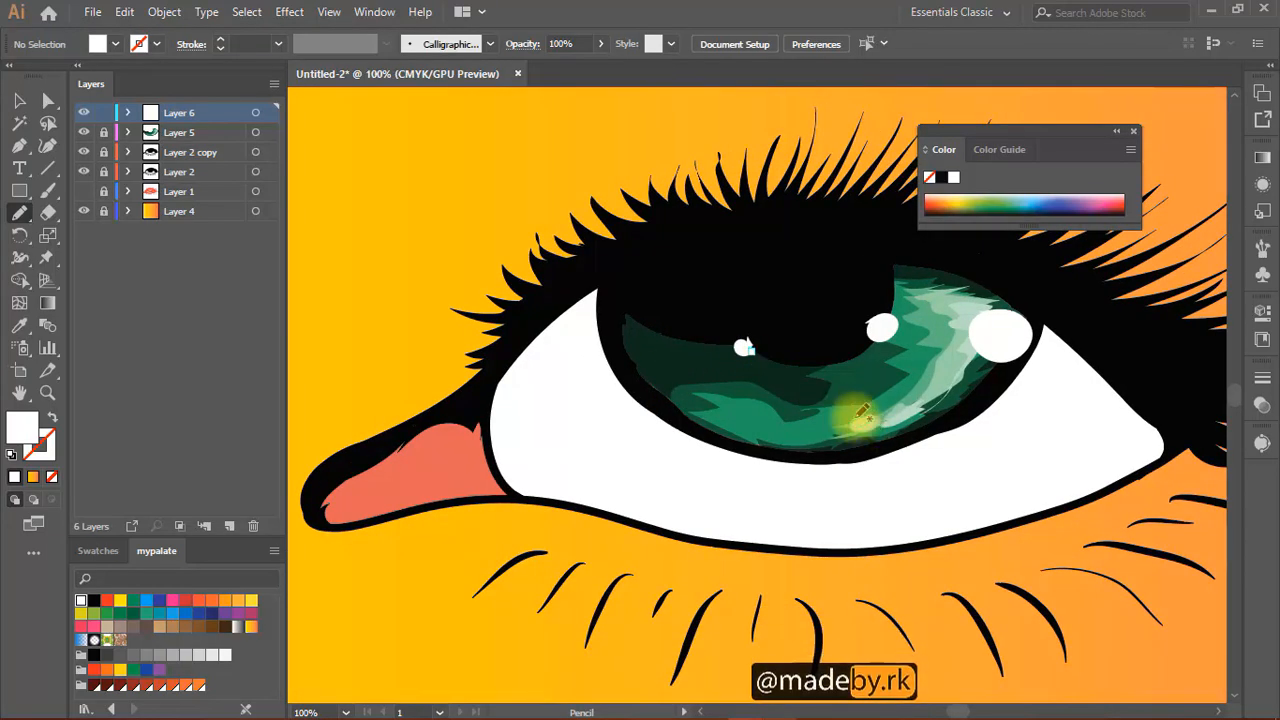
key("space")
left_click_drag(909, 380, 799, 375)
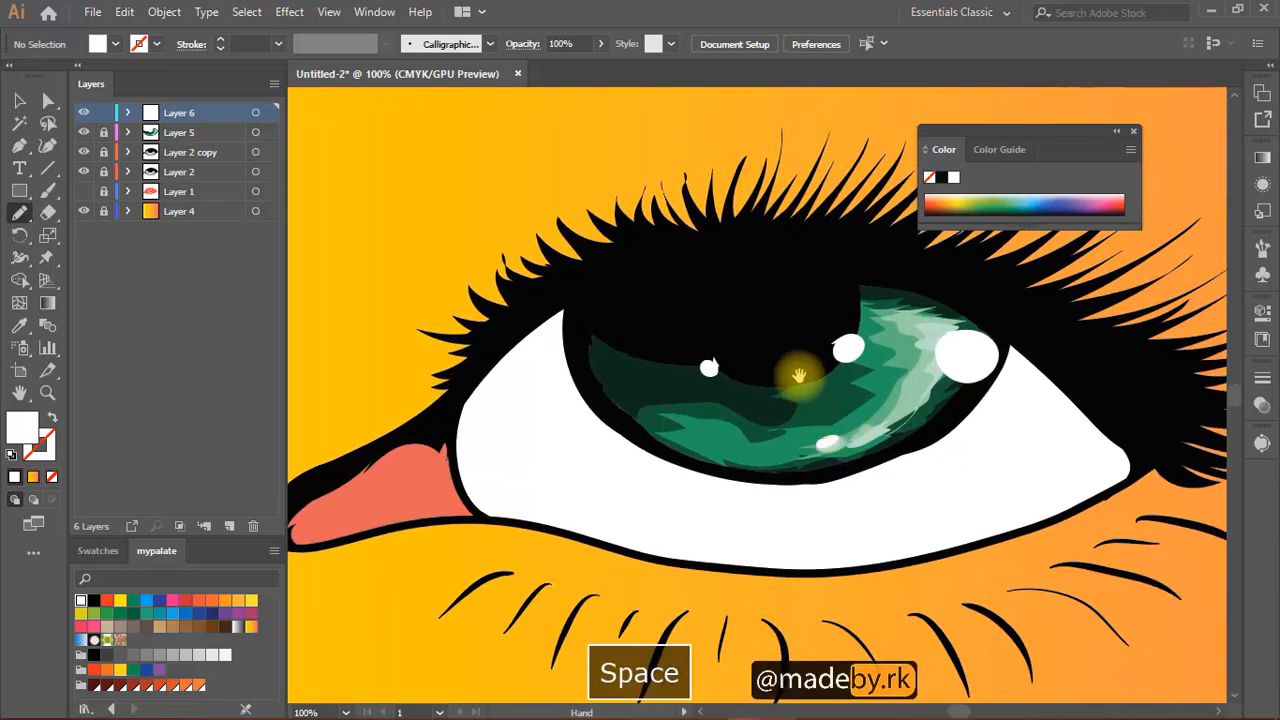
- Draw a small round white reflection on the lower-left edge of the green iris, undoing the first attempt
scroll(810, 393, "down", 6)
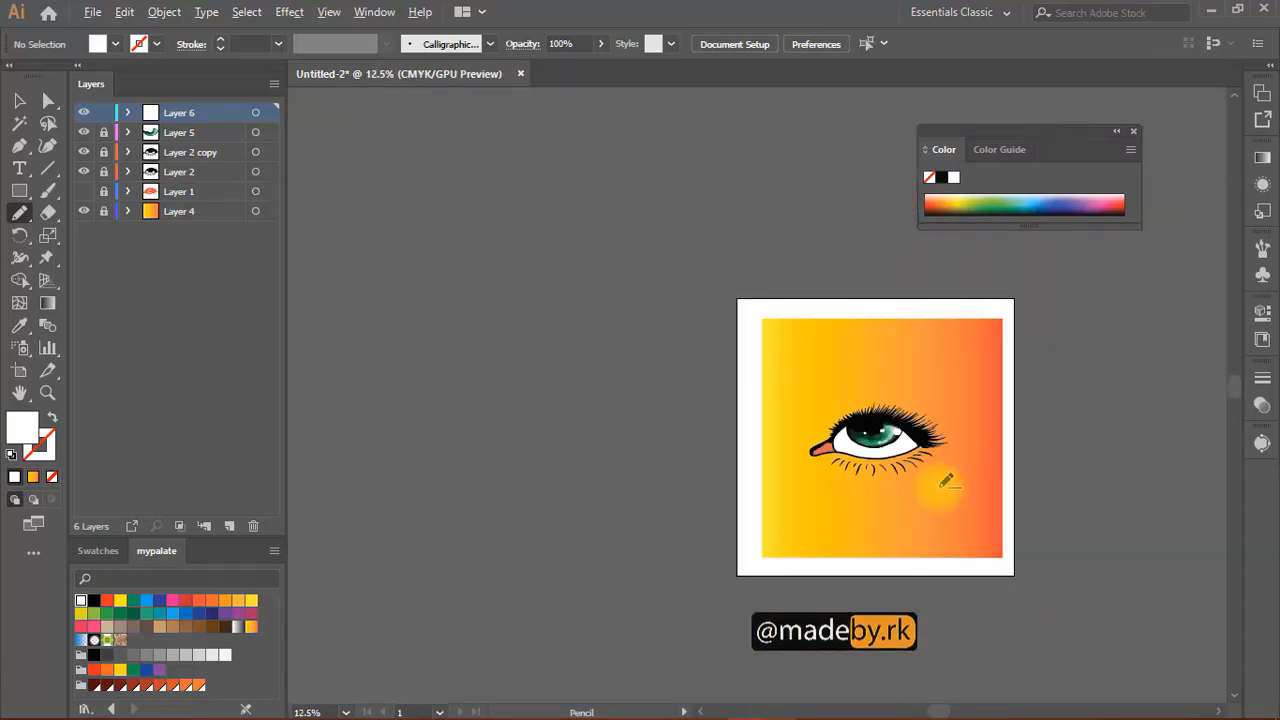
scroll(940, 477, "down", 1)
scroll(940, 470, "up", 2)
key("space")
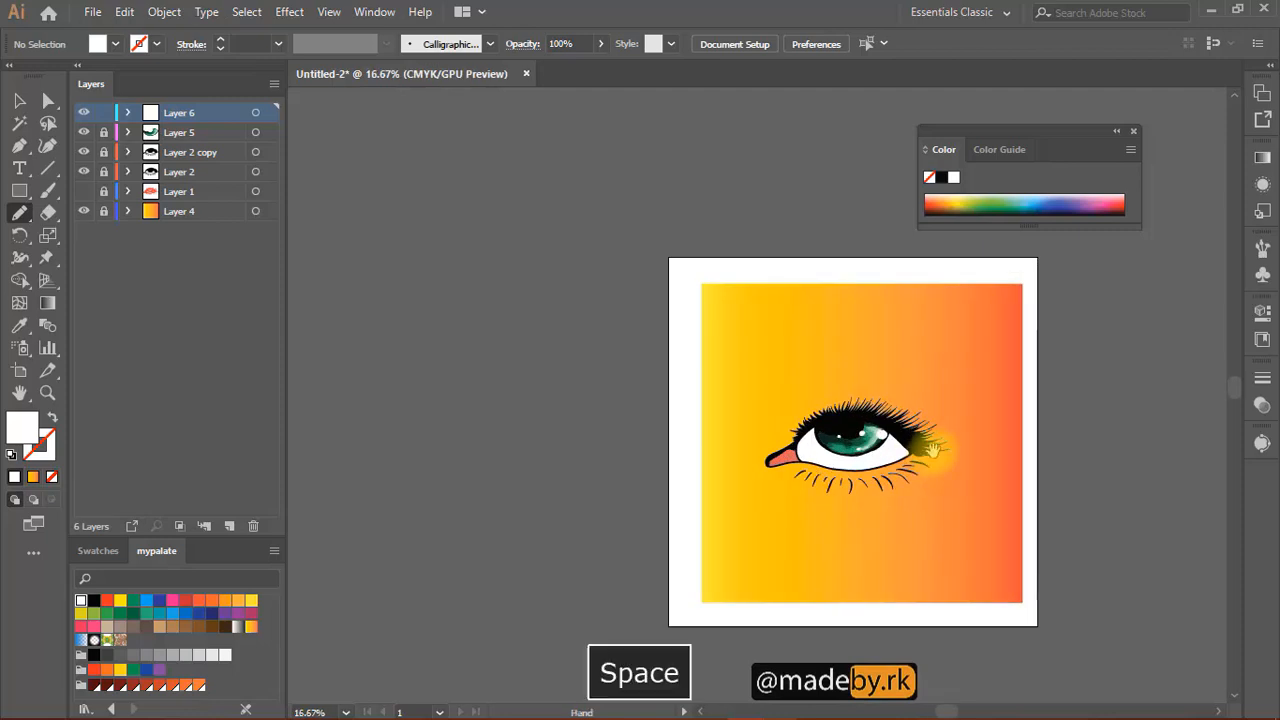
left_click_drag(915, 438, 838, 385)
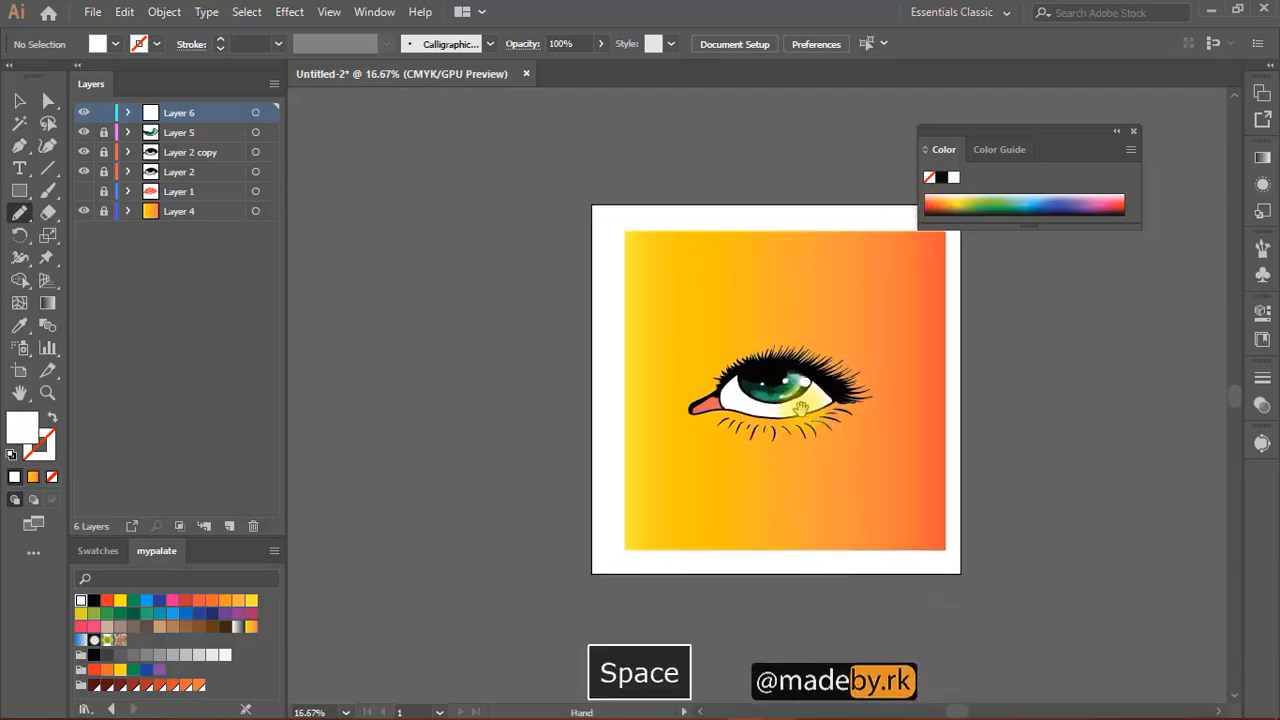
scroll(800, 408, "up", 5)
key("space")
left_click_drag(482, 227, 473, 251)
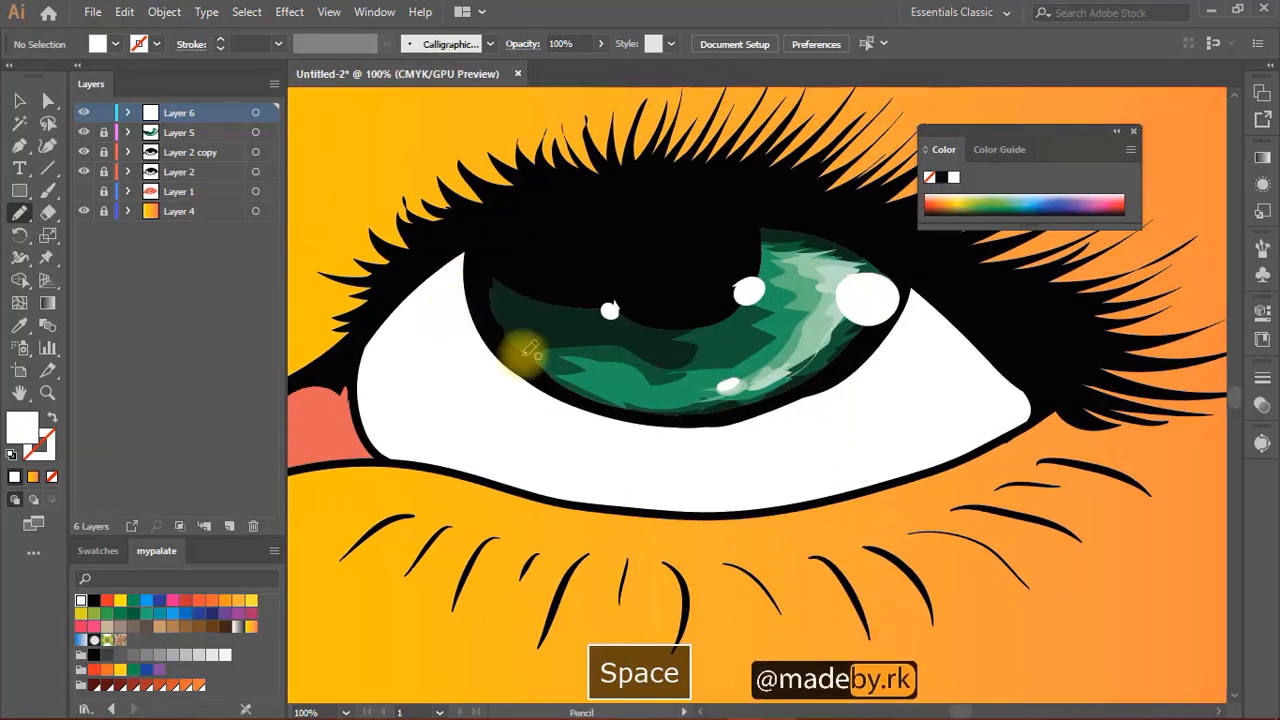
key("ctrl+z")
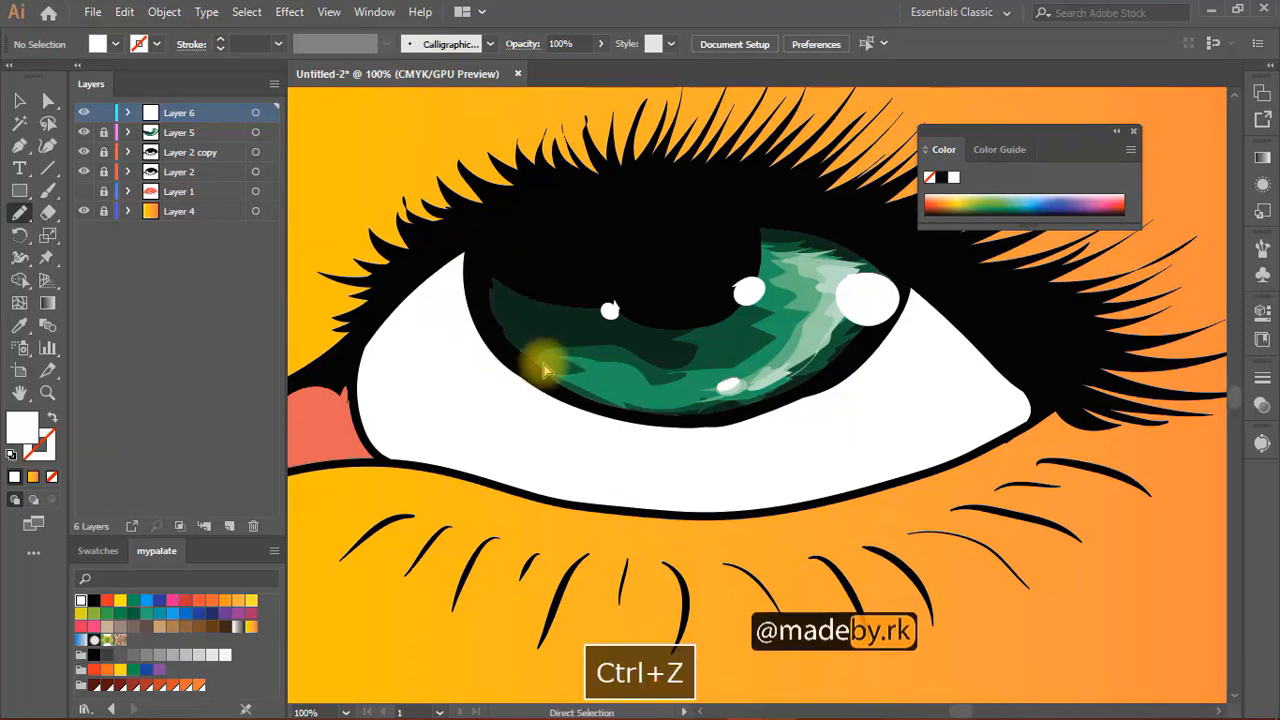
left_click_drag(534, 360, 546, 351)
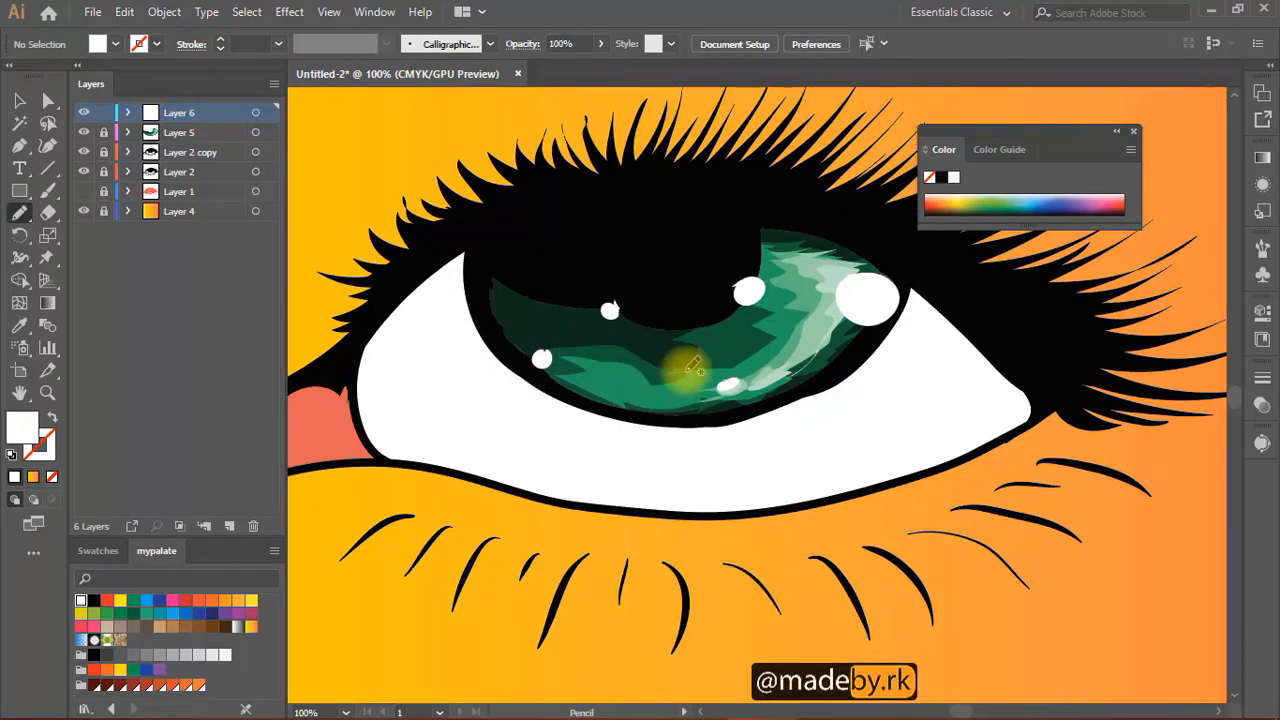
- Undo the irregular white shapes beside the pupil's right reflection and draw one small white dot just below it
scroll(752, 365, "down", 6)
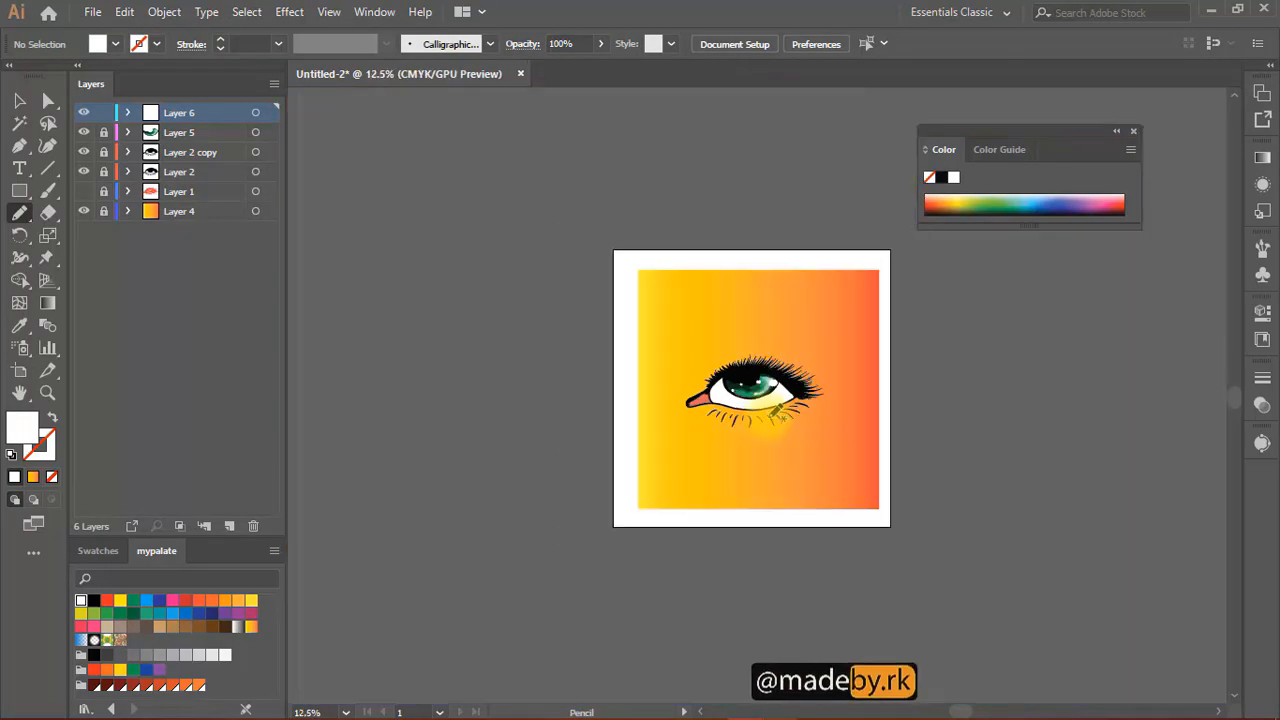
scroll(756, 380, "up", 6)
key("space")
left_click_drag(634, 177, 628, 217)
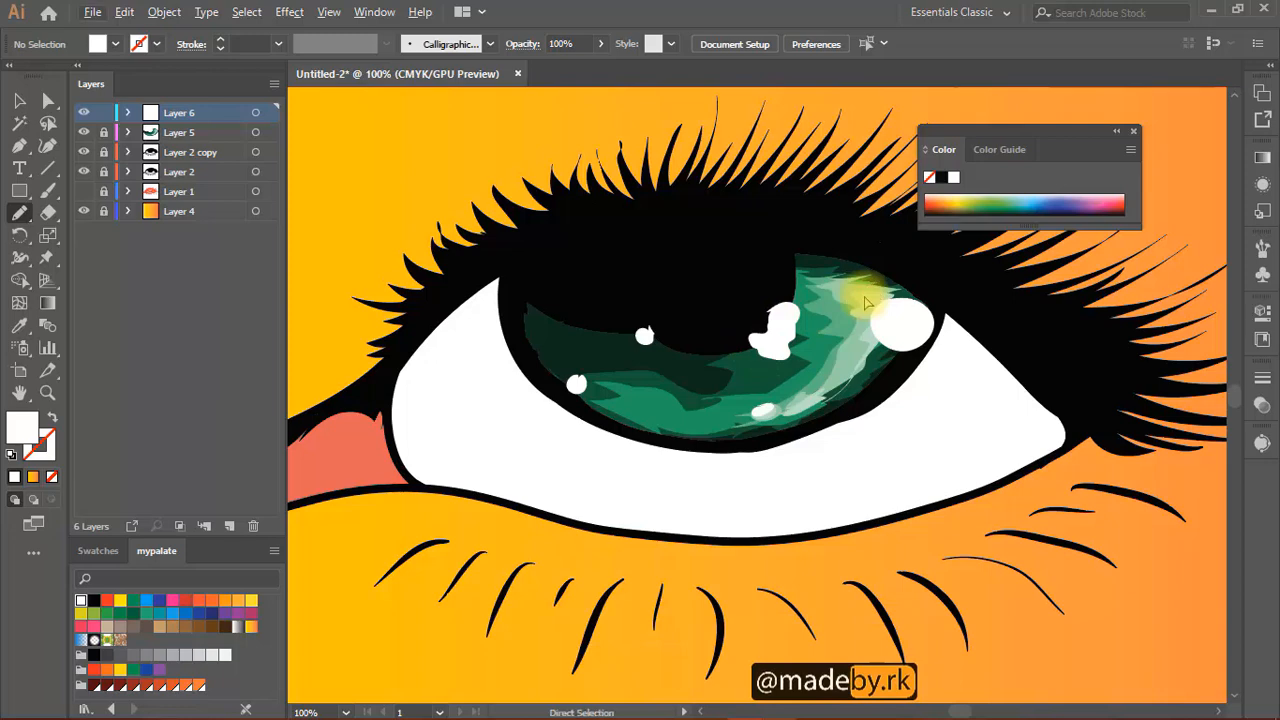
key("ctrl+z")
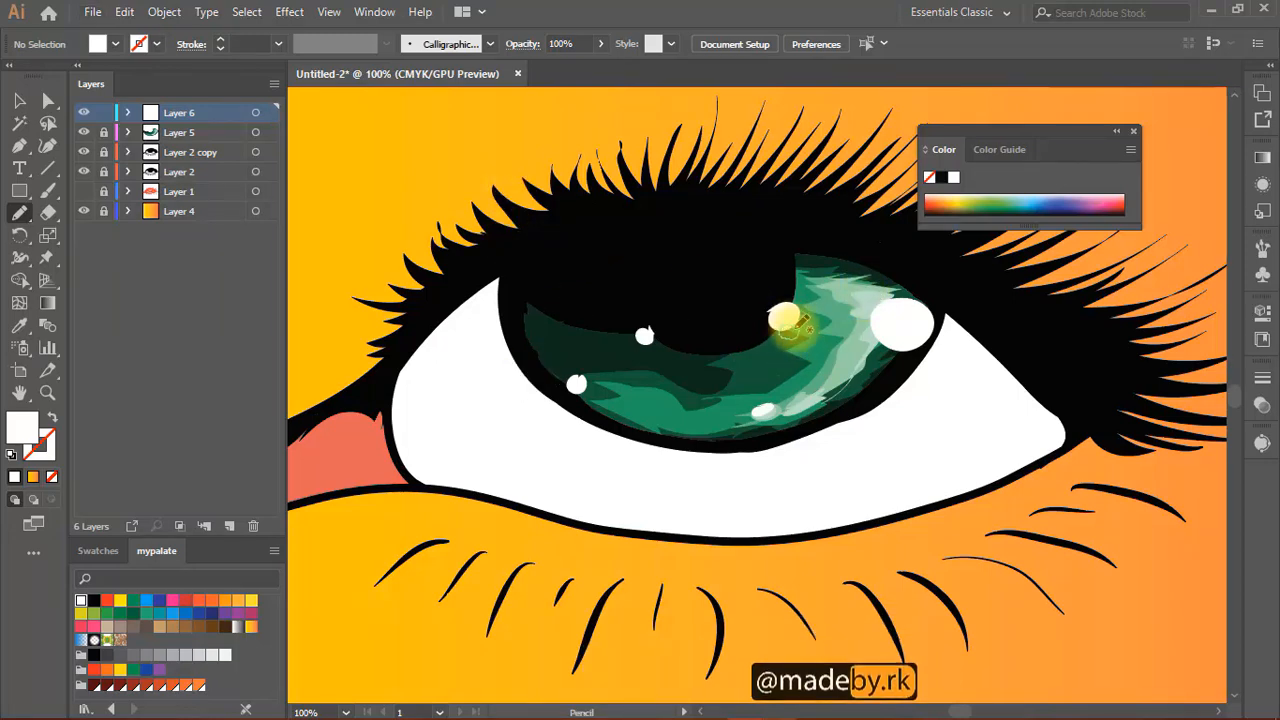
key("ctrl+z")
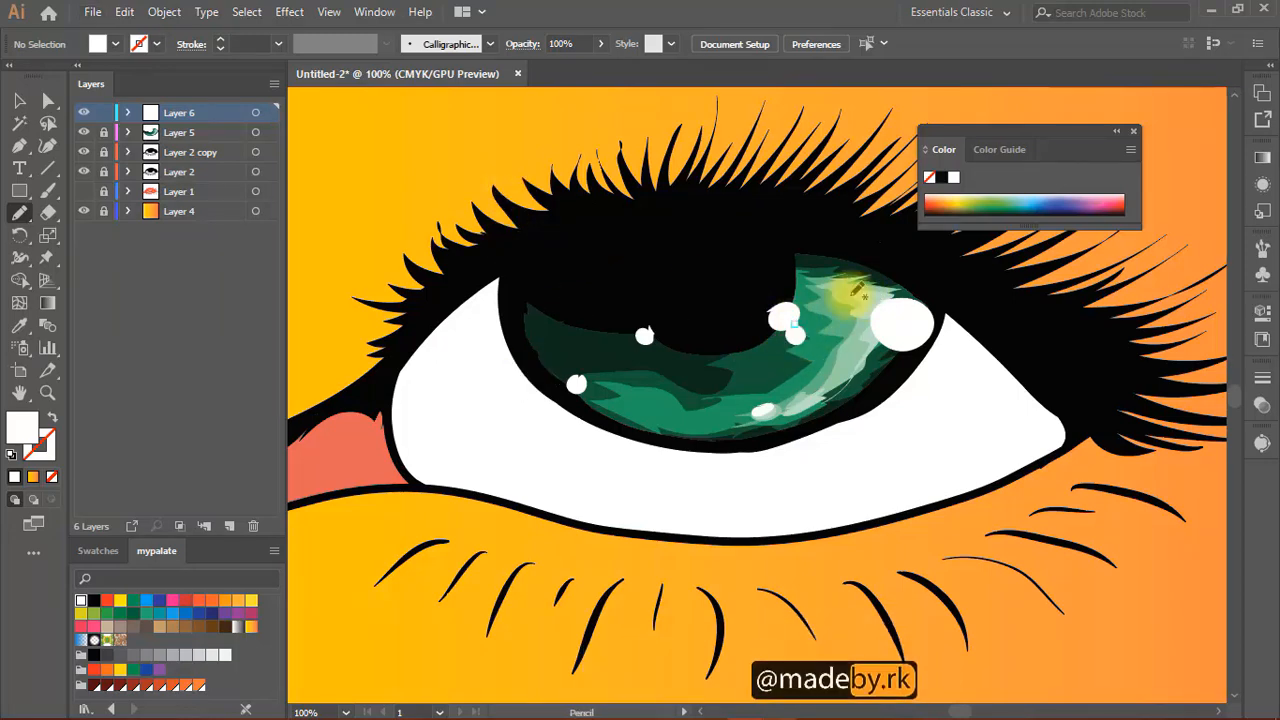
- Draw thin white highlights on the black outline at the upper-left end and the outer right corner of the eye white
scroll(856, 289, "down", 6)
scroll(820, 300, "up", 1)
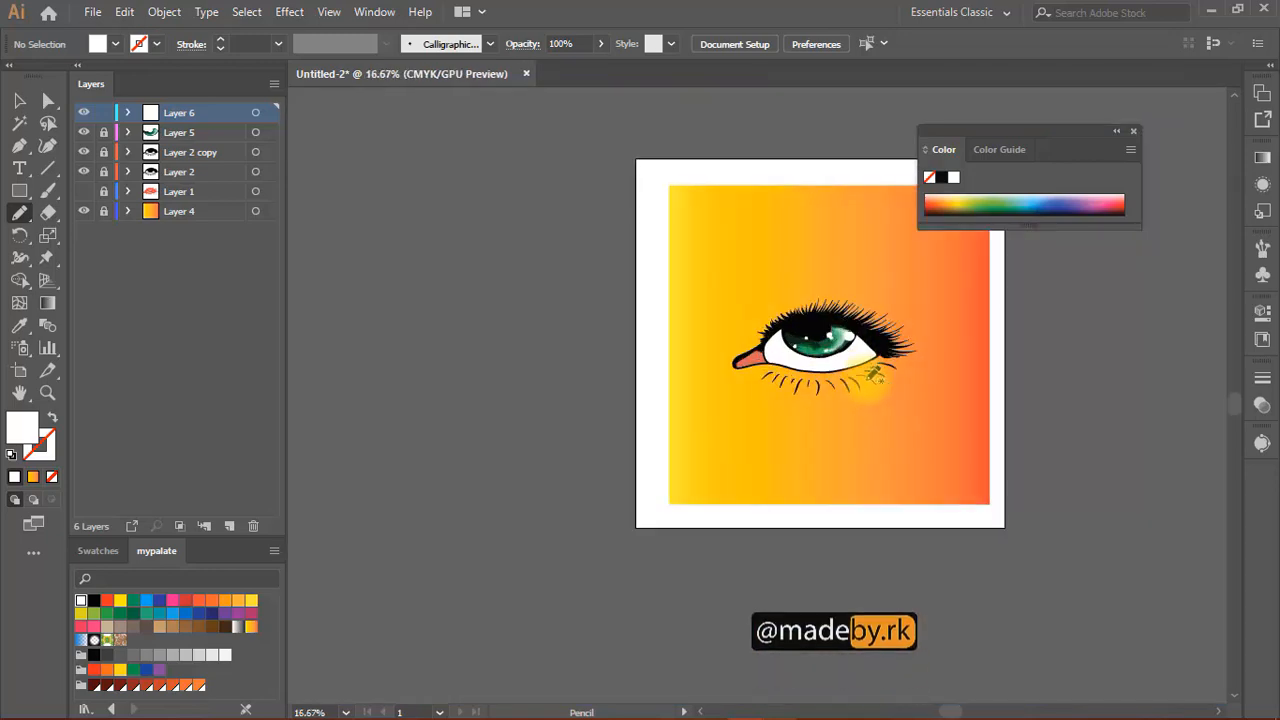
key("space")
left_click_drag(800, 428, 710, 483)
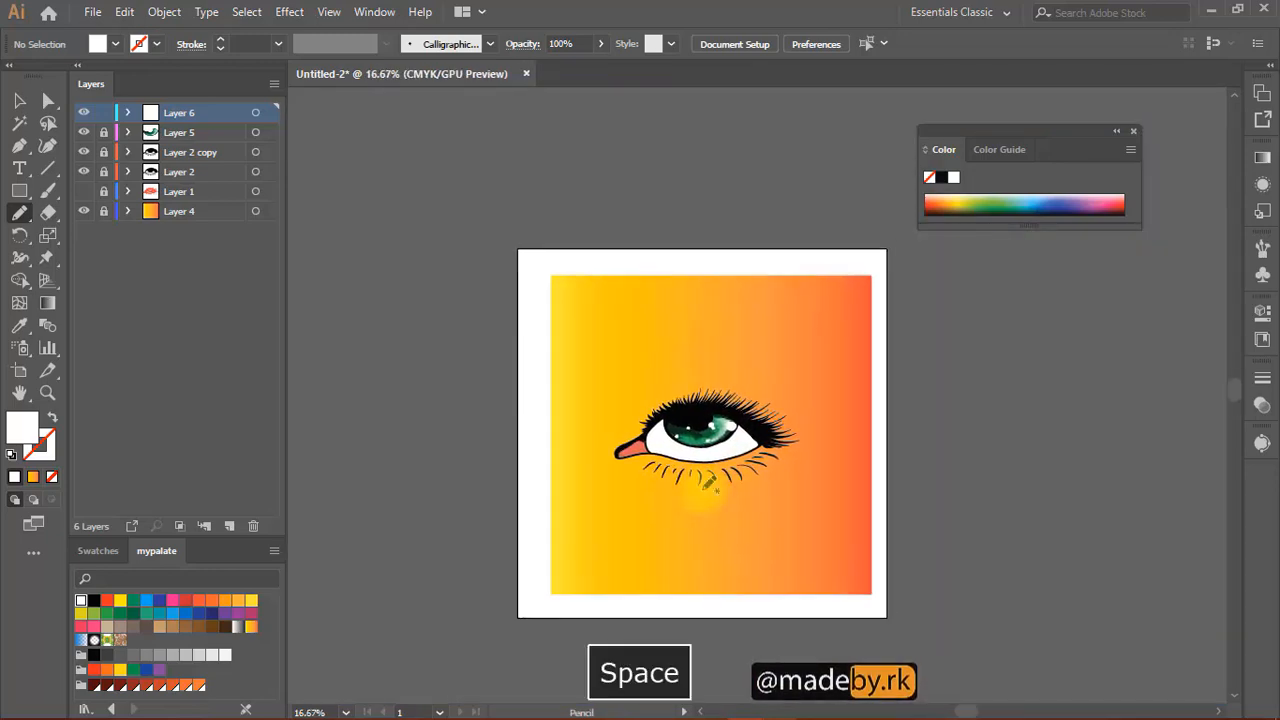
scroll(690, 404, "up", 6)
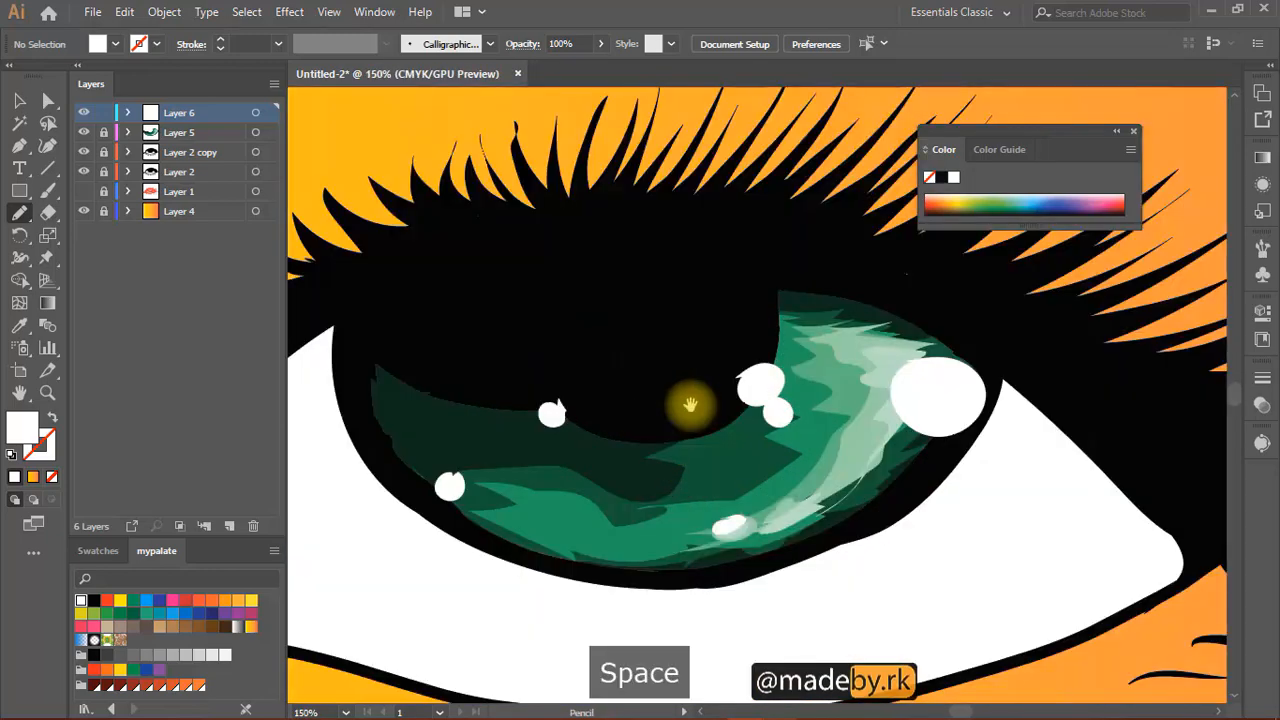
left_click_drag(614, 251, 800, 249)
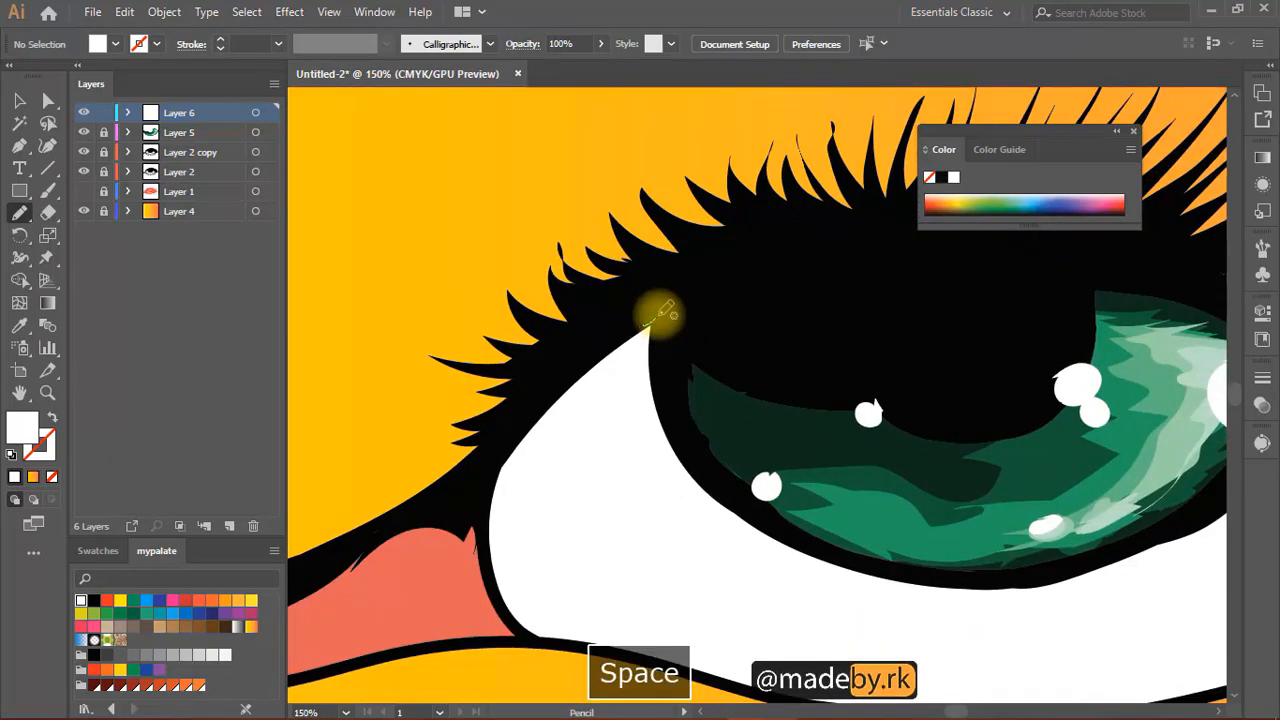
mouse_move(646, 322)
left_mouse_down()
mouse_move(717, 292)
mouse_move(606, 361)
left_mouse_up()
left_click_drag(688, 438, 420, 363)
left_click_drag(783, 426, 457, 286)
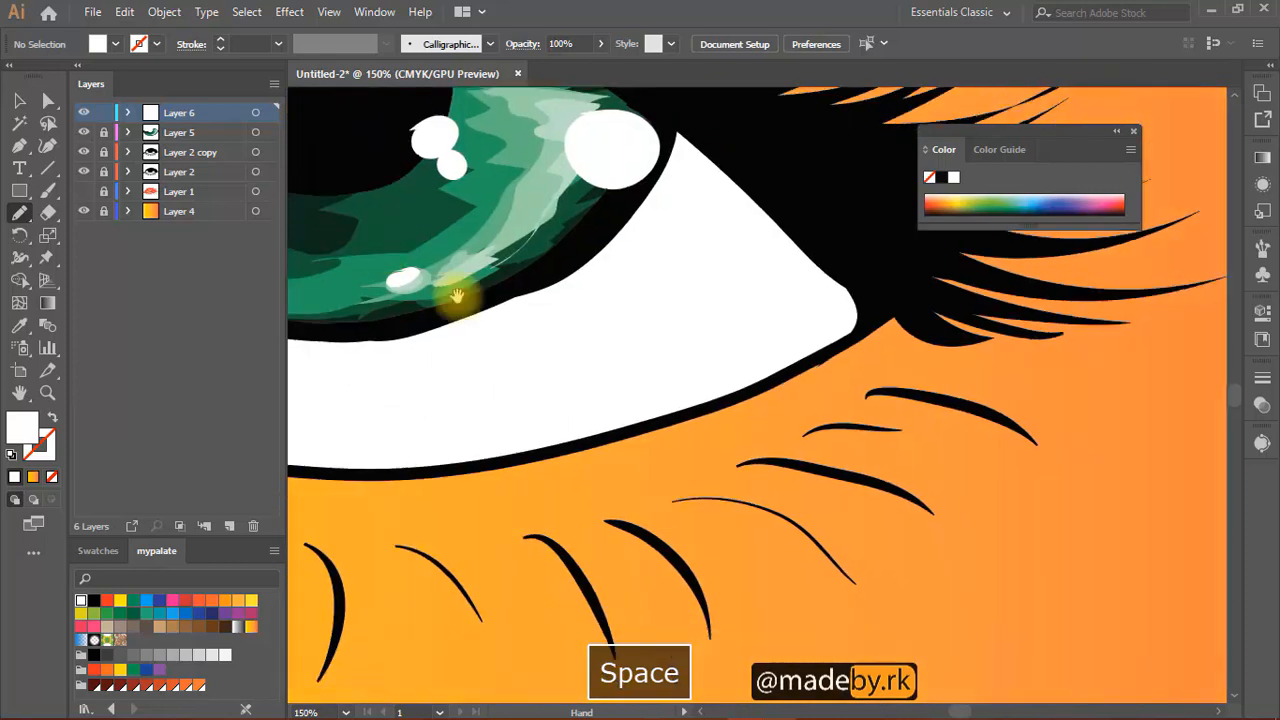
key("space")
mouse_move(818, 335)
left_mouse_down()
mouse_move(857, 320)
mouse_move(894, 354)
mouse_move(871, 357)
mouse_move(778, 505)
mouse_move(560, 391)
mouse_move(562, 374)
left_mouse_up()
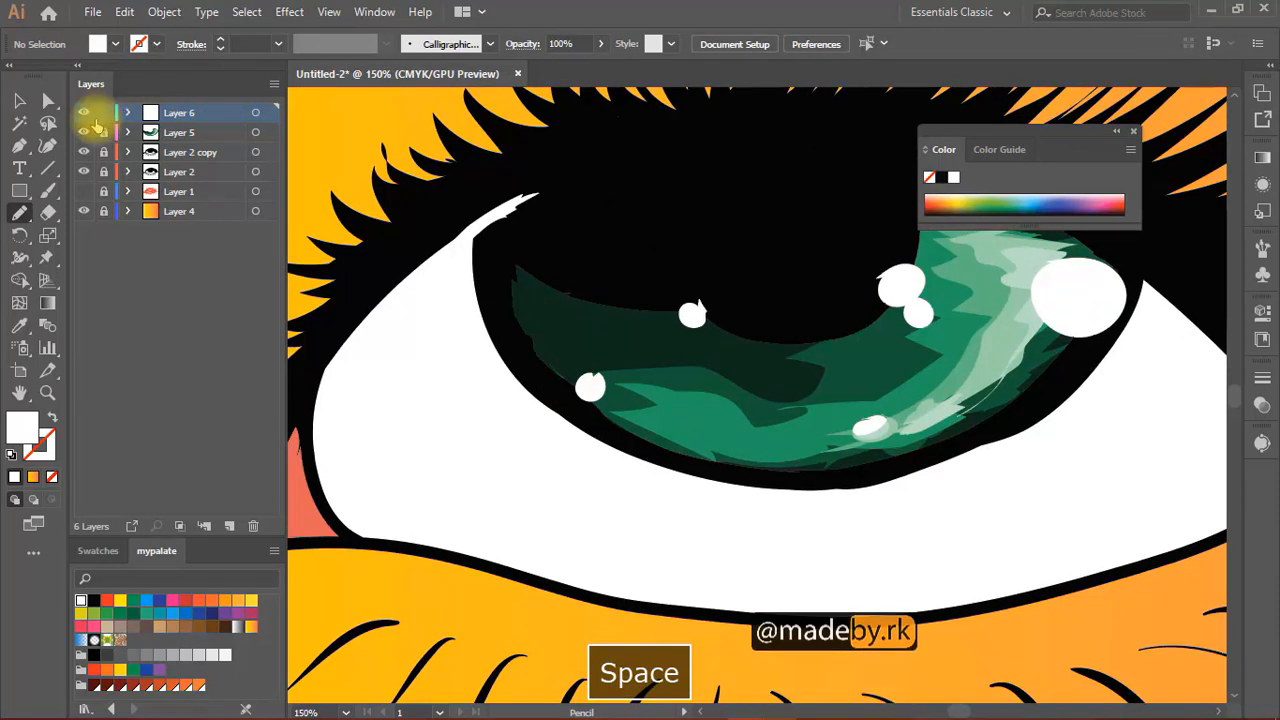
- Lock Layer 6, add a new layer and place it between Layer 2 copy and Layer 2
left_click(185, 132)
left_click(229, 526)
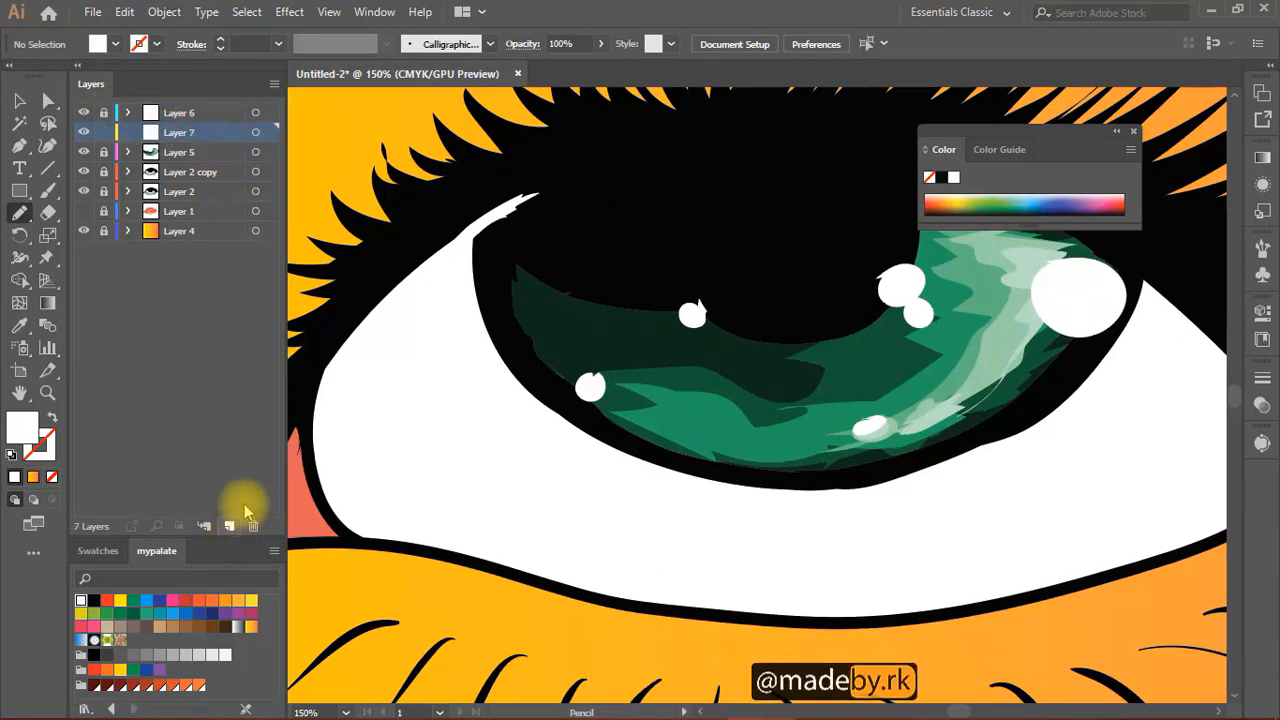
key("space")
left_click_drag(559, 421, 538, 377)
left_click_drag(188, 172, 193, 177)
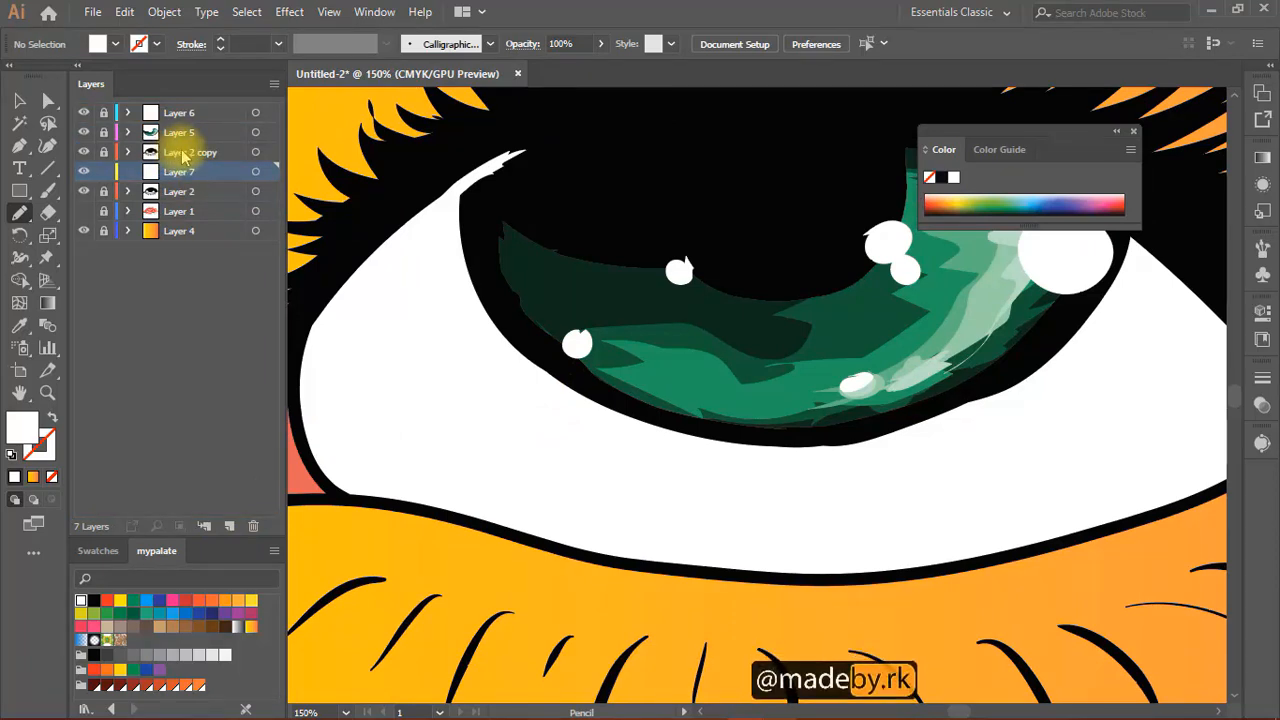
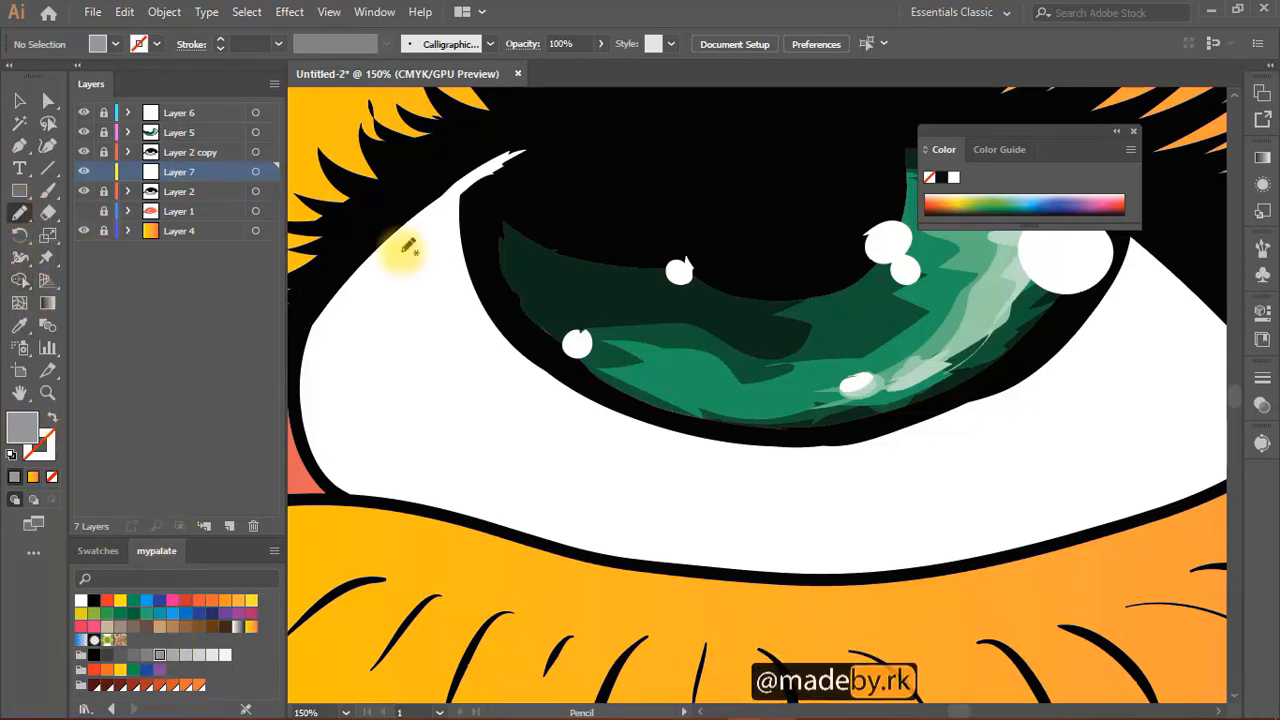
- Set the fill to mid grey and draw a curved shadow over the upper-left part of the eye white
key("space")
left_click_drag(543, 288, 675, 334)
left_click_drag(455, 290, 447, 383)
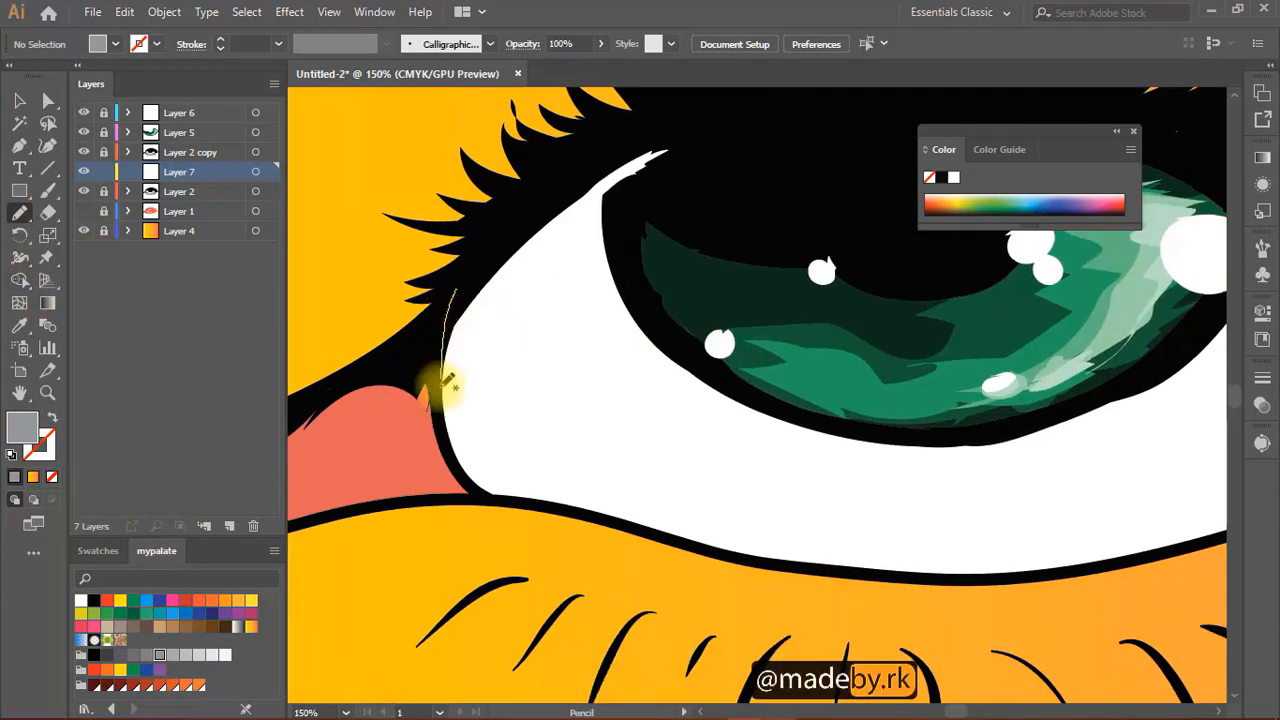
mouse_move(455, 432)
left_mouse_down()
mouse_move(494, 372)
mouse_move(663, 296)
mouse_move(703, 232)
mouse_move(725, 127)
mouse_move(502, 247)
mouse_move(459, 308)
left_mouse_up()
key("space")
left_click_drag(515, 252, 442, 317)
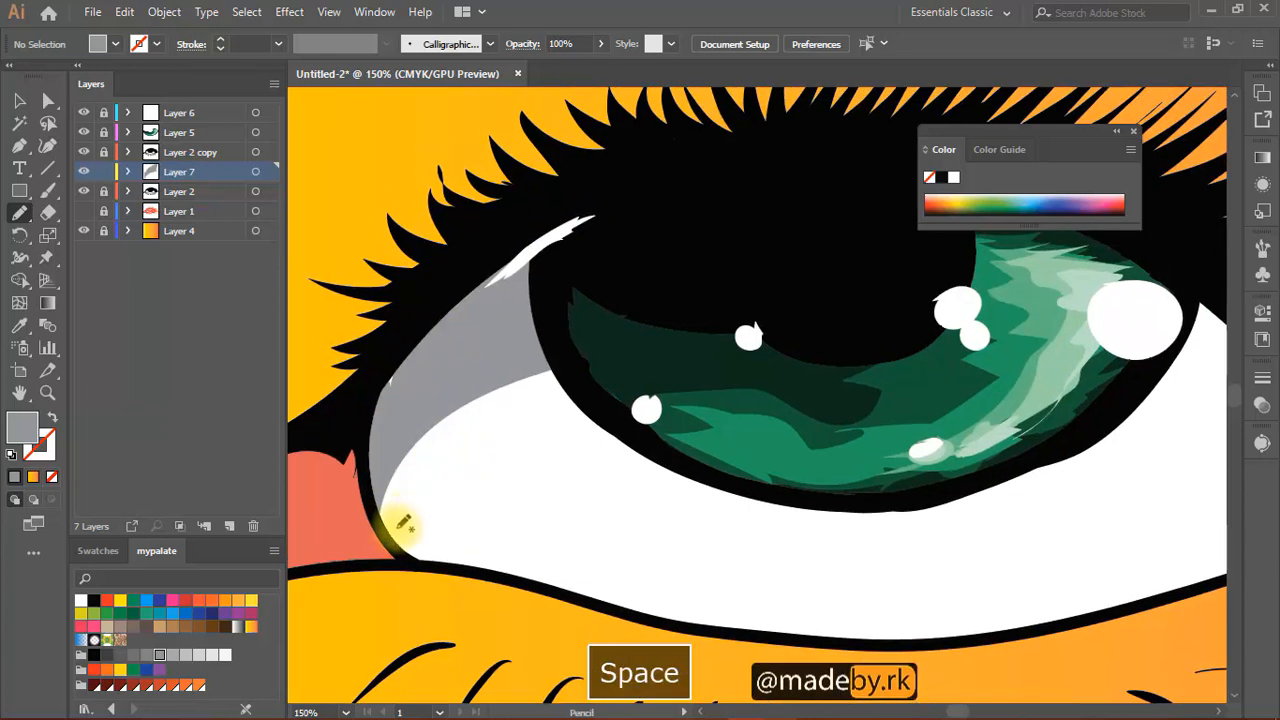
- Extend the grey shadow down to the inner corner of the eye white, undoing the first attempt
mouse_move(394, 548)
left_mouse_down()
mouse_move(394, 505)
mouse_move(418, 459)
left_mouse_up()
mouse_move(510, 390)
left_mouse_down()
mouse_move(391, 434)
mouse_move(375, 530)
mouse_move(390, 545)
left_mouse_up()
key("ctrl+z")
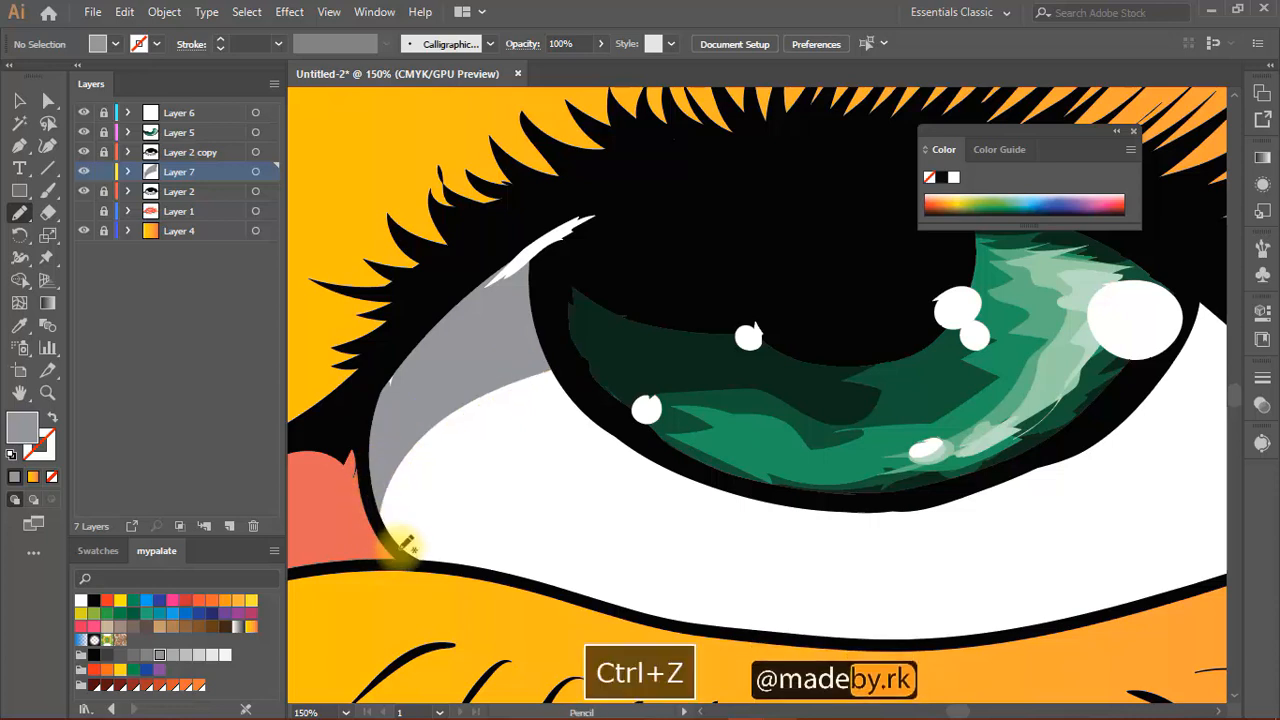
mouse_move(410, 497)
left_mouse_down()
mouse_move(495, 397)
mouse_move(575, 354)
mouse_move(397, 475)
left_mouse_up()
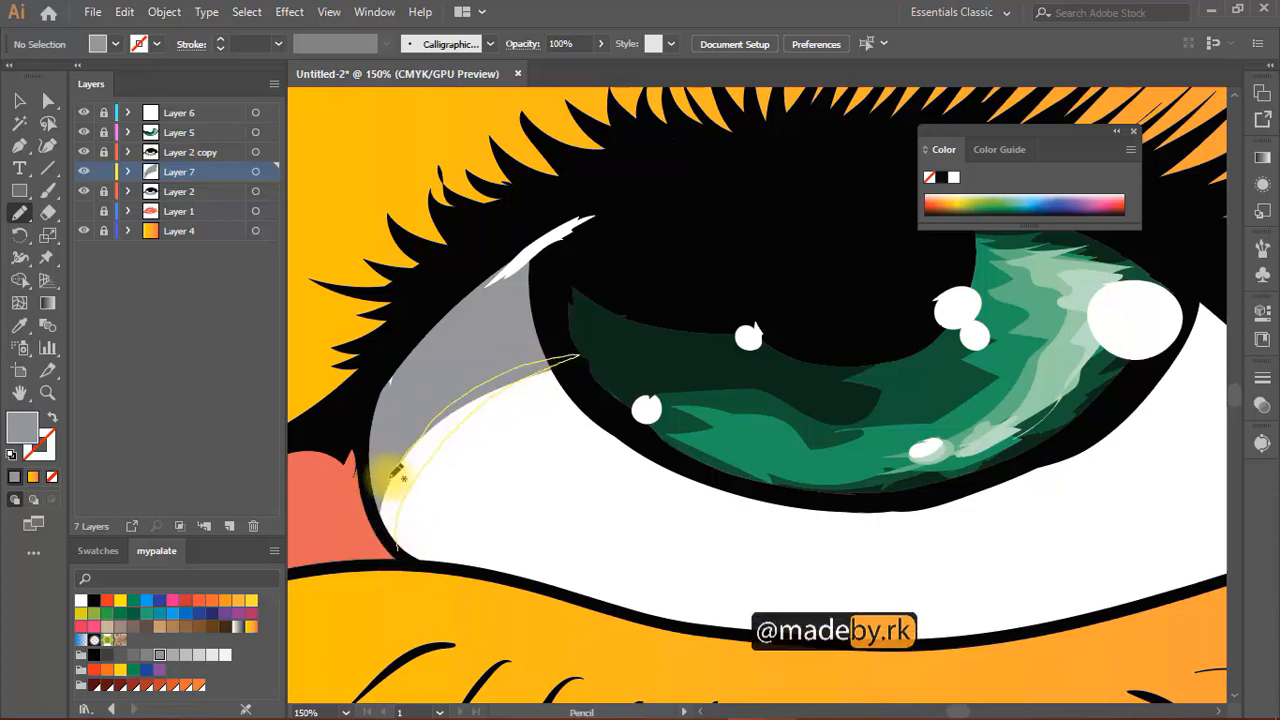
left_click_drag(379, 526, 396, 546)
- Draw a matching grey shadow over the right part of the eye white, curving from the iris to the lower lid and outer corner
key("space")
left_click_drag(400, 370, 371, 450)
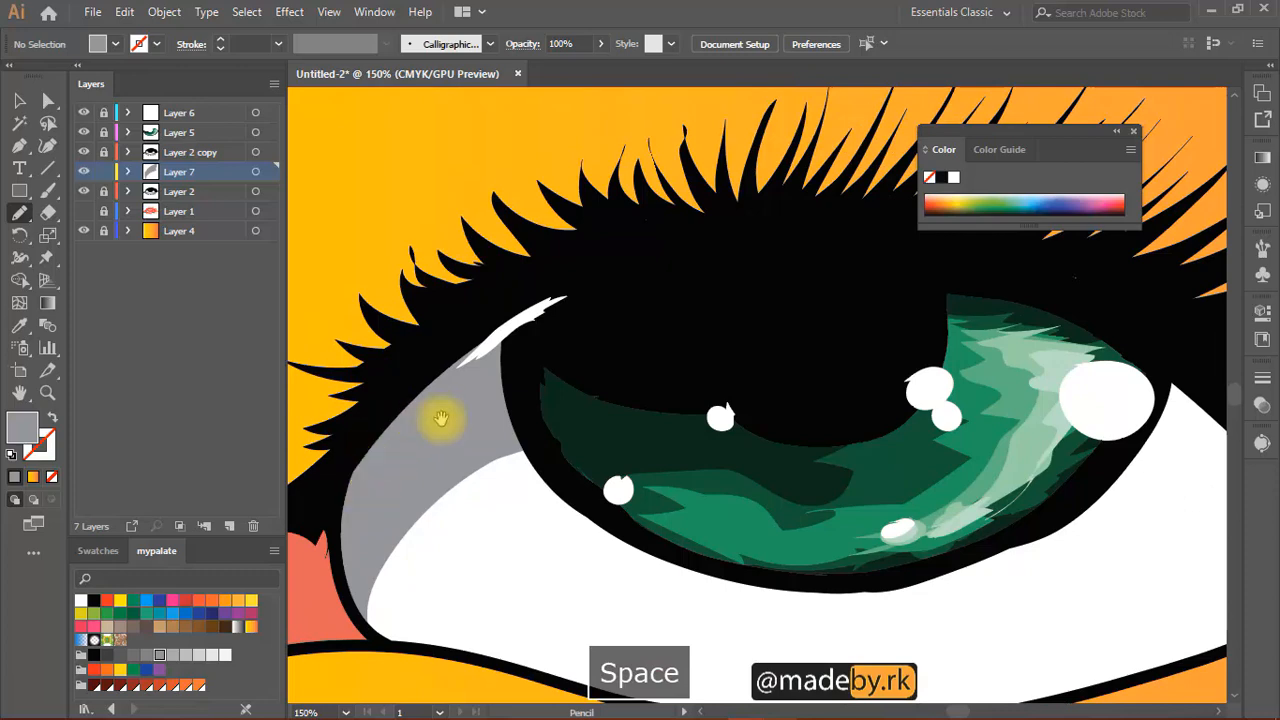
left_click_drag(570, 419, 476, 404)
left_click_drag(606, 336, 660, 297)
mouse_move(1092, 535)
left_mouse_down()
mouse_move(966, 369)
mouse_move(852, 351)
mouse_move(940, 367)
left_mouse_up()
left_click_drag(868, 290, 948, 345)
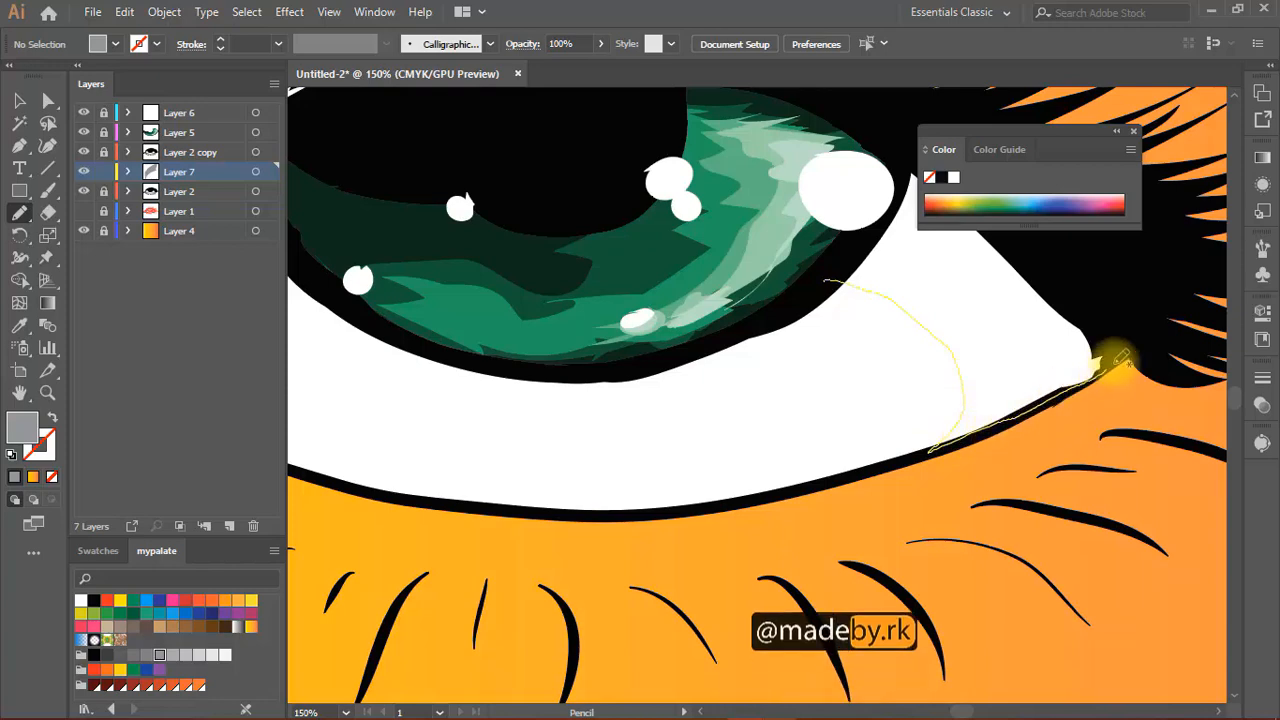
mouse_move(1115, 362)
left_mouse_down()
mouse_move(1037, 210)
mouse_move(749, 163)
mouse_move(755, 180)
left_mouse_up()
key("space")
mouse_move(755, 180)
left_mouse_down()
mouse_move(770, 367)
mouse_move(711, 304)
left_mouse_up()
left_click(1014, 466, "ctrl")
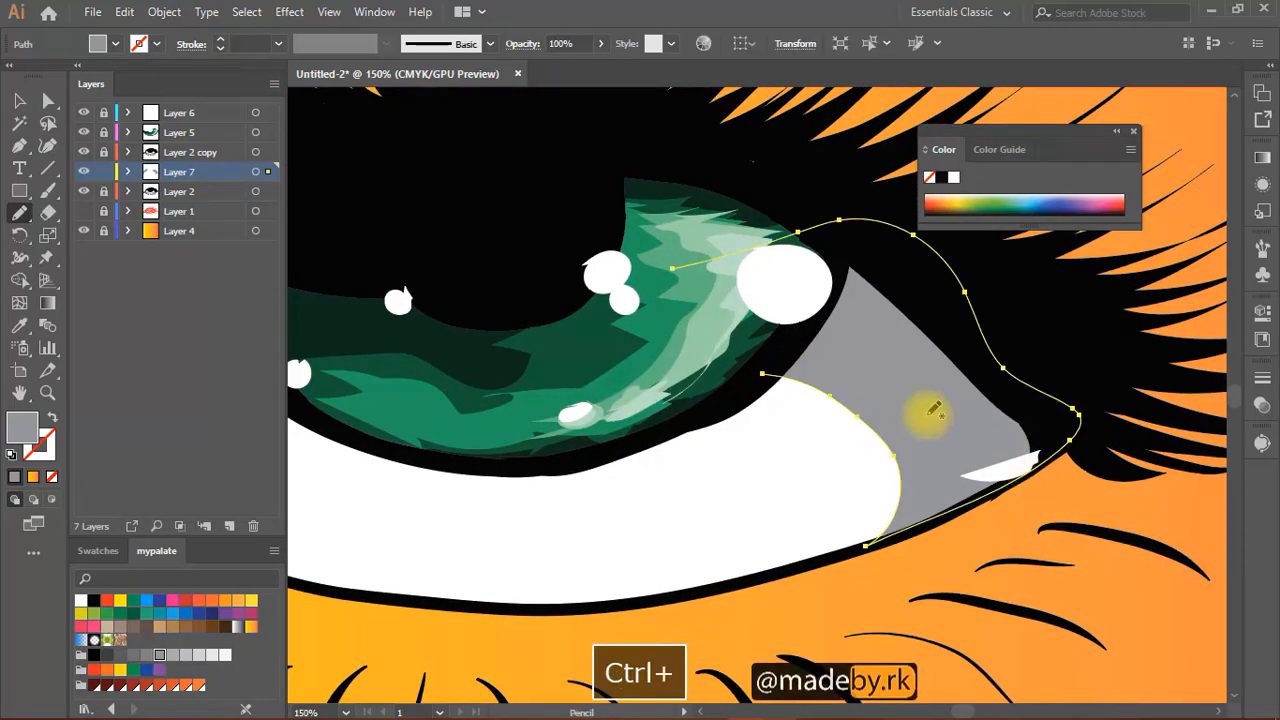
key("space")
left_click_drag(670, 392, 722, 396)
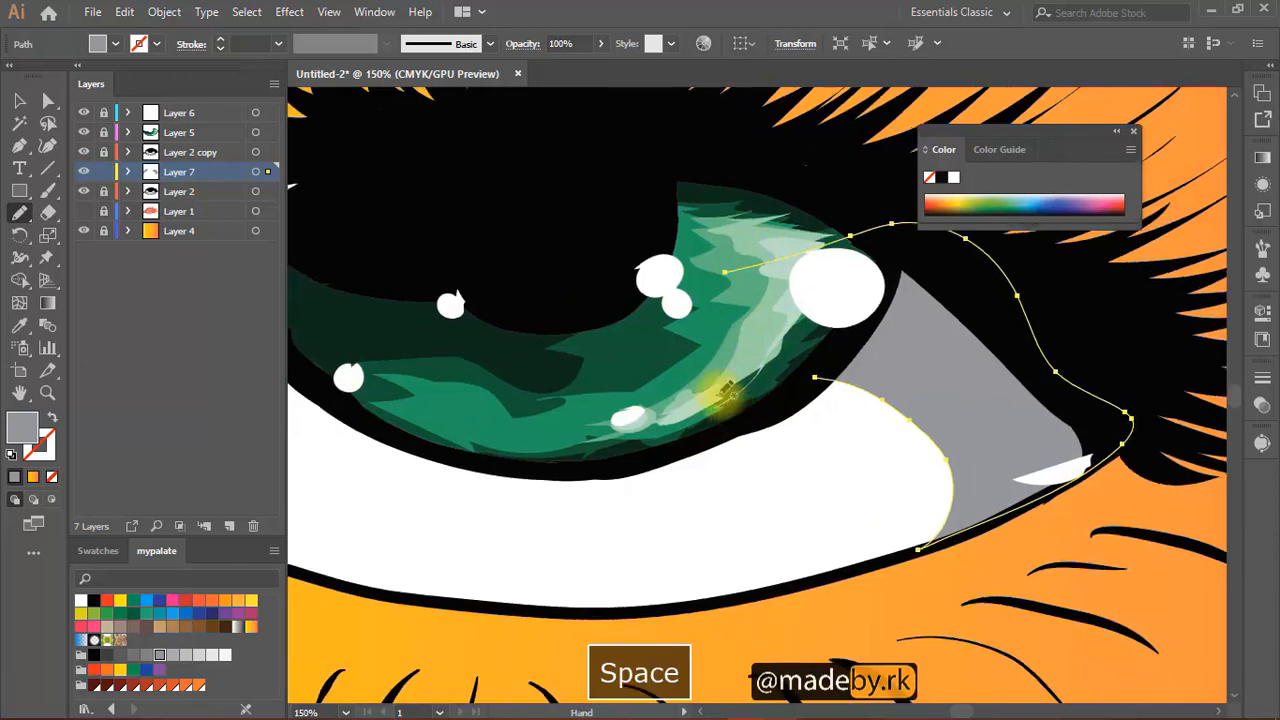
- Lock Layer 7, unlock Layer 6 and erase the stray white marks at the eye's outer corner and along the upper-left lid
left_click(104, 172)
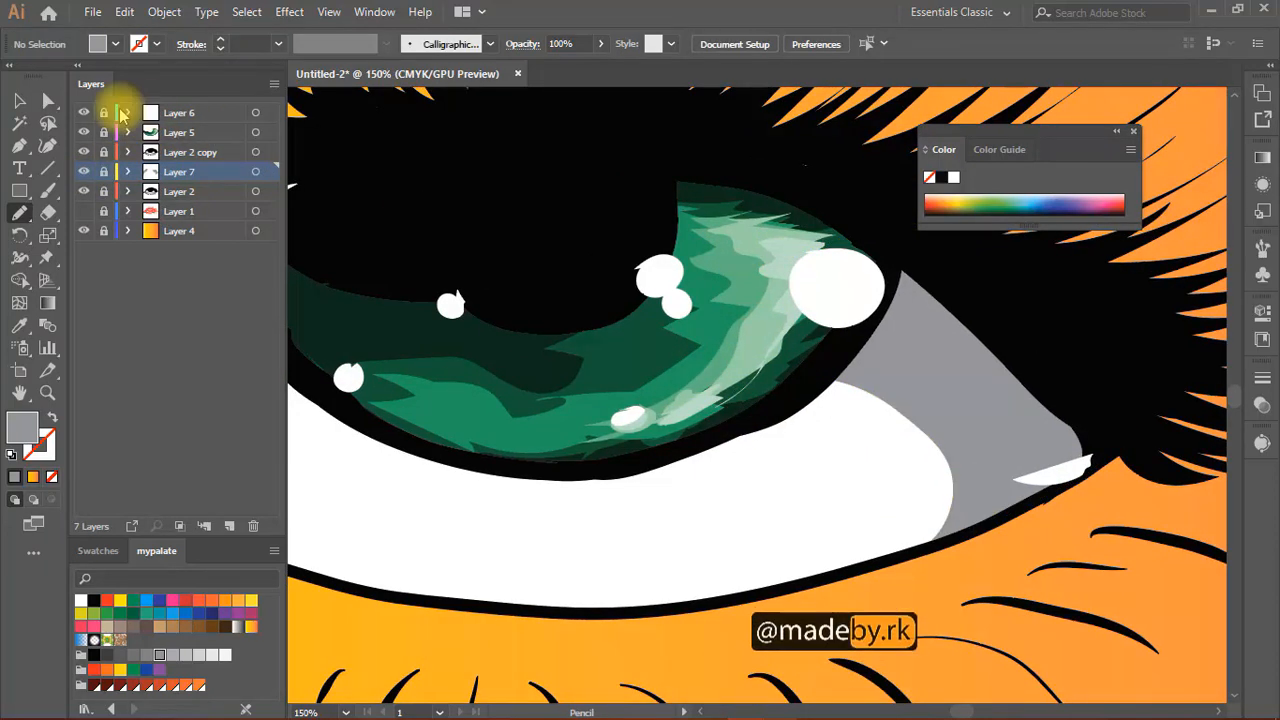
left_click(106, 113)
key("shift+e")
key("space")
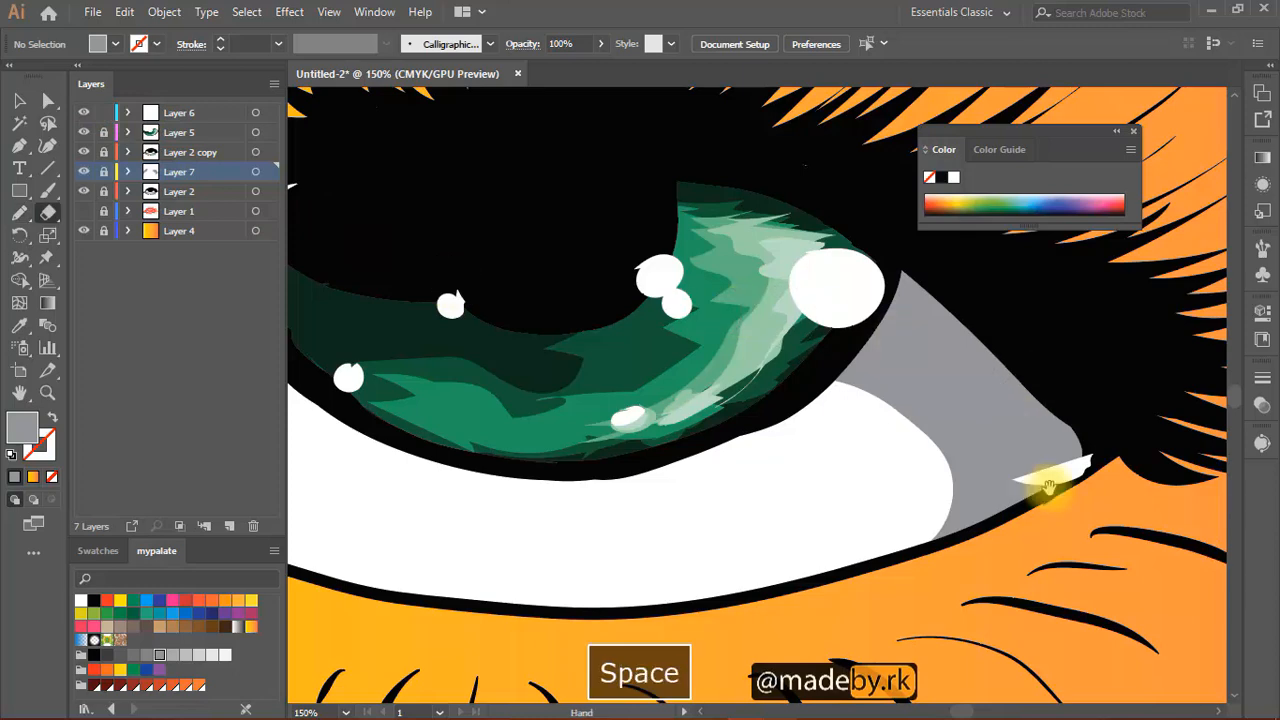
left_click_drag(1050, 488, 1000, 458)
key("space")
mouse_move(350, 116)
left_mouse_down()
mouse_move(680, 316)
mouse_move(794, 275)
left_mouse_up()
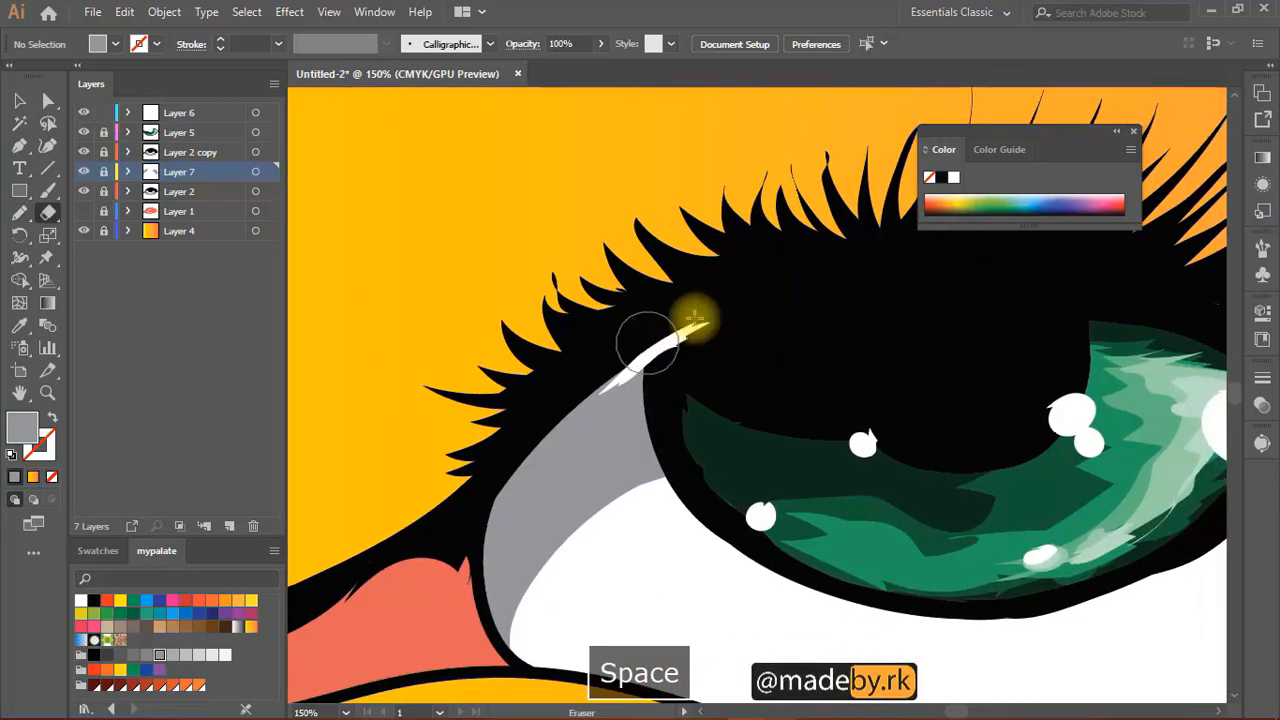
left_click_drag(711, 311, 594, 374)
key("space")
mouse_move(759, 394)
left_mouse_down()
mouse_move(563, 251)
mouse_move(477, 237)
left_mouse_up()
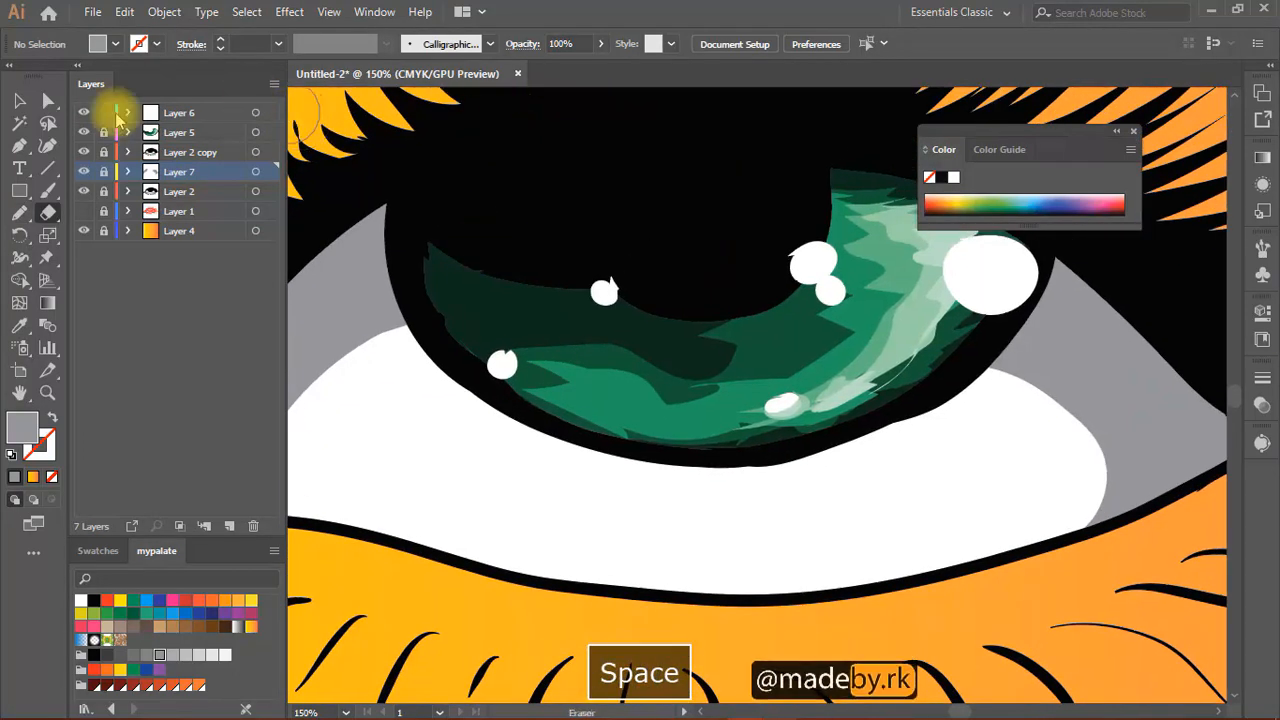
- Lock Layer 6, unlock Layer 7 and recolour all its shadow shapes with a one-shade lighter grey
left_click(105, 171)
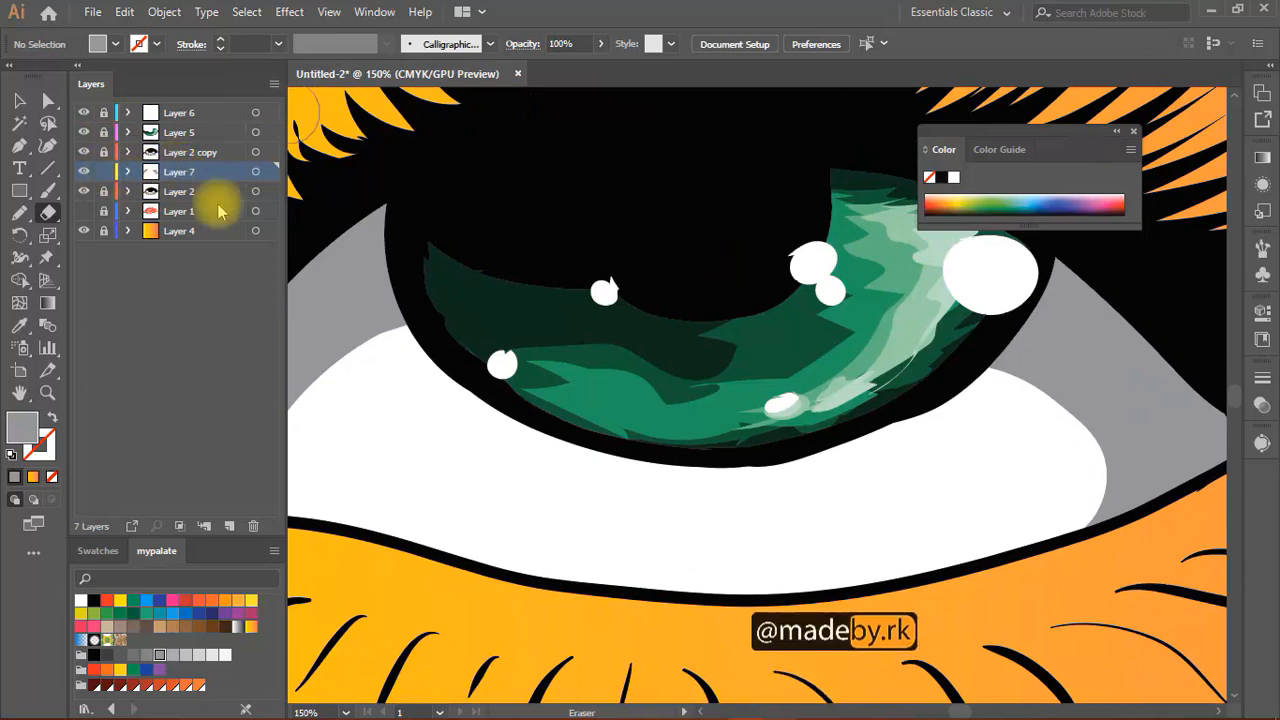
scroll(608, 355, "down", 8)
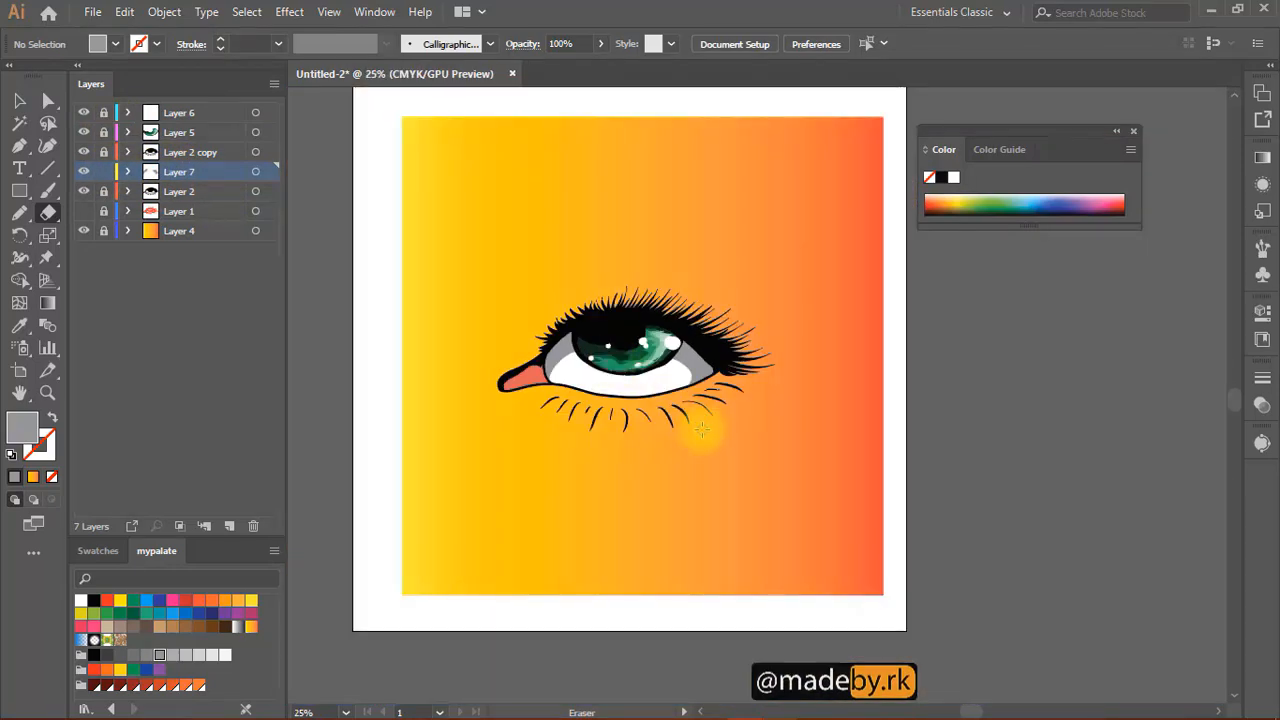
scroll(678, 458, "up", 7)
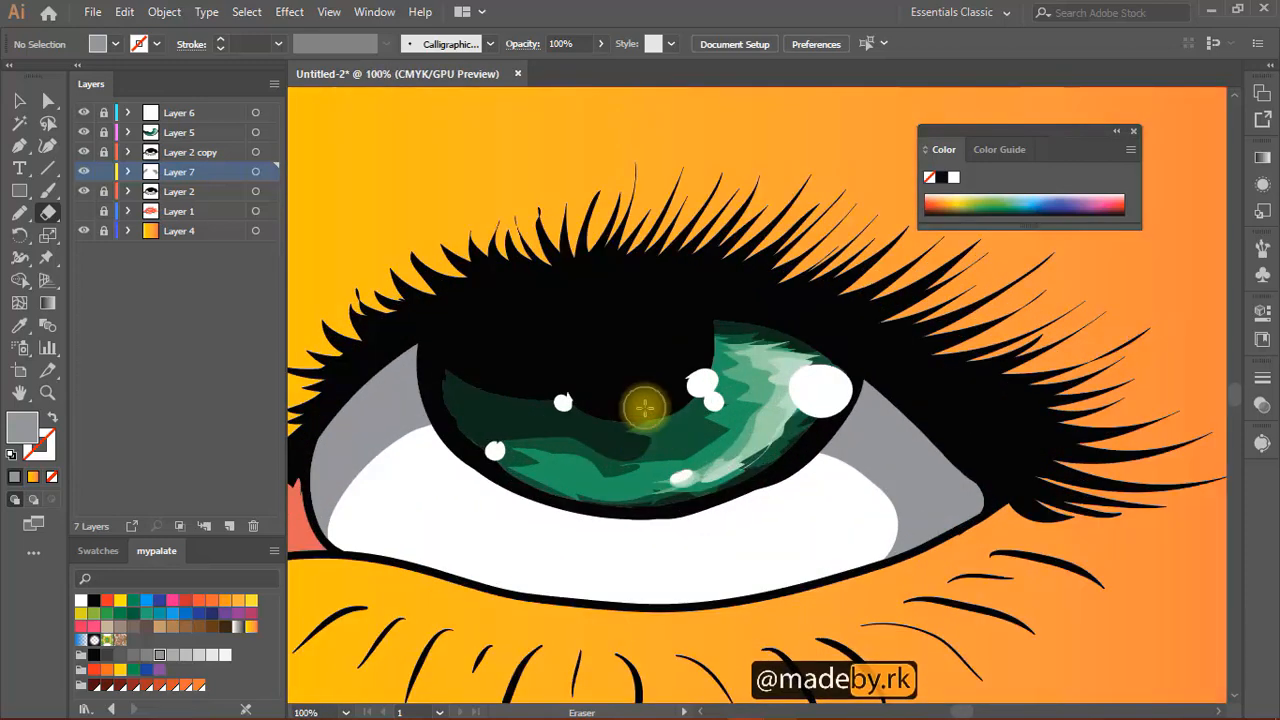
key("ctrl+a")
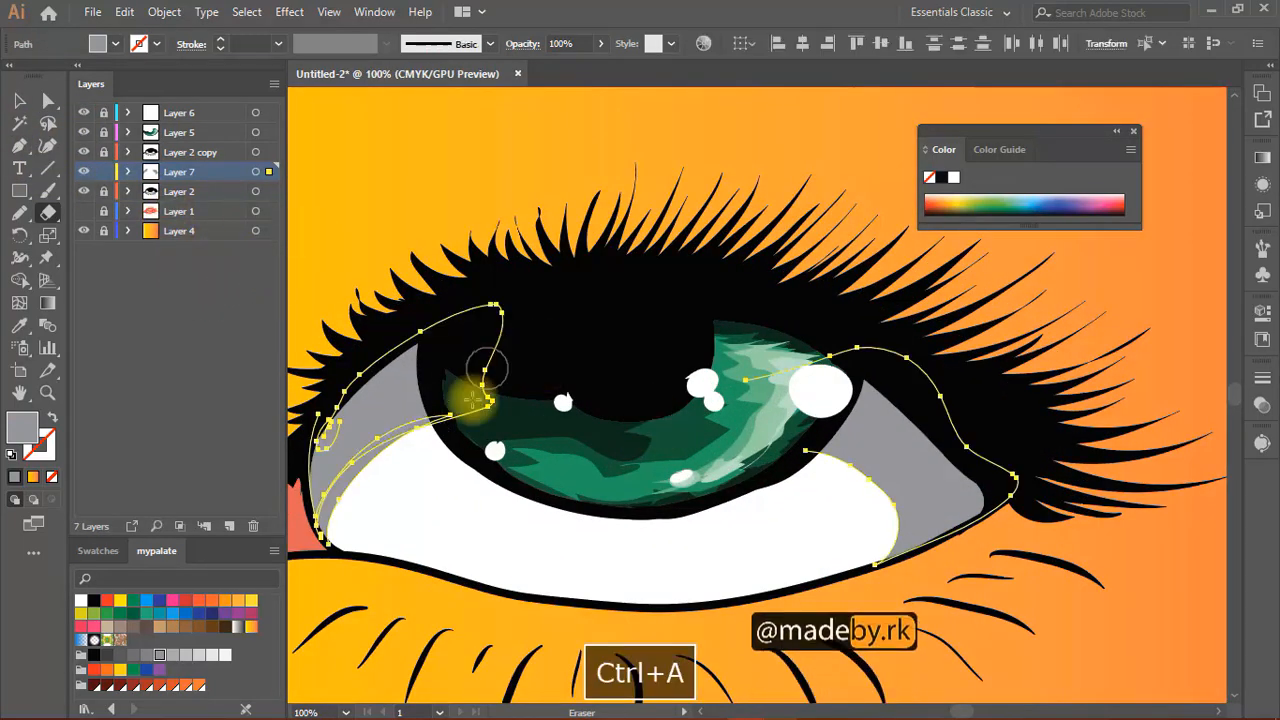
left_click(174, 656)
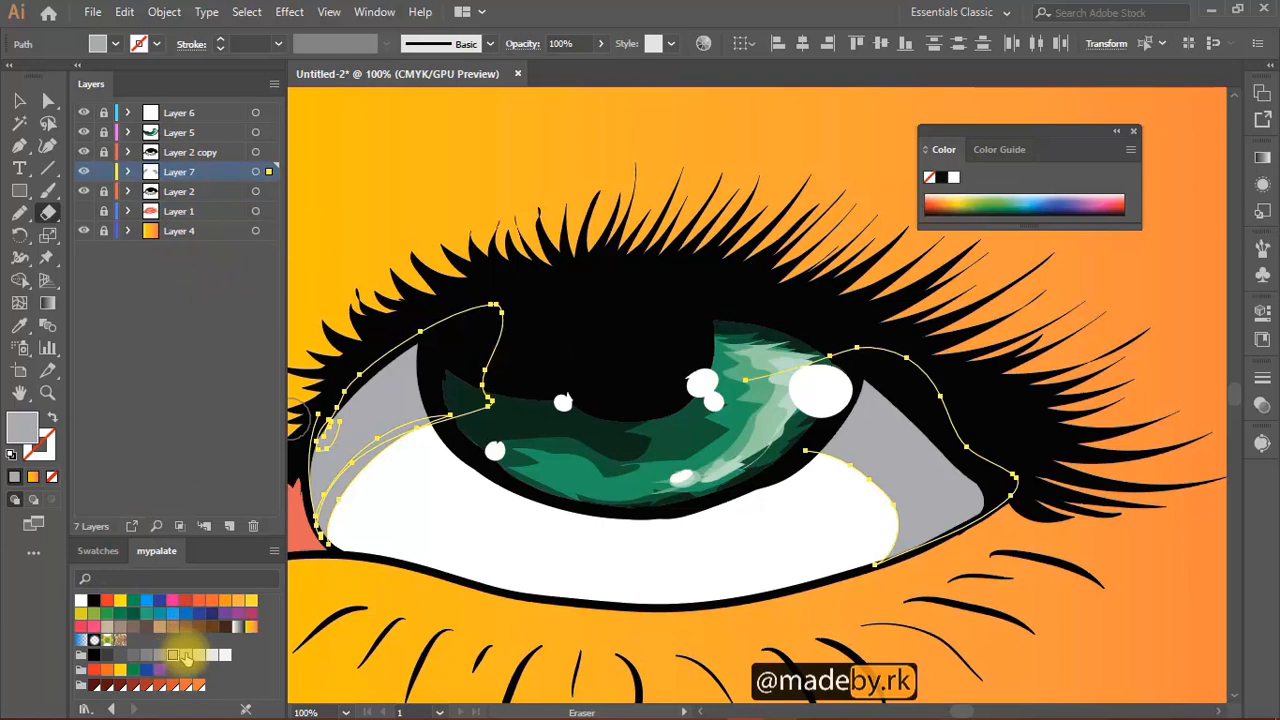
key("ctrl+shift+a")
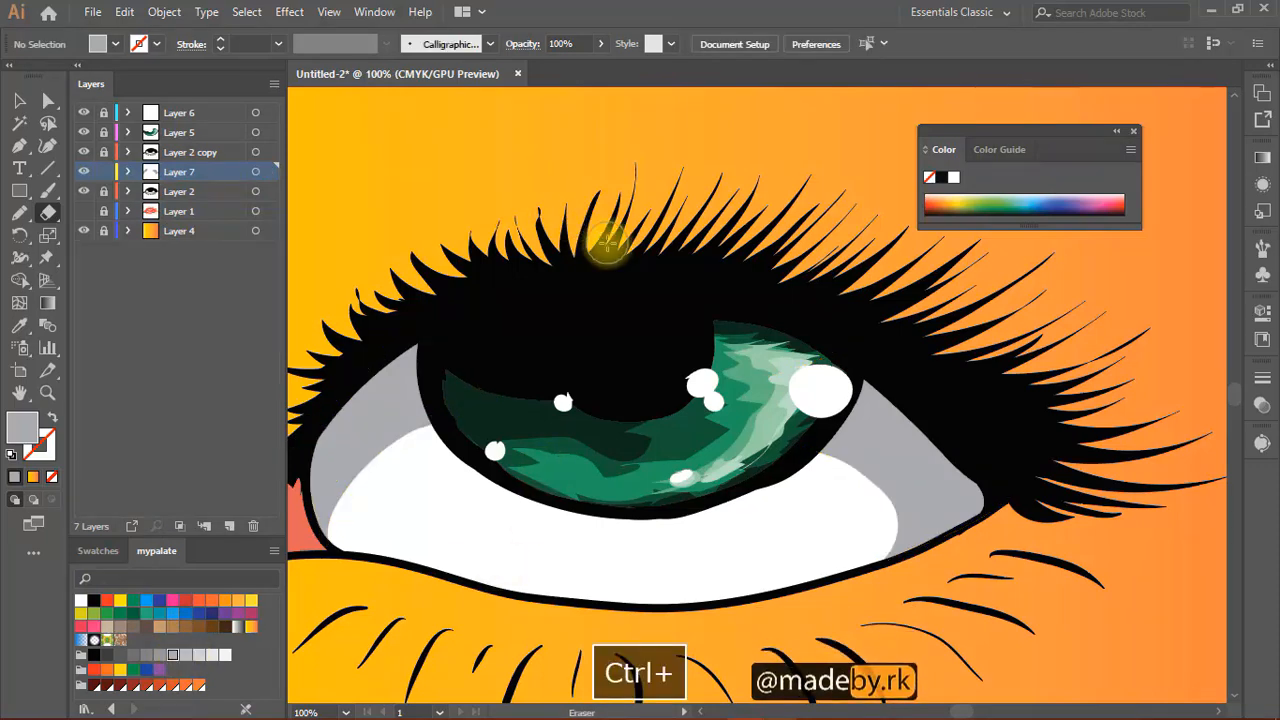
- Lock Layer 7, add a new layer directly above it and set the fill to a darker grey
scroll(609, 246, "down", 4)
scroll(664, 291, "up", 1)
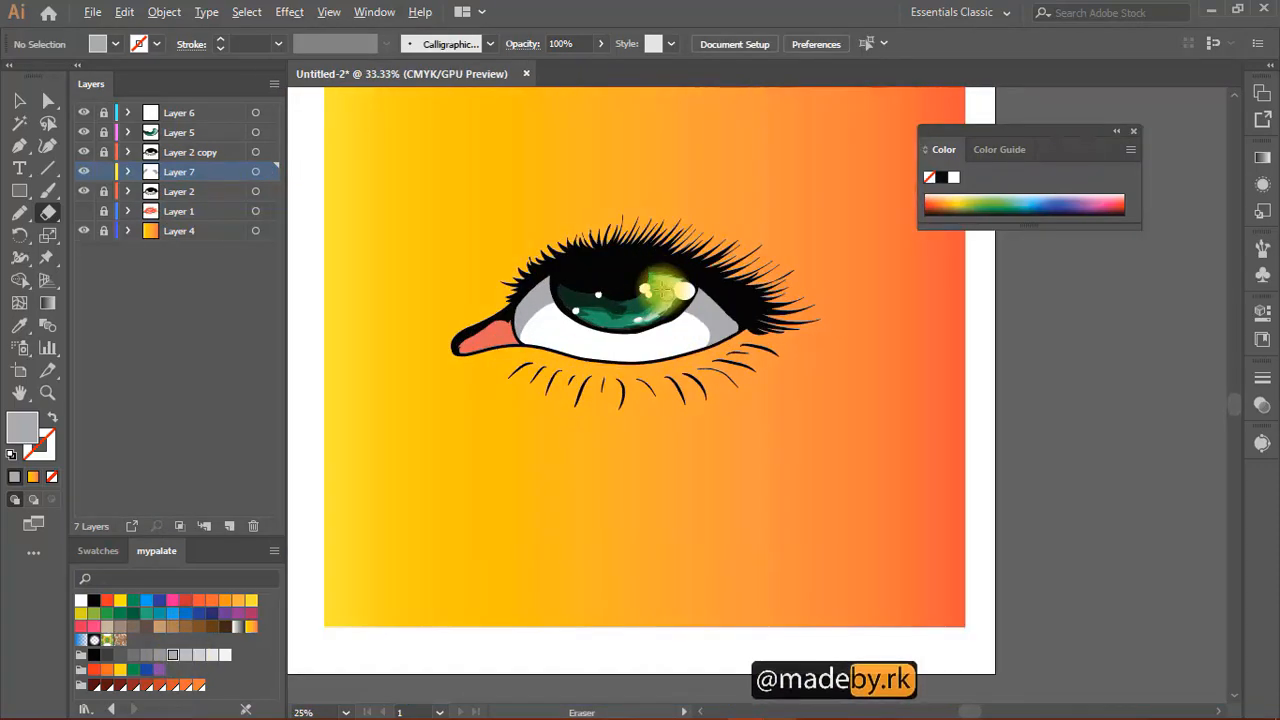
scroll(664, 291, "up", 1)
scroll(523, 266, "up", 1)
key("space")
left_click_drag(672, 345, 728, 371)
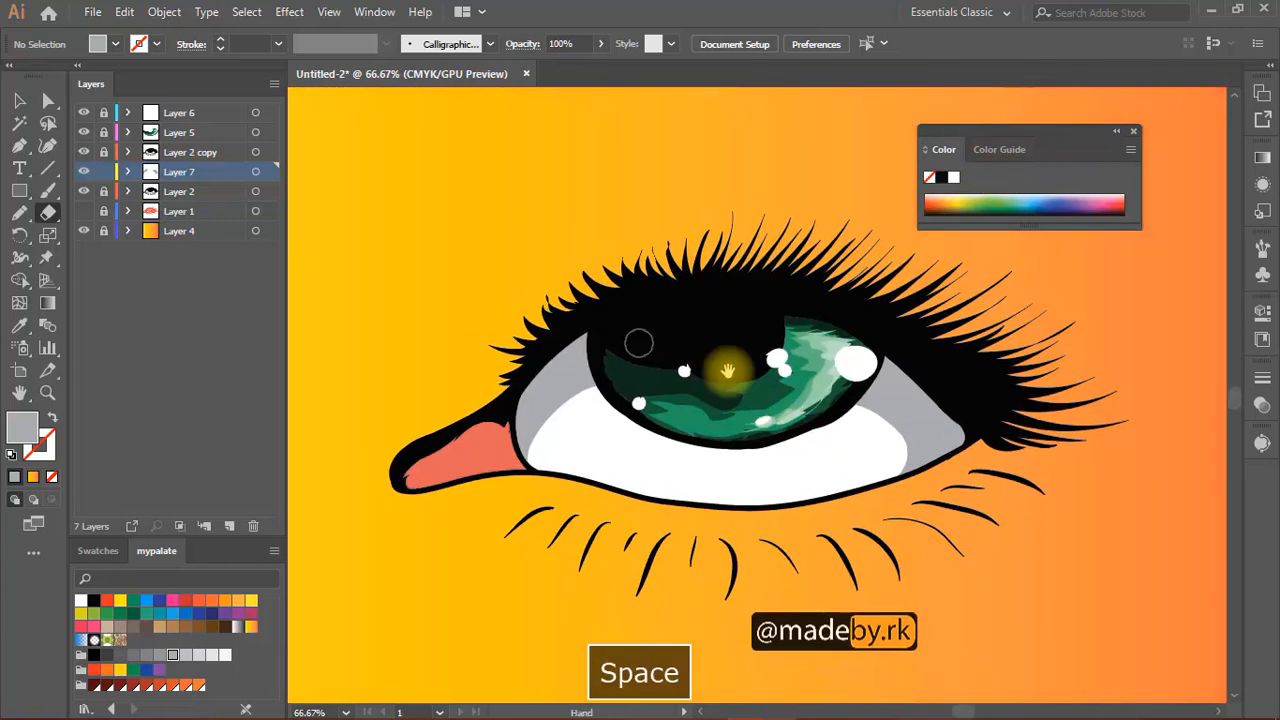
left_click(229, 525)
key("space")
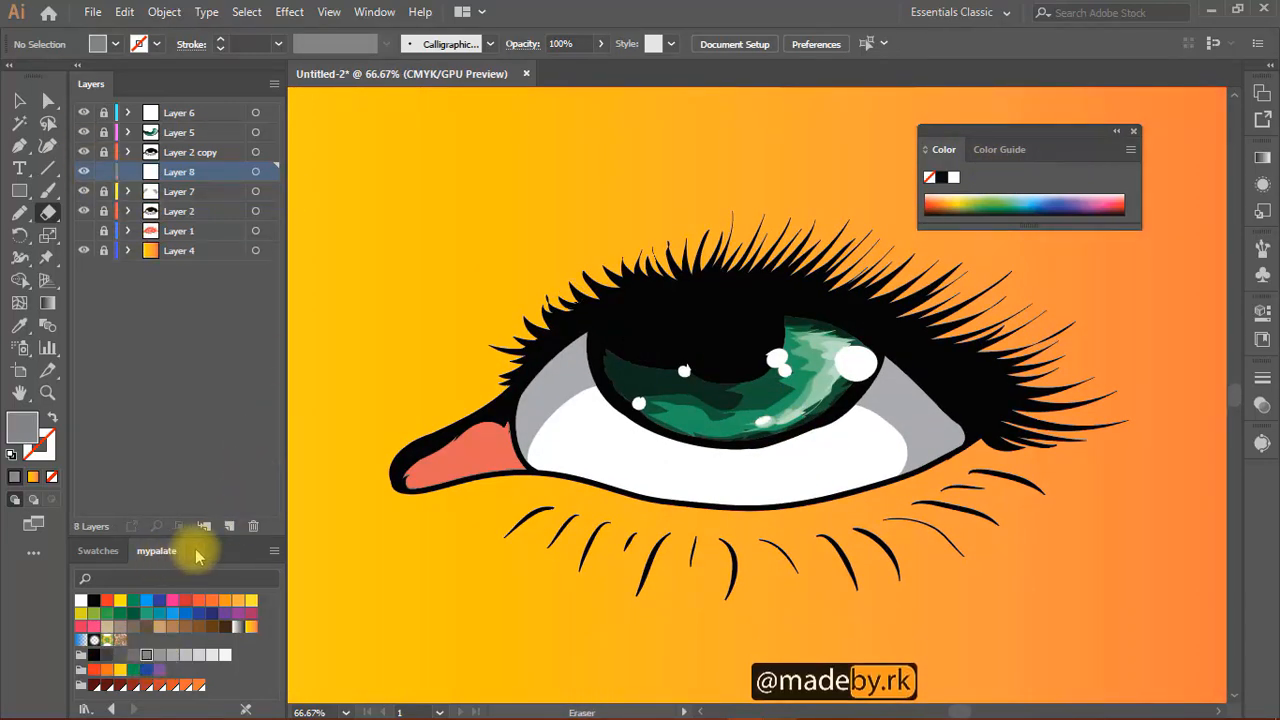
- Draw darker grey pencil shadows over the inner-corner side of the eye white and beneath the iris's lower-left rim
key("space")
mouse_move(562, 403)
left_mouse_down()
mouse_move(469, 361)
mouse_move(471, 388)
mouse_move(505, 328)
mouse_move(576, 281)
mouse_move(573, 257)
mouse_move(494, 294)
mouse_move(474, 322)
left_mouse_up()
key("n")
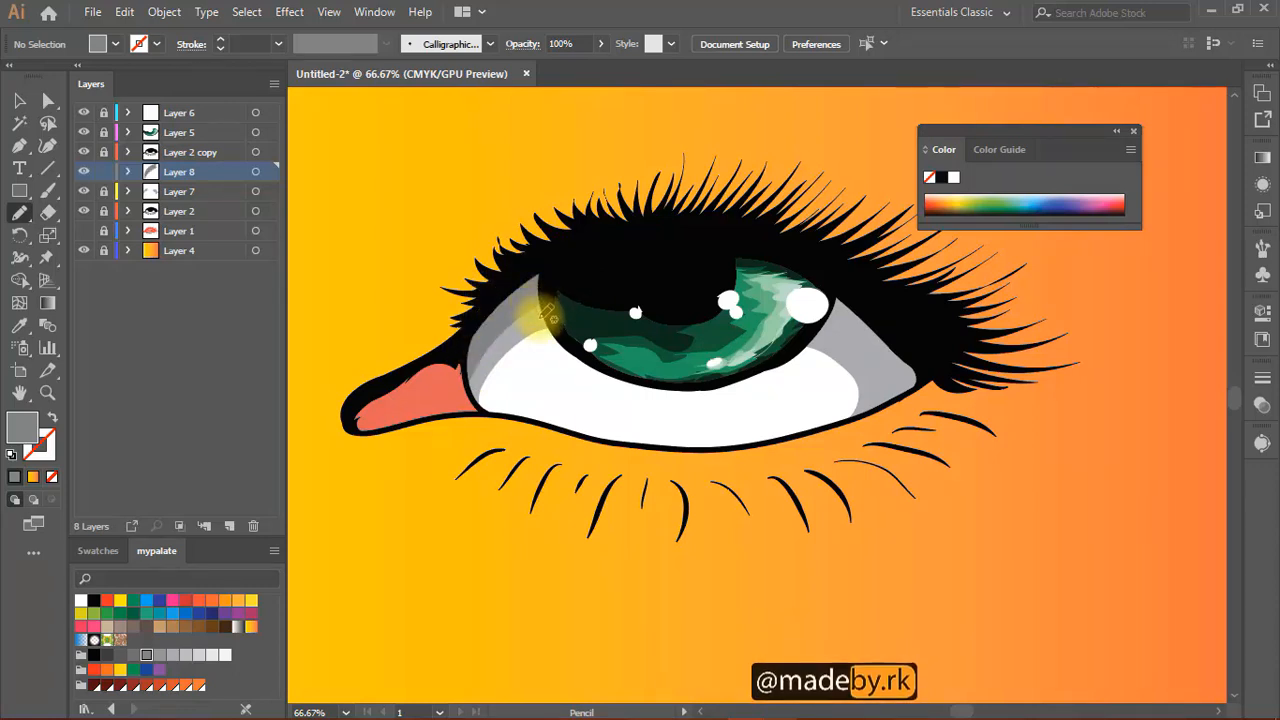
left_click_drag(592, 368, 662, 394)
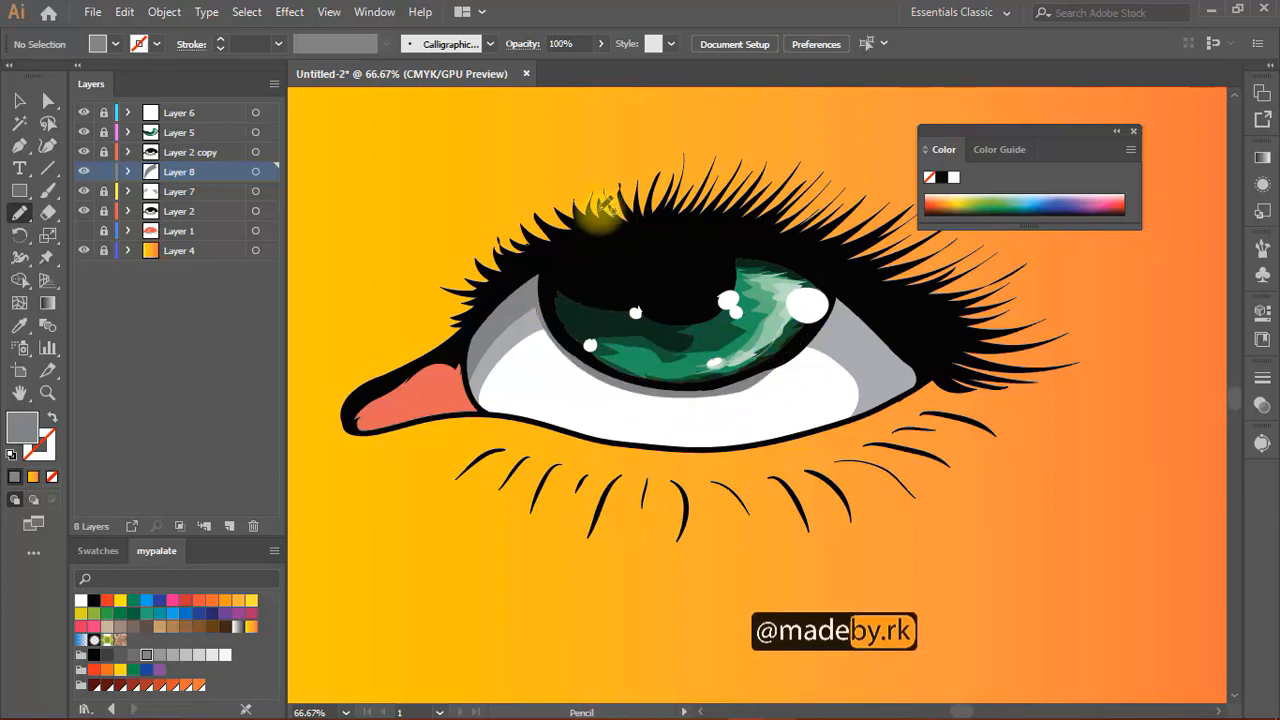
- Extend the darker grey shadow along the iris's lower-right rim up to the upper lid, undoing and redrawing one stroke
key("space")
mouse_move(726, 303)
left_mouse_down()
mouse_move(655, 335)
mouse_move(639, 303)
left_mouse_up()
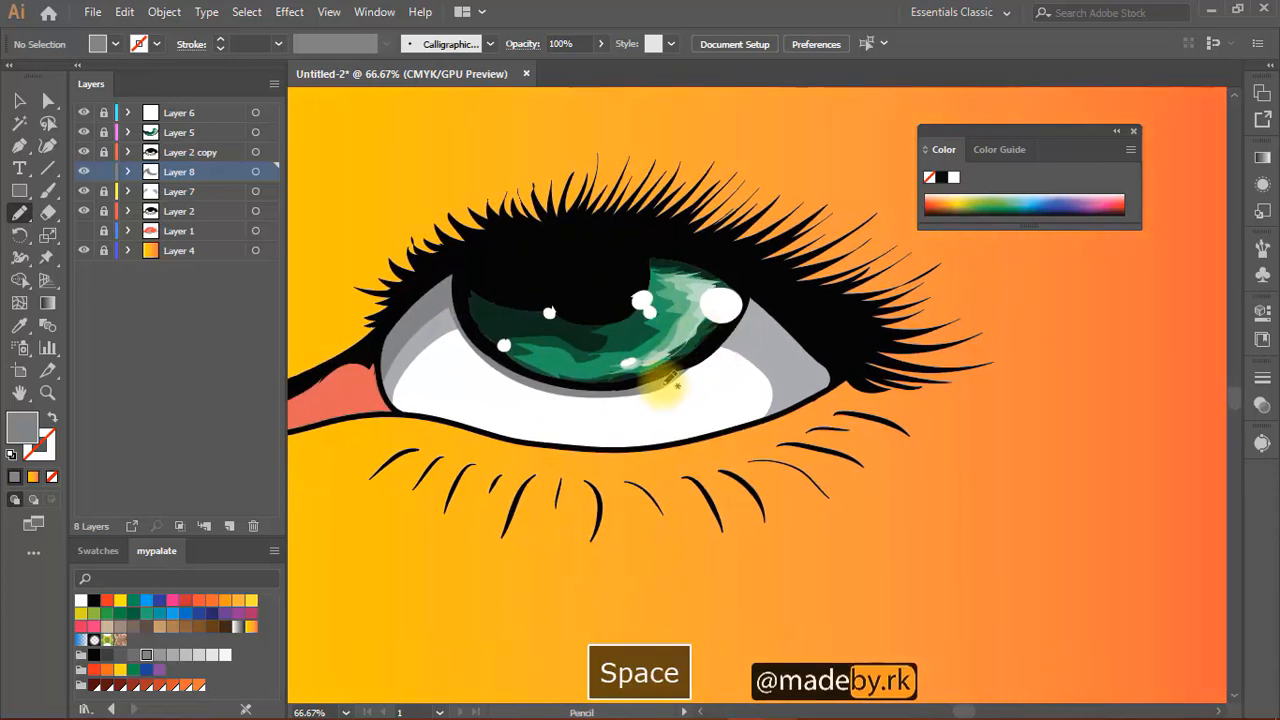
left_click_drag(652, 392, 699, 376)
mouse_move(740, 318)
left_mouse_down()
mouse_move(697, 375)
mouse_move(654, 391)
mouse_move(690, 375)
left_mouse_up()
key("ctrl+z")
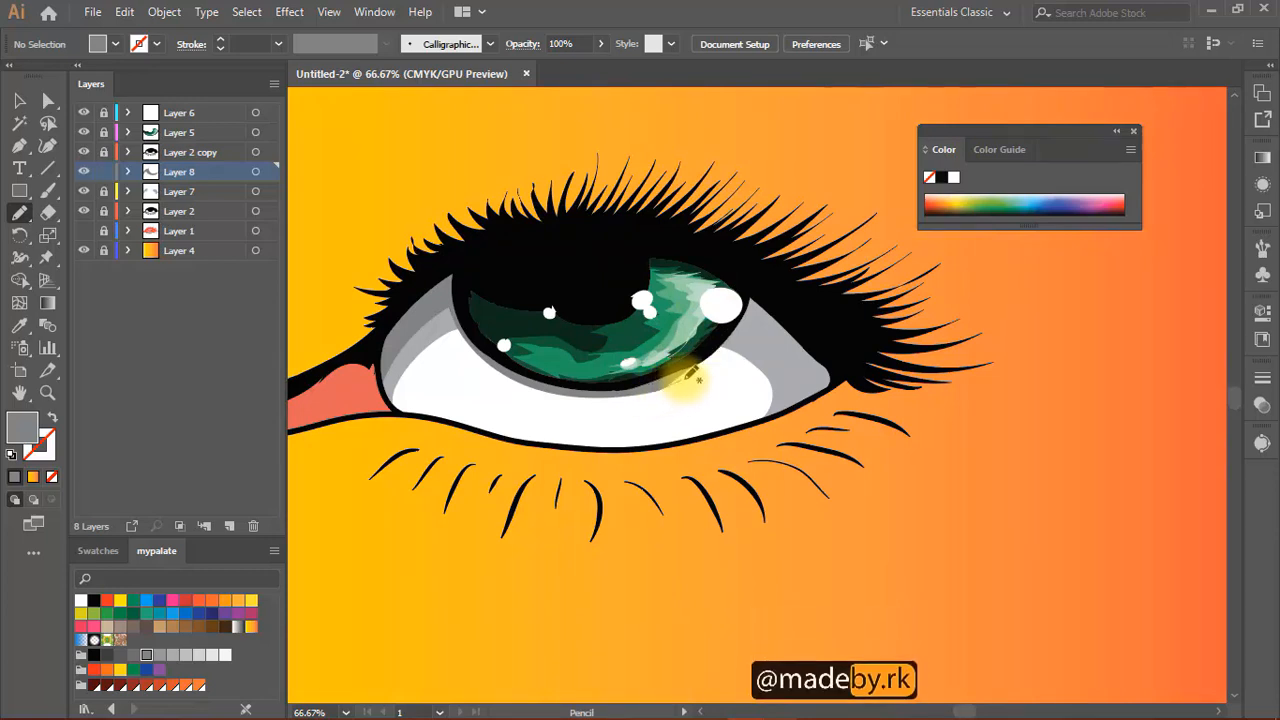
left_click_drag(762, 302, 746, 336)
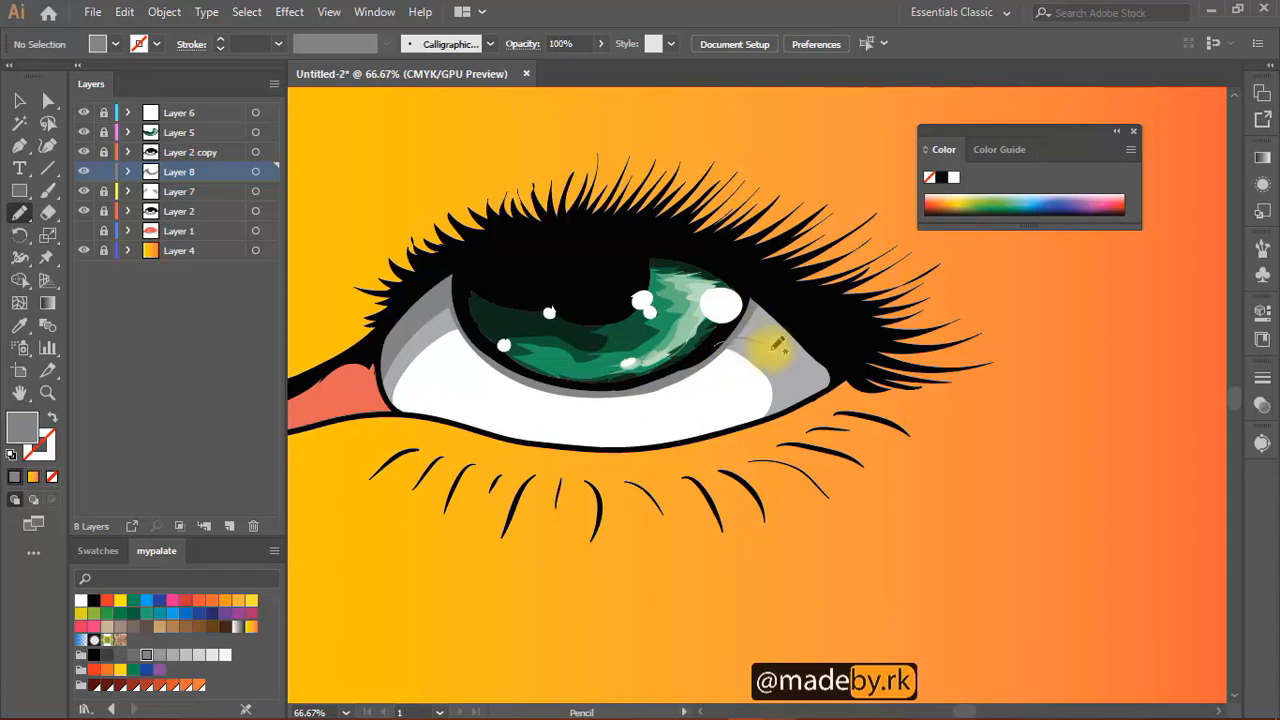
- Draw a darker grey curved shadow over the outer corner of the eye white, from the iris to the lower lid
left_click_drag(794, 371, 788, 410)
left_click_drag(845, 376, 848, 374)
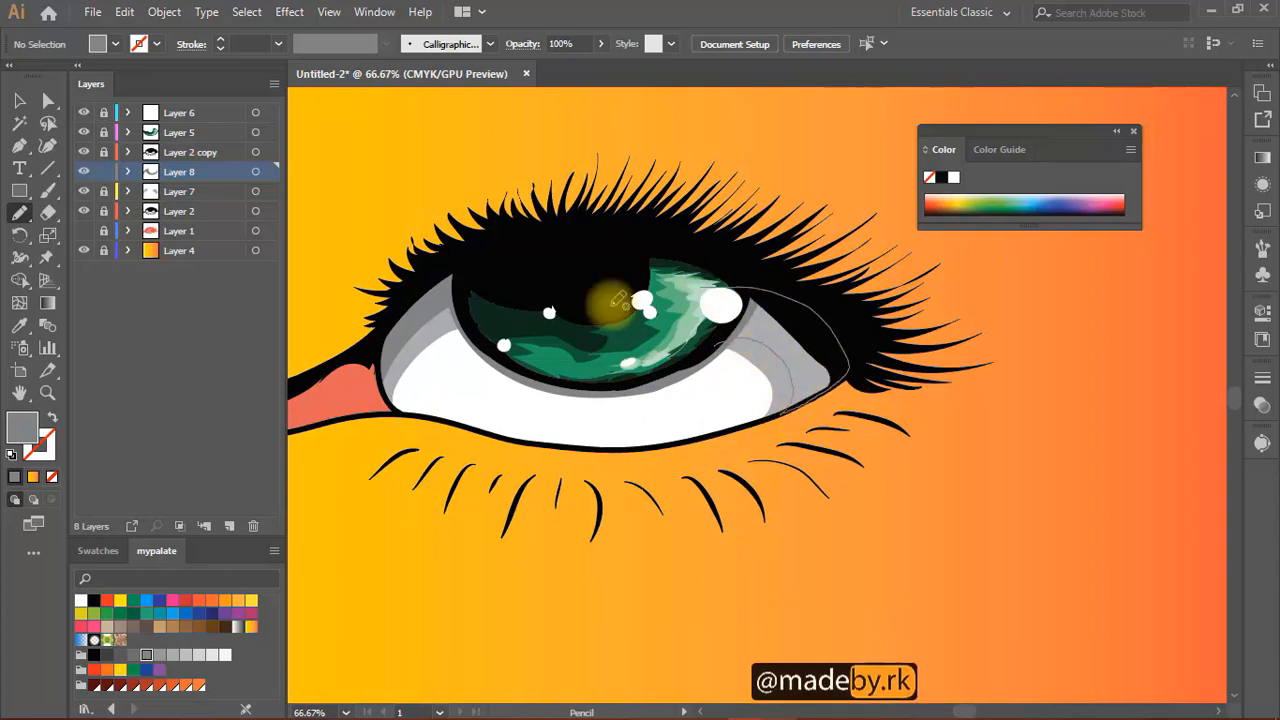
key("space")
left_click_drag(603, 330, 733, 415)
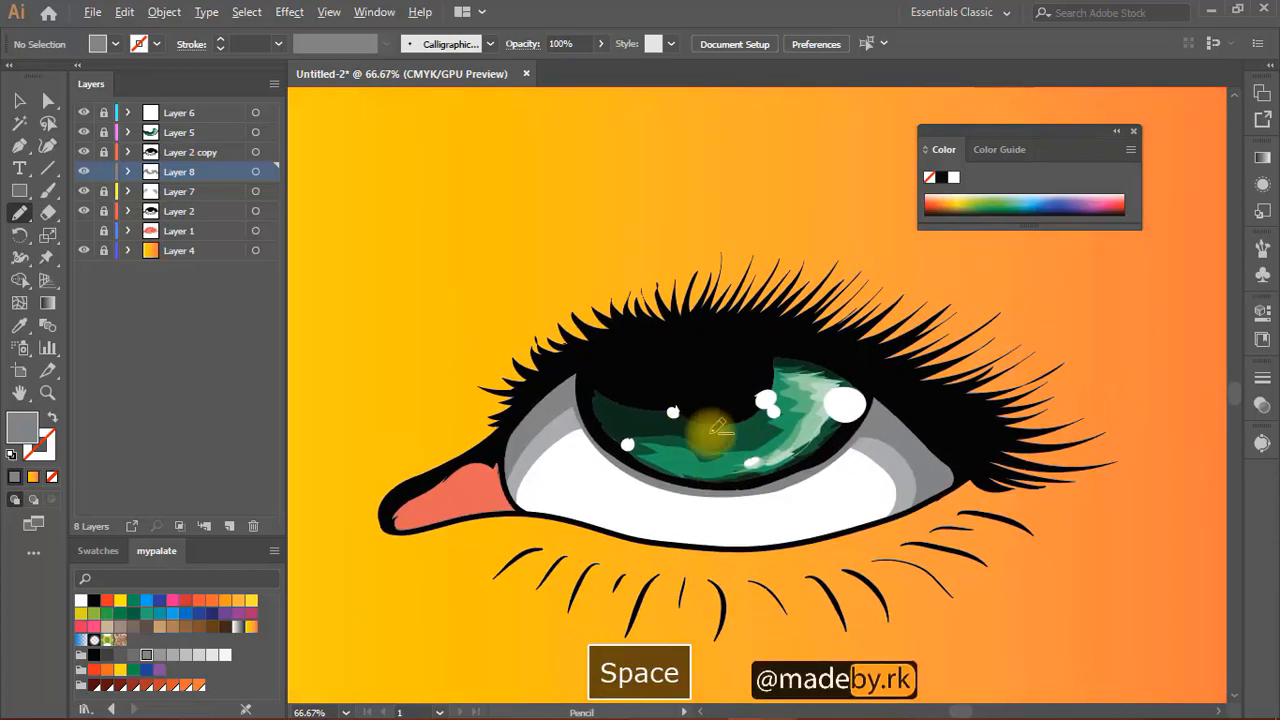
- Lock Layer 8, add a new layer directly above Layer 2 and set the fill to light grey
scroll(673, 302, "down", 5)
scroll(710, 324, "up", 1)
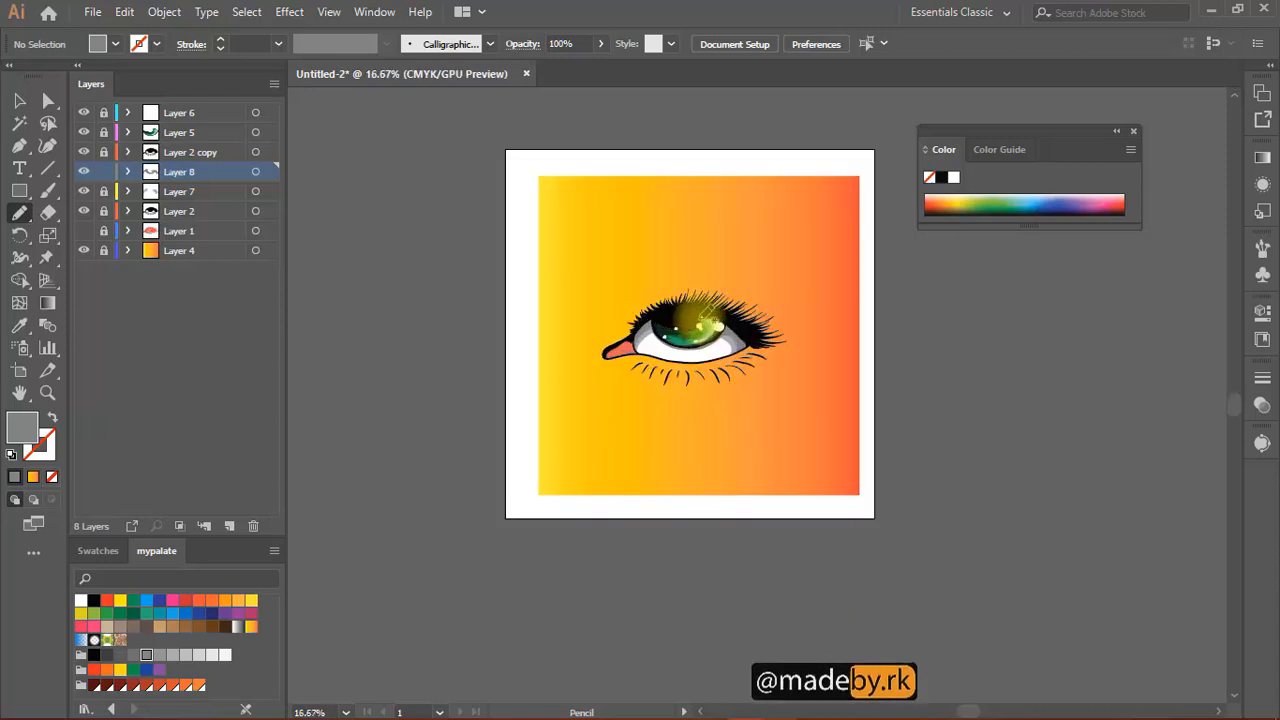
scroll(705, 325, "up", 2)
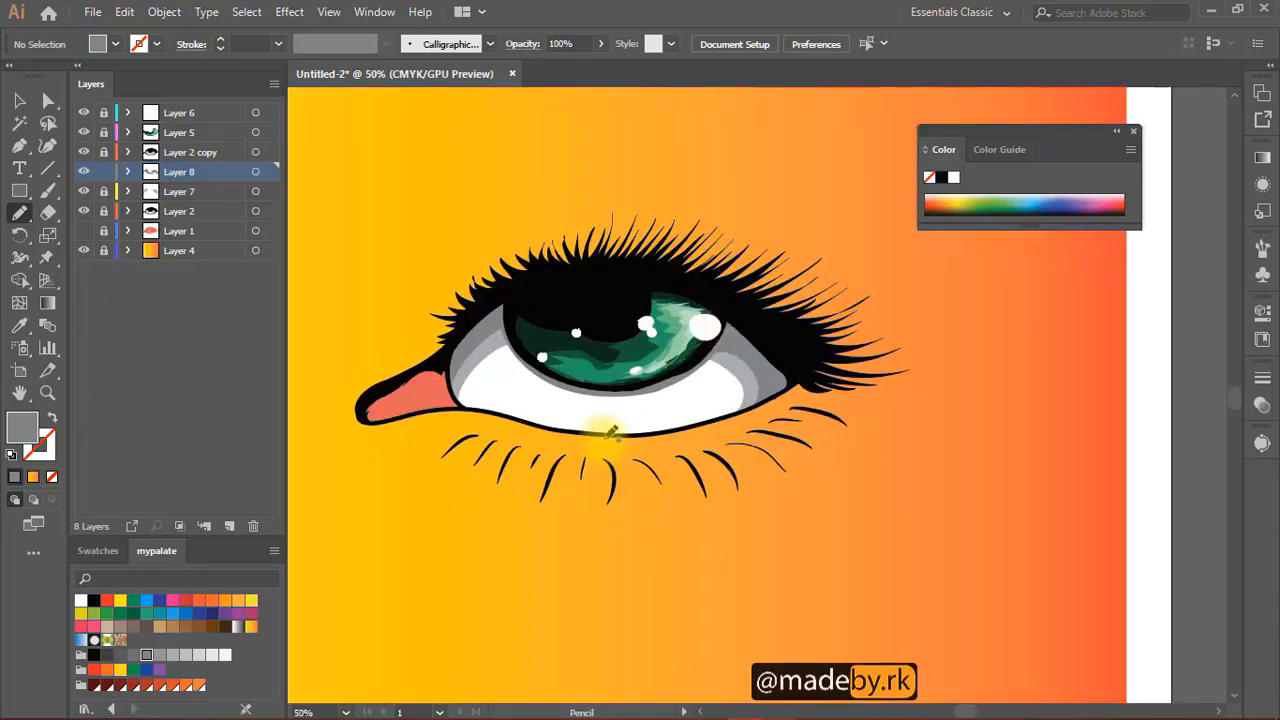
scroll(612, 432, "up", 2)
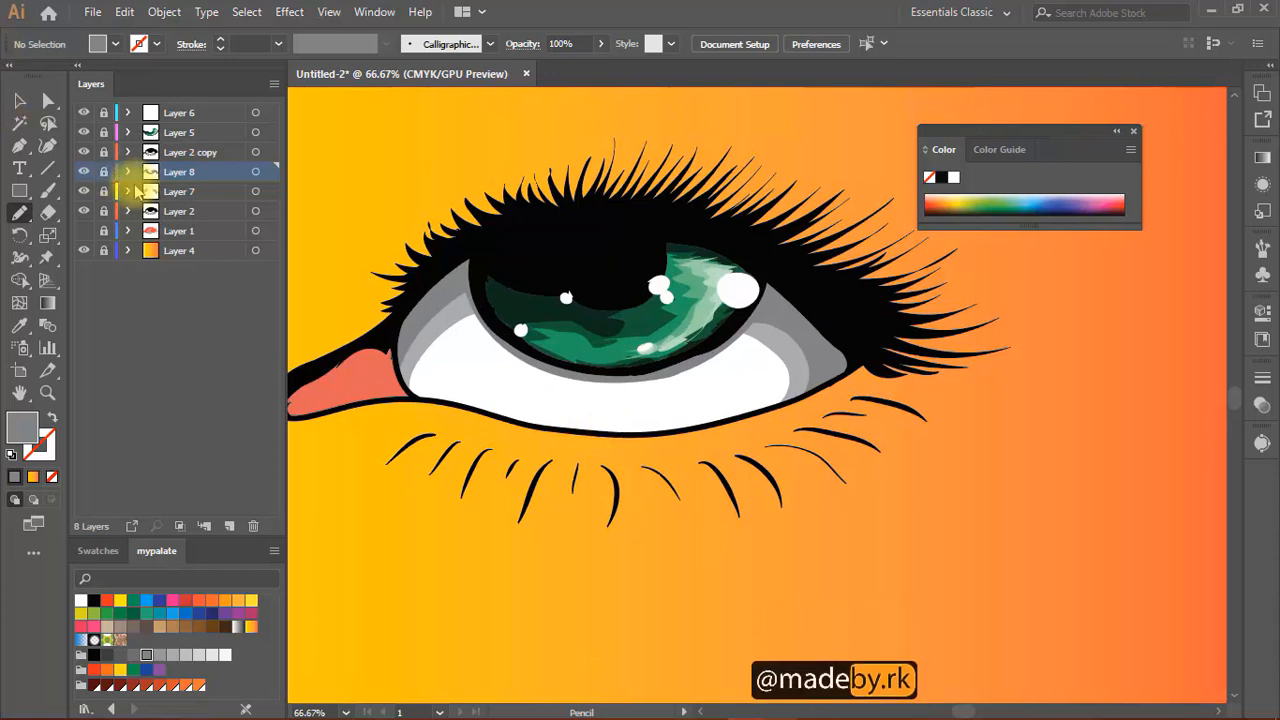
left_click(180, 211)
left_click(230, 524)
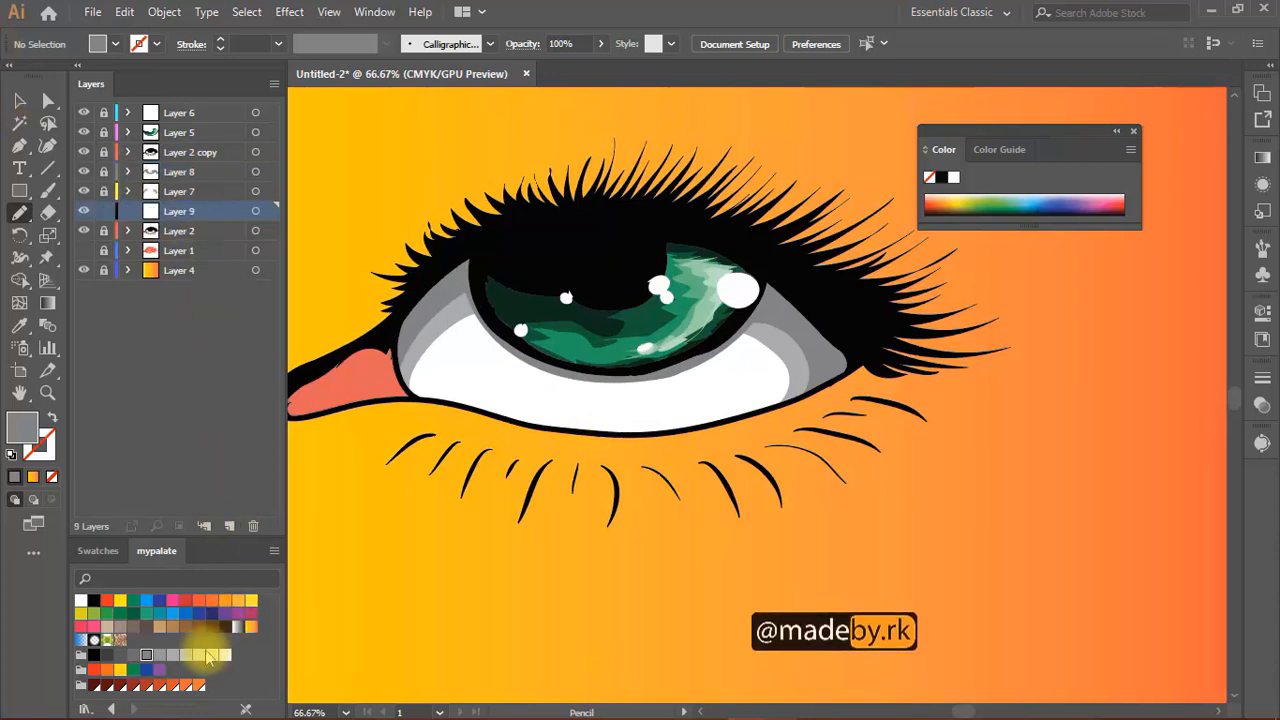
key("space")
left_click_drag(529, 360, 559, 332)
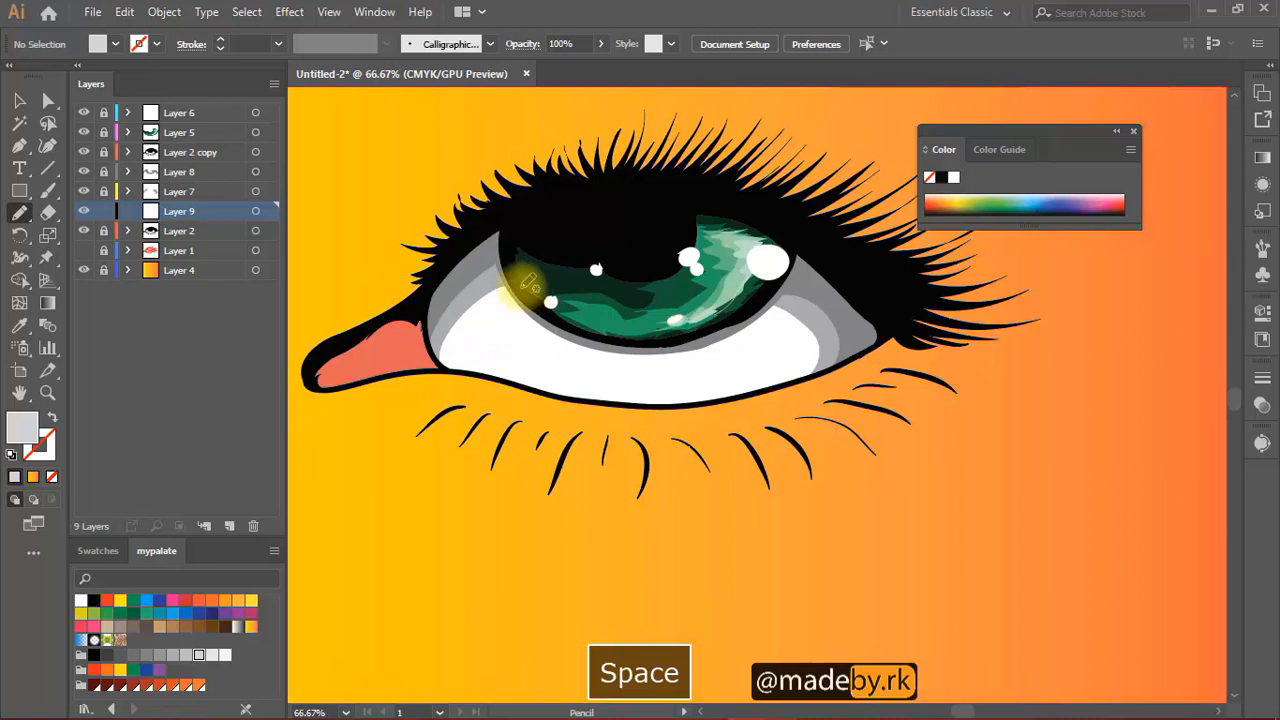
- Draw light grey transition shadows inside the existing shadows on both the inner and outer sides of the eye white
mouse_move(519, 289)
left_mouse_down()
mouse_move(476, 330)
mouse_move(500, 375)
mouse_move(509, 257)
left_mouse_up()
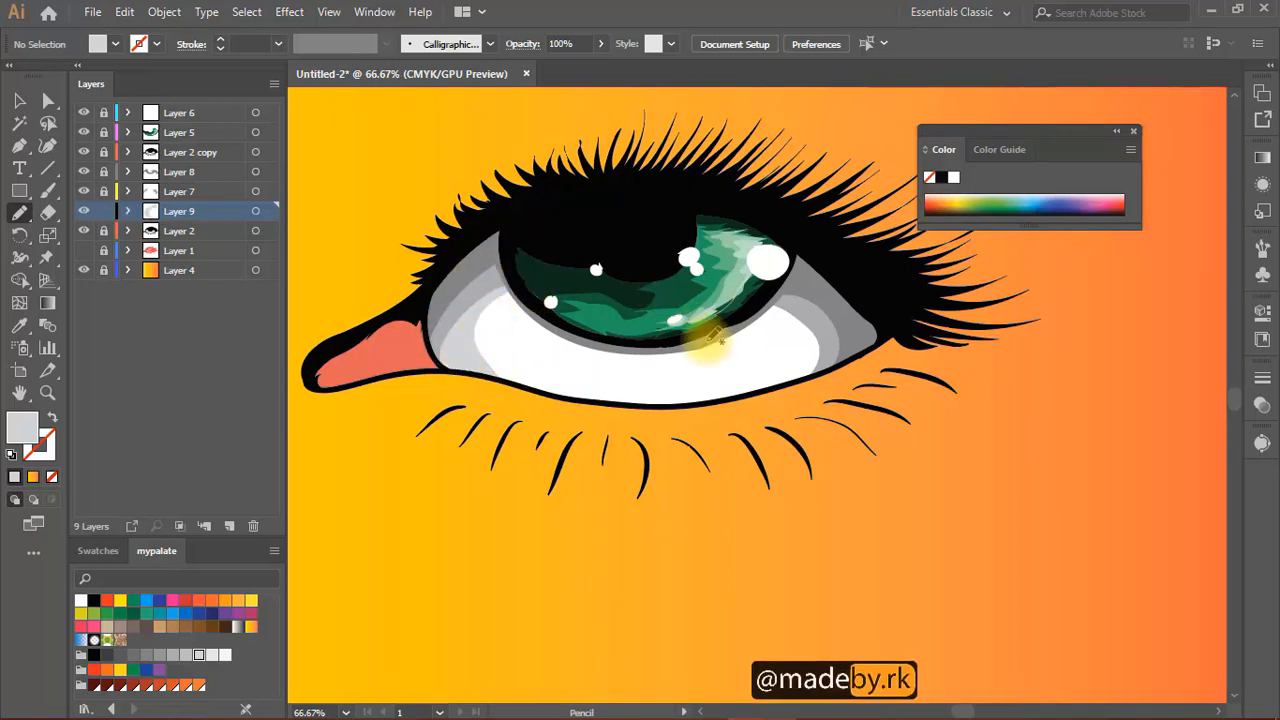
left_click_drag(753, 383, 813, 368)
left_click_drag(748, 276, 828, 360)
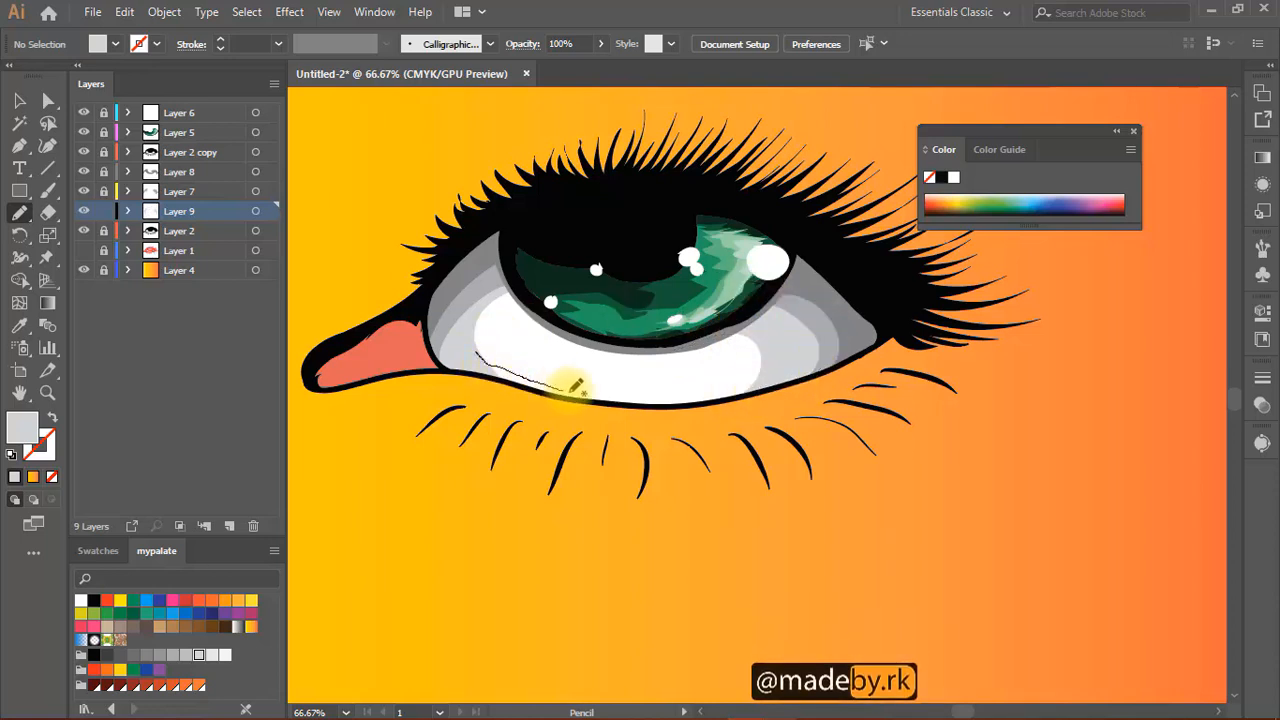
- Draw a thin light grey band along the lower lid and light grey shading below the iris to surround the white area
left_click_drag(713, 393, 773, 368)
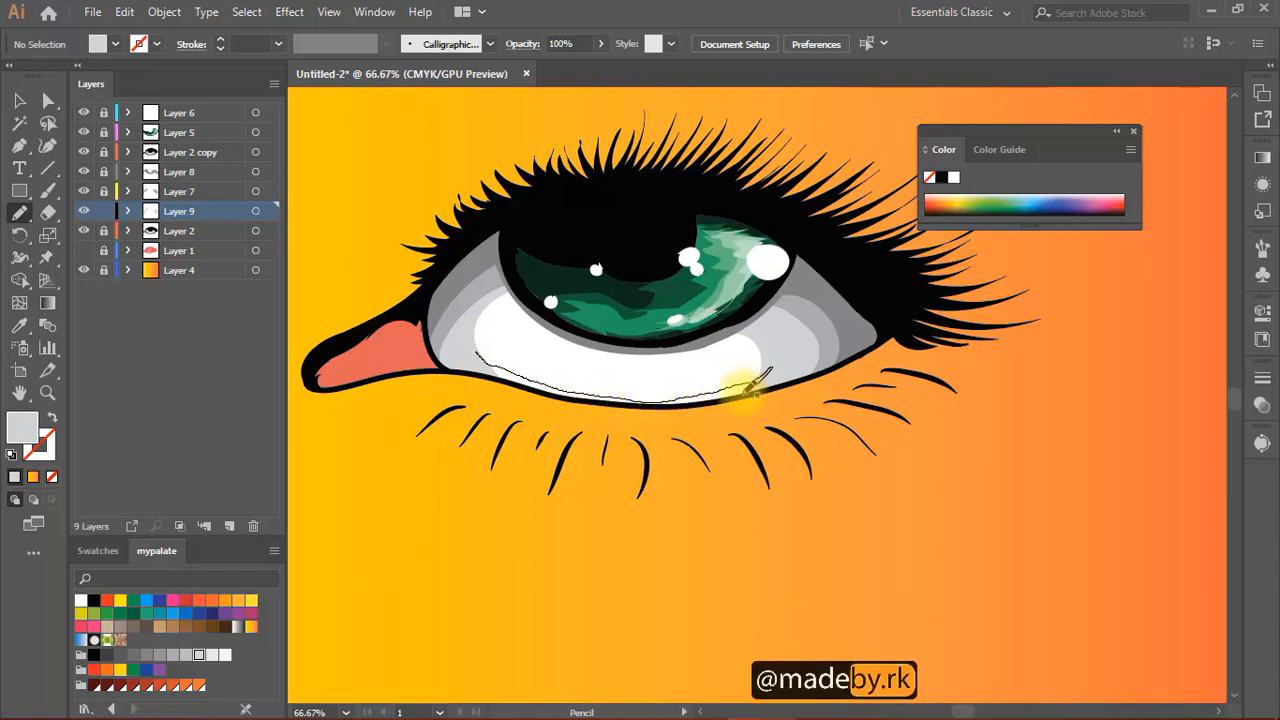
left_click_drag(550, 393, 474, 356)
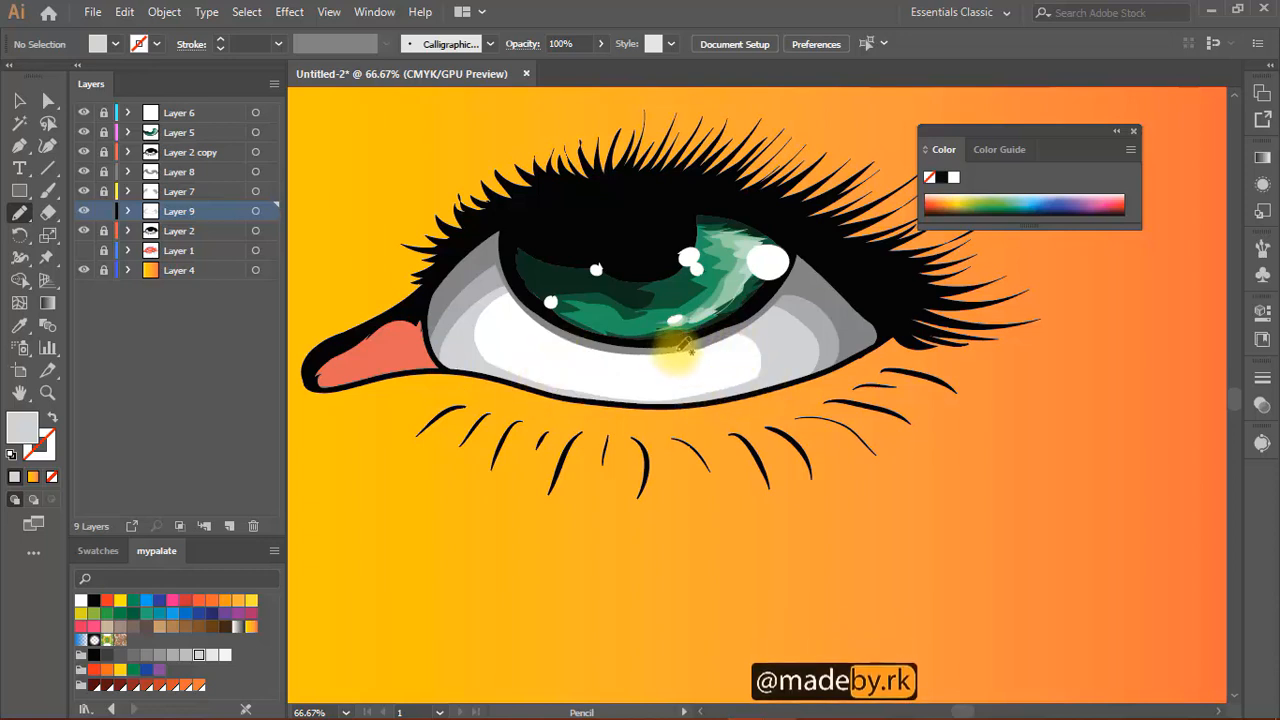
mouse_move(672, 352)
left_mouse_down()
mouse_move(757, 353)
mouse_move(735, 392)
left_mouse_up()
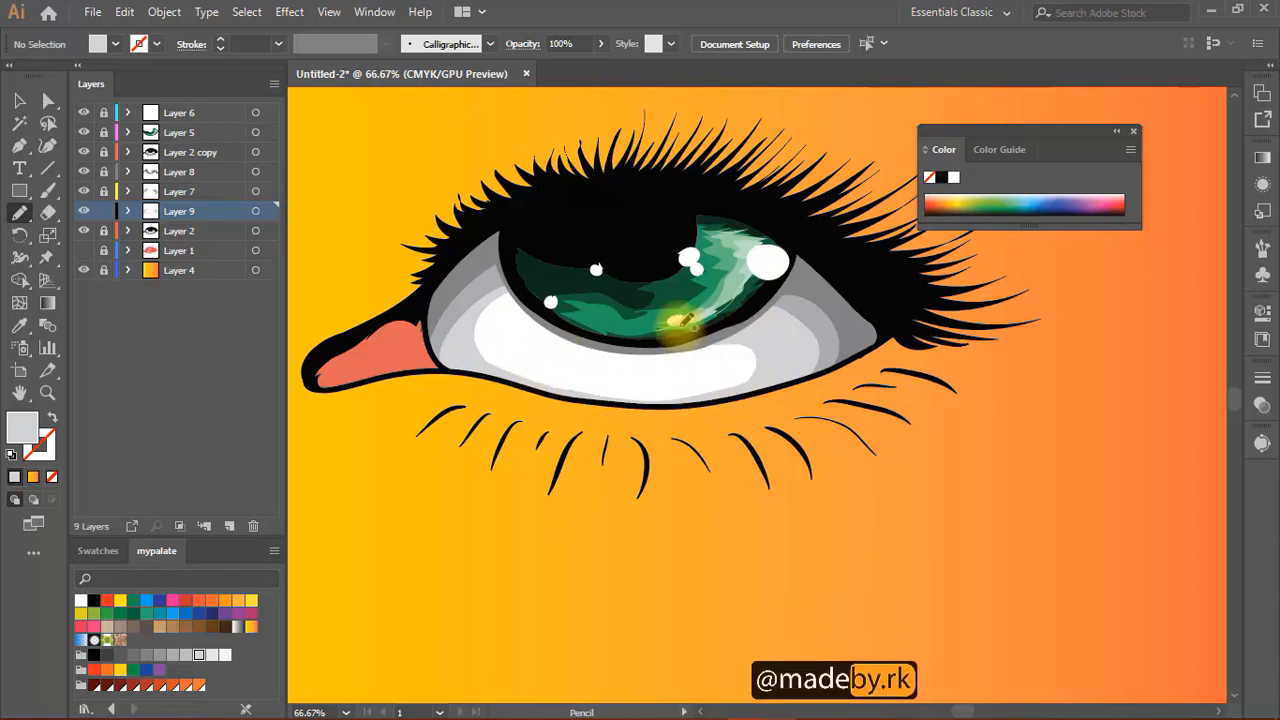
mouse_move(504, 309)
left_mouse_down()
mouse_move(472, 305)
mouse_move(521, 298)
mouse_move(582, 336)
mouse_move(553, 304)
left_mouse_up()
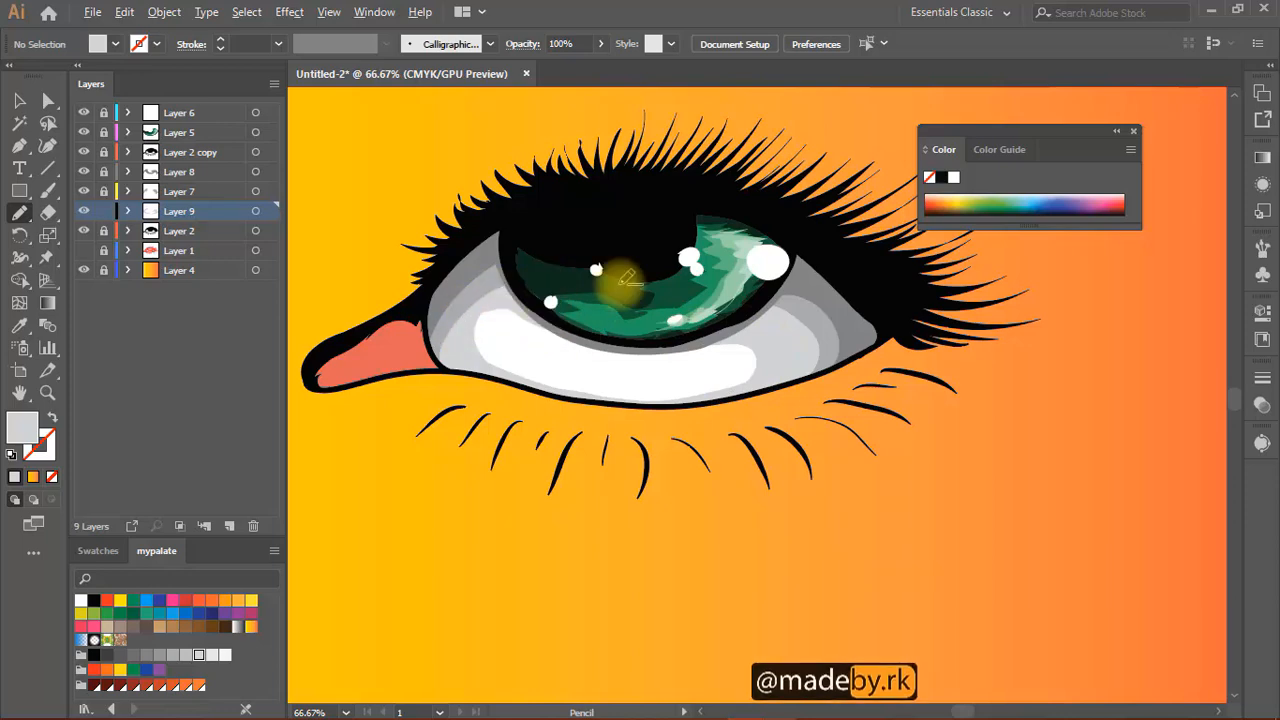
- Lock Layer 9 and add a new layer directly above Layer 8
scroll(694, 364, "down", 5)
scroll(705, 425, "up", 2)
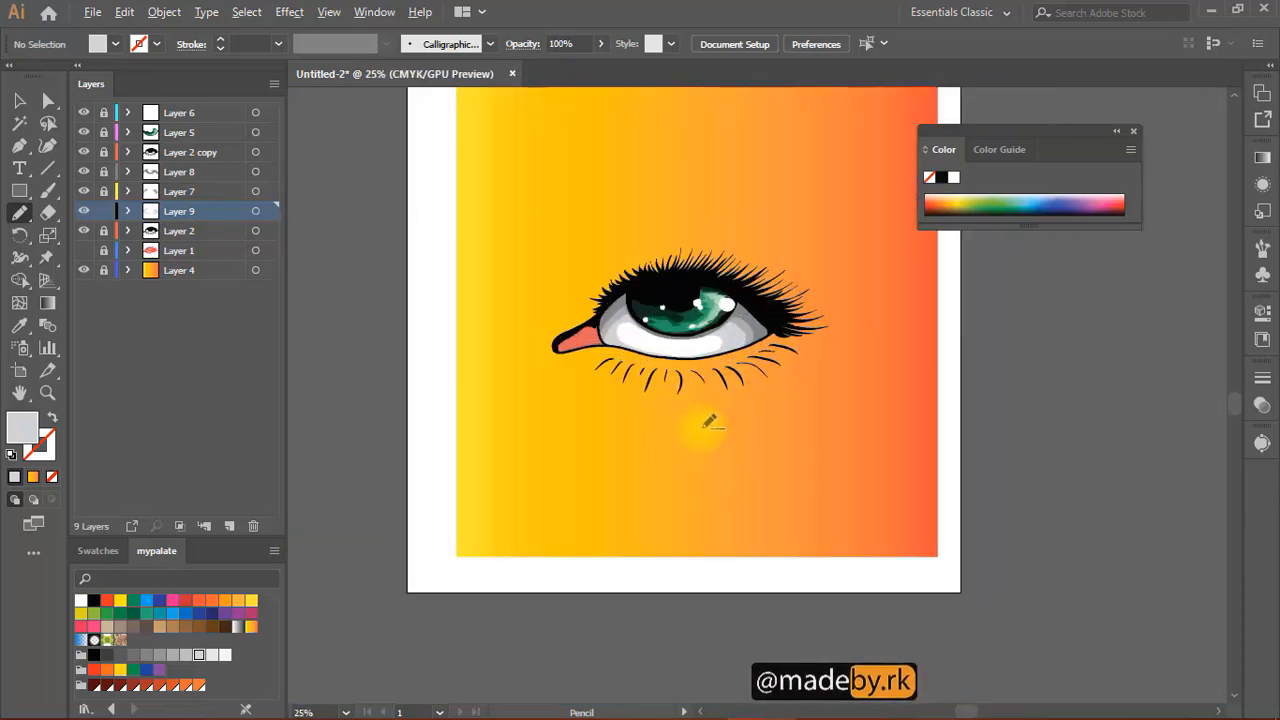
scroll(703, 432, "down", 1)
key("space")
mouse_move(732, 314)
left_mouse_down()
mouse_move(720, 294)
mouse_move(677, 314)
mouse_move(666, 283)
mouse_move(716, 227)
mouse_move(704, 258)
left_mouse_up()
key("space")
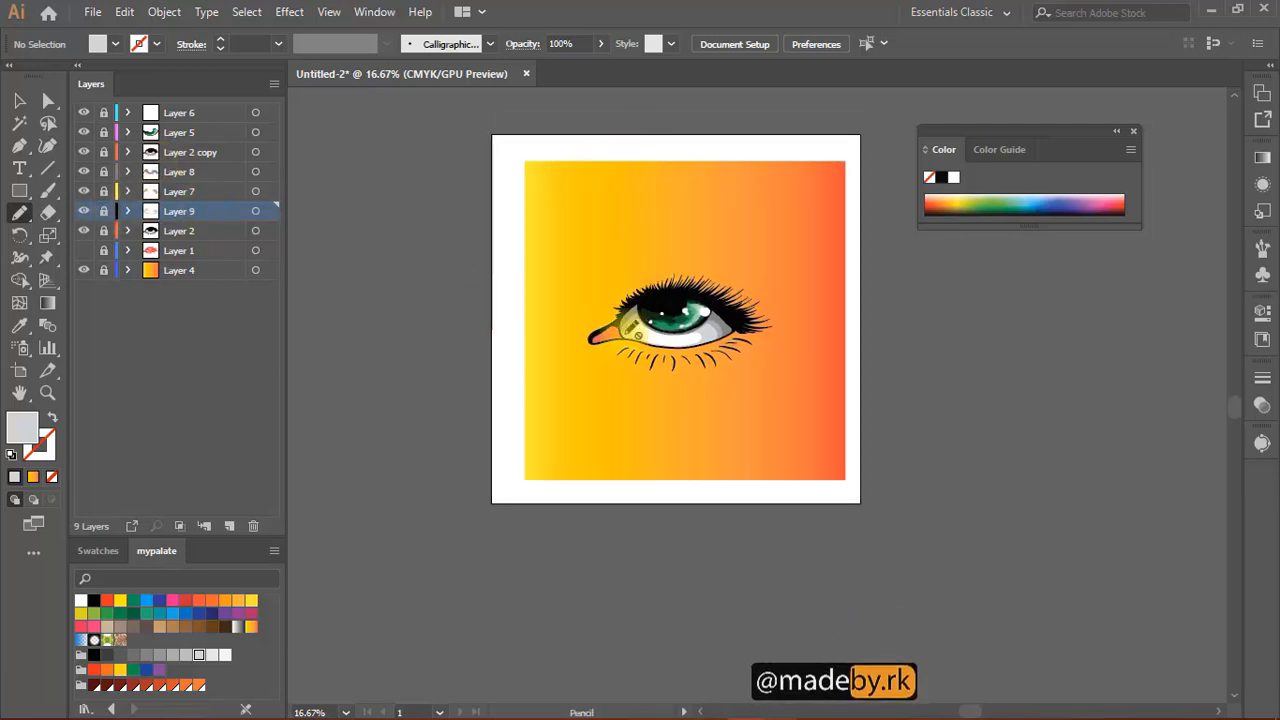
left_click(188, 172)
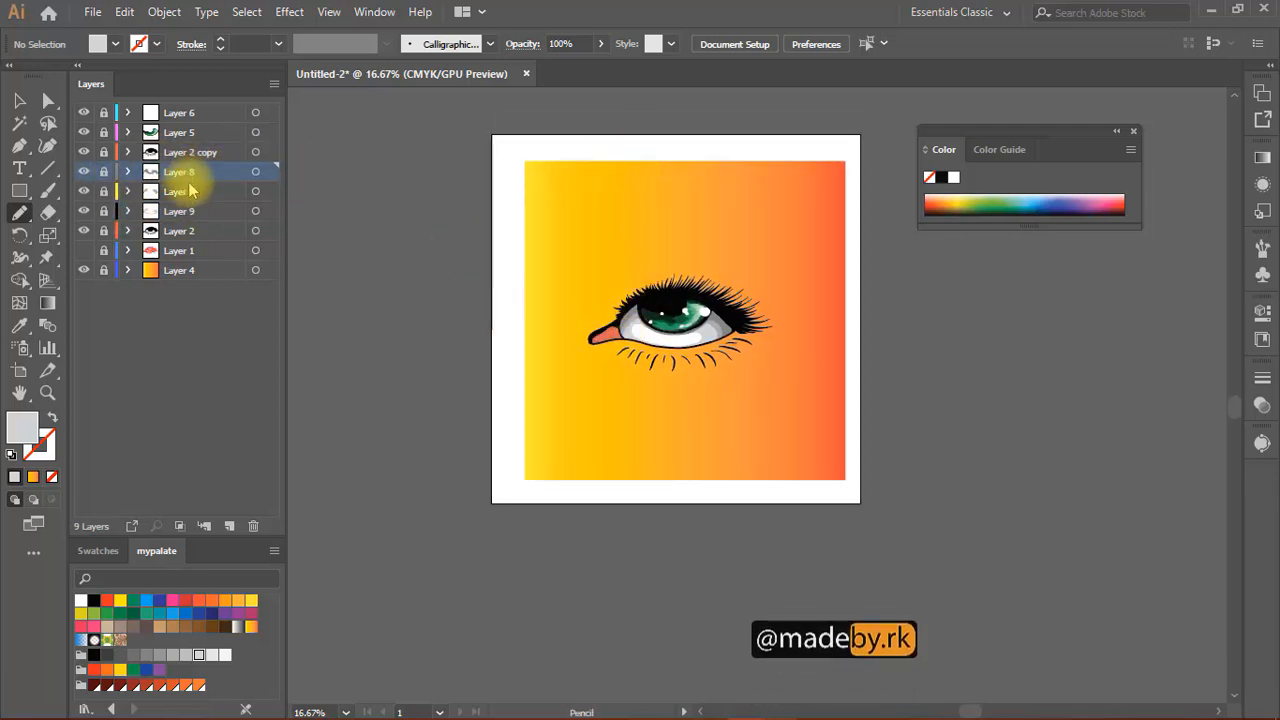
left_click(228, 527)
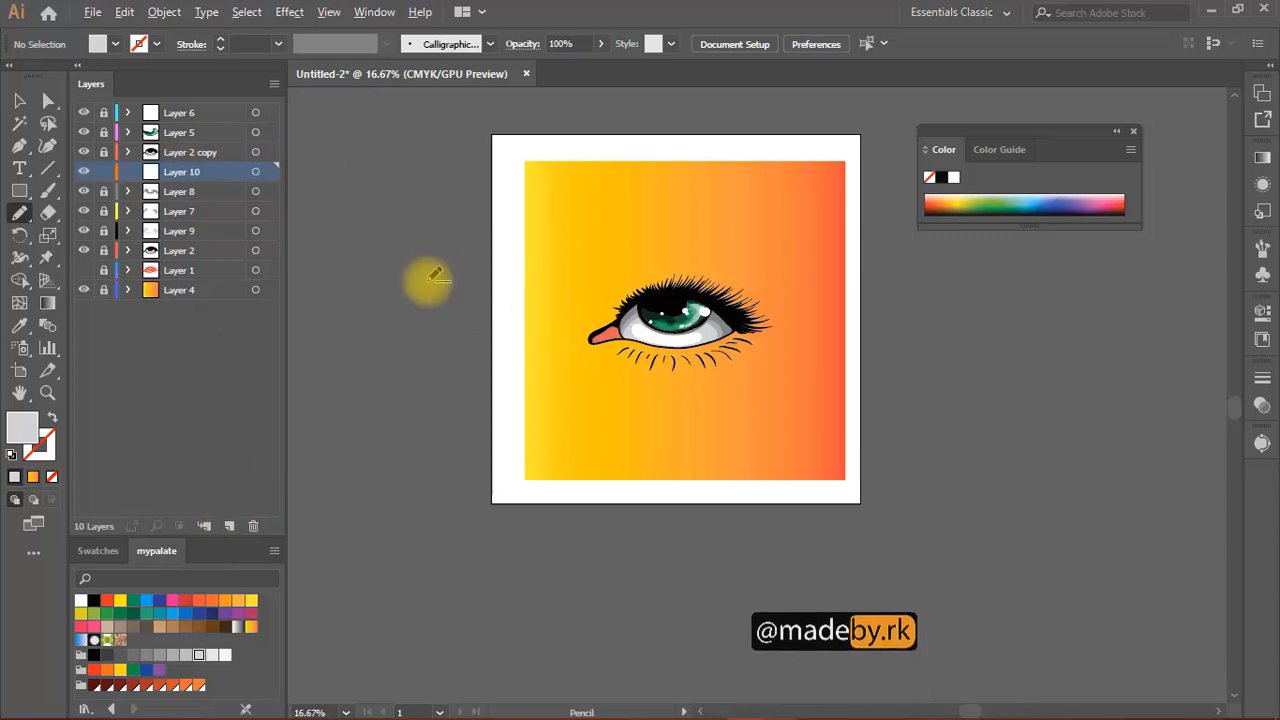
- Sample the tear duct's coral colour and darken the fill to red AA2727
scroll(598, 326, "up", 5, "alt")
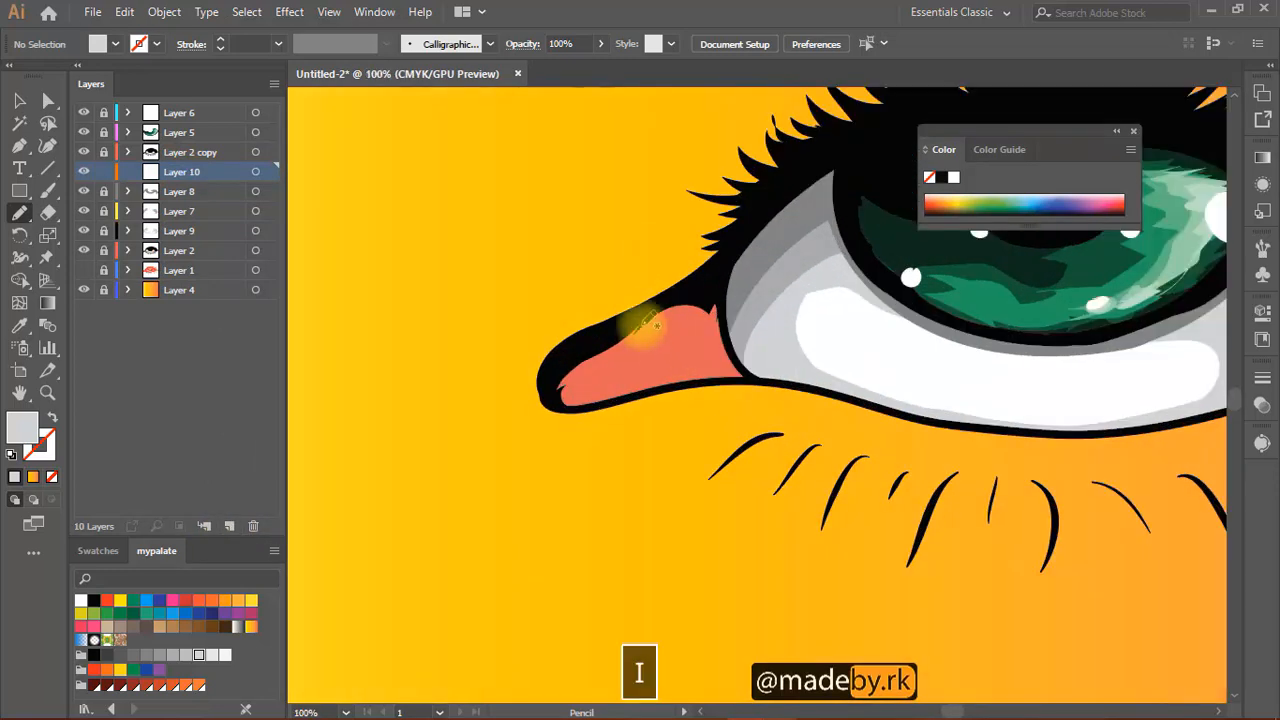
key("i")
left_click(648, 358)
double_click(21, 436)
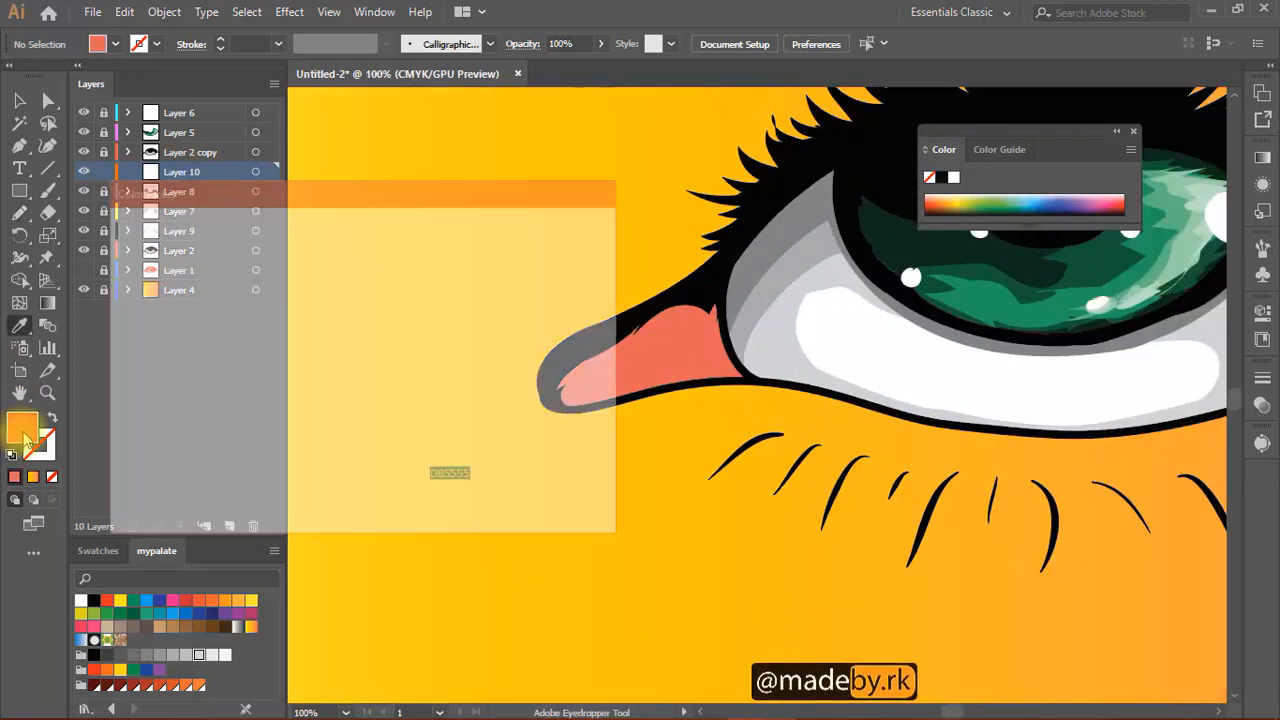
left_click(284, 314)
left_click_drag(284, 314, 292, 326)
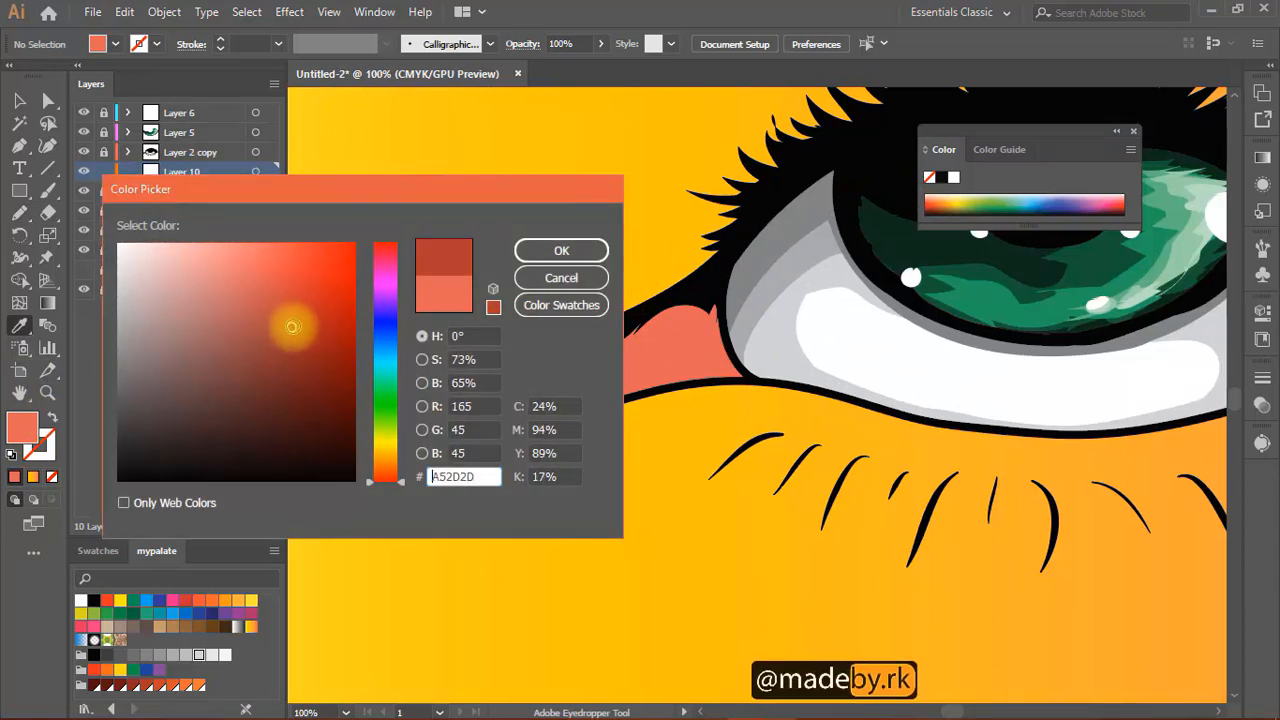
left_click(580, 251)
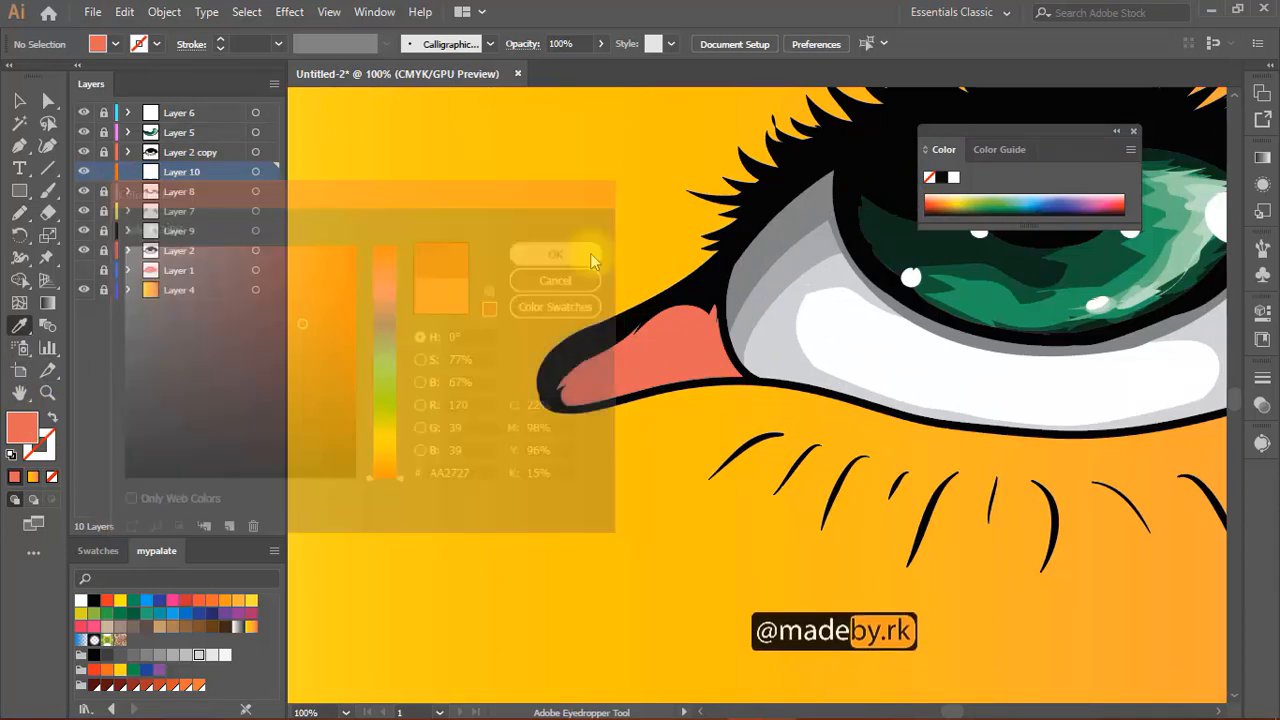
key("n")
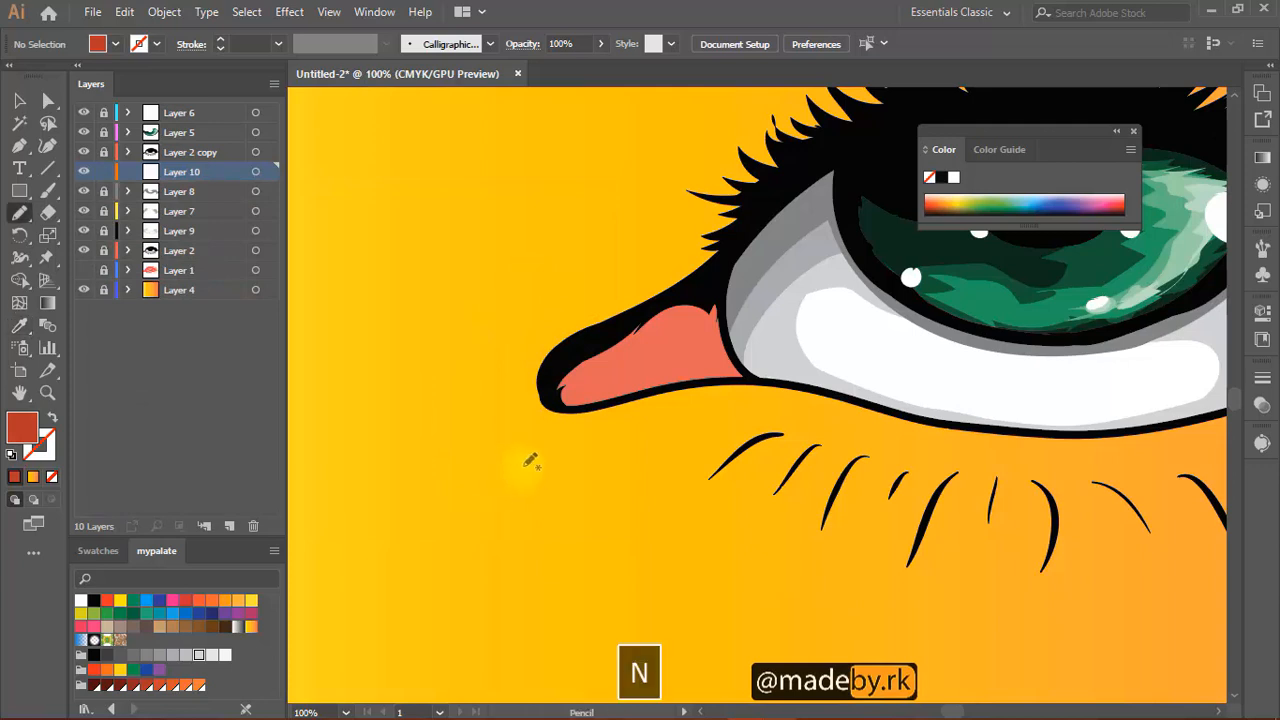
- Draw red shadow shapes on Layer 10 along the tear duct's upper edge and around its inner end beside the eye white
mouse_move(560, 414)
left_mouse_down()
mouse_move(486, 417)
mouse_move(594, 355)
mouse_move(640, 309)
mouse_move(551, 338)
mouse_move(478, 390)
mouse_move(513, 407)
mouse_move(526, 374)
mouse_move(426, 401)
left_mouse_up()
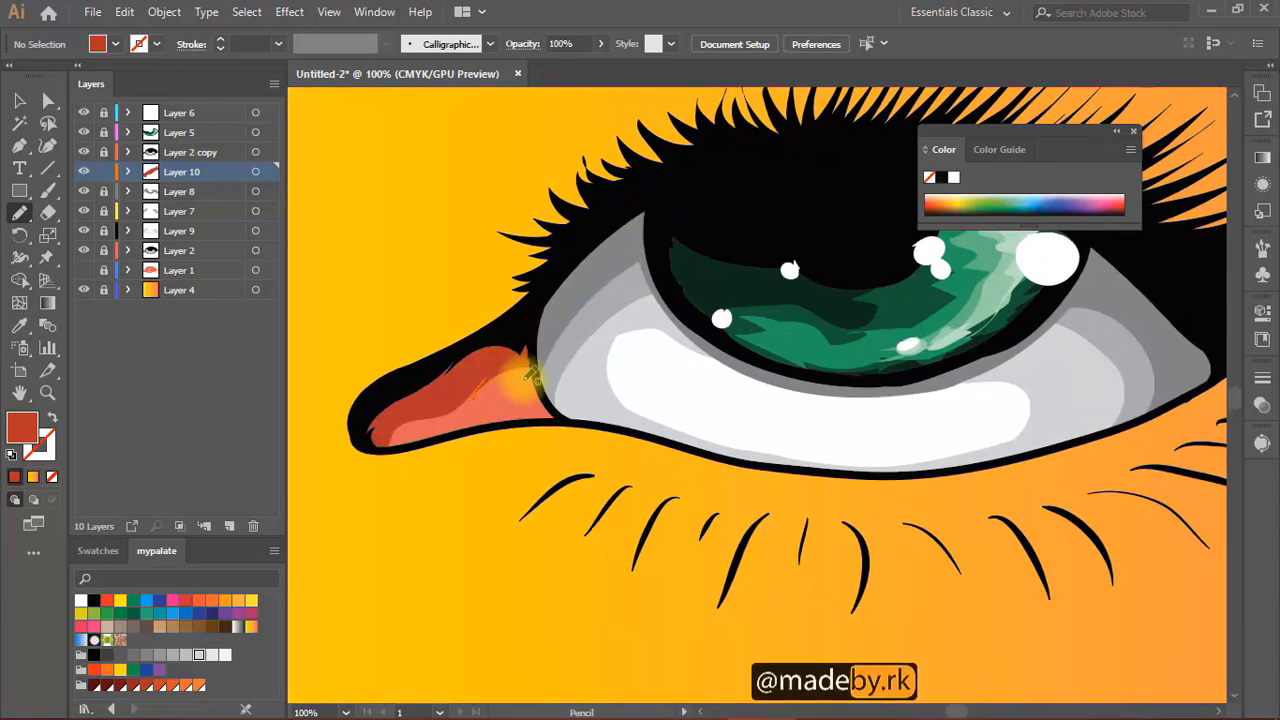
mouse_move(506, 363)
left_mouse_down()
mouse_move(666, 420)
mouse_move(775, 430)
left_mouse_up()
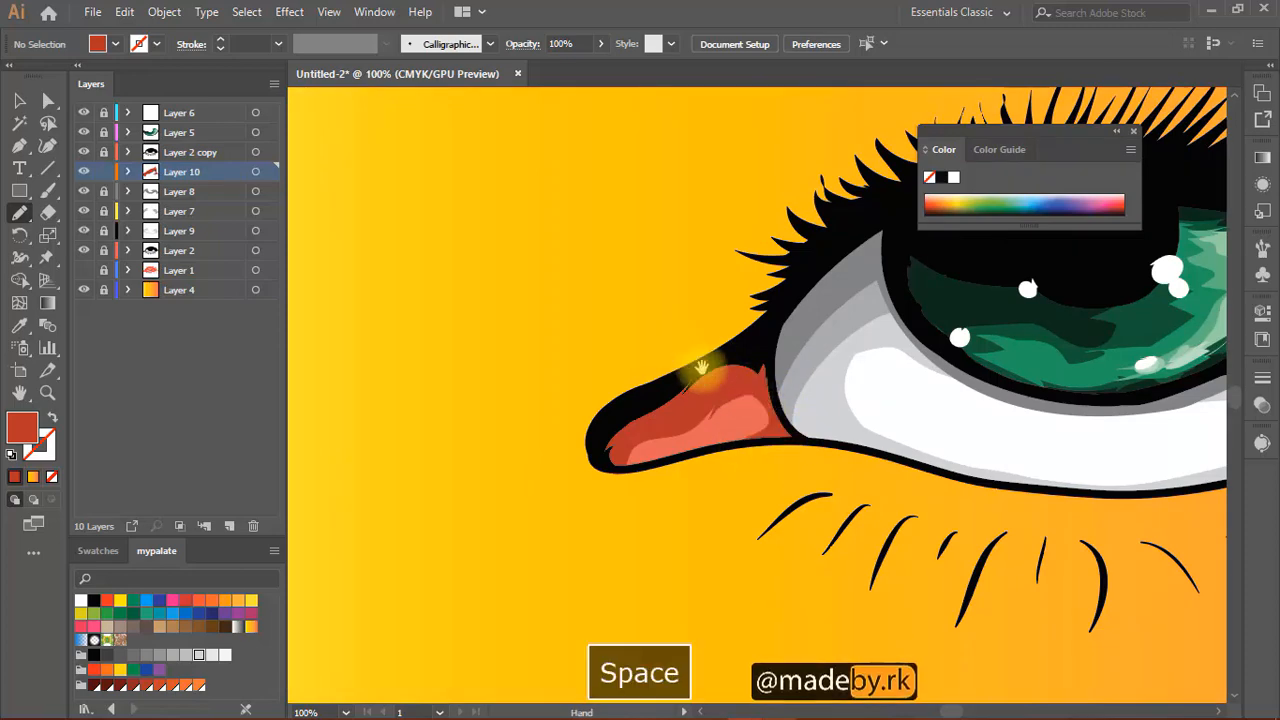
left_click_drag(694, 363, 490, 410)
mouse_move(521, 311)
left_mouse_down()
mouse_move(443, 429)
mouse_move(438, 349)
left_mouse_up()
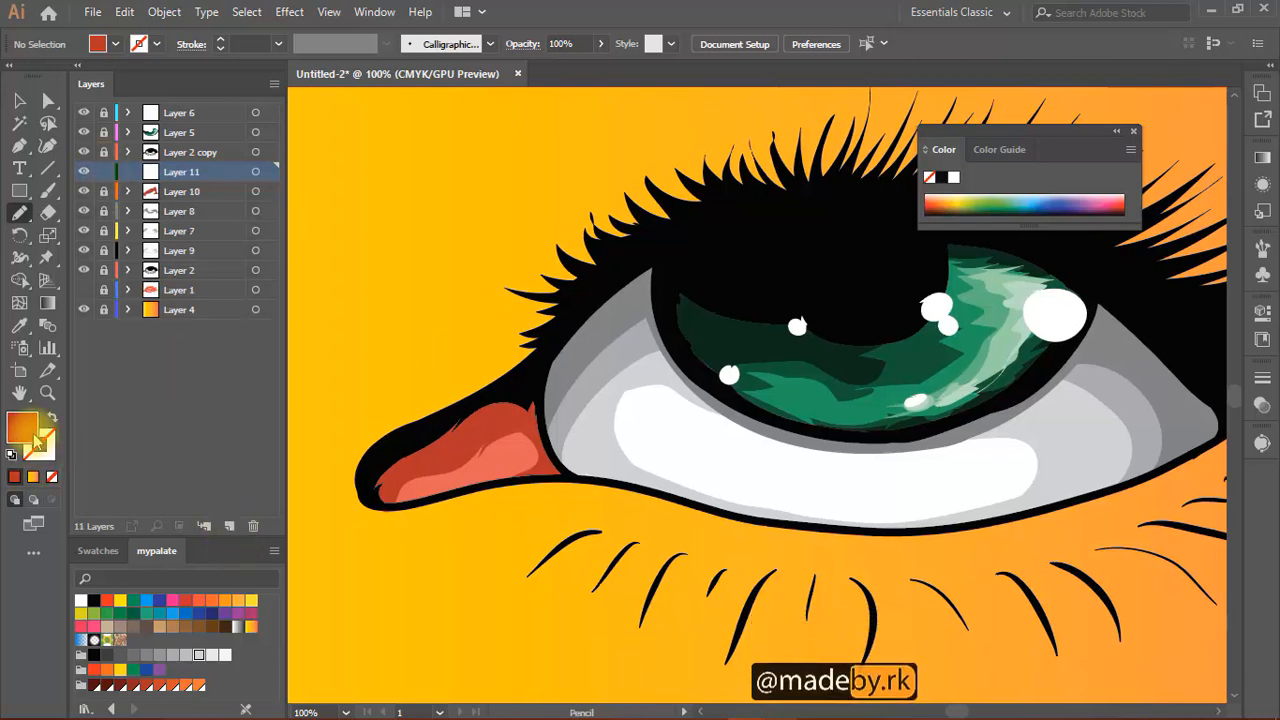
- Set the fill to a darker red and draw deep shadows on Layer 11 along the tear duct's upper edge and beside the eye white
double_click(36, 436)
mouse_move(300, 323)
left_mouse_down()
mouse_move(303, 363)
mouse_move(317, 366)
left_mouse_up()
left_click(561, 250)
mouse_move(410, 450)
left_mouse_down()
mouse_move(385, 500)
mouse_move(398, 468)
mouse_move(477, 428)
mouse_move(515, 420)
mouse_move(540, 440)
mouse_move(538, 384)
mouse_move(423, 438)
mouse_move(385, 468)
left_mouse_up()
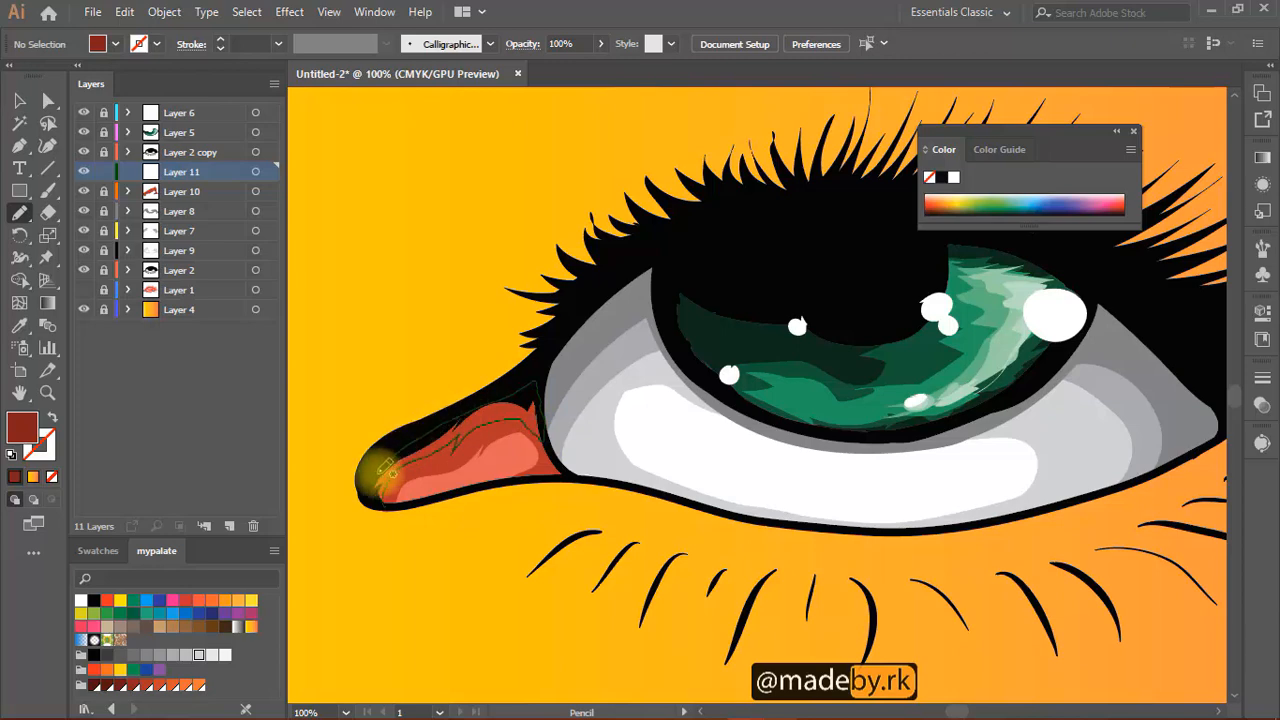
key("space")
left_click_drag(540, 475, 548, 425)
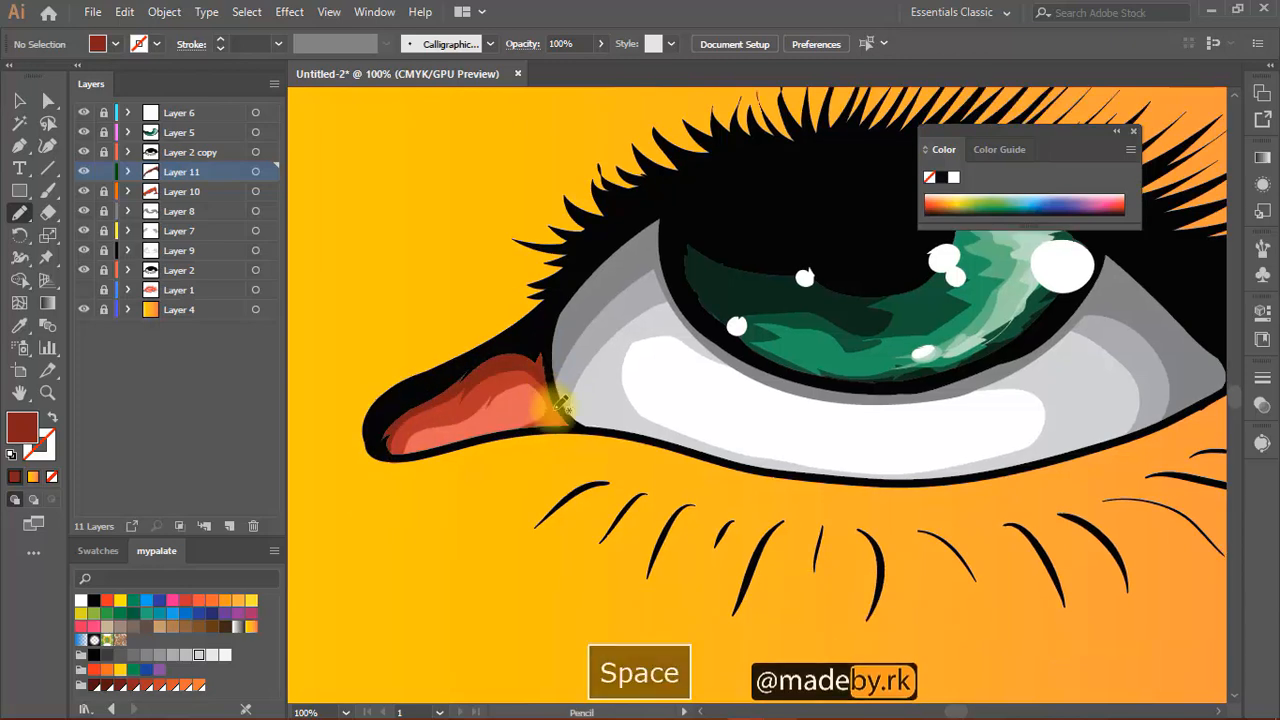
key("space")
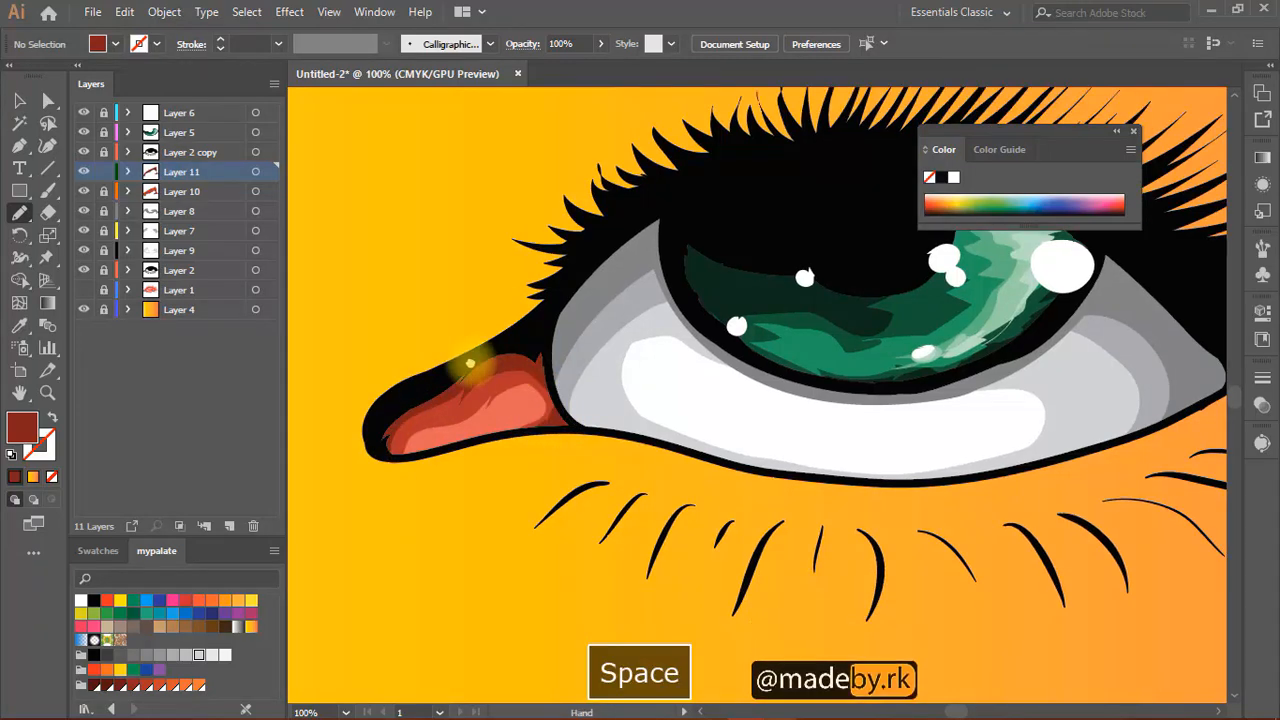
left_click_drag(528, 366, 470, 392)
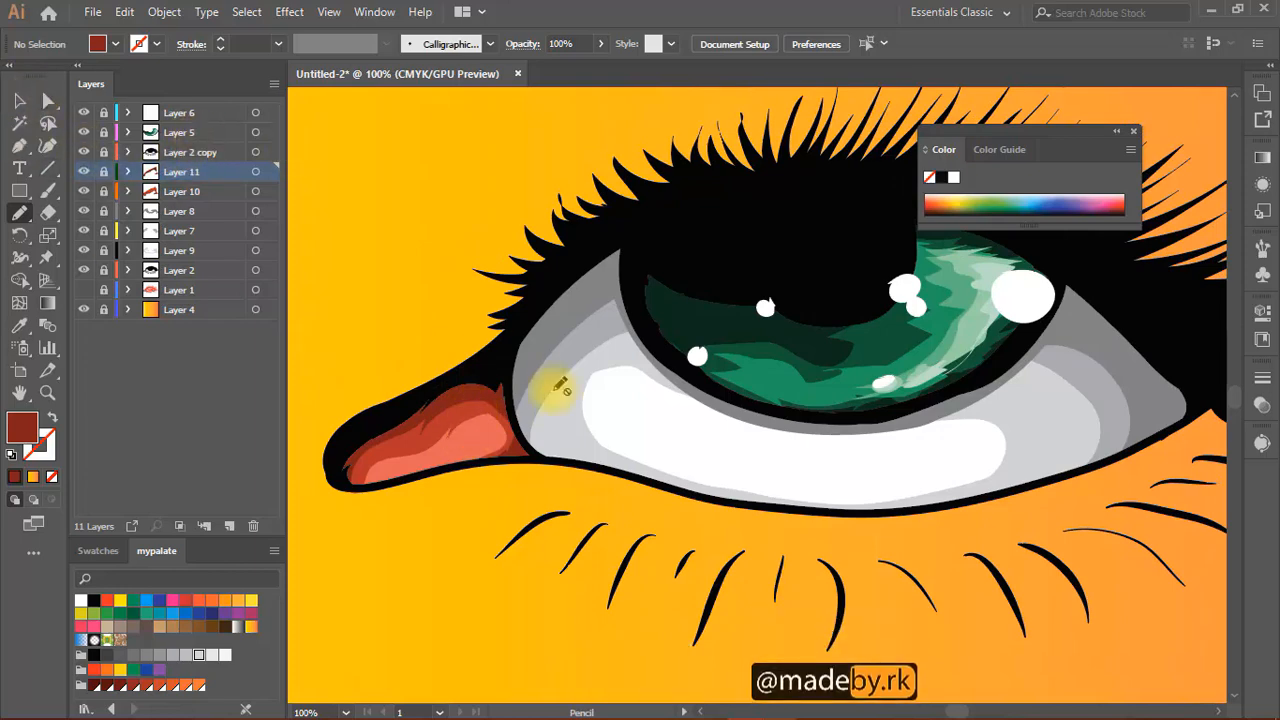
scroll(653, 357, "down", 3)
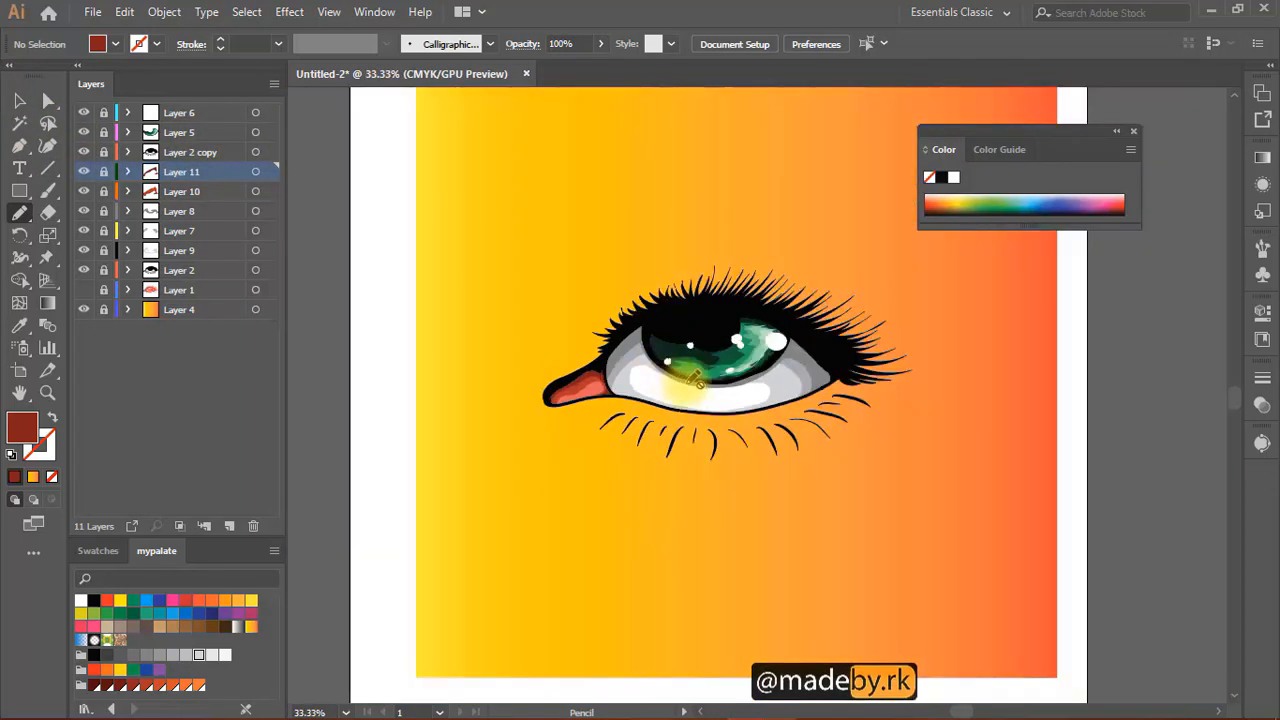
scroll(714, 366, "up", 3)
key("space")
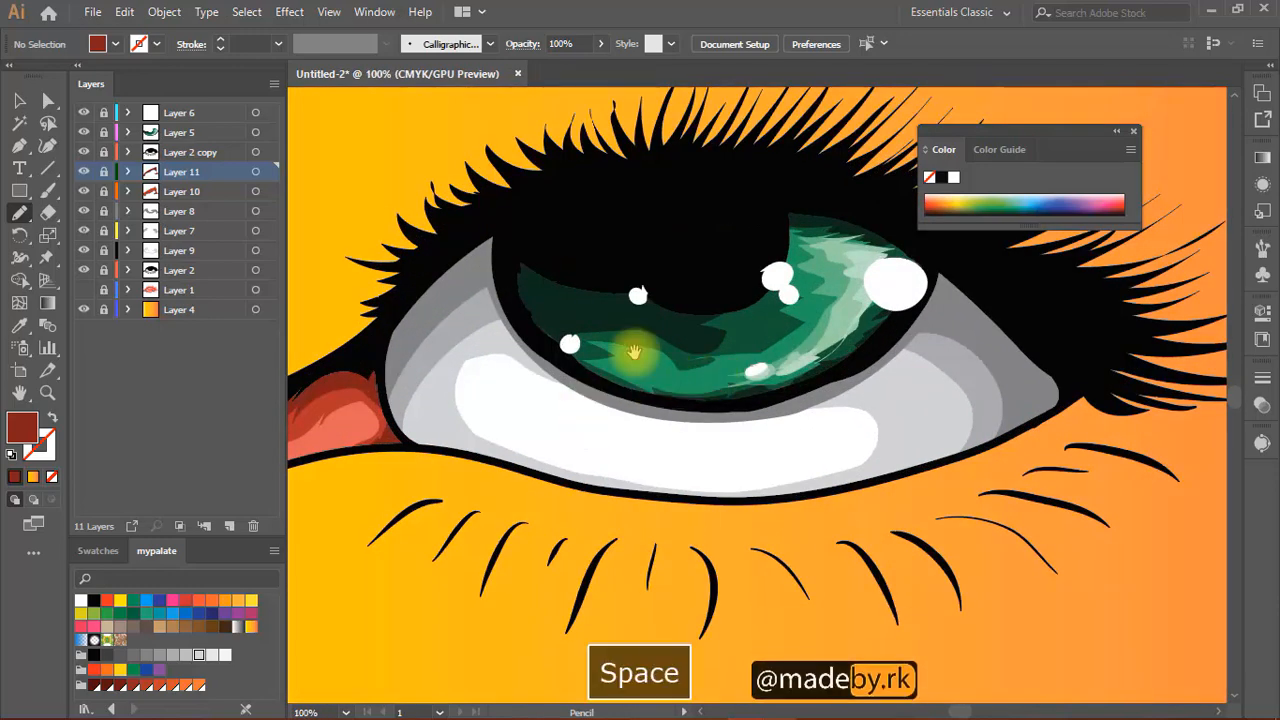
left_click_drag(634, 349, 818, 420)
left_click_drag(549, 468, 582, 452)
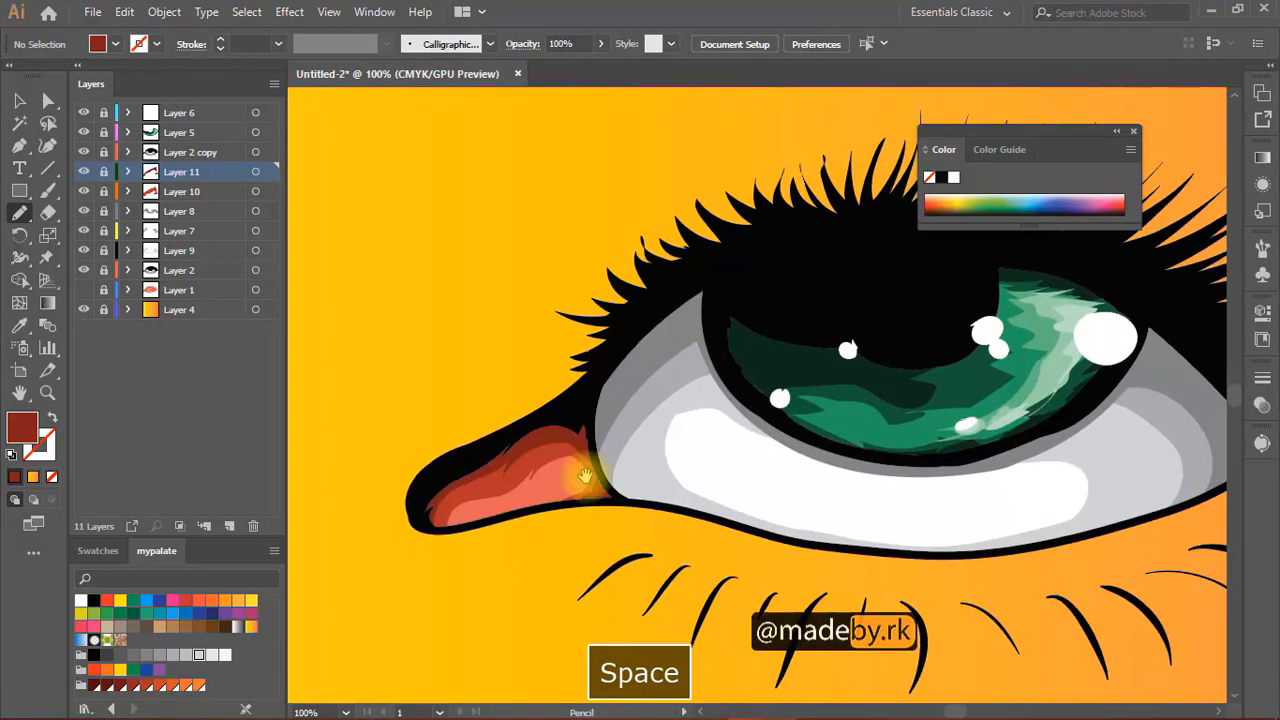
left_click_drag(819, 353, 749, 366)
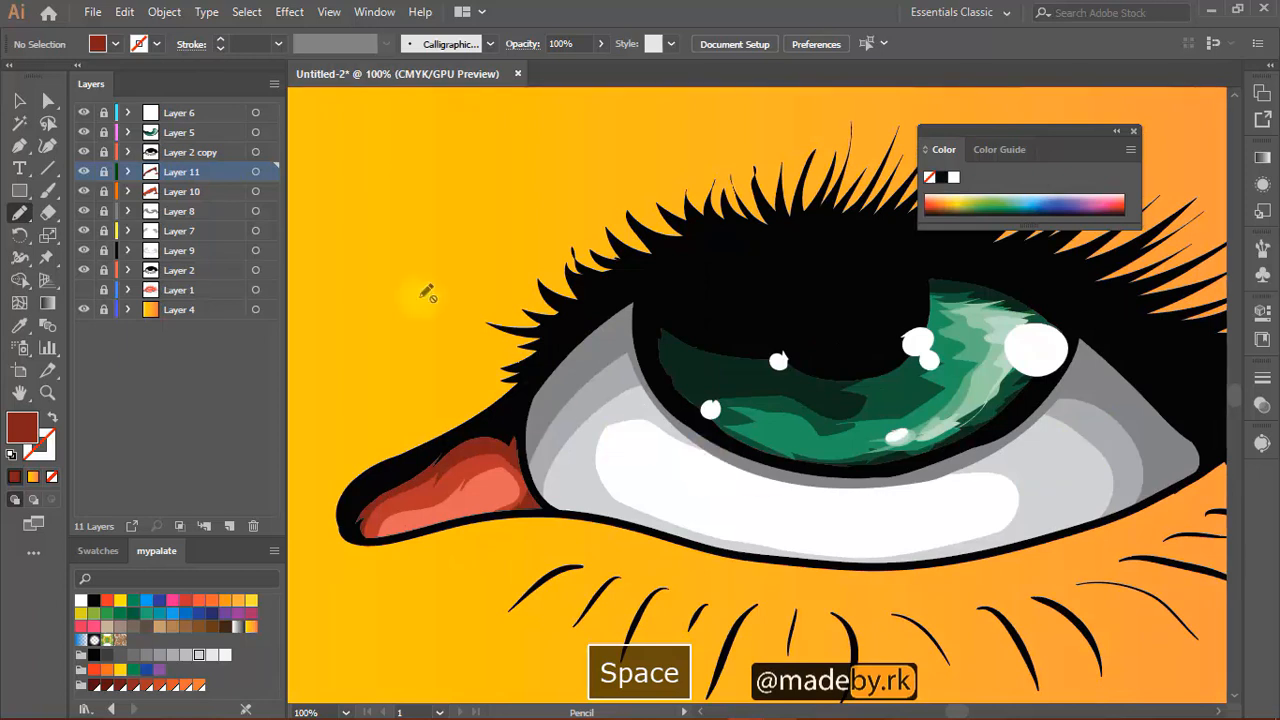
- Add a new layer directly above Layer 6 and set the fill to white
left_click(180, 112)
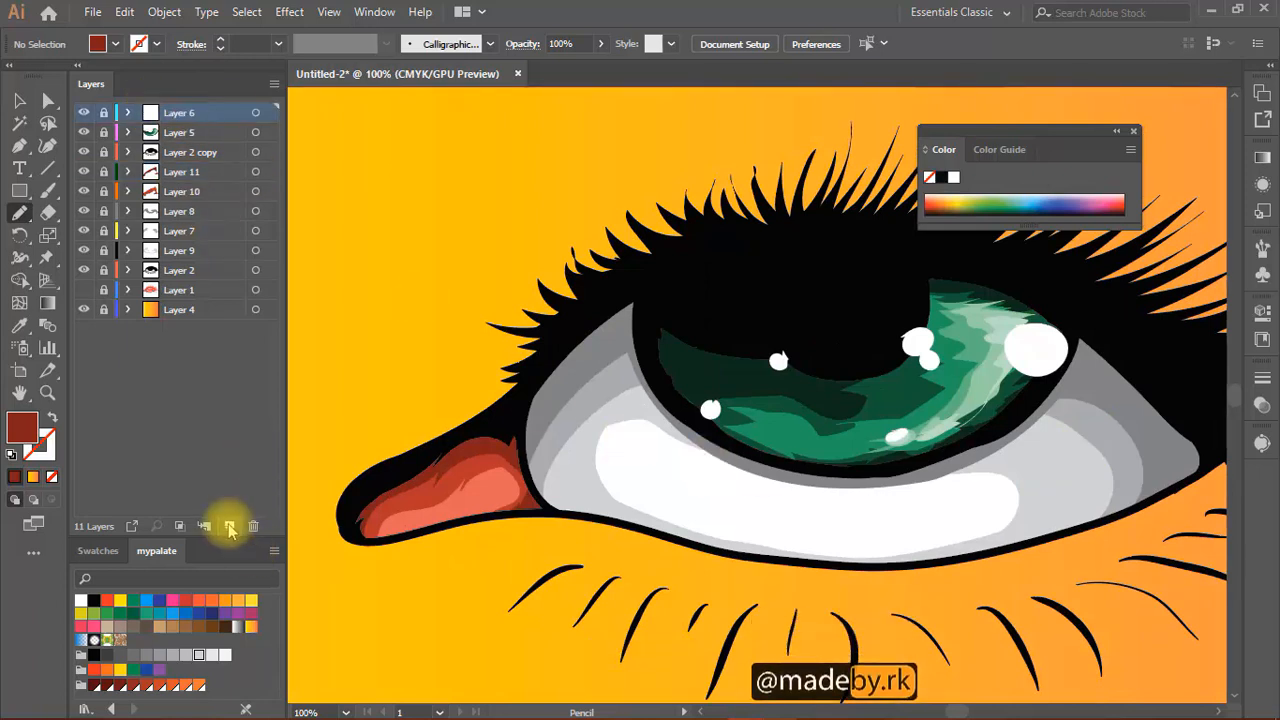
left_click(229, 527)
left_click(82, 601)
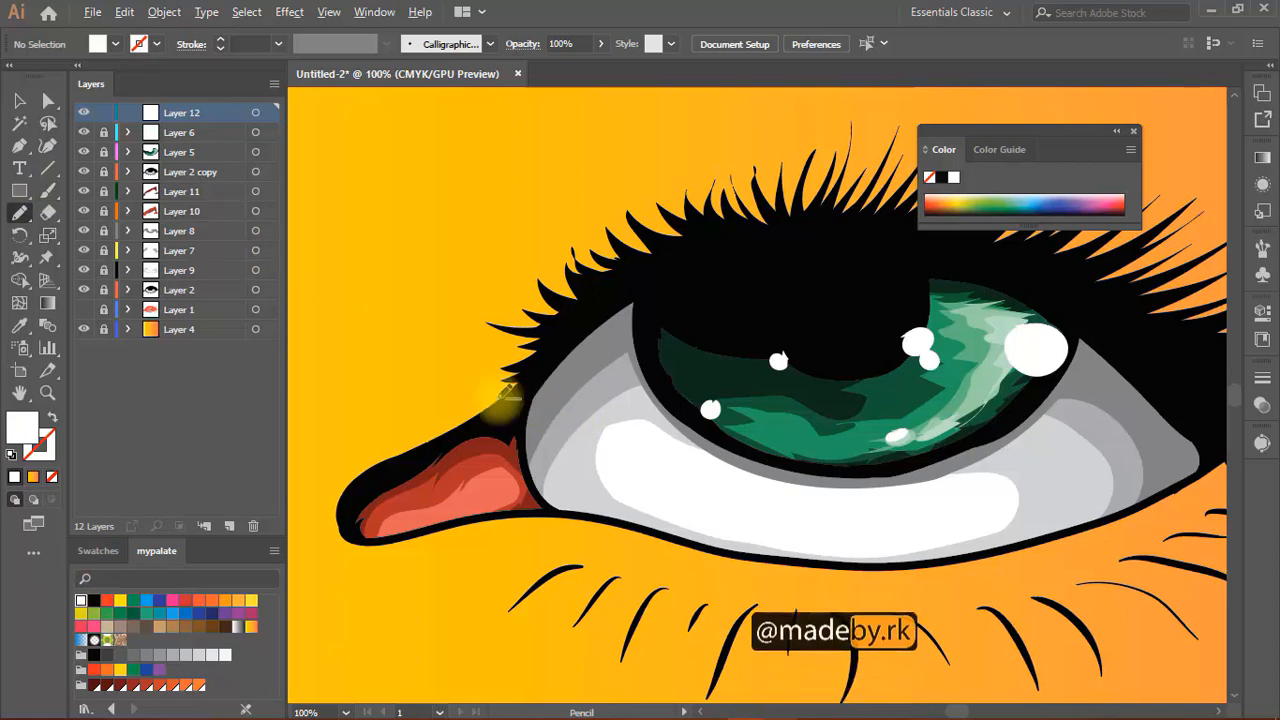
- Draw a thin, irregular white highlight along the lower lid line beside the tear duct
scroll(770, 405, "up", 1)
key("space")
left_click_drag(655, 437, 737, 308)
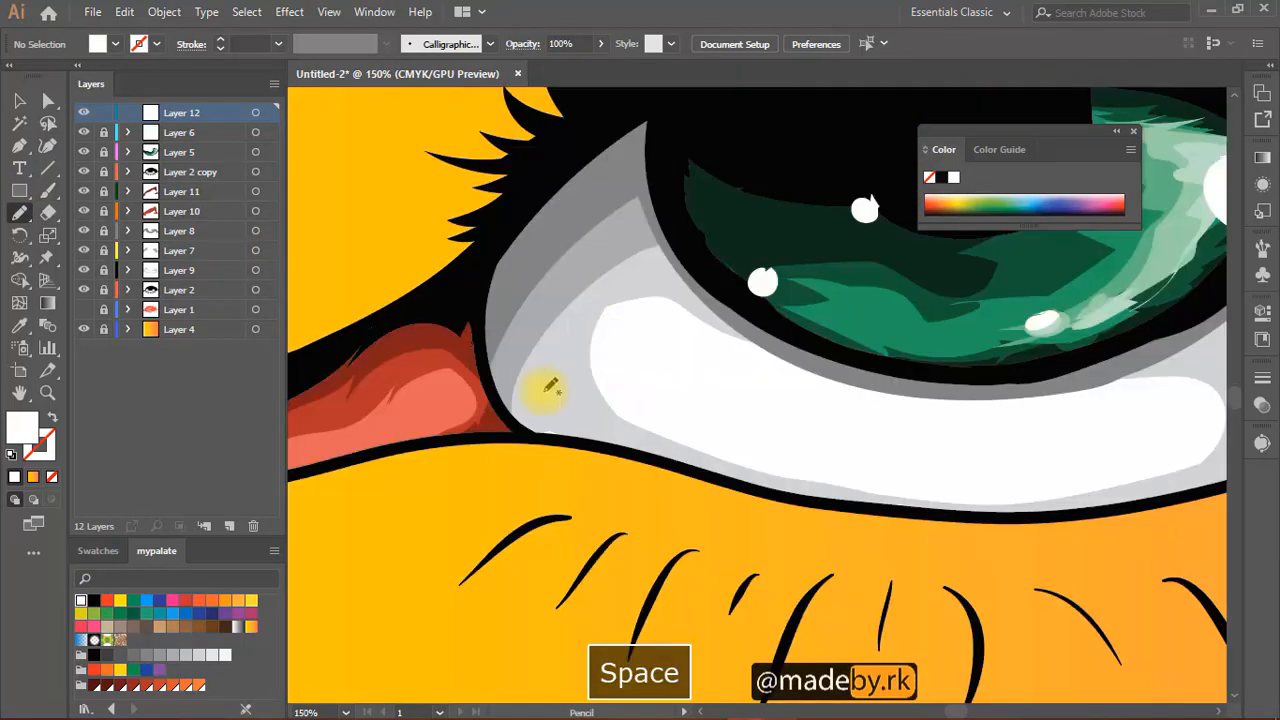
left_click_drag(544, 427, 606, 433)
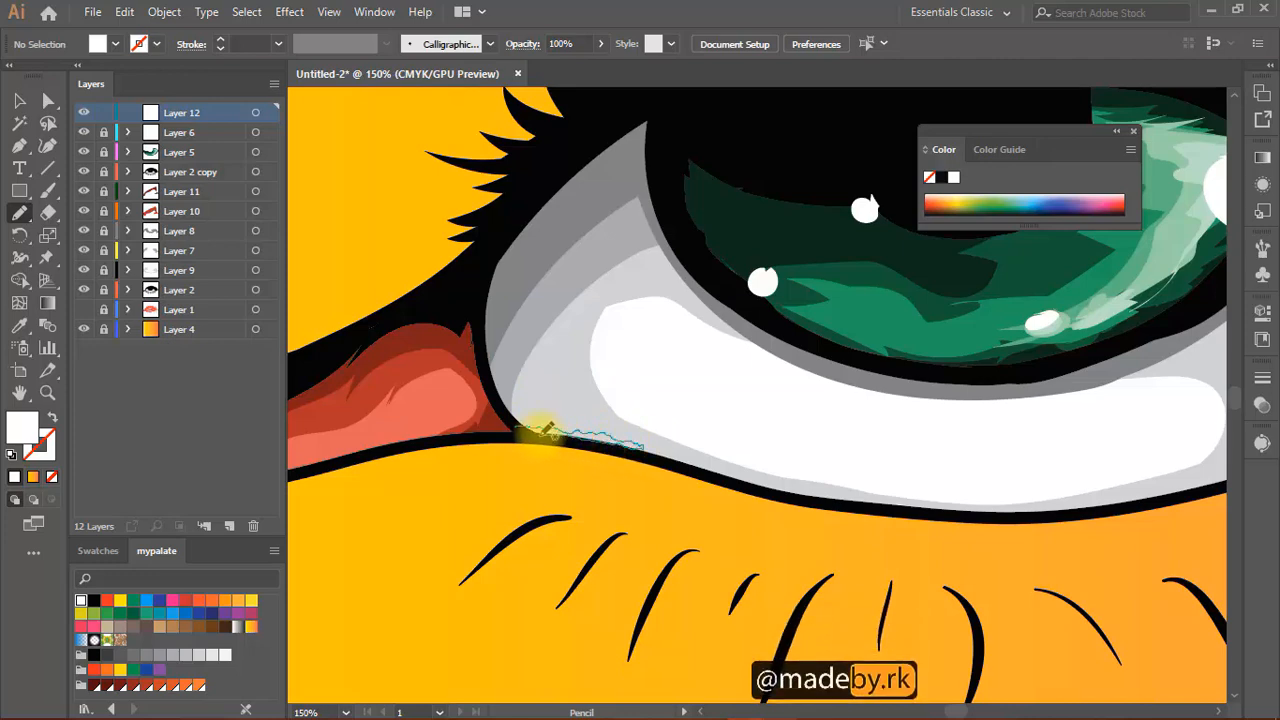
left_click_drag(500, 430, 498, 430)
- Draw a thin white highlight along the upper lid edge on the tear duct side of the iris, redoing the first attempt
key("space")
mouse_move(806, 434)
left_mouse_down()
mouse_move(689, 380)
mouse_move(677, 420)
left_mouse_up()
left_click_drag(616, 276, 671, 487)
mouse_move(545, 327)
left_mouse_down()
mouse_move(593, 295)
mouse_move(515, 358)
mouse_move(522, 350)
left_mouse_up()
key("space")
left_click_drag(520, 293, 451, 297)
key("ctrl+z")
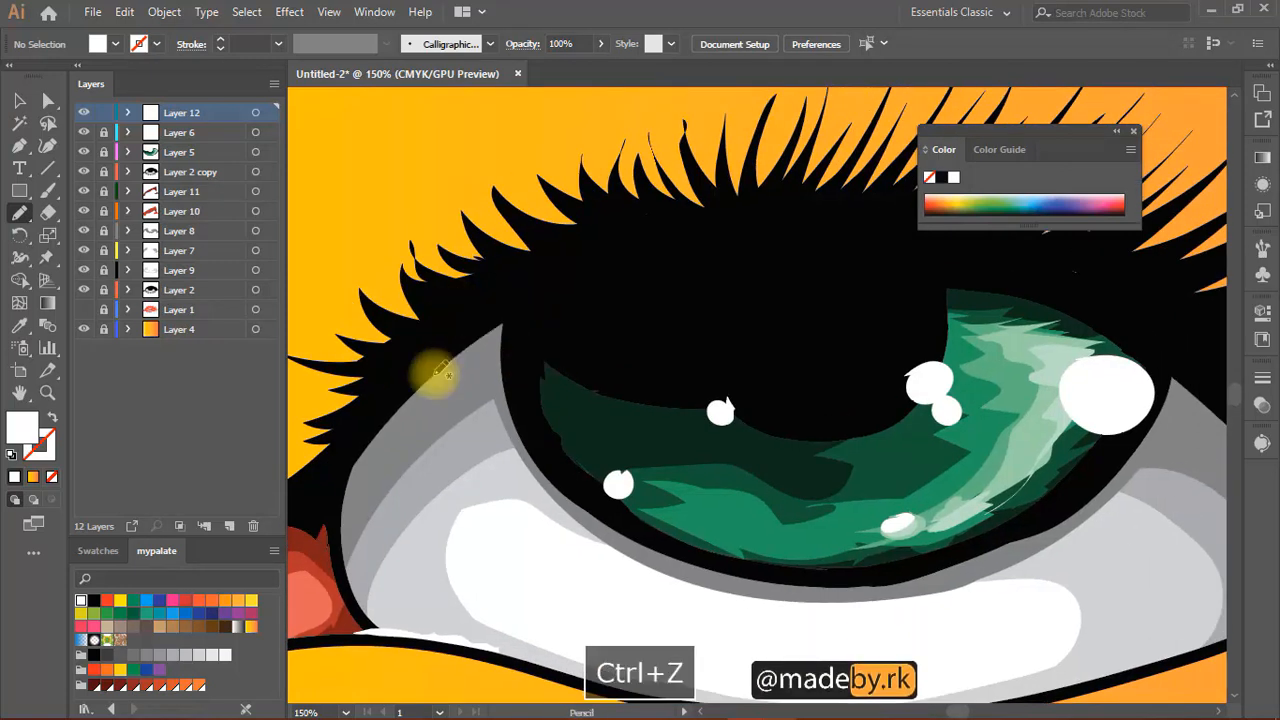
mouse_move(470, 345)
left_mouse_down()
mouse_move(552, 285)
mouse_move(413, 398)
left_mouse_up()
- Draw white highlights on the lower lid line near the outer corner and on the upper lid edge just outside the iris
key("space")
left_click_drag(554, 433, 477, 396)
mouse_move(840, 486)
left_mouse_down()
mouse_move(730, 403)
mouse_move(708, 345)
left_mouse_up()
mouse_move(992, 463)
left_mouse_down()
mouse_move(1101, 417)
mouse_move(963, 474)
left_mouse_up()
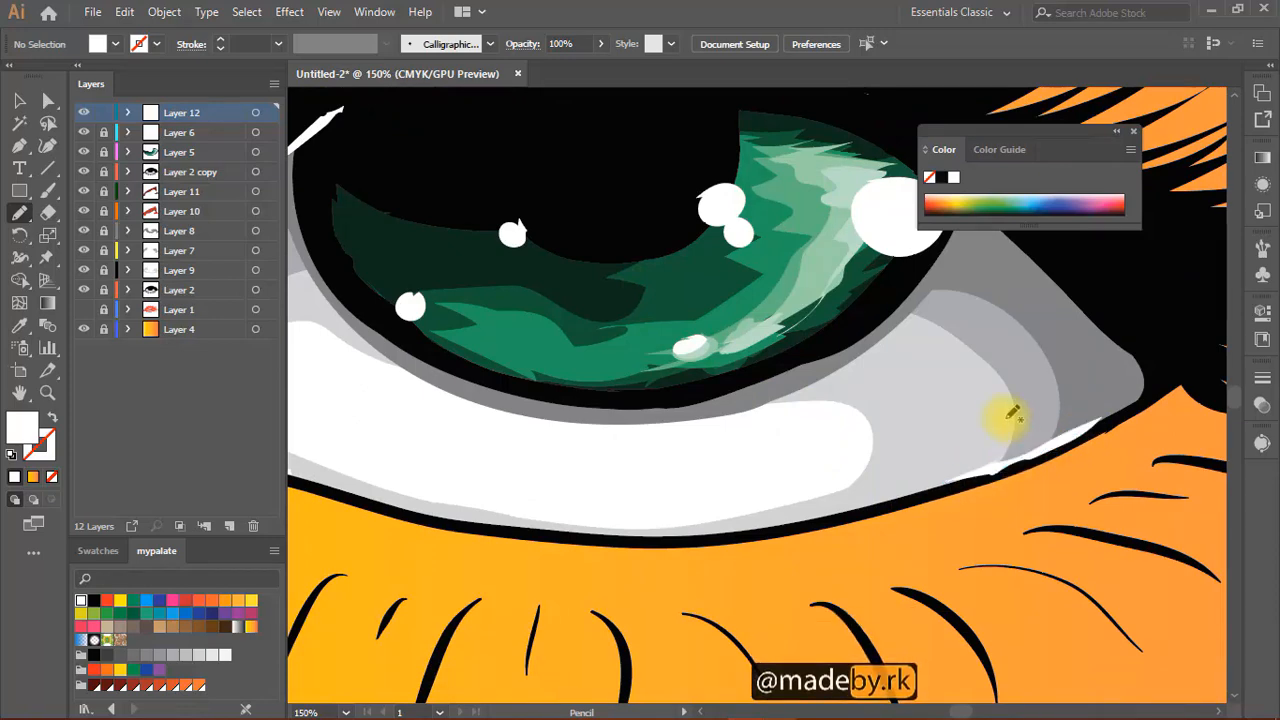
left_click_drag(963, 388, 875, 516)
left_click_drag(891, 383, 953, 425)
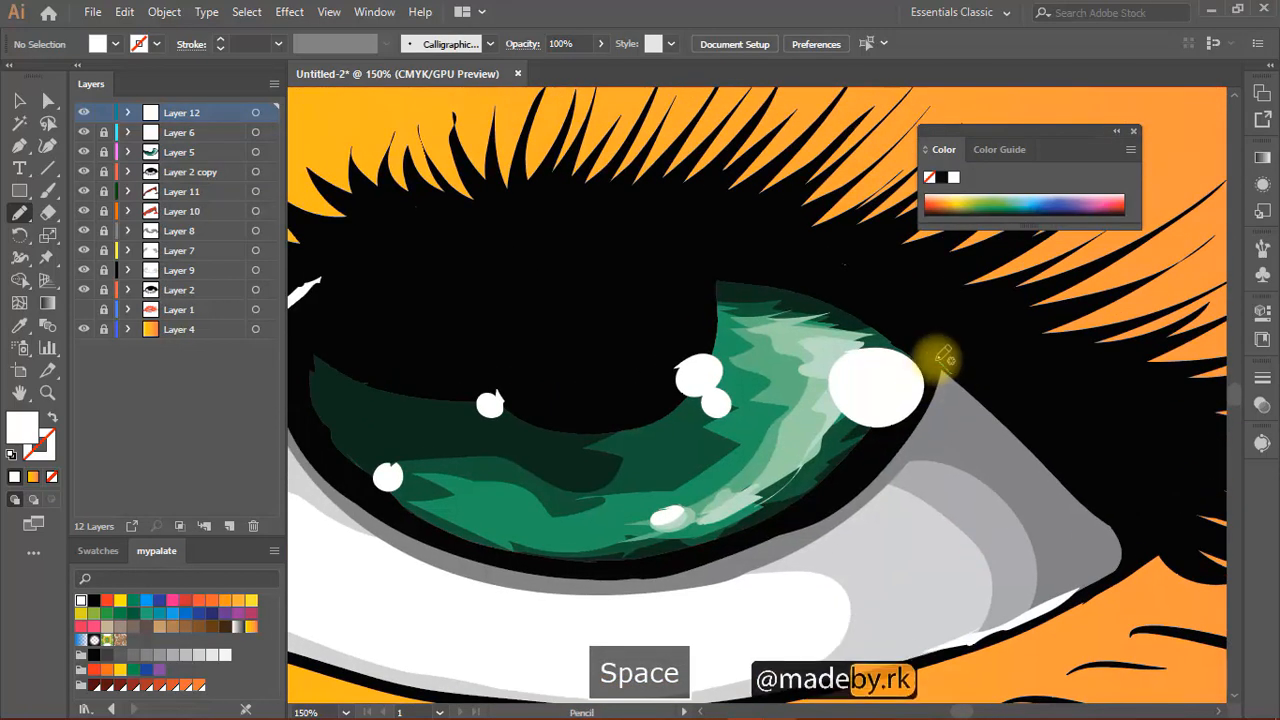
mouse_move(960, 381)
left_mouse_down()
mouse_move(913, 319)
mouse_move(906, 358)
left_mouse_up()
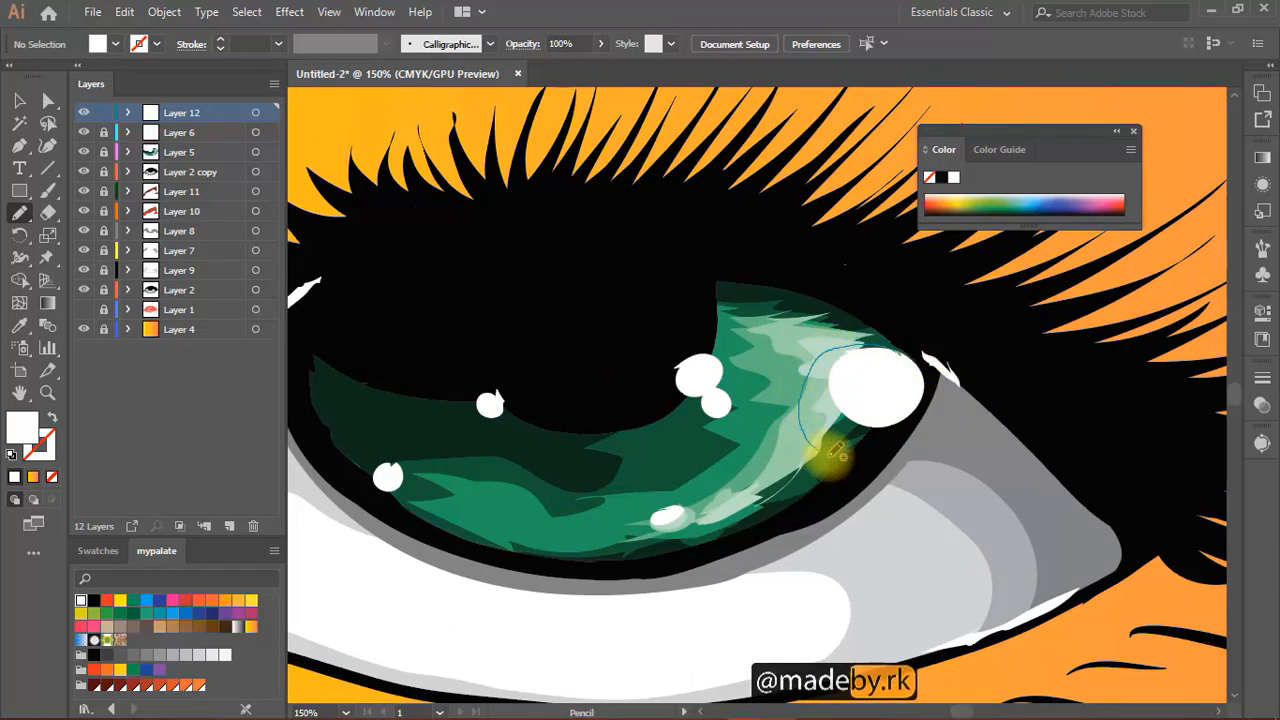
- Draw a slightly larger white circle over the big reflection at the iris's outer side, undoing the oversized first attempt
left_click_drag(862, 453, 878, 440)
key("ctrl+z")
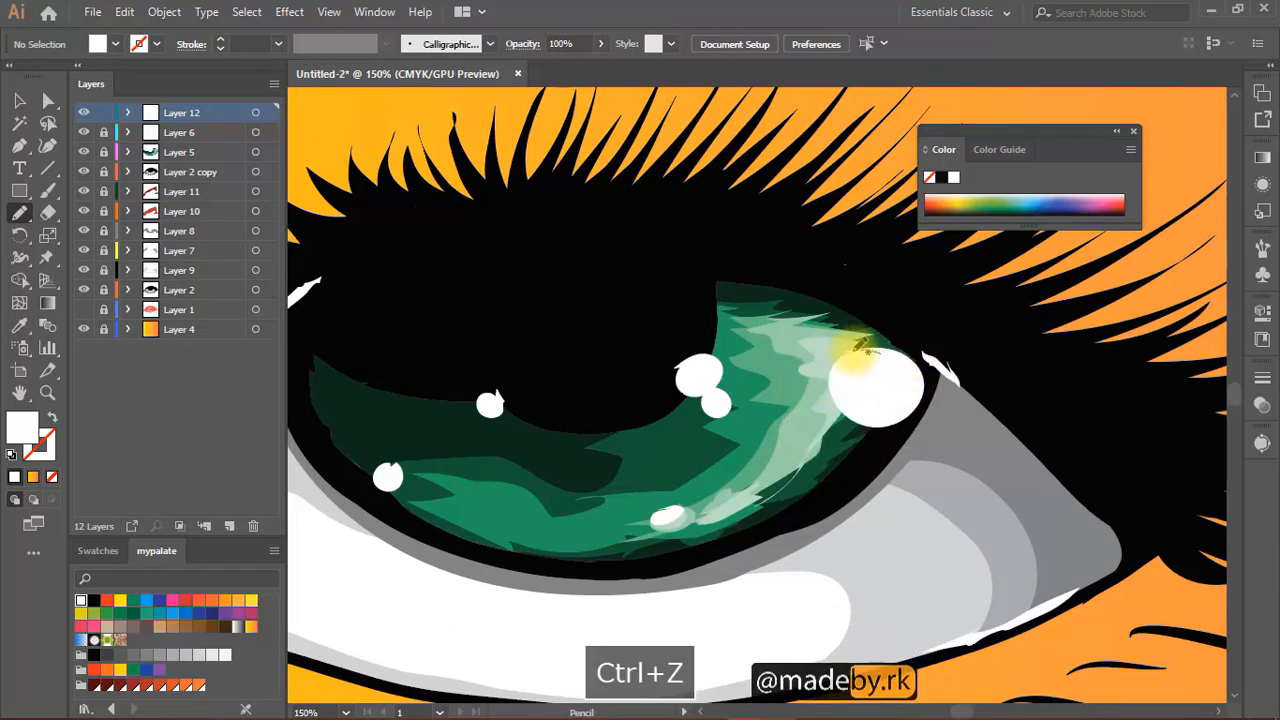
mouse_move(825, 400)
left_mouse_down()
mouse_move(886, 452)
mouse_move(912, 432)
mouse_move(926, 385)
mouse_move(905, 352)
left_mouse_up()
scroll(754, 407, "down", 4)
scroll(762, 498, "up", 1)
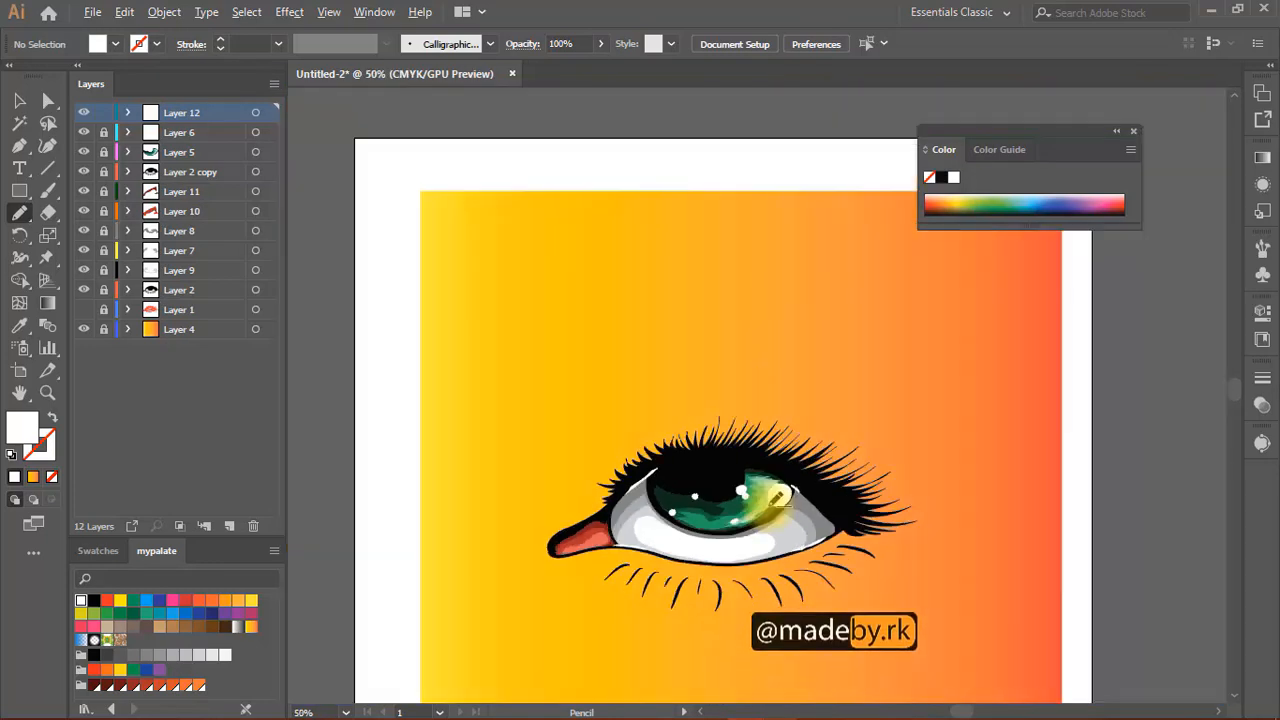
scroll(763, 475, "down", 1)
key("space")
left_click_drag(745, 365, 690, 305)
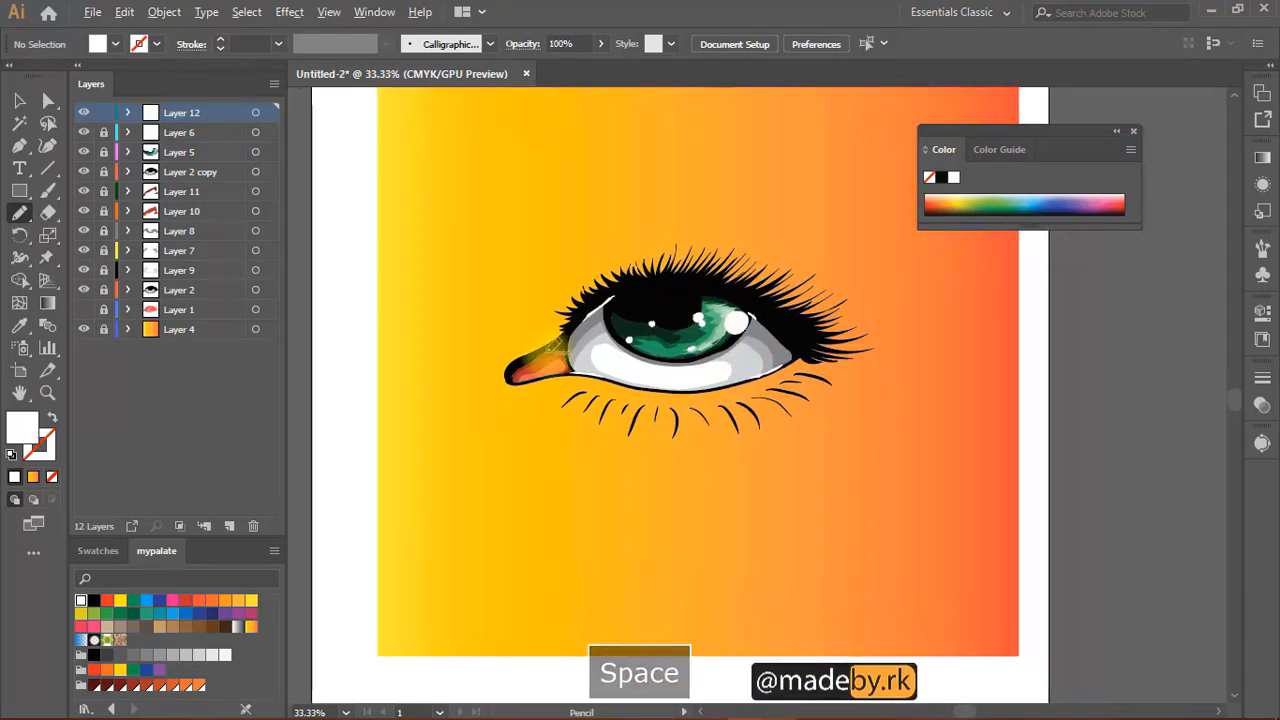
- Draw a wavy white highlight along the tear duct's lower edge and a small irregular one inside its pink area
scroll(560, 360, "up", 4)
left_click_drag(725, 308, 887, 243)
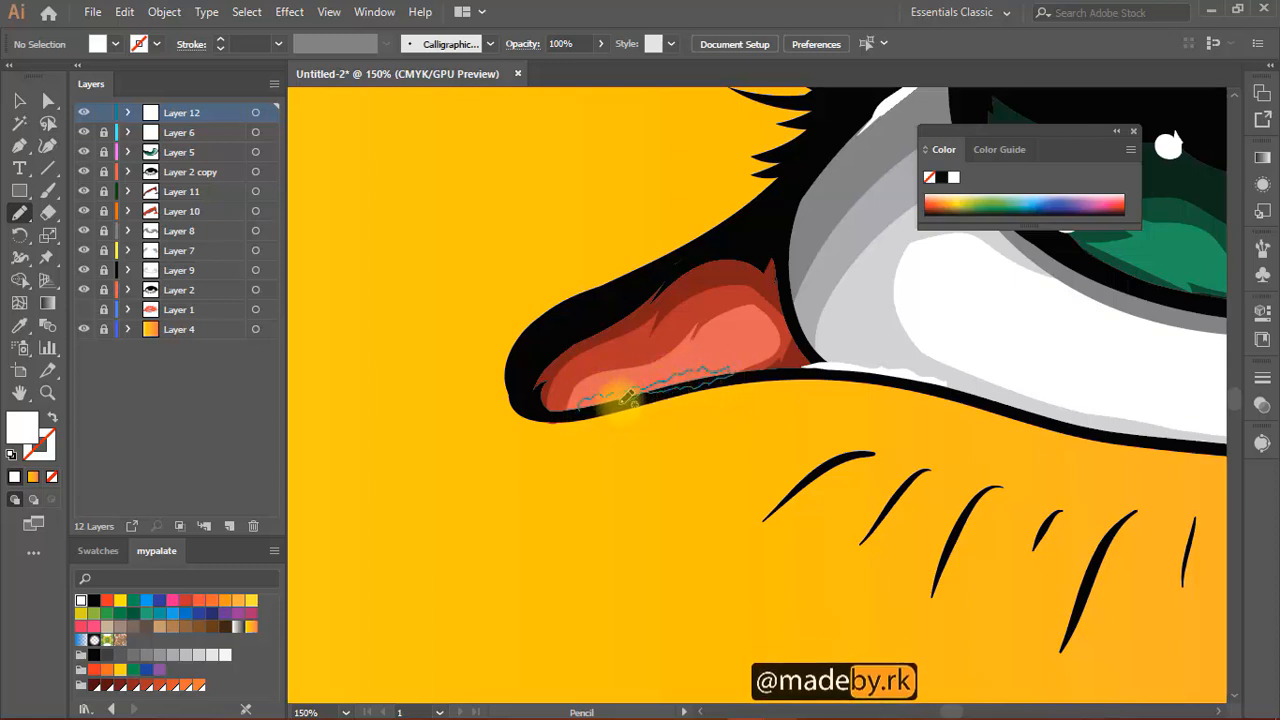
left_click_drag(592, 402, 584, 405)
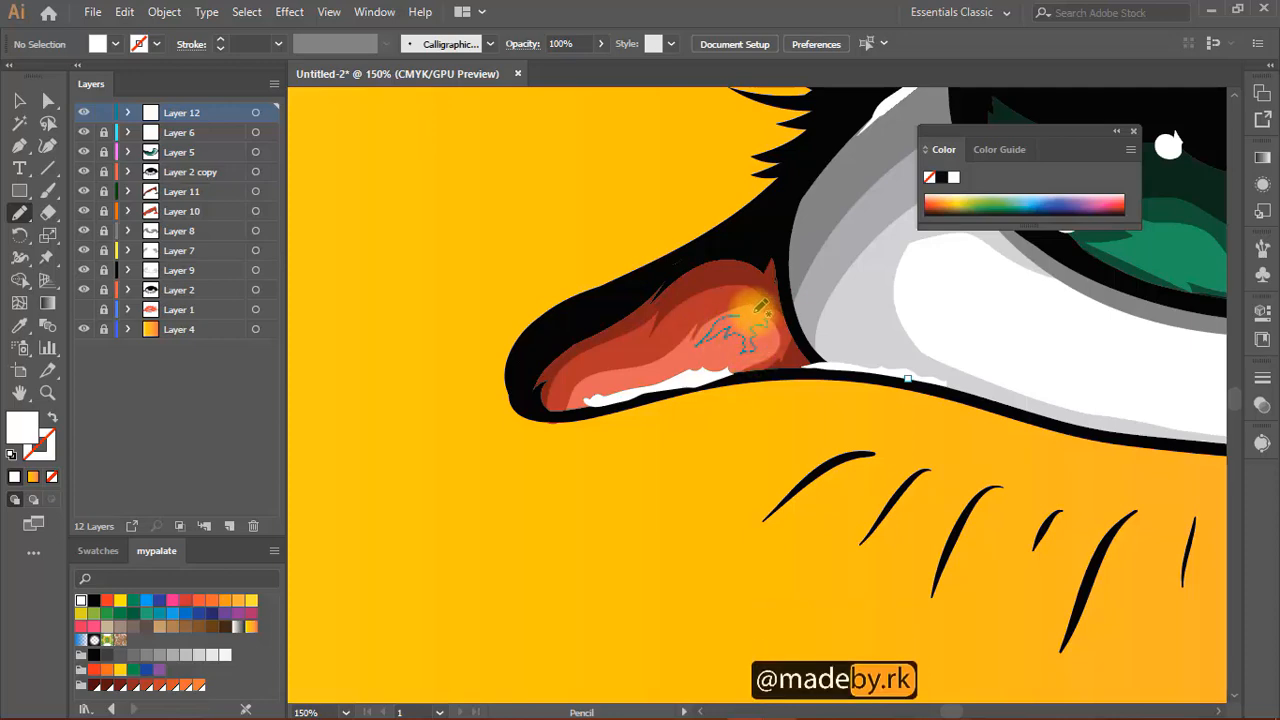
left_click_drag(757, 310, 768, 318)
scroll(748, 361, "down", 4)
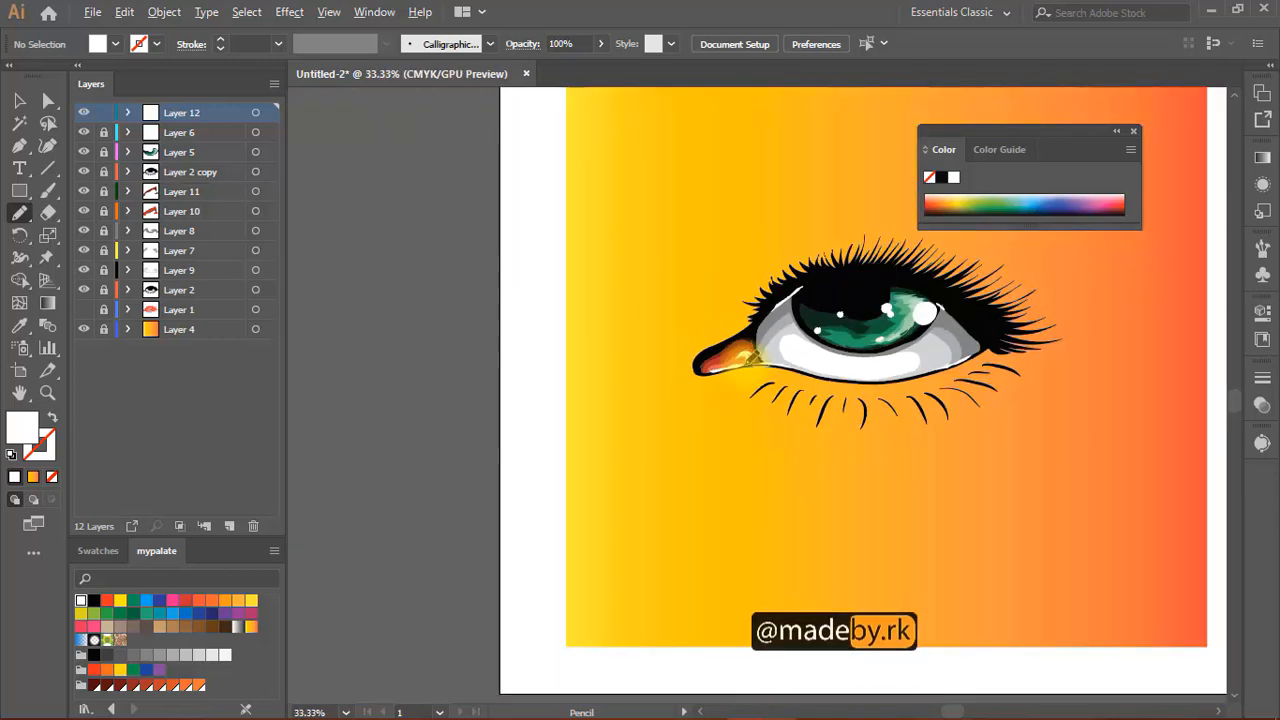
- Extend the white highlight beside the iris farther down the upper lid edge towards the outer corner
key("space")
left_click_drag(911, 309, 781, 298)
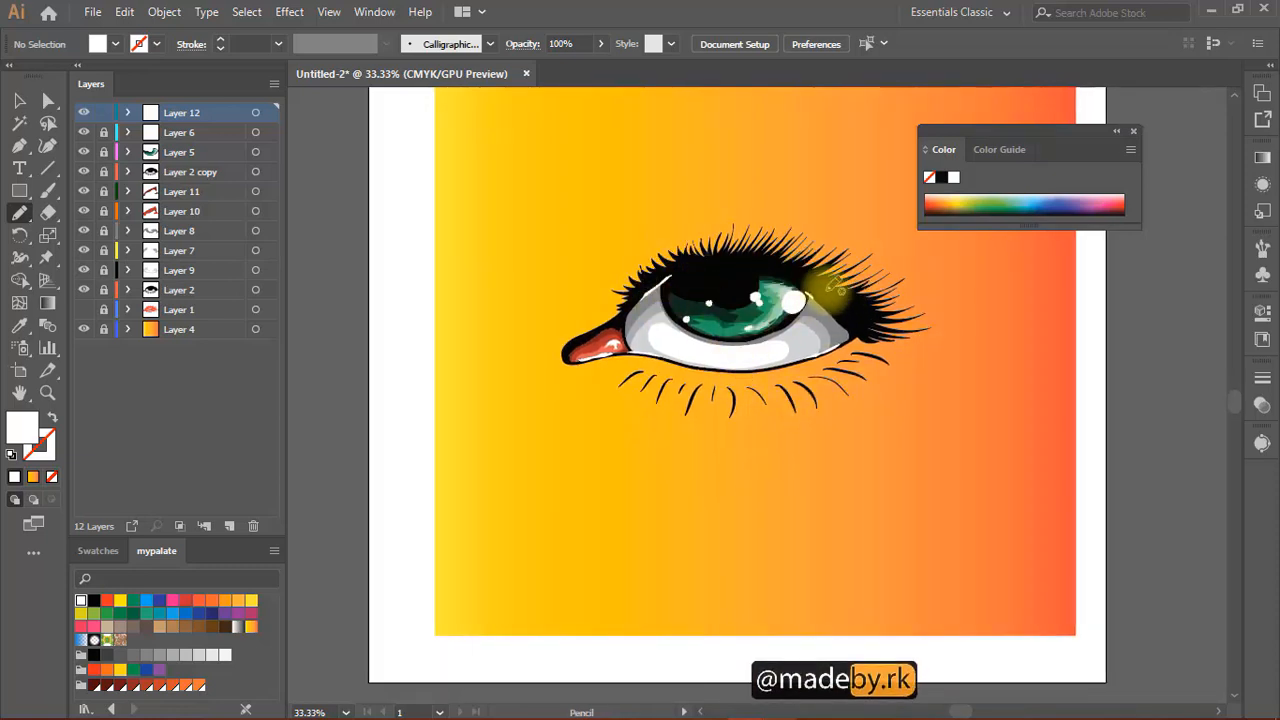
scroll(829, 300, "up", 5)
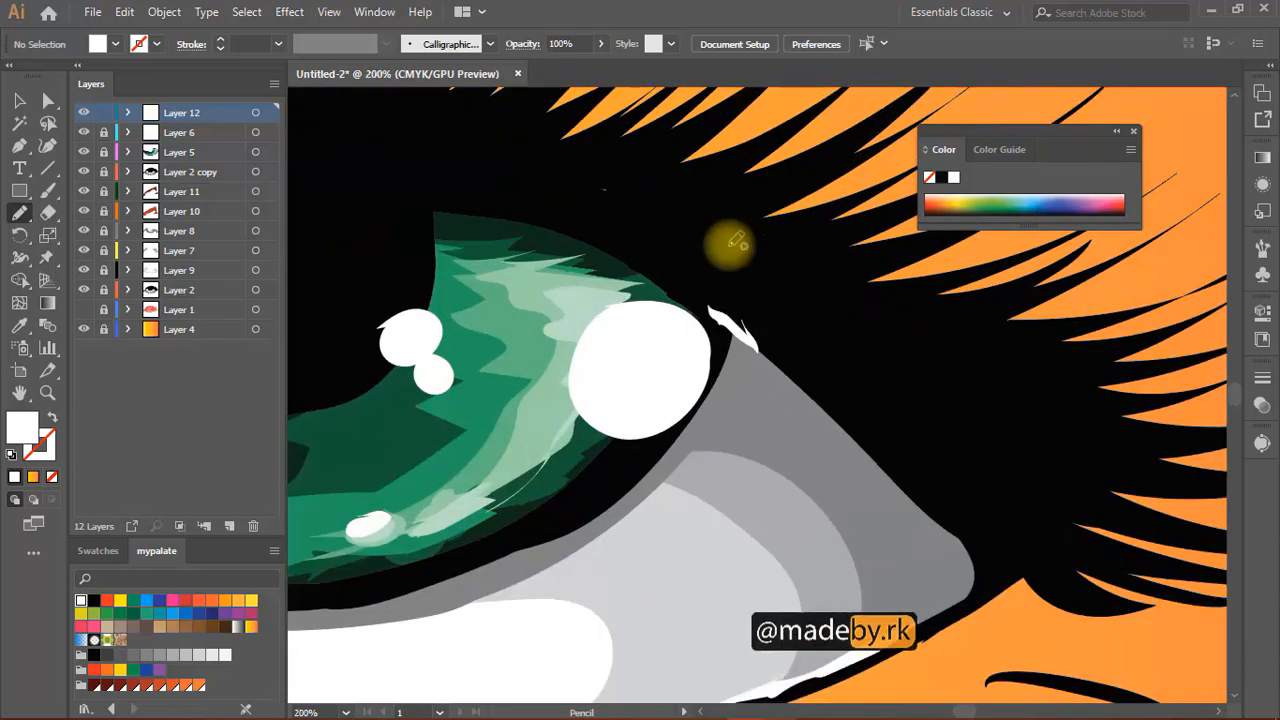
left_click_drag(760, 345, 805, 388)
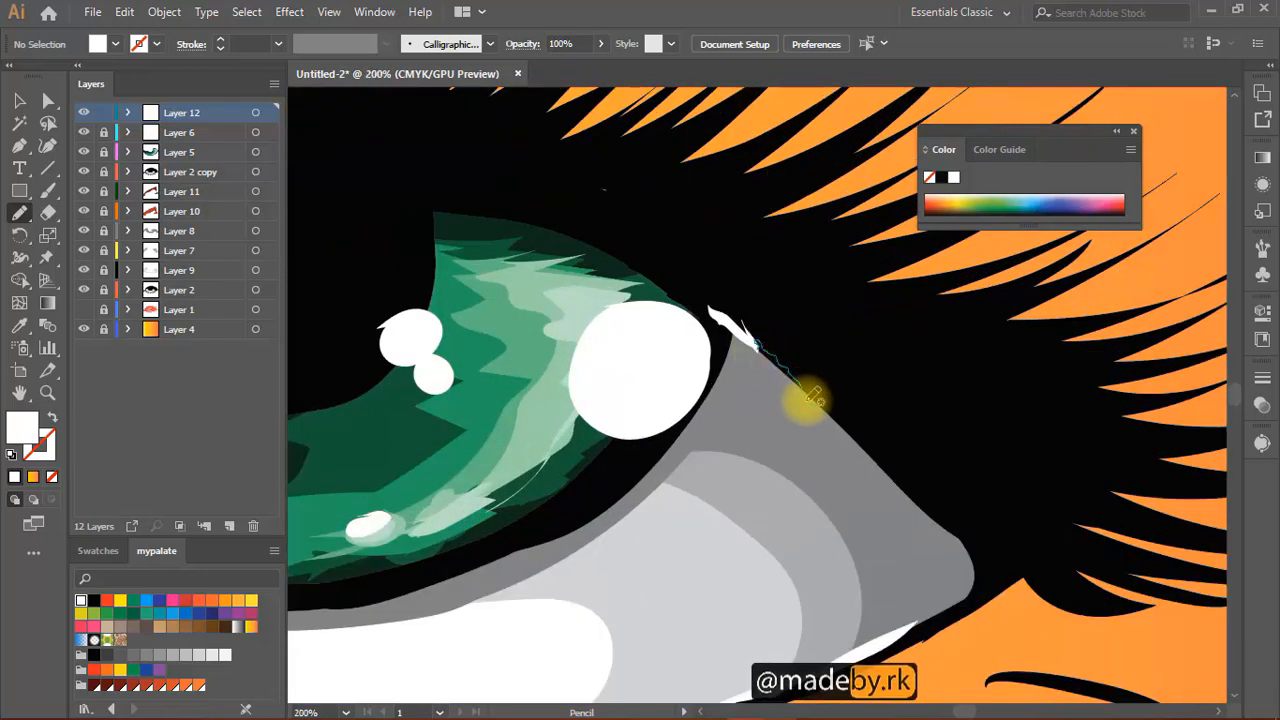
left_click_drag(757, 345, 800, 349)
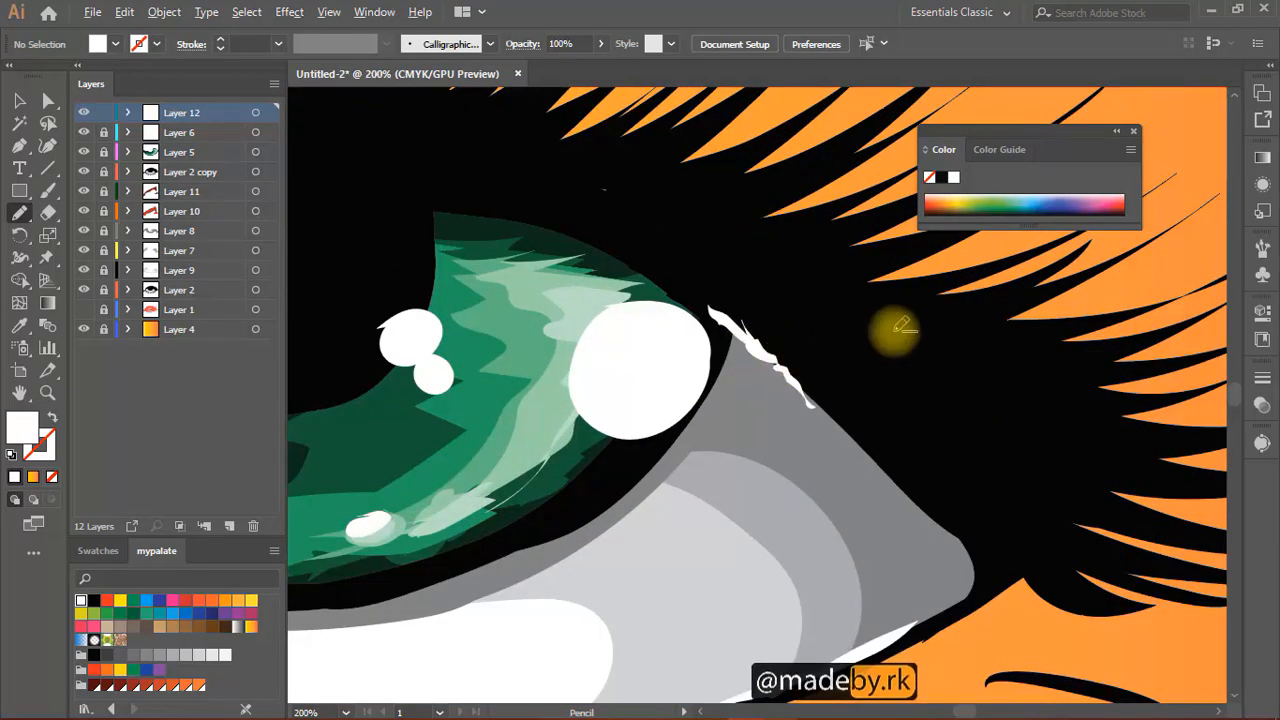
scroll(1114, 437, "down", 4)
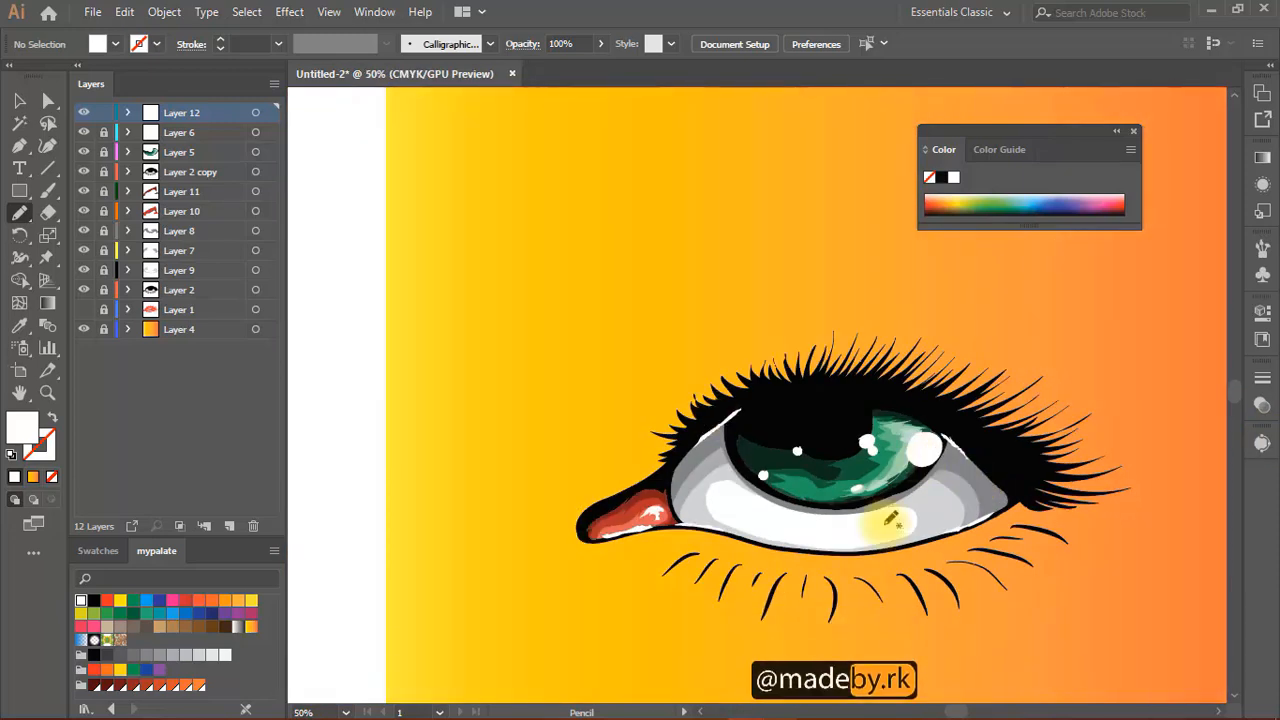
- Lock Layer 12 with the white highlights and add a new layer above it
scroll(890, 510, "down", 4)
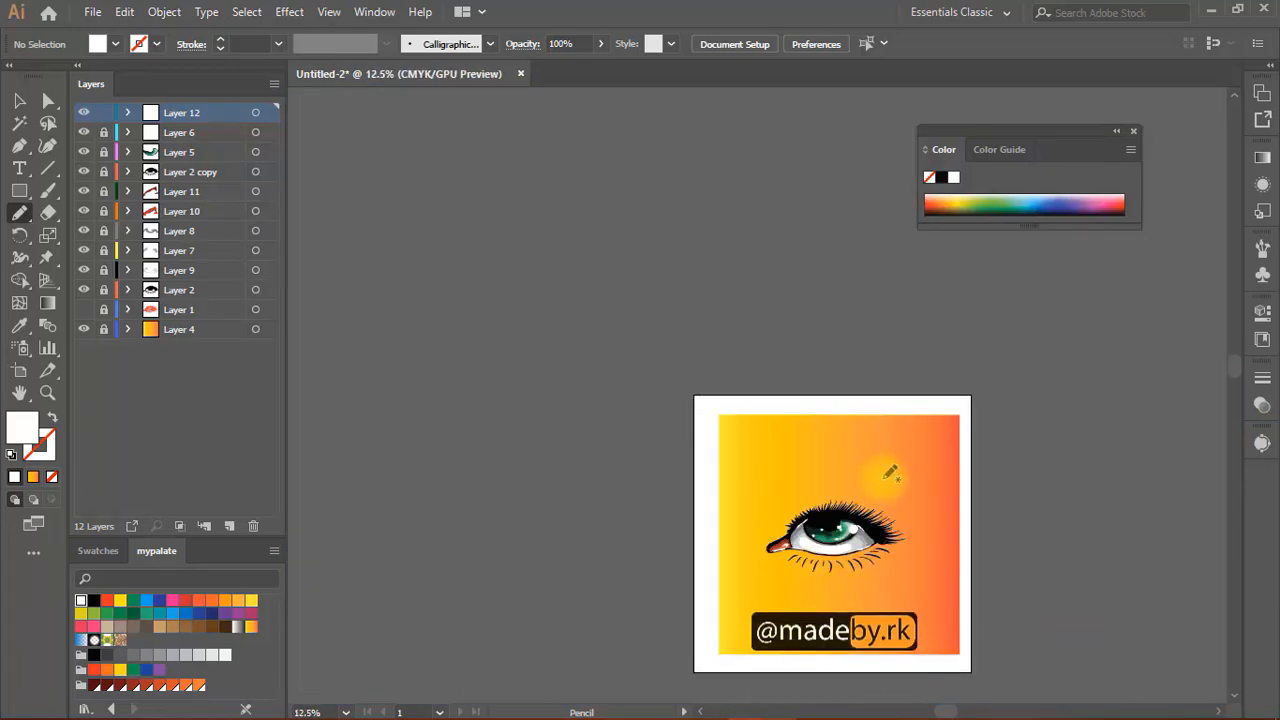
scroll(879, 507, "down", 2)
scroll(840, 444, "up", 3)
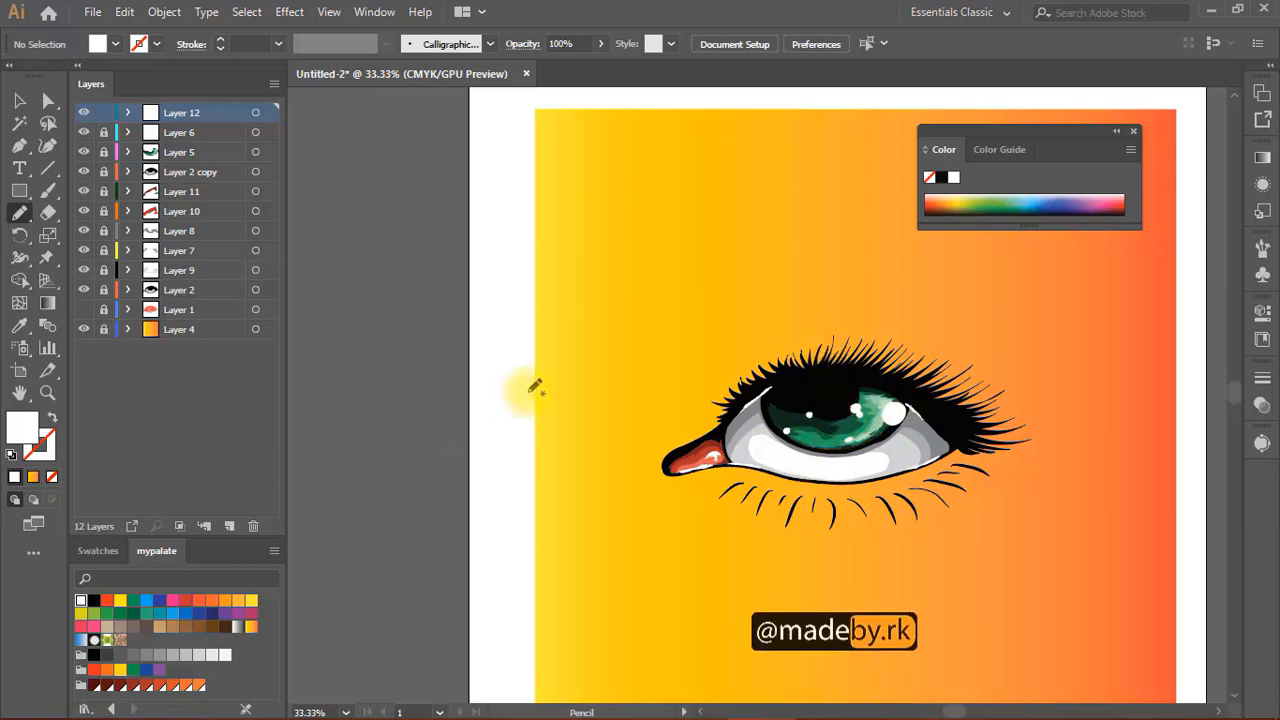
key("space")
left_click_drag(672, 430, 544, 355)
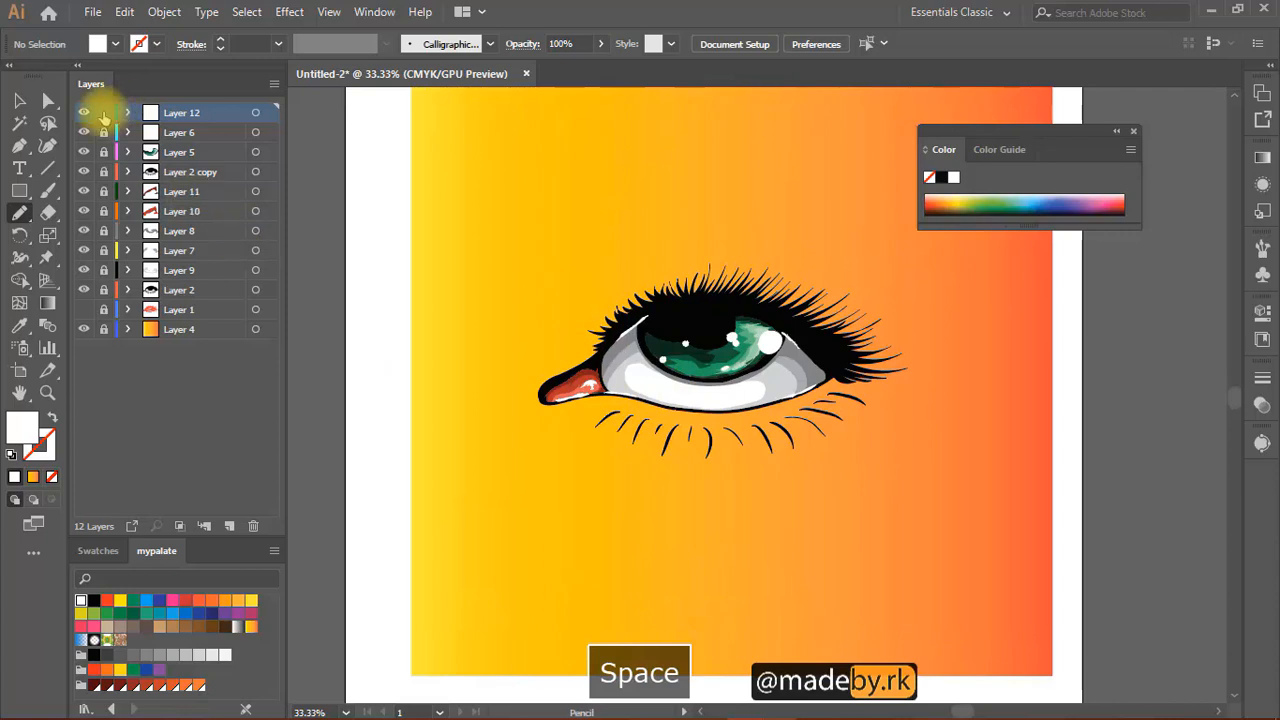
left_click(229, 525)
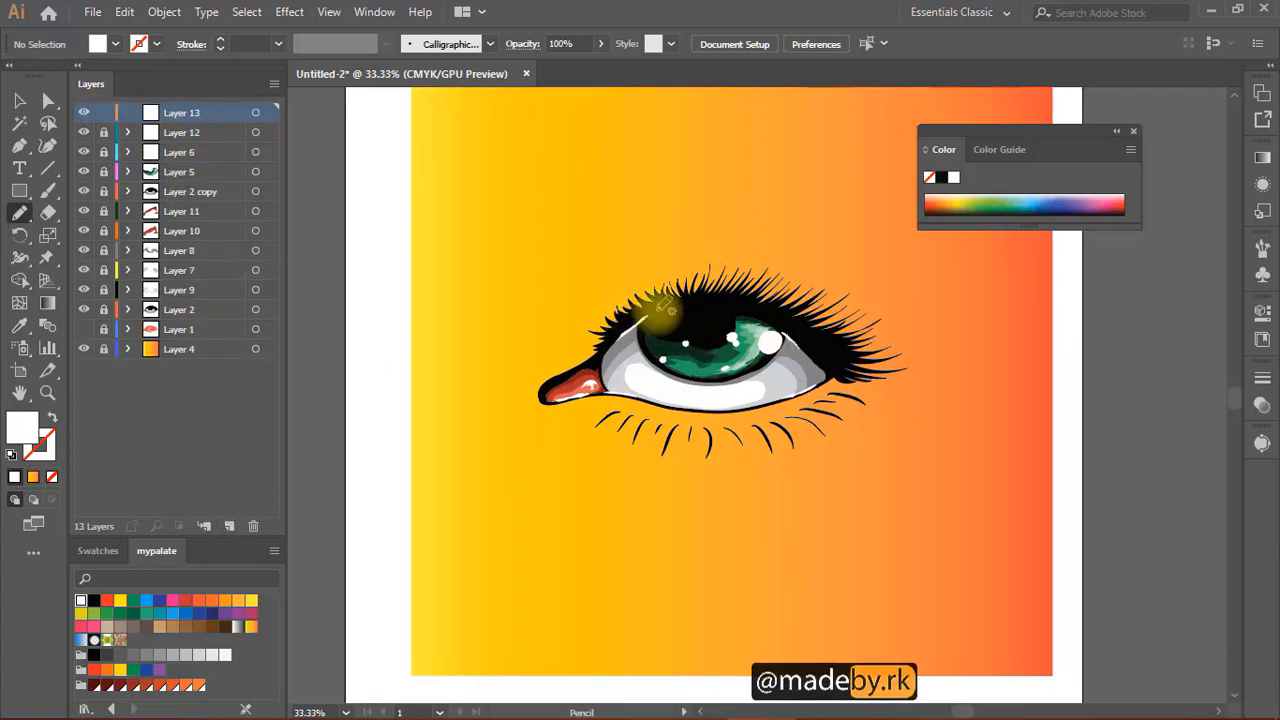
- Set the fill to none and apply the white-to-black gradient swatch to the stroke
left_click(52, 419)
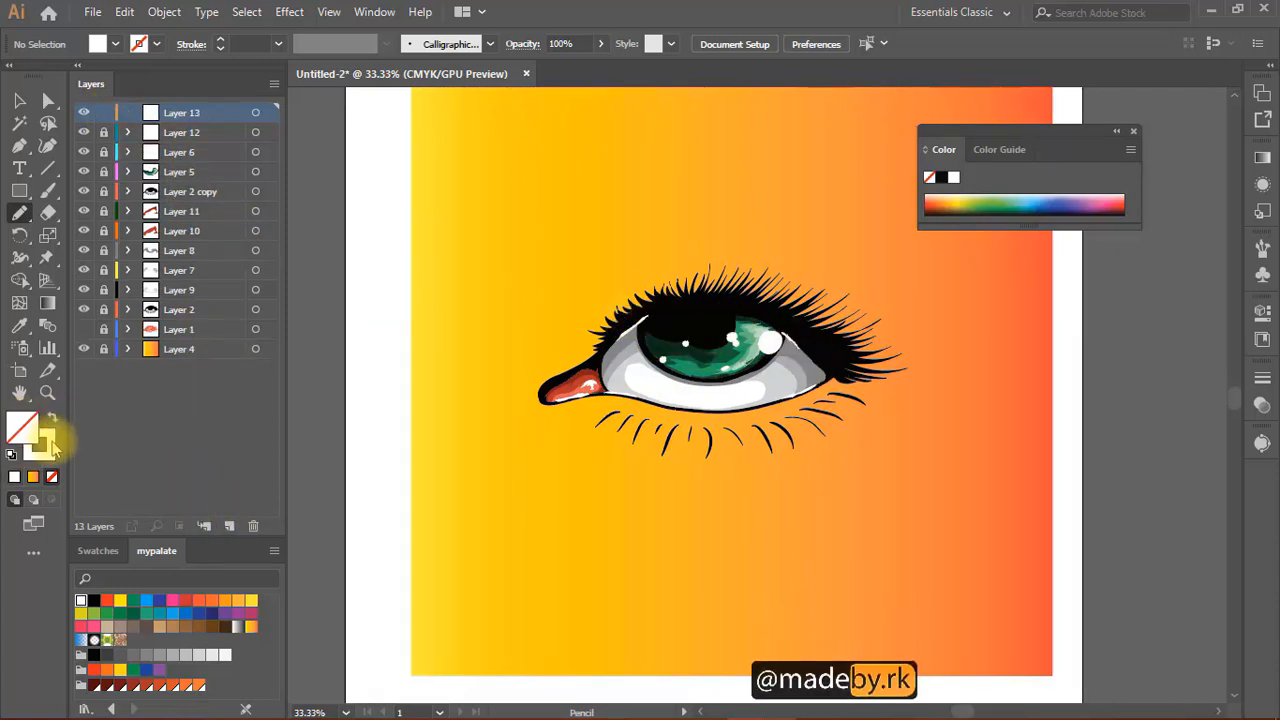
left_click(48, 442)
left_click(32, 478)
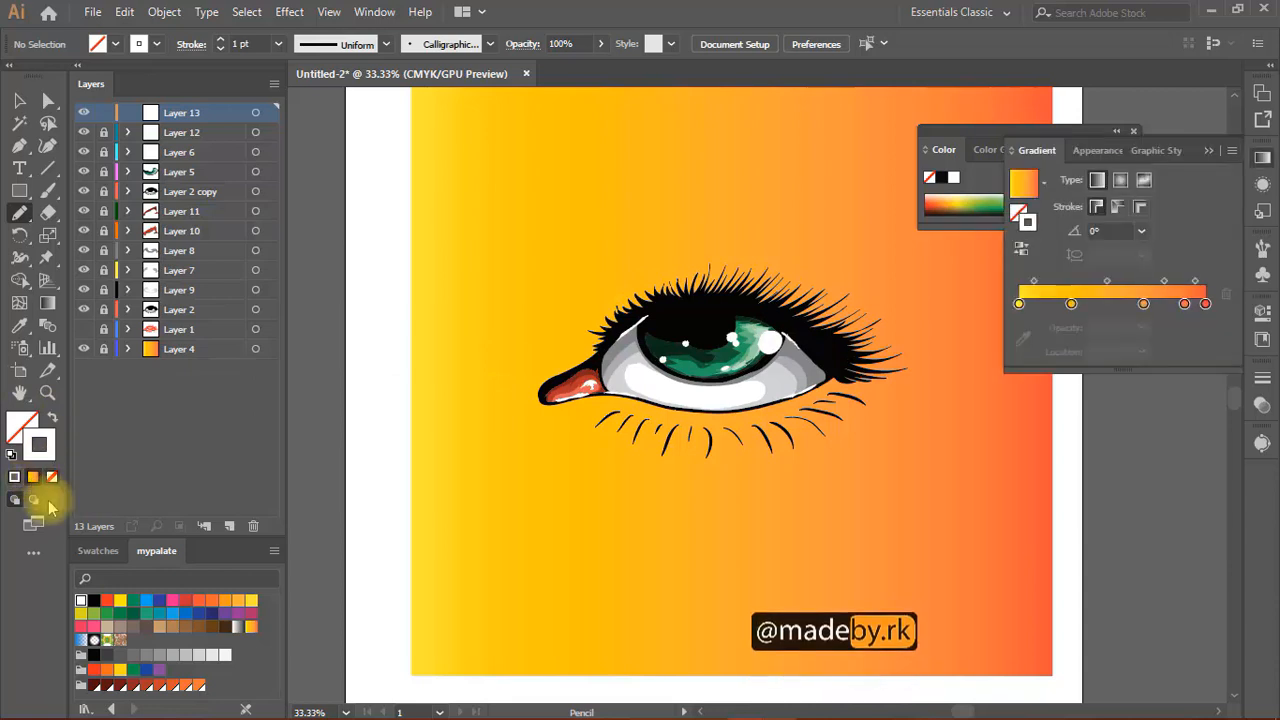
left_click(238, 626)
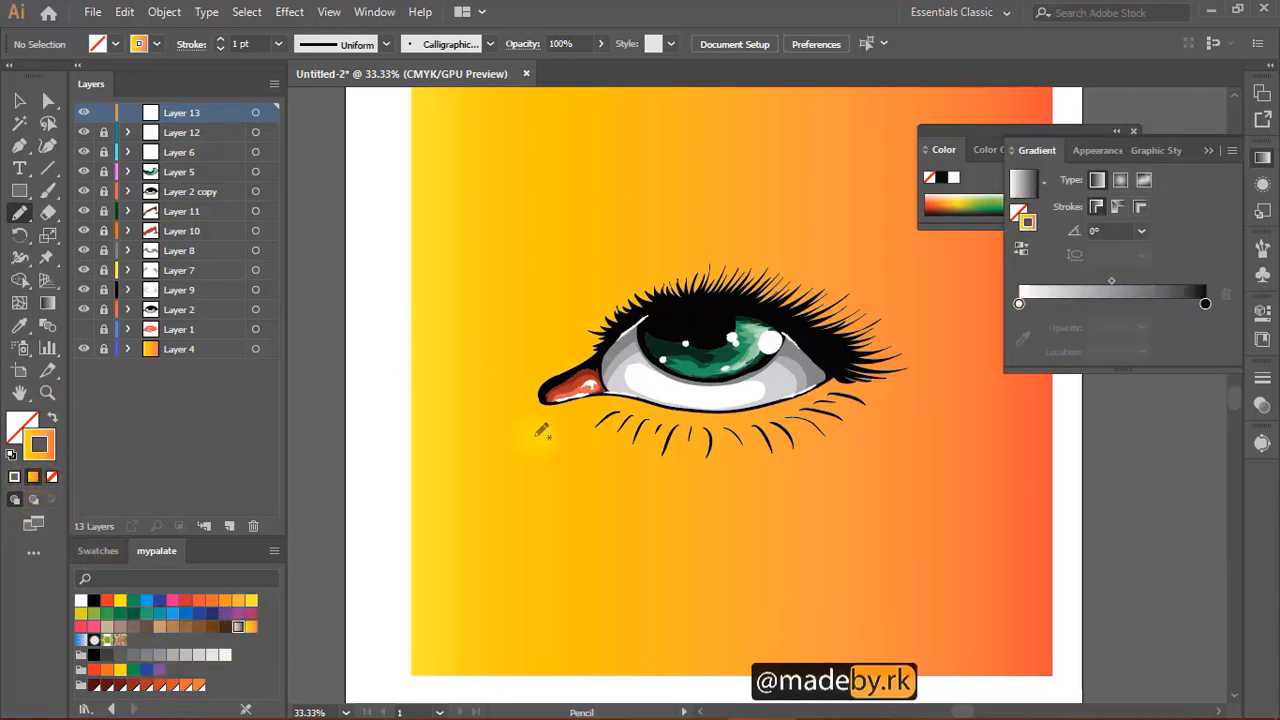
- Rework the stroke gradient to run from black through a grey middle stop back to black
left_click(1120, 303)
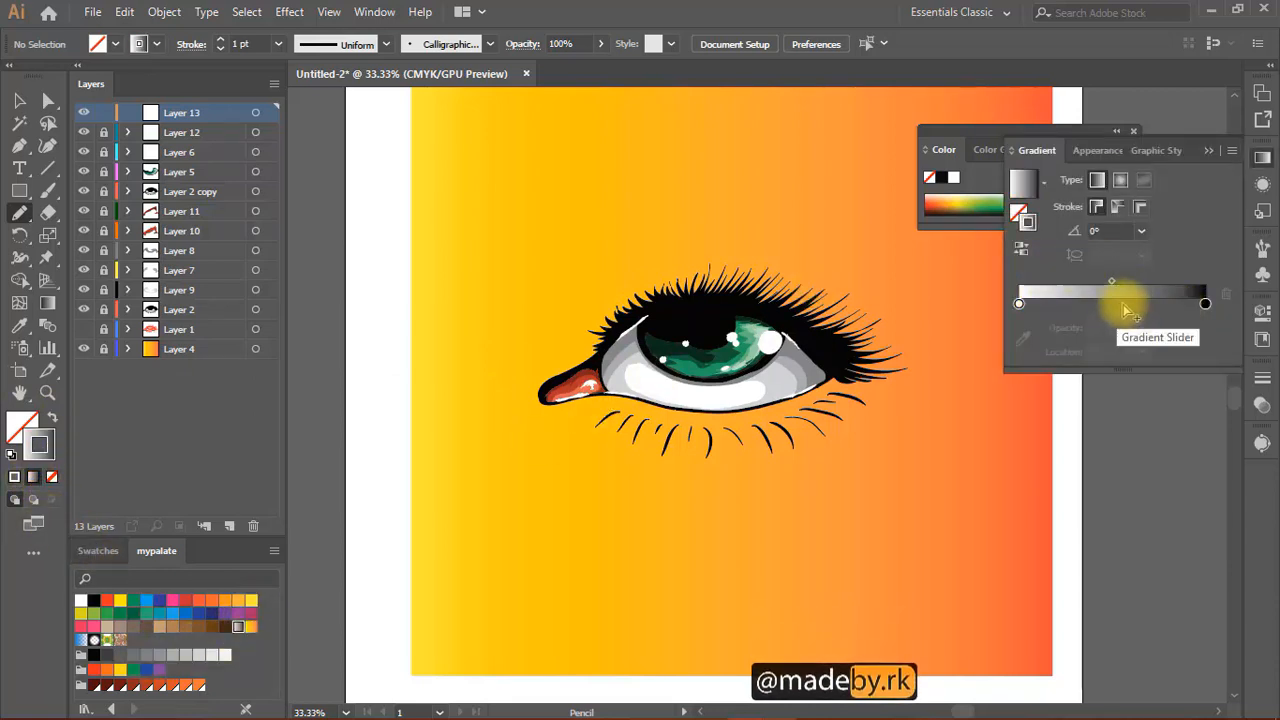
left_click(1019, 303)
left_click(1024, 340)
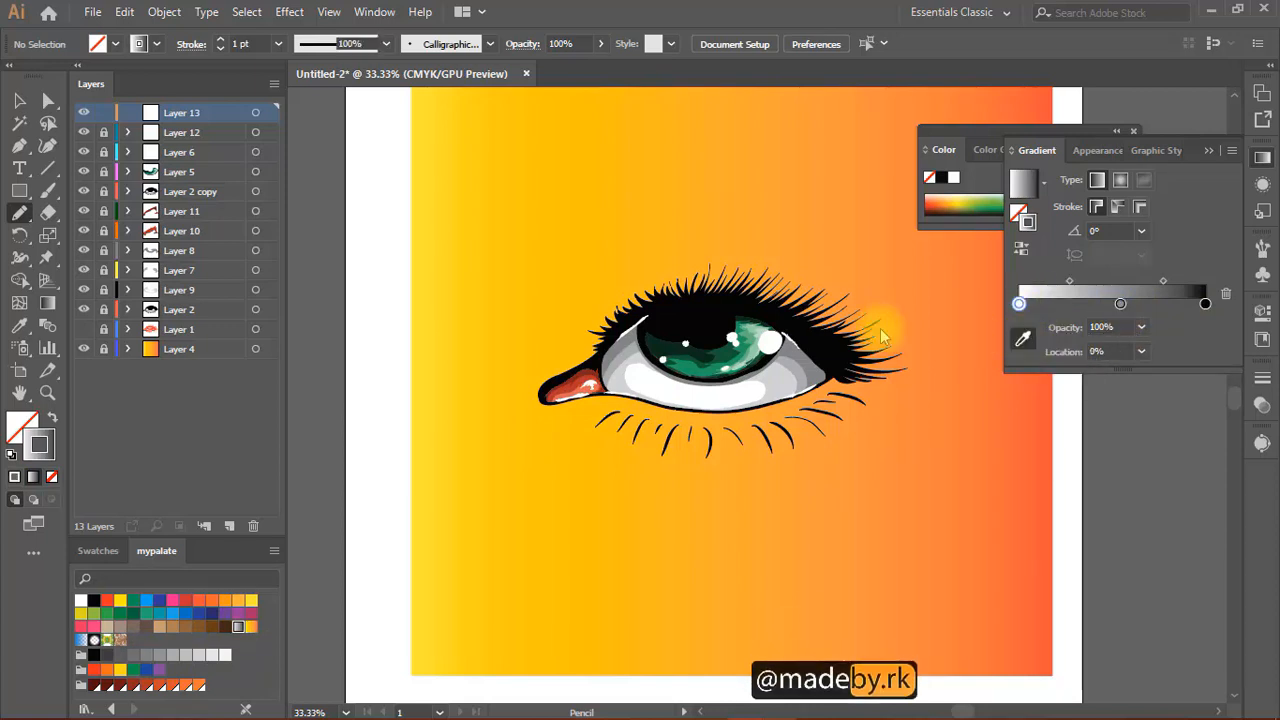
left_click(825, 345)
left_click(1120, 303)
left_click_drag(1120, 305, 1064, 282)
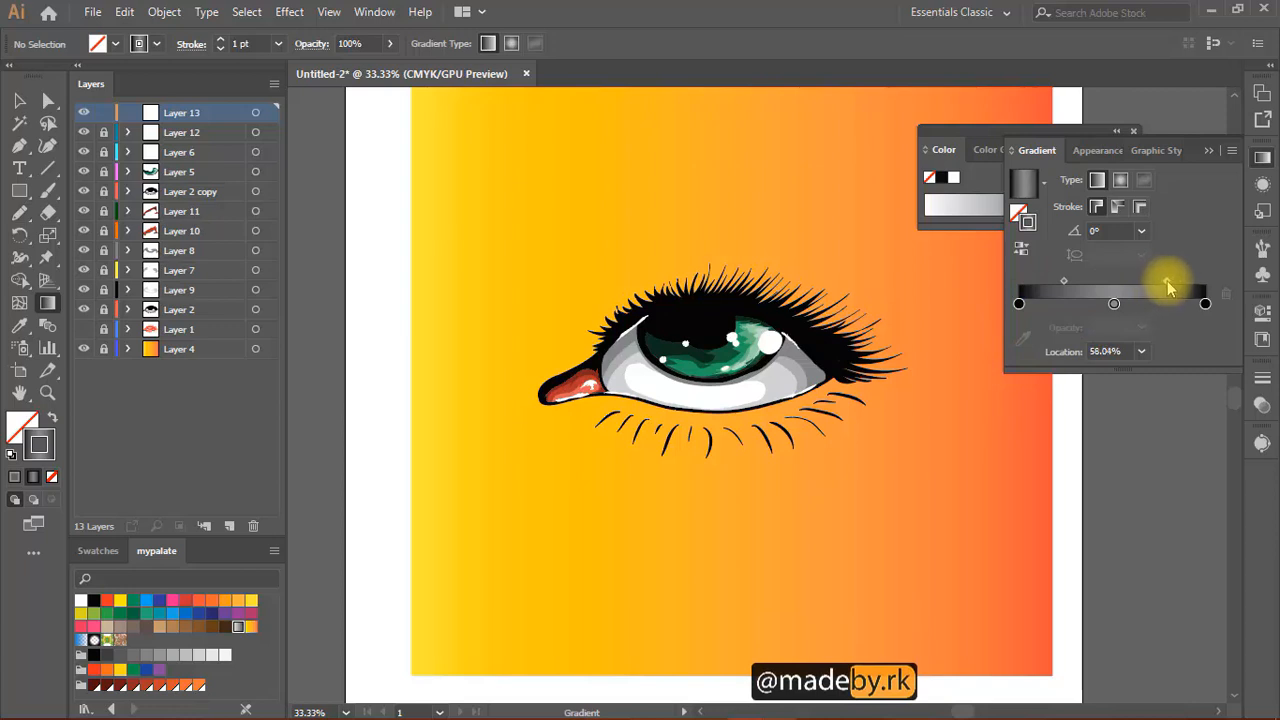
left_click(1209, 152)
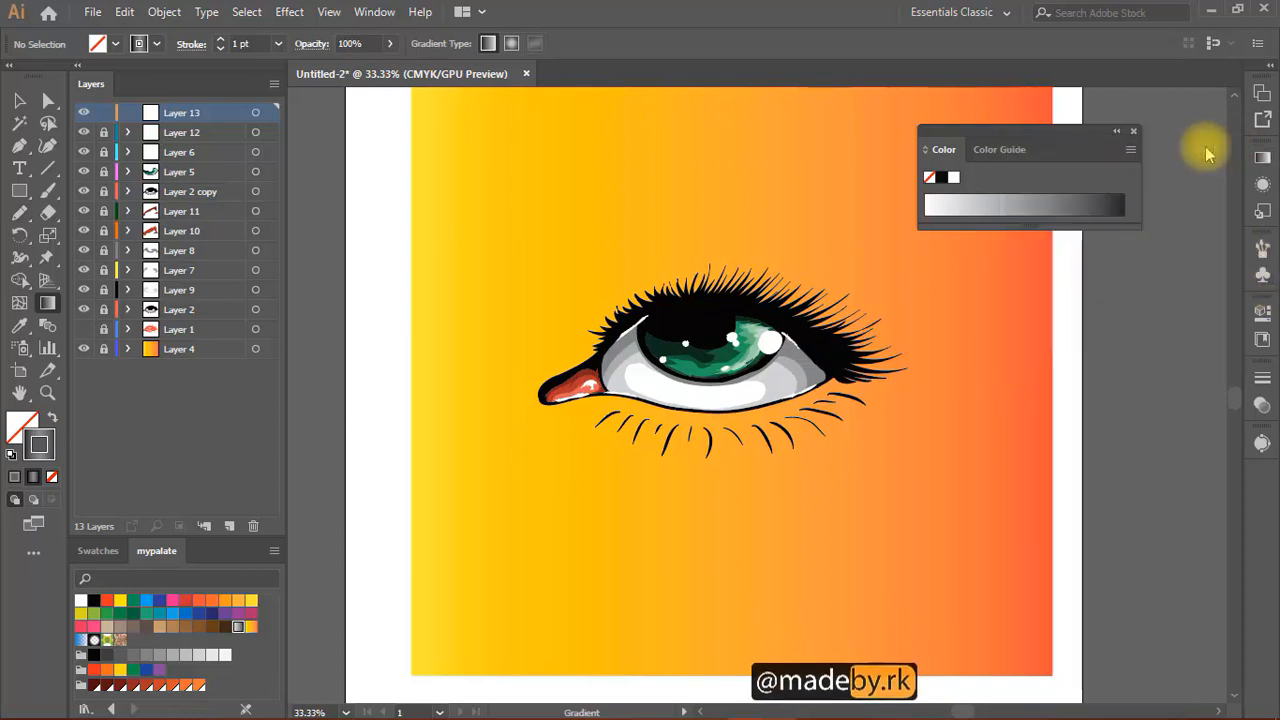
- Put away the Color panel and set the Paintbrush stroke weight to 2 pt
left_click(1117, 132)
left_click(947, 132)
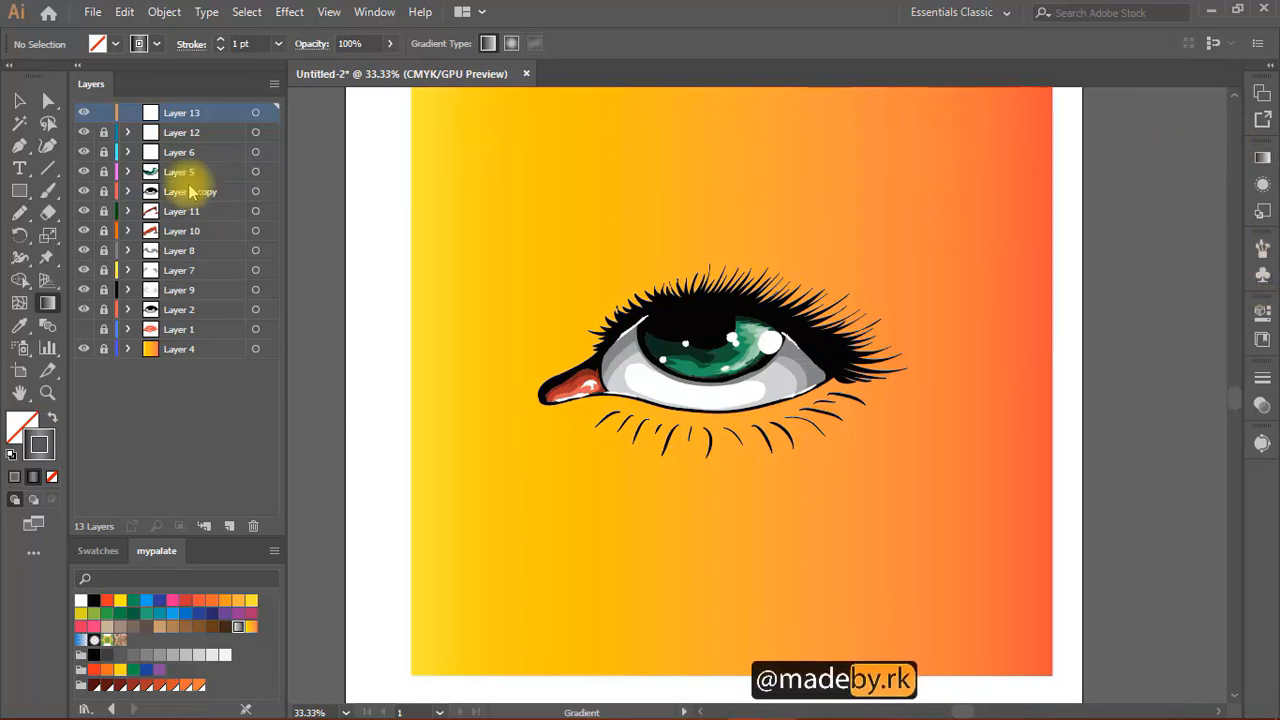
left_click(47, 190)
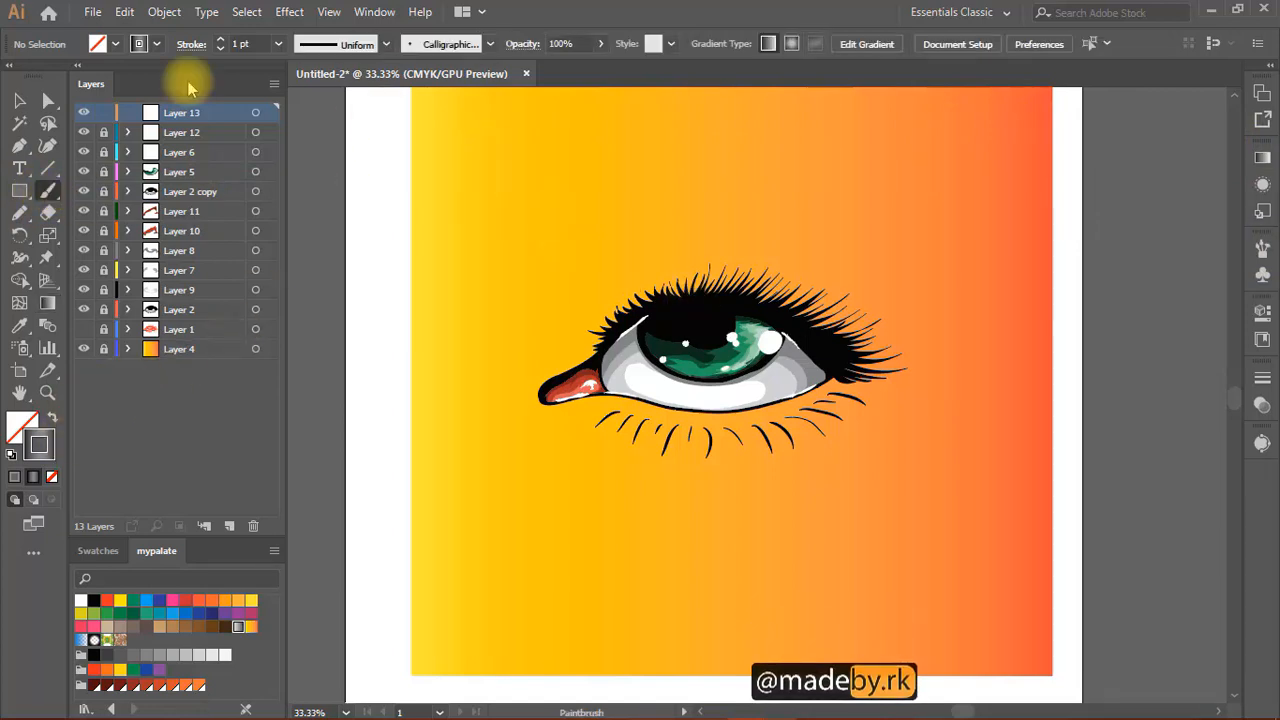
left_click(279, 48)
left_click(318, 140)
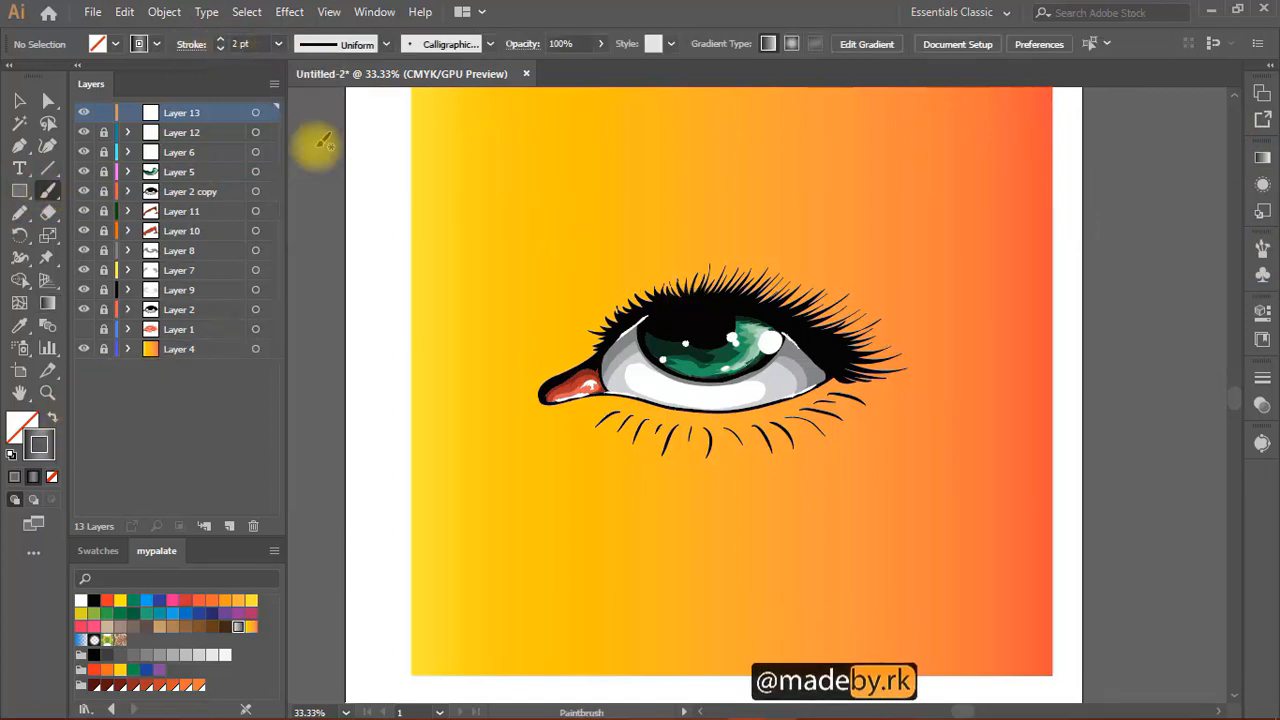
- Paint thin curved grey gradient strokes over the black lashes at the eye's outer corner, undoing and redrawing the misplaced ones
scroll(844, 339, "up", 2)
key("space")
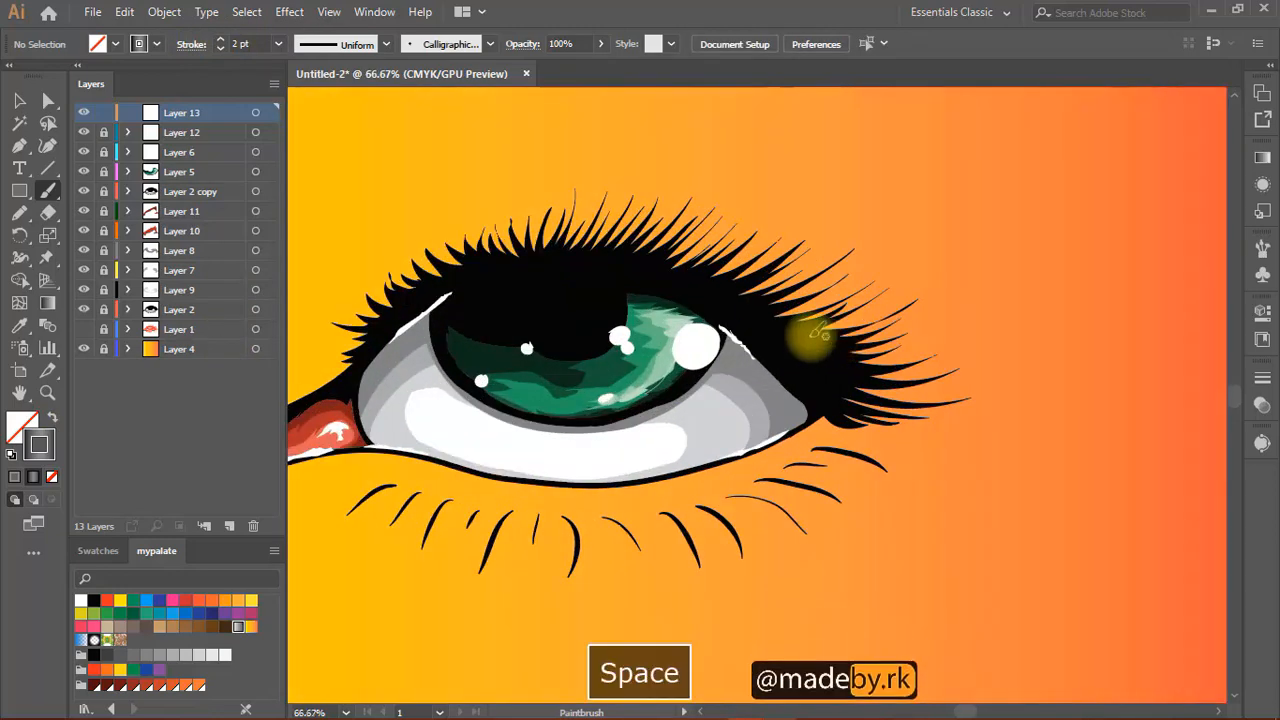
mouse_move(803, 337)
left_mouse_down()
mouse_move(692, 358)
mouse_move(767, 369)
mouse_move(815, 356)
left_mouse_up()
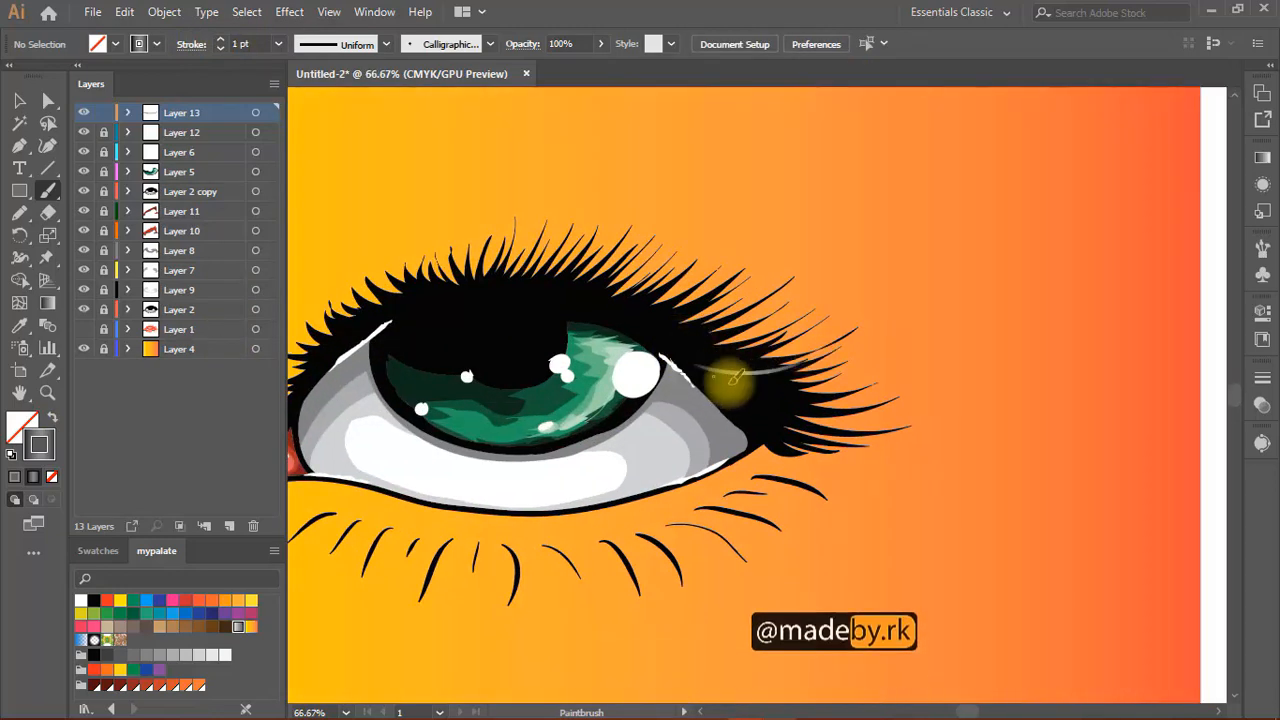
left_click_drag(724, 382, 797, 381)
left_click_drag(737, 391, 848, 423)
key("ctrl+z")
mouse_move(735, 387)
left_mouse_down()
mouse_move(846, 416)
mouse_move(836, 409)
left_mouse_up()
key("ctrl+z")
left_click_drag(744, 389, 846, 413)
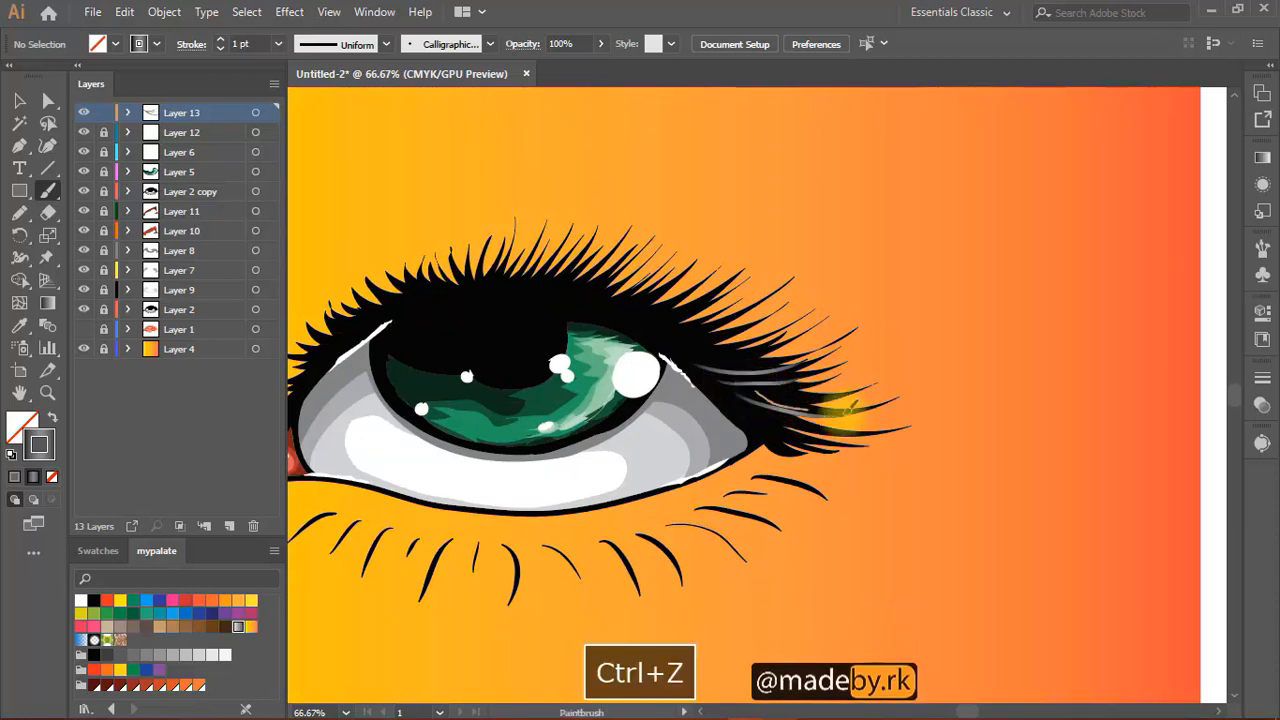
left_click_drag(764, 391, 822, 392)
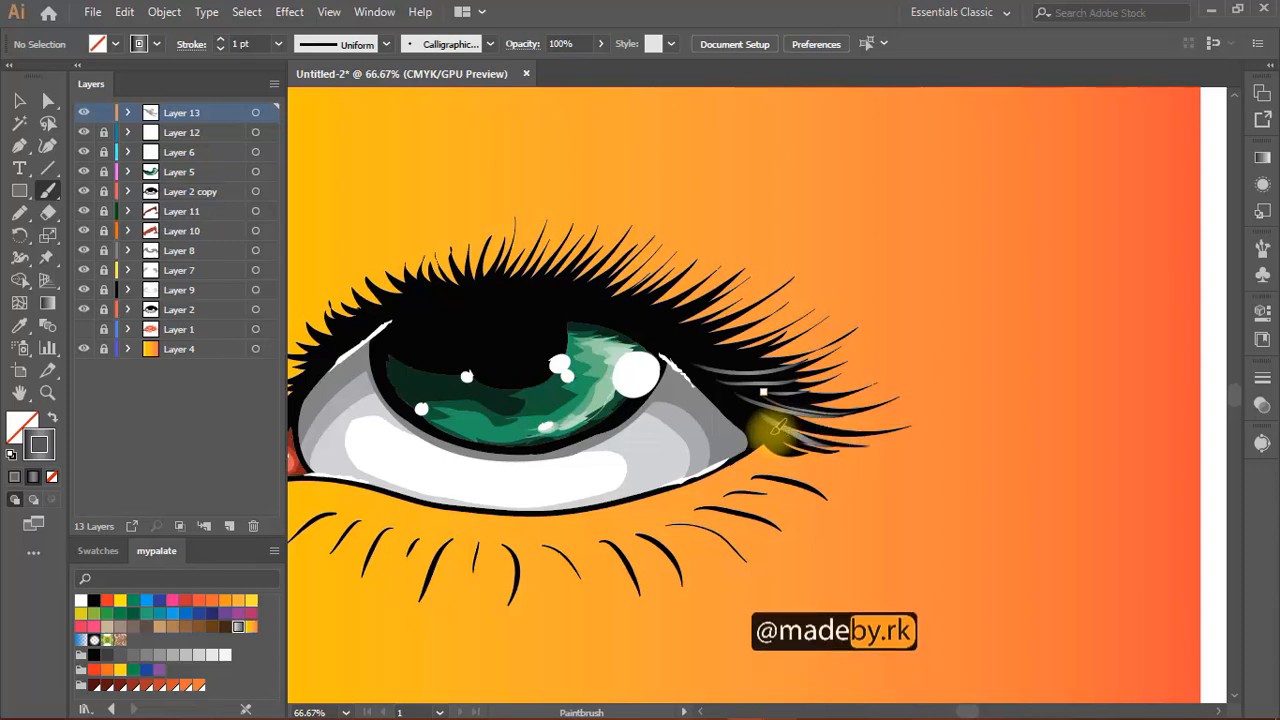
- Continue the fine grey gradient strokes along the rest of the upper lashes as far as the inner corner
key("space")
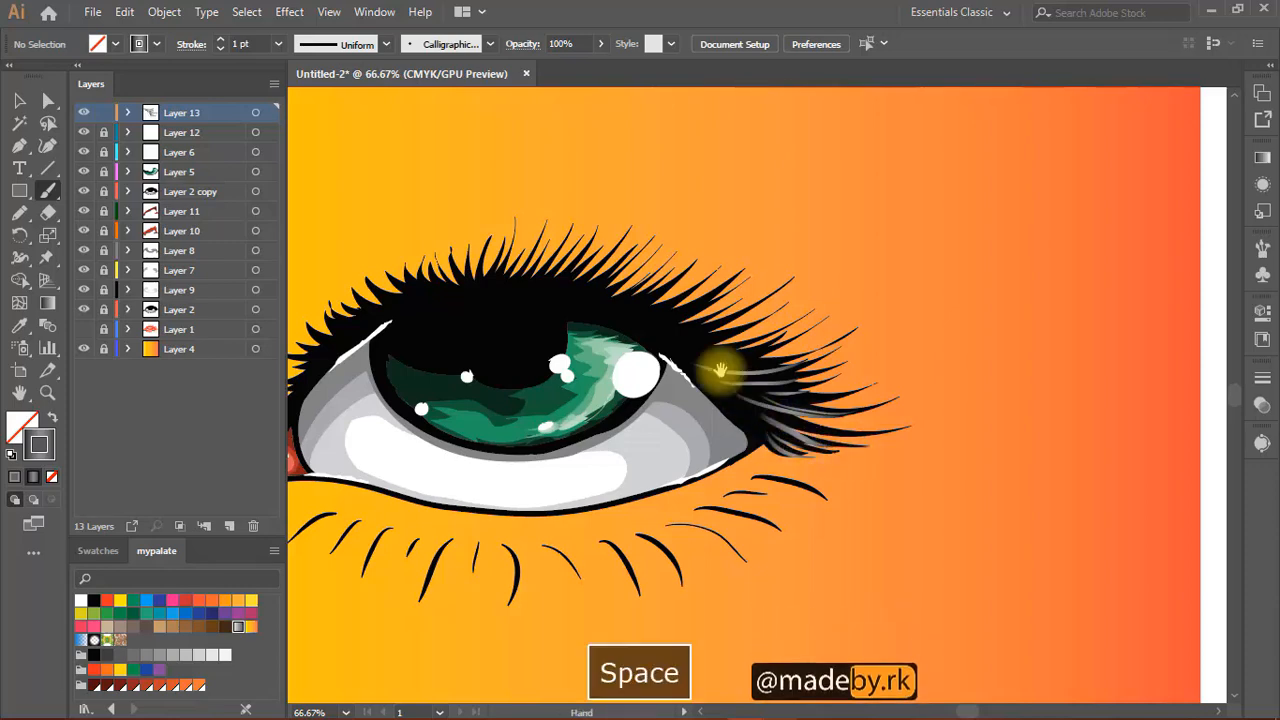
left_click_drag(723, 371, 907, 427)
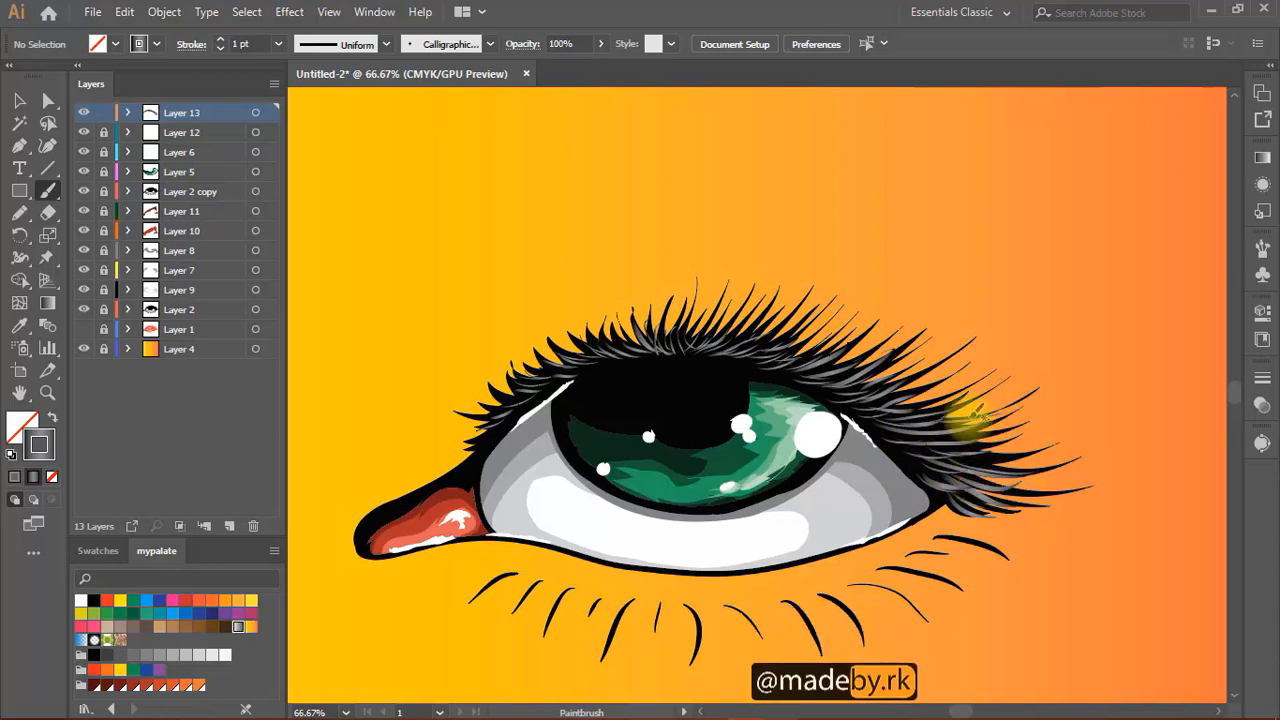
key("space")
left_click_drag(791, 369, 700, 448)
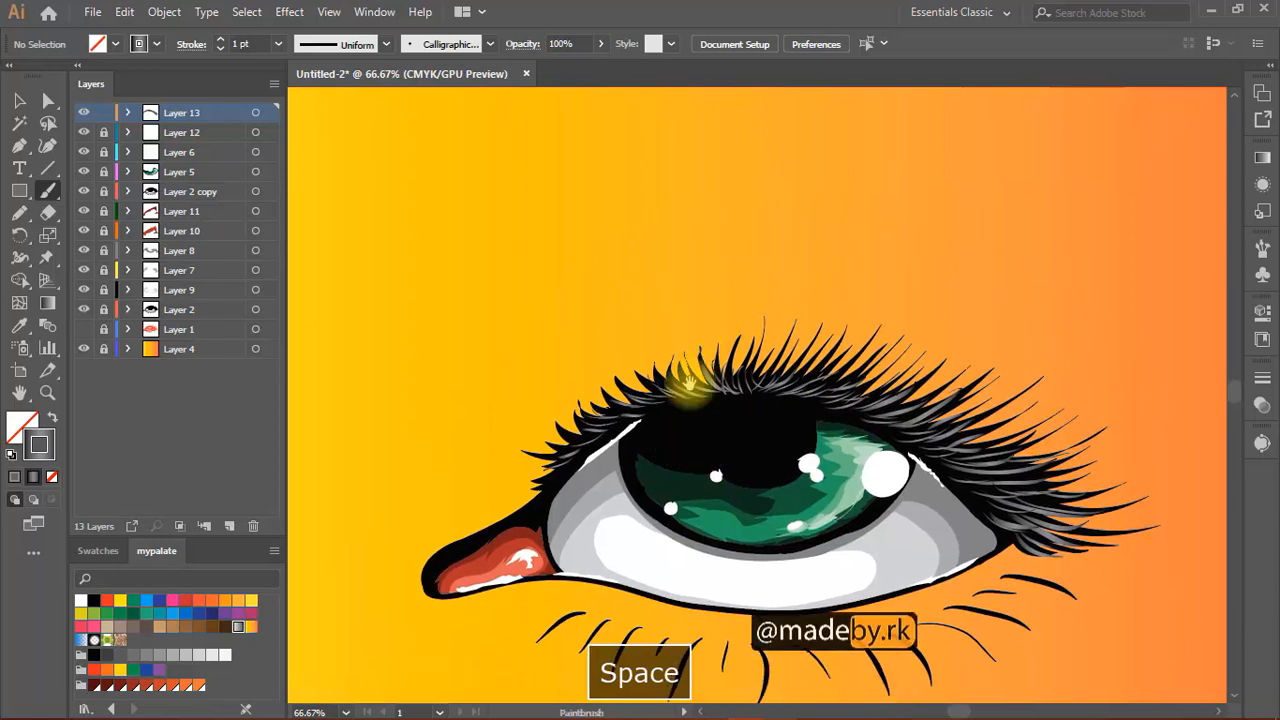
mouse_move(668, 391)
left_mouse_down()
mouse_move(703, 383)
mouse_move(716, 314)
left_mouse_up()
key("space")
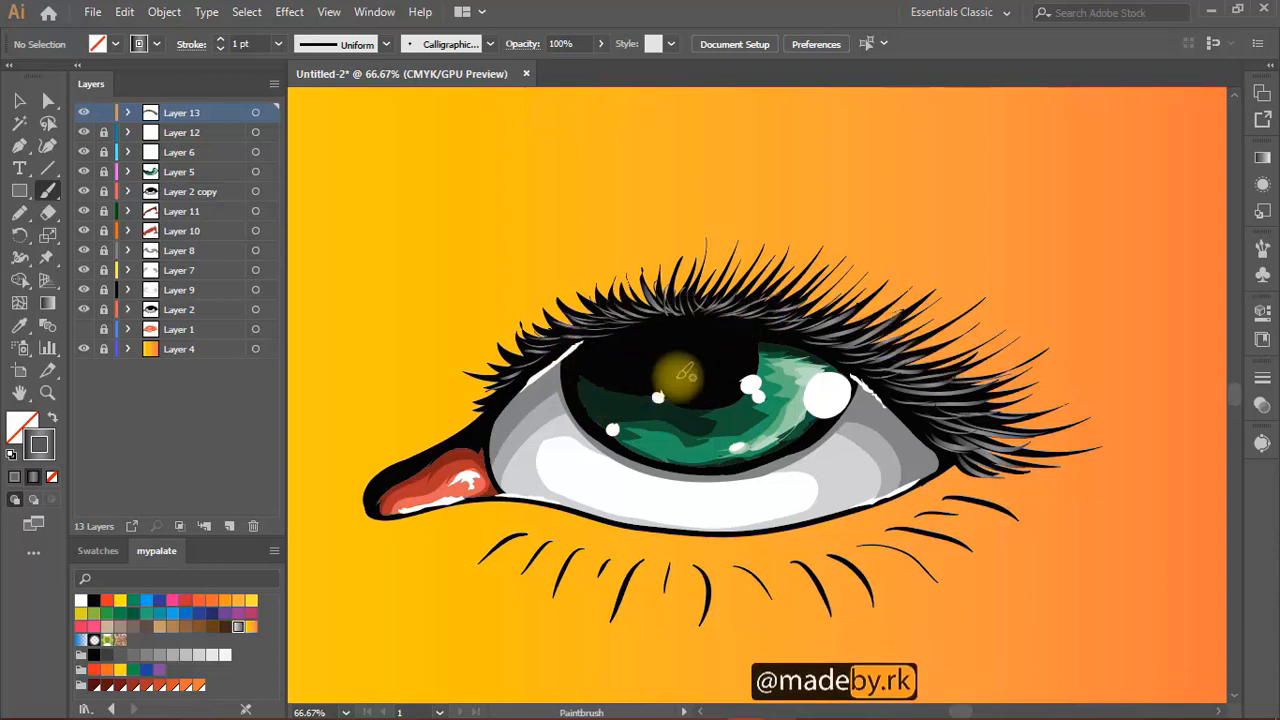
- Review the whole eye on the artboard, then hide the panels and examine the lash highlights up close
scroll(855, 370, "down", 4)
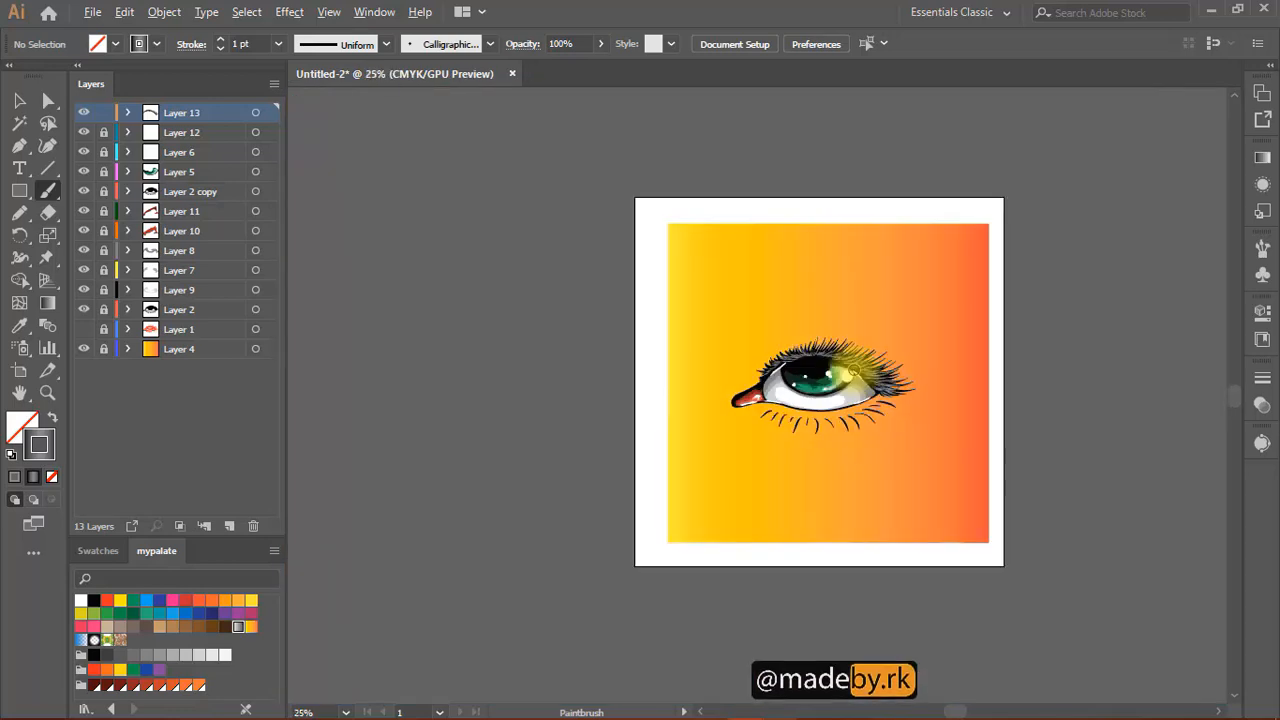
scroll(822, 392, "up", 1)
scroll(822, 392, "up", 1)
key("space")
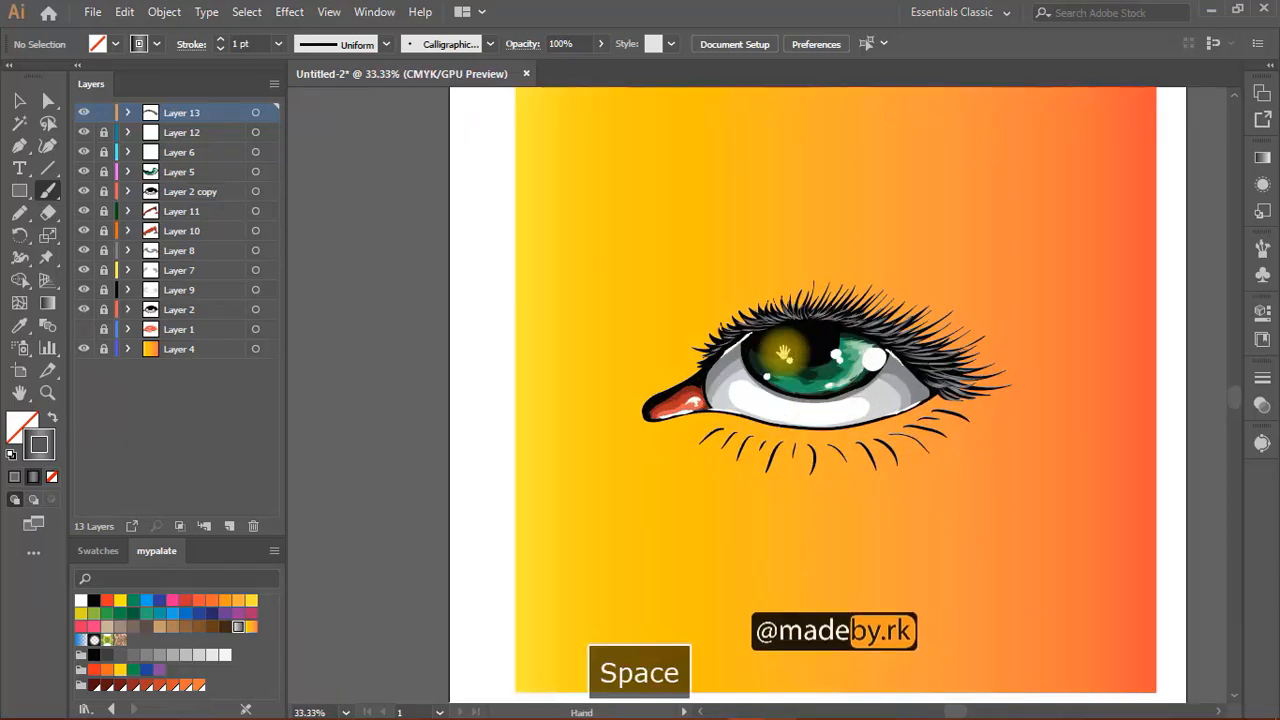
left_click_drag(852, 382, 776, 362)
key("Tab")
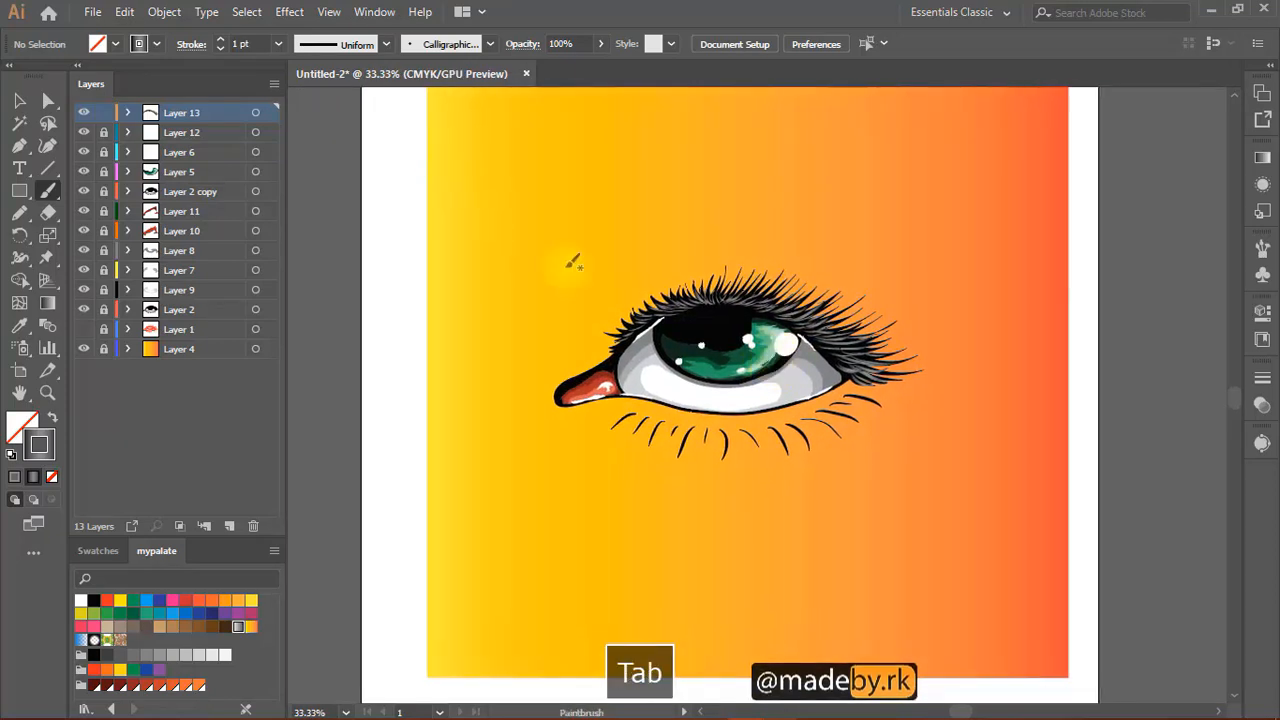
key("space")
left_click_drag(686, 246, 897, 374)
scroll(623, 329, "up", 2)
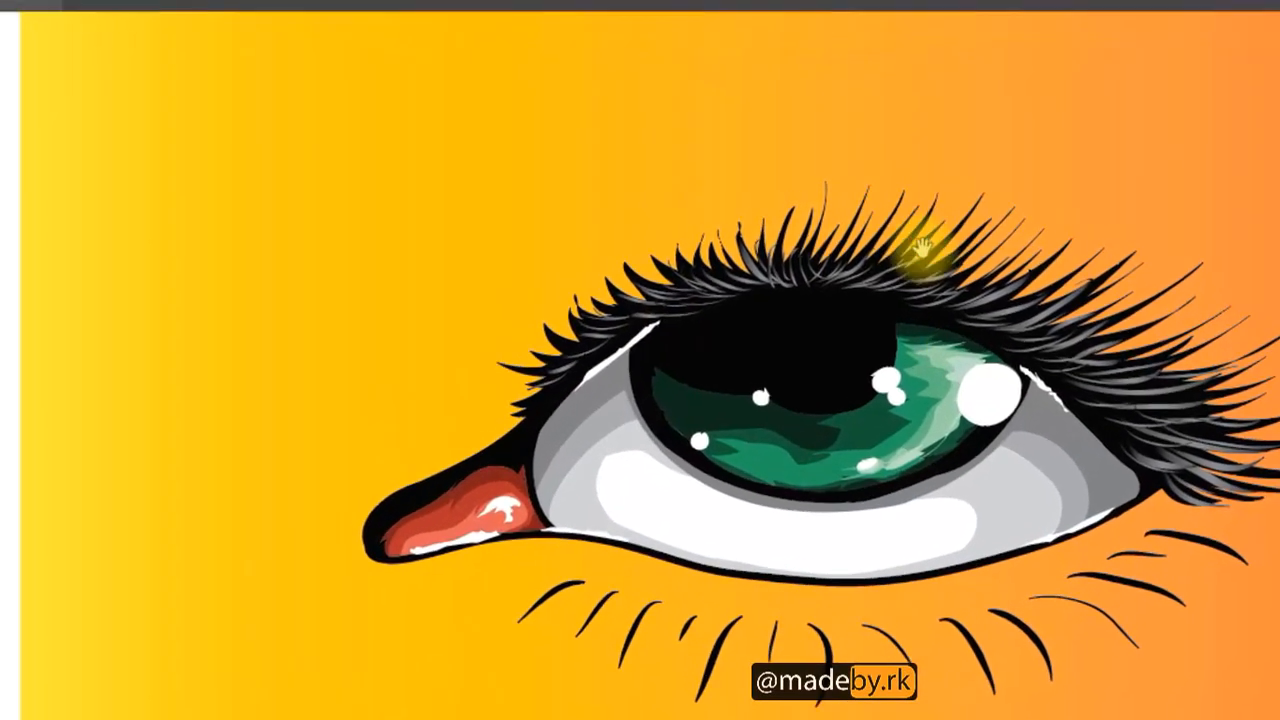
left_click_drag(985, 500, 773, 386)
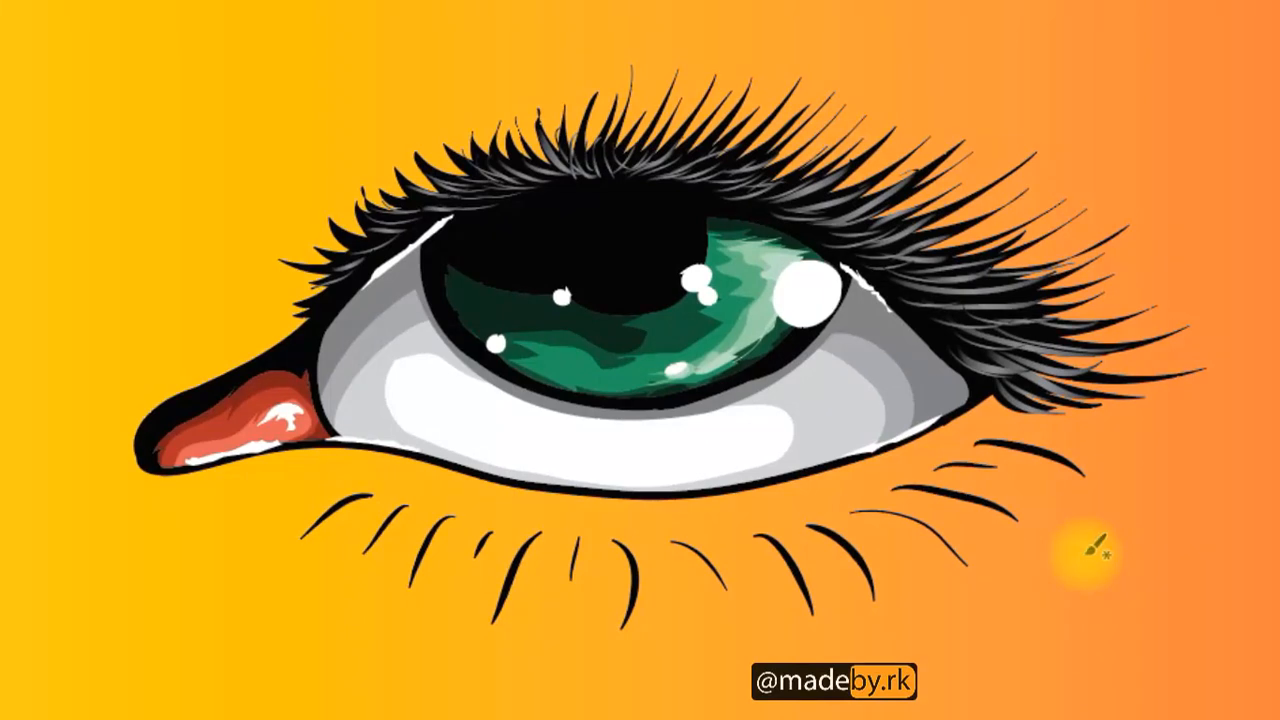